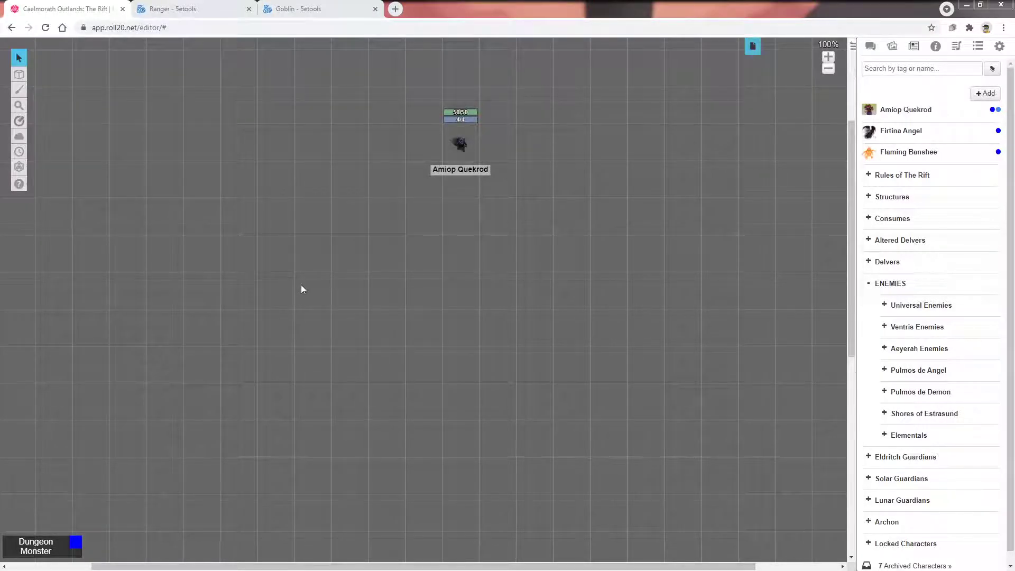
Move the Amiop Quekrod token about two squares down the empty map.
{"action": "left_click_drag", "start_coordinate": [460, 154], "coordinate": [460, 235]}
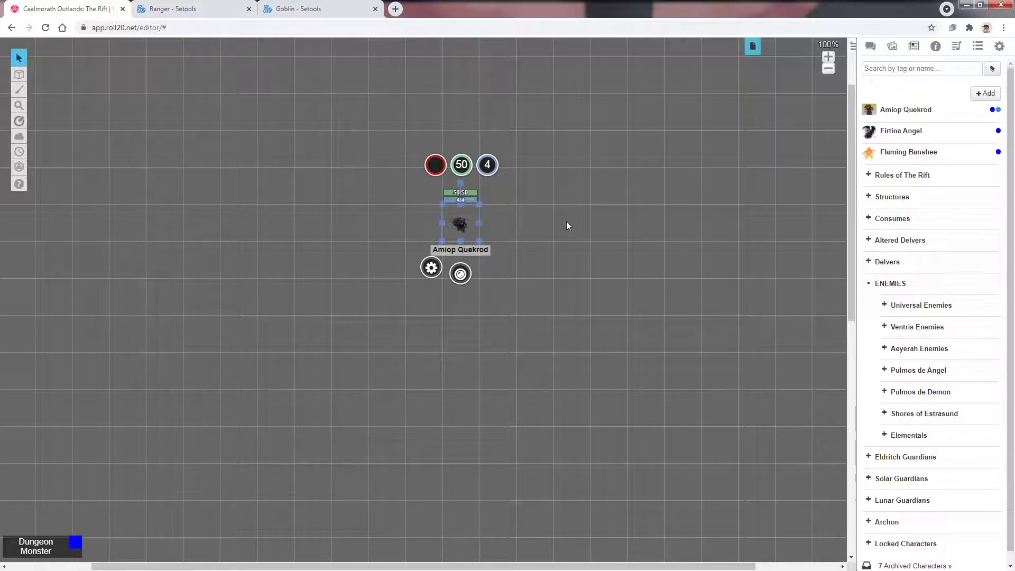
{"action": "scroll", "coordinate": [563, 221], "scroll_direction": "up", "scroll_amount": 1}
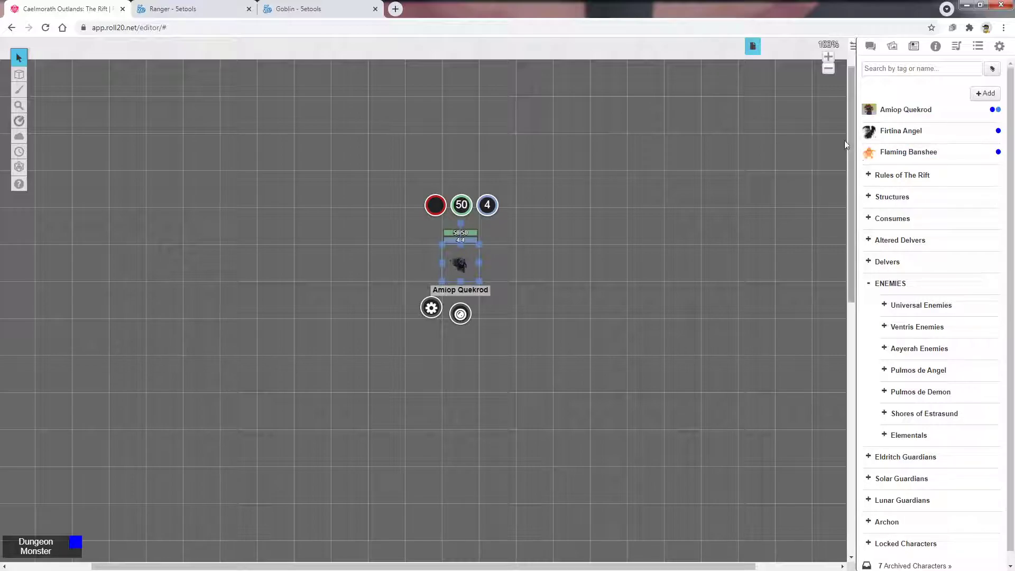
Open the Amiop Quekrod character for editing, check its avatar and default token, save, and close the character sheet.
{"action": "left_click", "coordinate": [919, 110]}
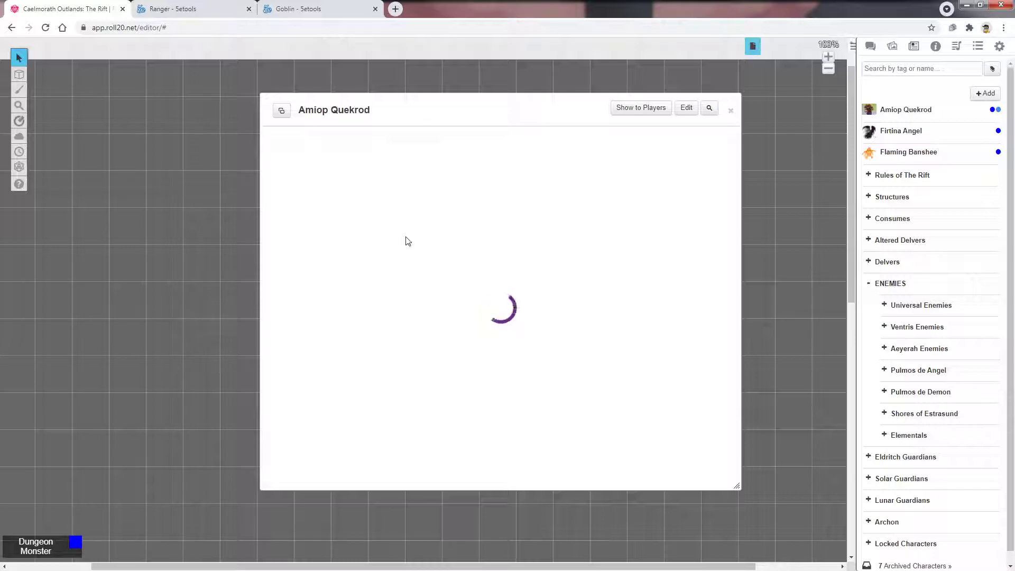
{"action": "left_click", "coordinate": [686, 114]}
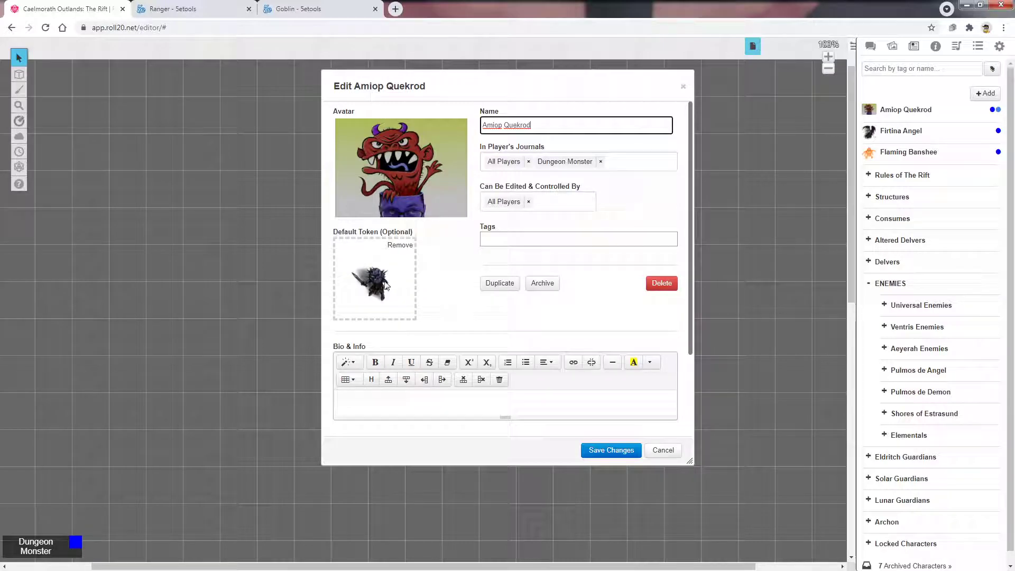
{"action": "left_click_drag", "start_coordinate": [513, 85], "coordinate": [365, 102]}
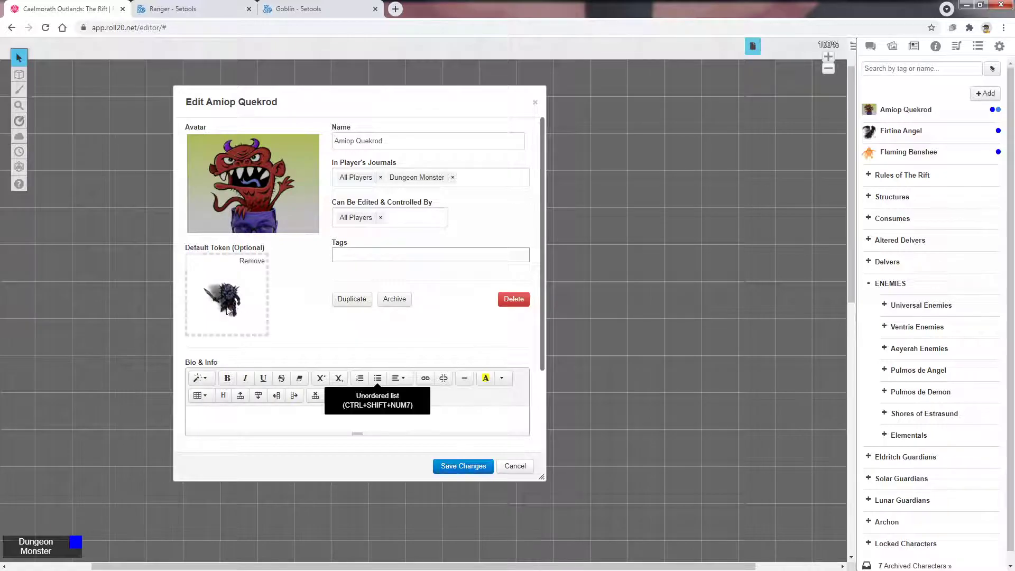
{"action": "left_click", "coordinate": [465, 467]}
{"action": "left_click", "coordinate": [731, 111]}
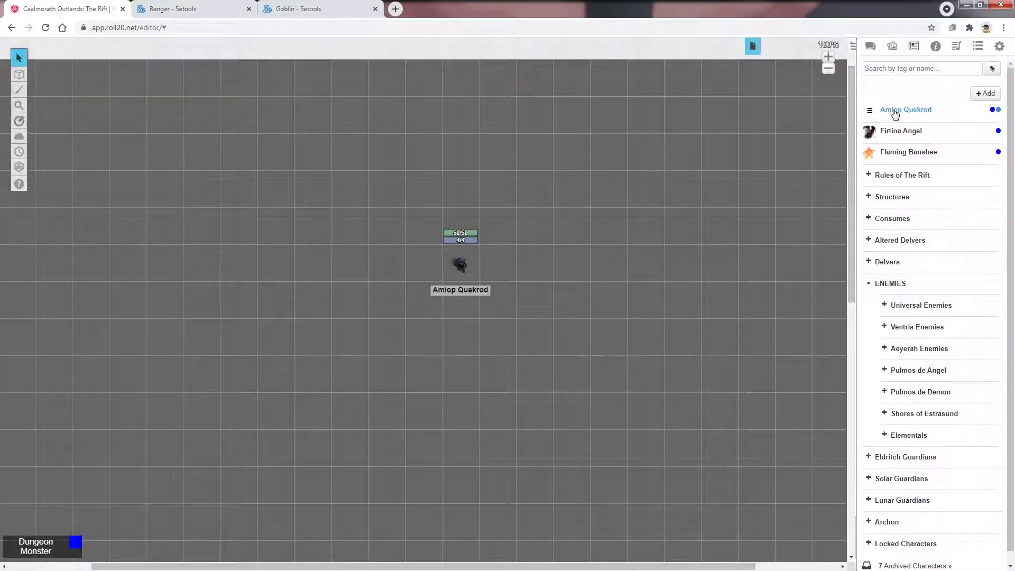
Place a new Amiop Quekrod token from the journal on the map and delete the original token.
{"action": "left_click_drag", "start_coordinate": [899, 109], "coordinate": [646, 158]}
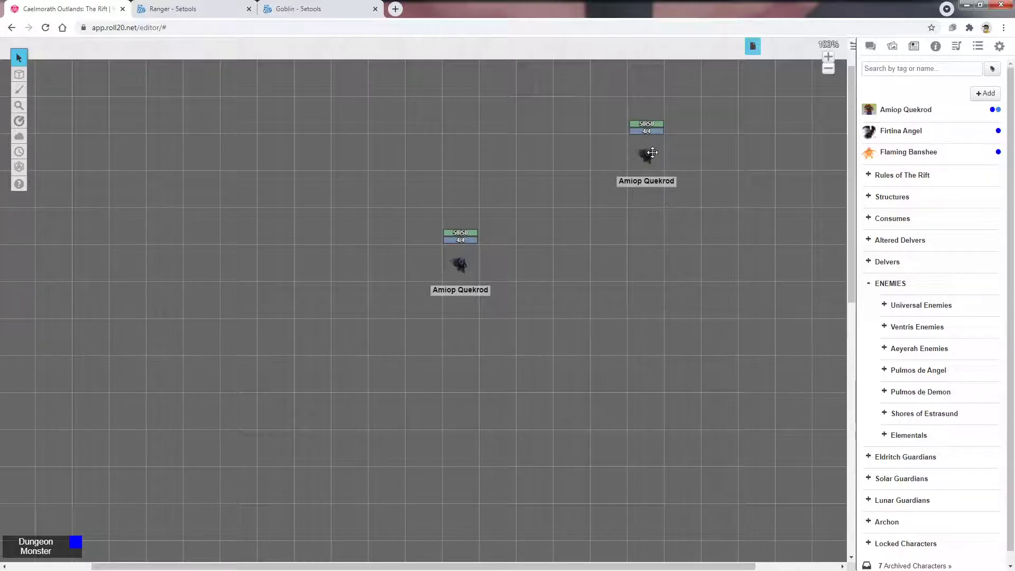
{"action": "left_click", "coordinate": [649, 159]}
{"action": "left_click", "coordinate": [451, 278]}
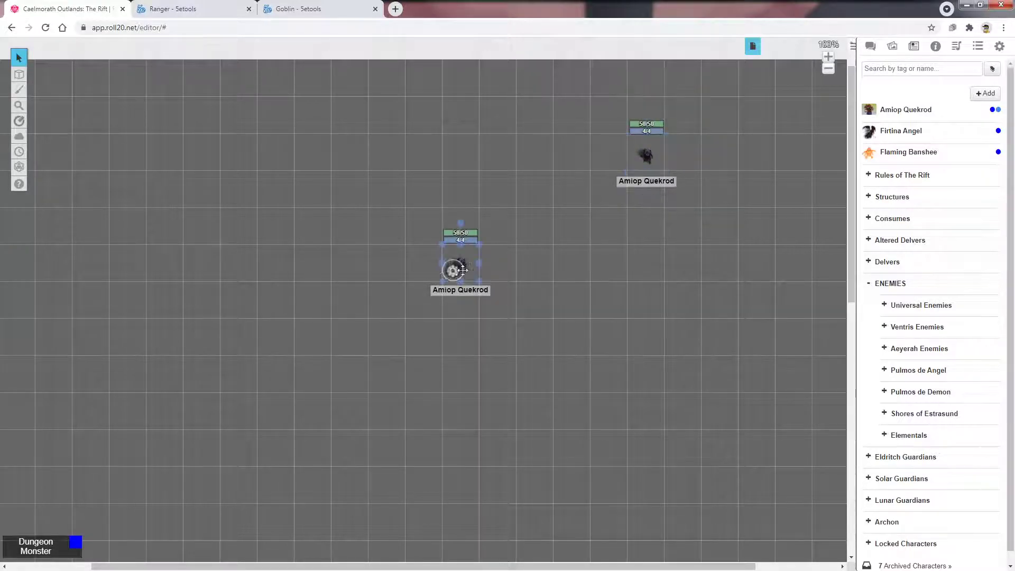
{"action": "key", "text": "Delete"}
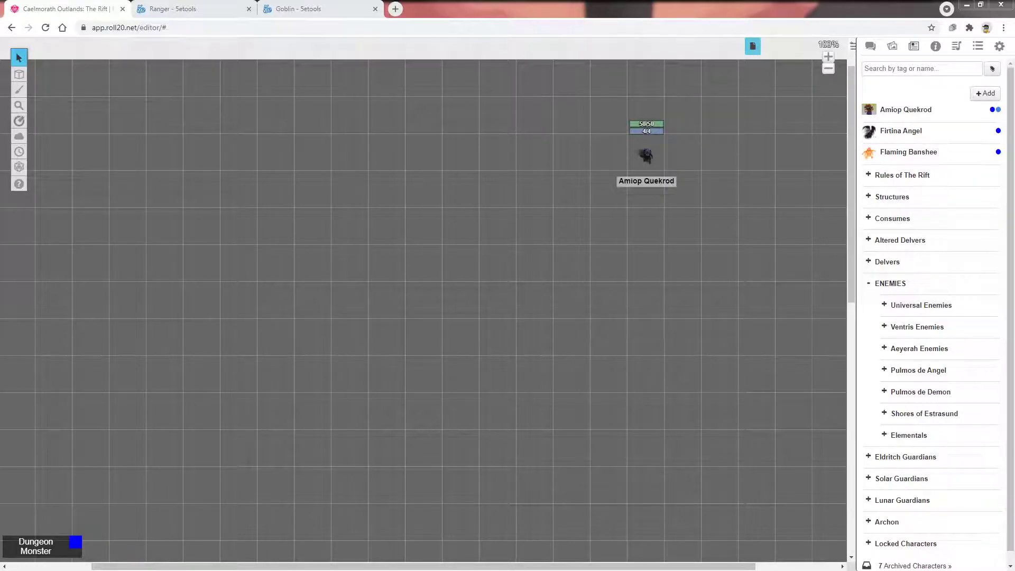
Look over the recently uploaded images in the personal art library, and return to the journal.
{"action": "left_click", "coordinate": [893, 46]}
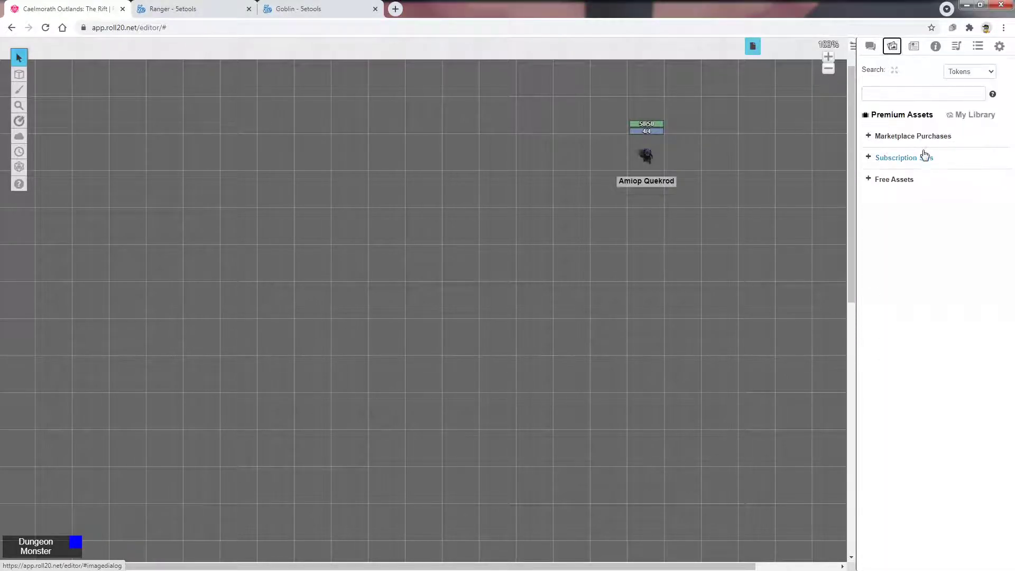
{"action": "left_click", "coordinate": [961, 118]}
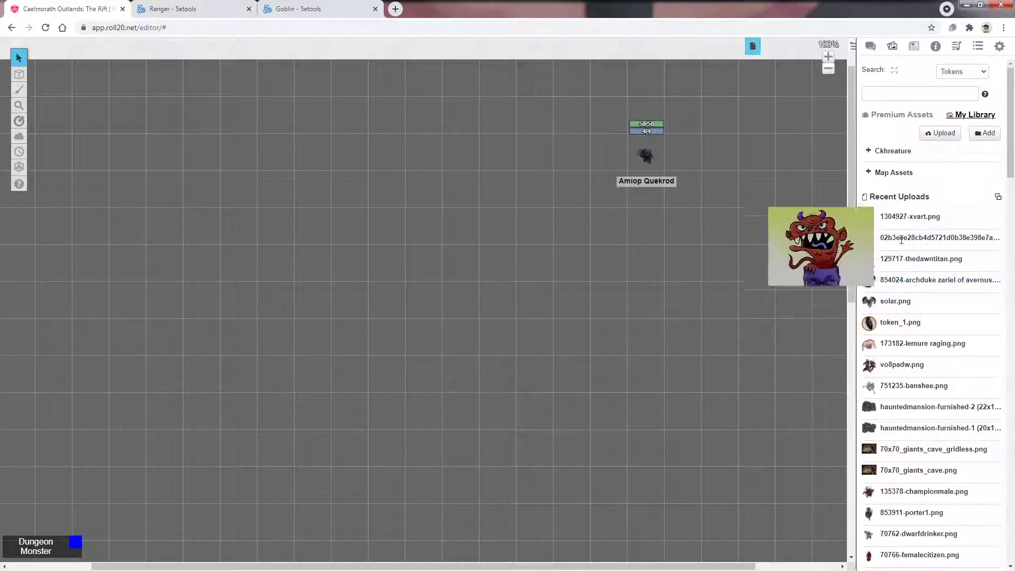
{"action": "left_click", "coordinate": [914, 46]}
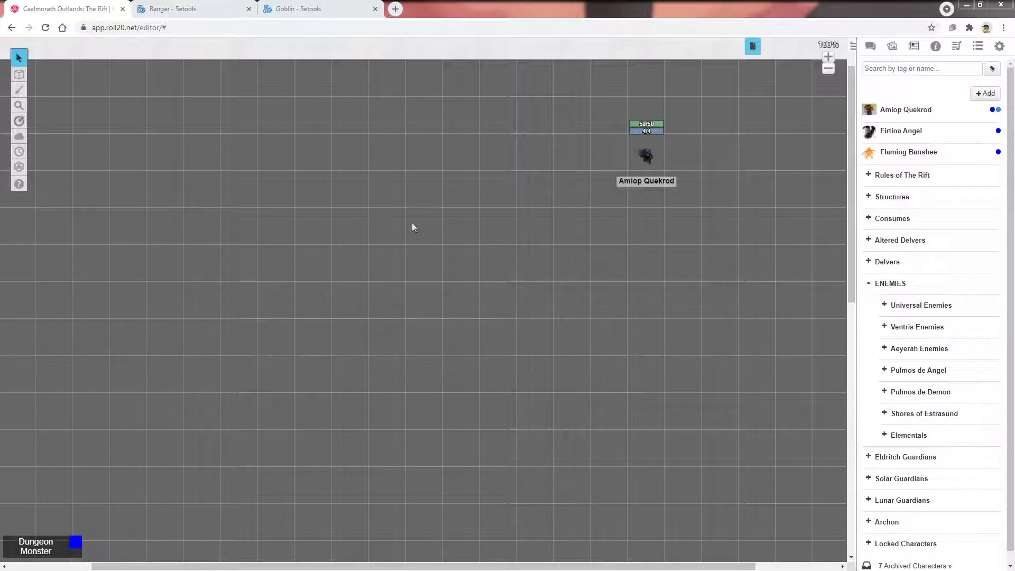
Bring up the art library again and switch the canvas to the Map & Background layer.
{"action": "left_click", "coordinate": [892, 46]}
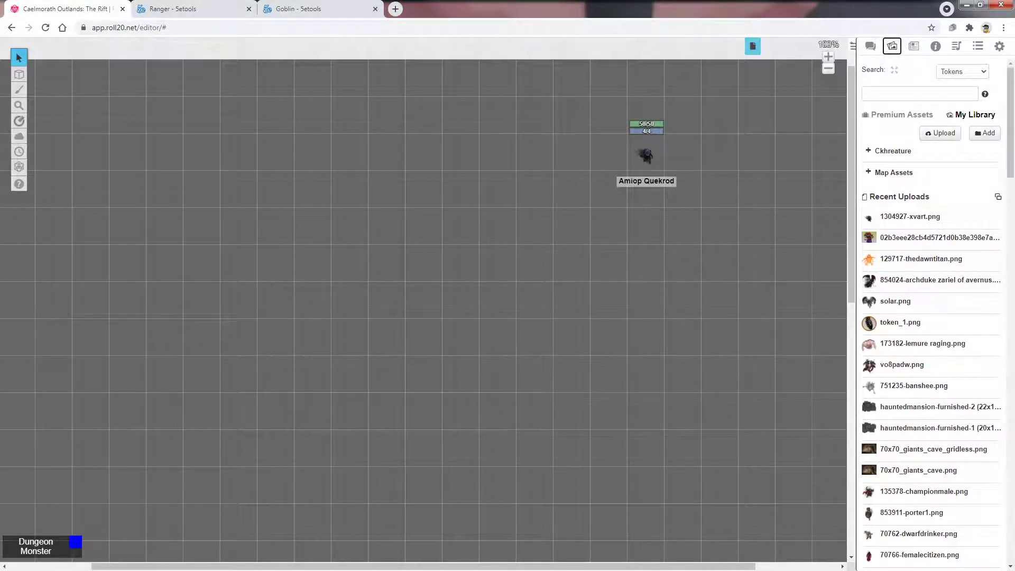
{"action": "left_click_drag", "start_coordinate": [335, 239], "coordinate": [239, 271]}
{"action": "mouse_move", "coordinate": [19, 74]}
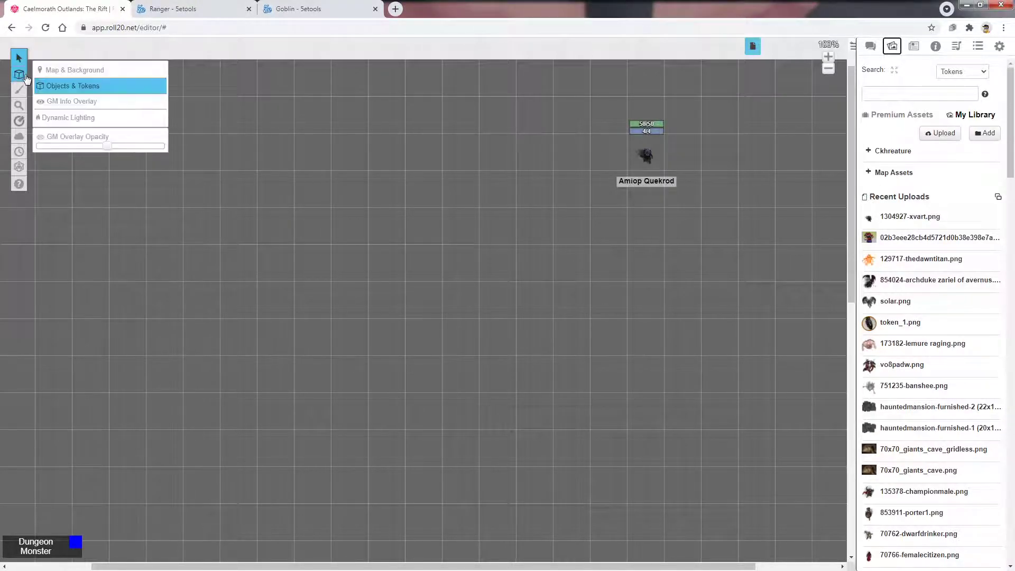
{"action": "left_click", "coordinate": [71, 73]}
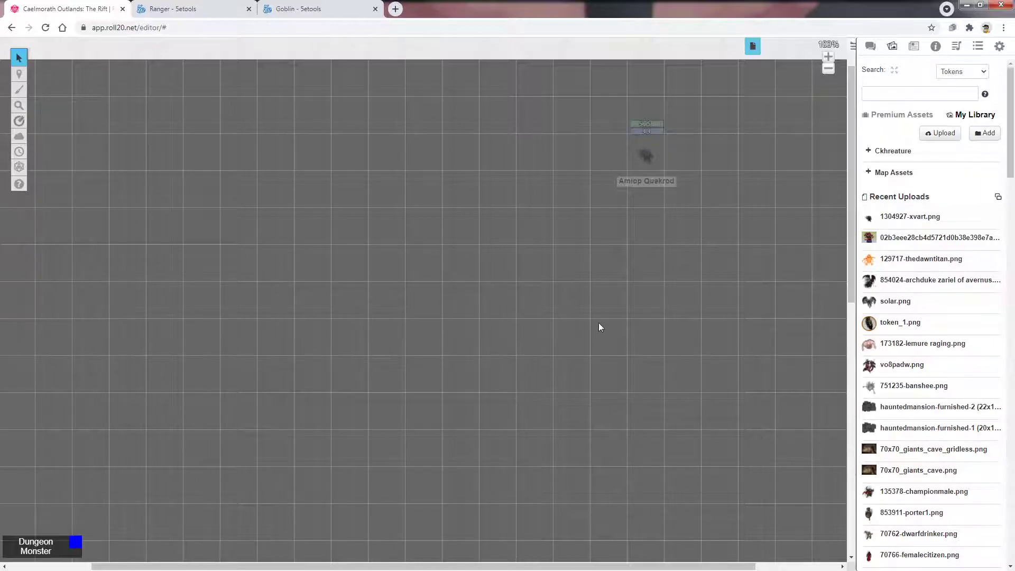
Zoom the page out to 80% and add the water temple map image file to it.
{"action": "scroll", "coordinate": [581, 212], "scroll_direction": "down", "scroll_amount": 5}
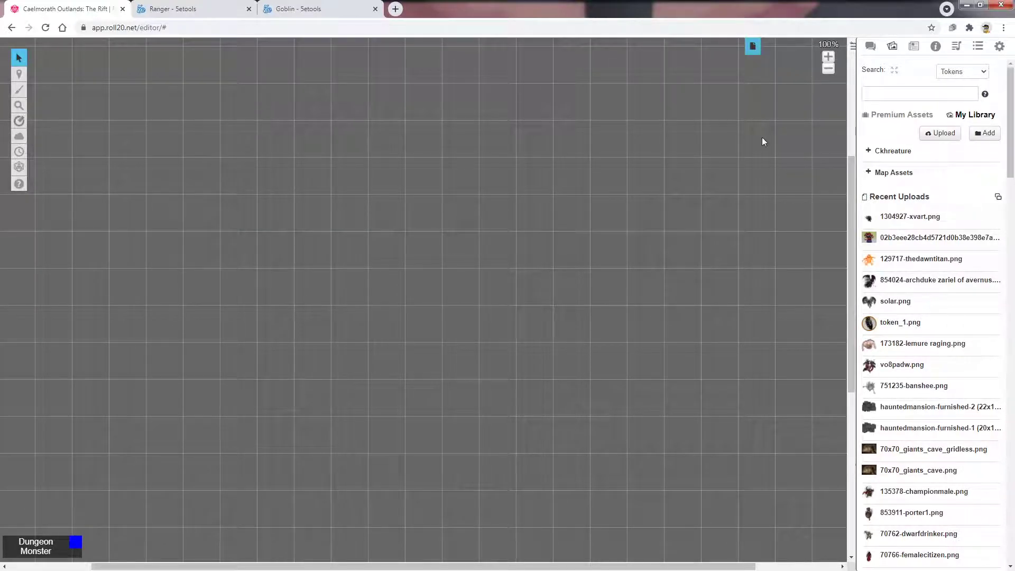
{"action": "scroll", "coordinate": [766, 148], "scroll_direction": "up", "scroll_amount": 3}
{"action": "left_click", "coordinate": [828, 68]}
{"action": "scroll", "coordinate": [485, 242], "scroll_direction": "down", "scroll_amount": 3}
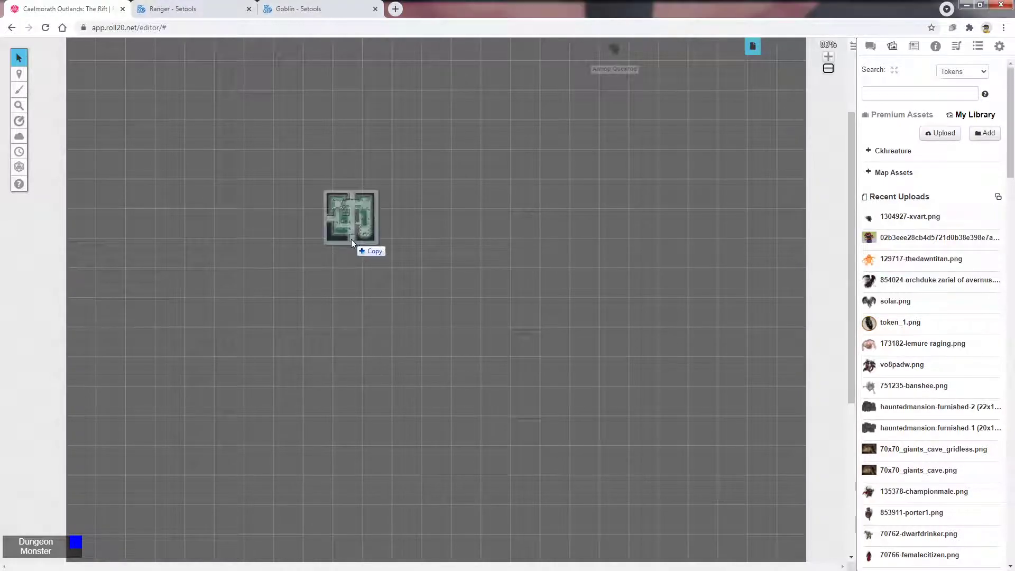
{"action": "scroll", "coordinate": [338, 307], "scroll_direction": "up", "scroll_amount": 2}
{"action": "scroll", "coordinate": [329, 335], "scroll_direction": "up", "scroll_amount": 1}
{"action": "scroll", "coordinate": [335, 336], "scroll_direction": "down", "scroll_amount": 2}
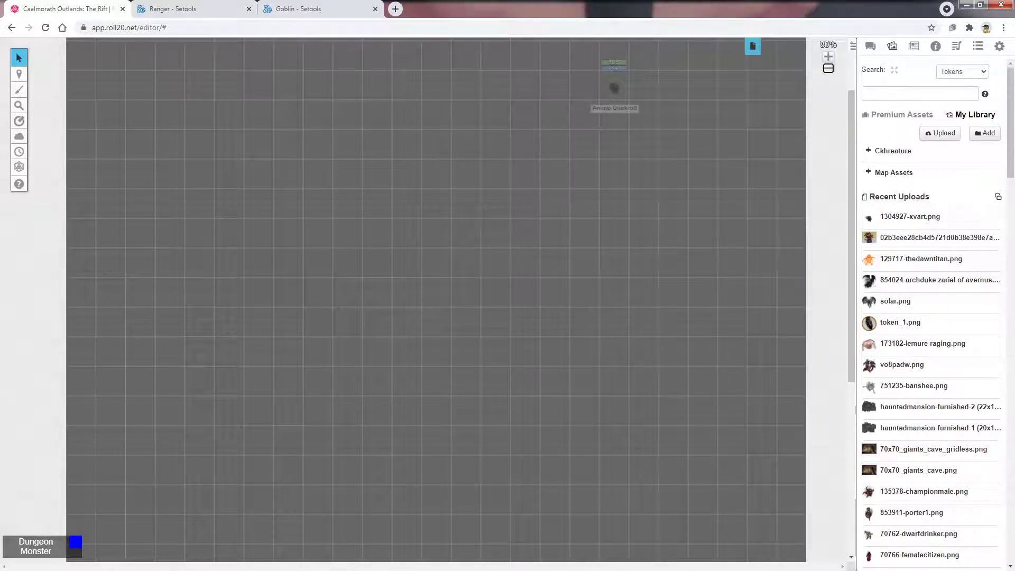
{"action": "left_click_drag", "start_coordinate": [248, 0], "coordinate": [249, 239]}
{"action": "scroll", "coordinate": [368, 298], "scroll_direction": "up", "scroll_amount": 2}
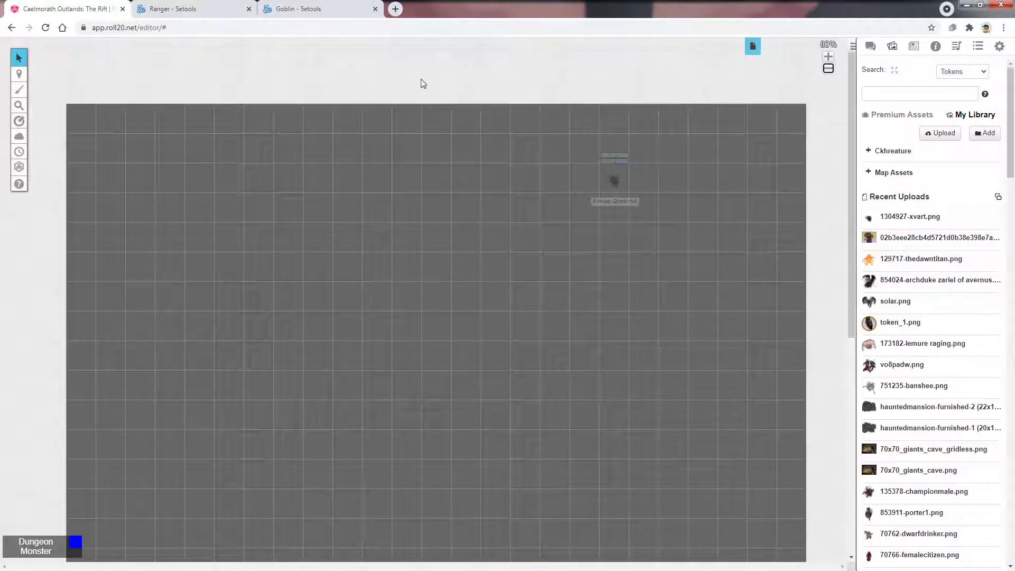
{"action": "mouse_move", "coordinate": [906, 220]}
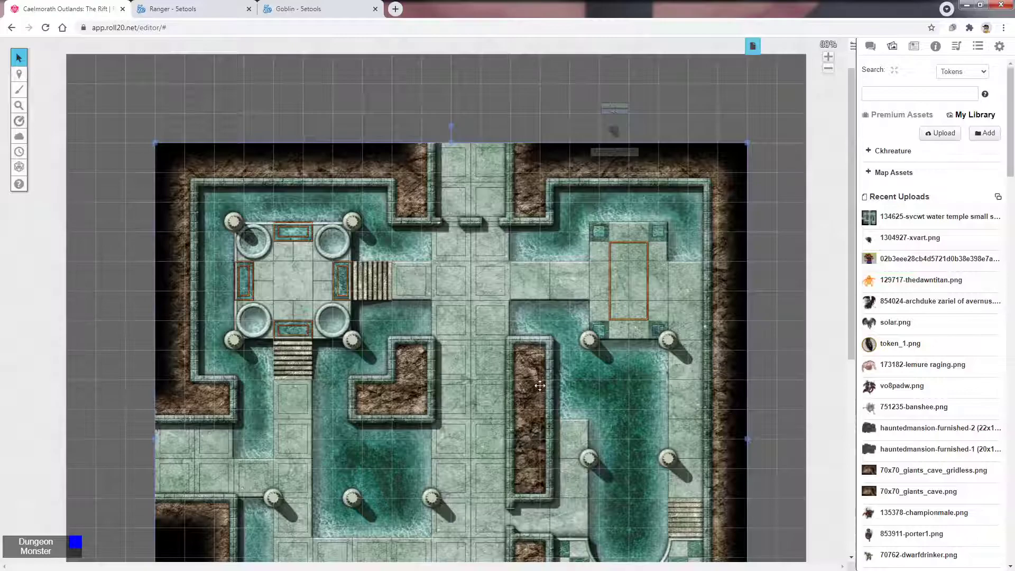
Move the water temple map to the page's left edge and scale it down to about 15 grid squares wide.
{"action": "scroll", "coordinate": [539, 386], "scroll_direction": "down", "scroll_amount": 1}
{"action": "scroll", "coordinate": [549, 413], "scroll_direction": "up", "scroll_amount": 2}
{"action": "left_click_drag", "start_coordinate": [553, 416], "coordinate": [473, 378]}
{"action": "scroll", "coordinate": [496, 377], "scroll_direction": "down", "scroll_amount": 3}
{"action": "scroll", "coordinate": [473, 377], "scroll_direction": "down", "scroll_amount": 2}
{"action": "scroll", "coordinate": [624, 457], "scroll_direction": "down", "scroll_amount": 1}
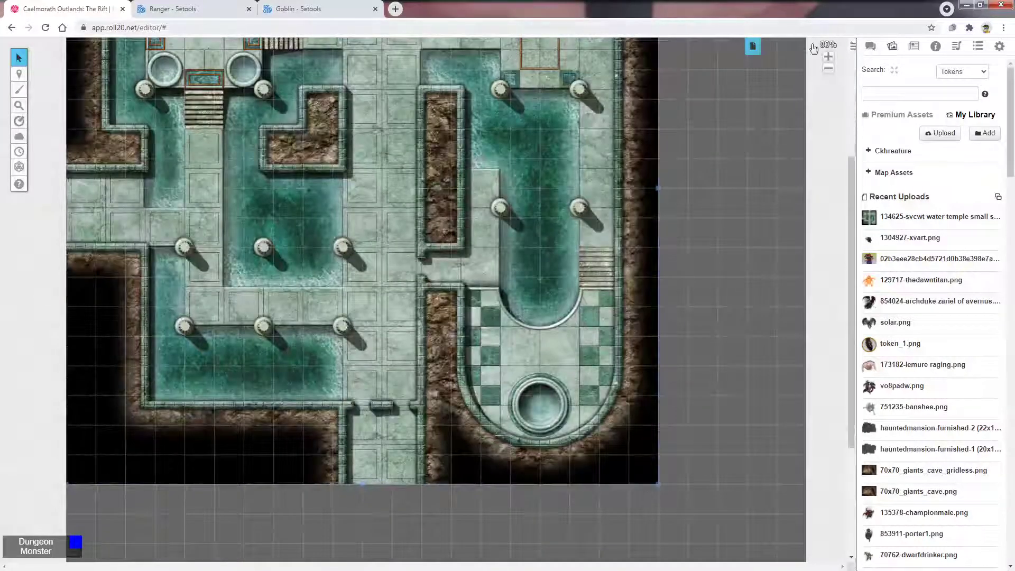
{"action": "scroll", "coordinate": [652, 263], "scroll_direction": "down", "scroll_amount": 1}
{"action": "left_click_drag", "start_coordinate": [655, 440], "coordinate": [563, 351]}
{"action": "left_click_drag", "start_coordinate": [530, 314], "coordinate": [517, 275]}
{"action": "scroll", "coordinate": [420, 319], "scroll_direction": "up", "scroll_amount": 4}
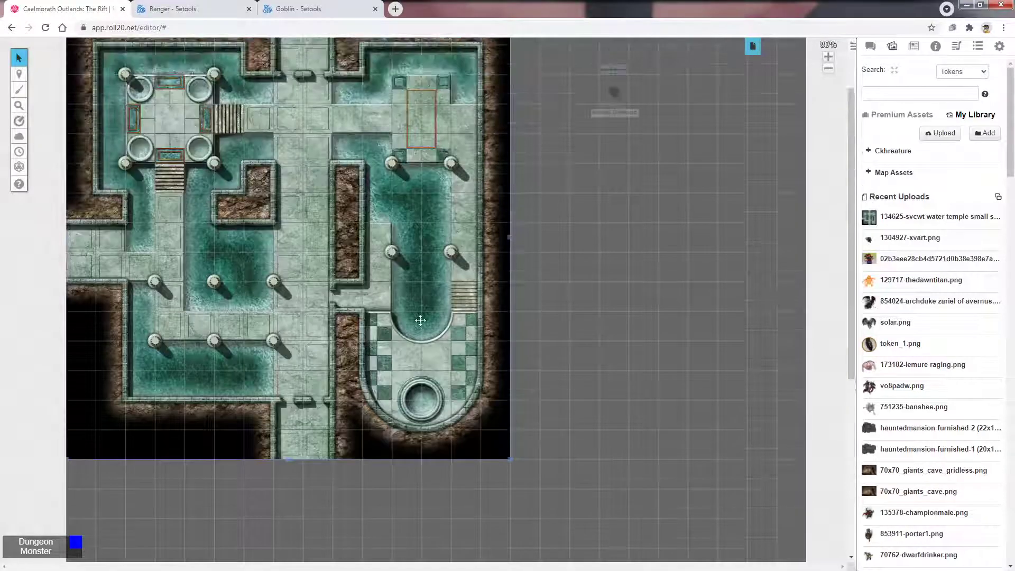
Switch back to the Objects & Tokens layer and move the Amiop Quekrod token into the temple's central corridor.
{"action": "mouse_move", "coordinate": [19, 74]}
{"action": "left_click", "coordinate": [49, 85]}
{"action": "left_click_drag", "start_coordinate": [615, 93], "coordinate": [289, 125]}
{"action": "scroll", "coordinate": [483, 286], "scroll_direction": "down", "scroll_amount": 2}
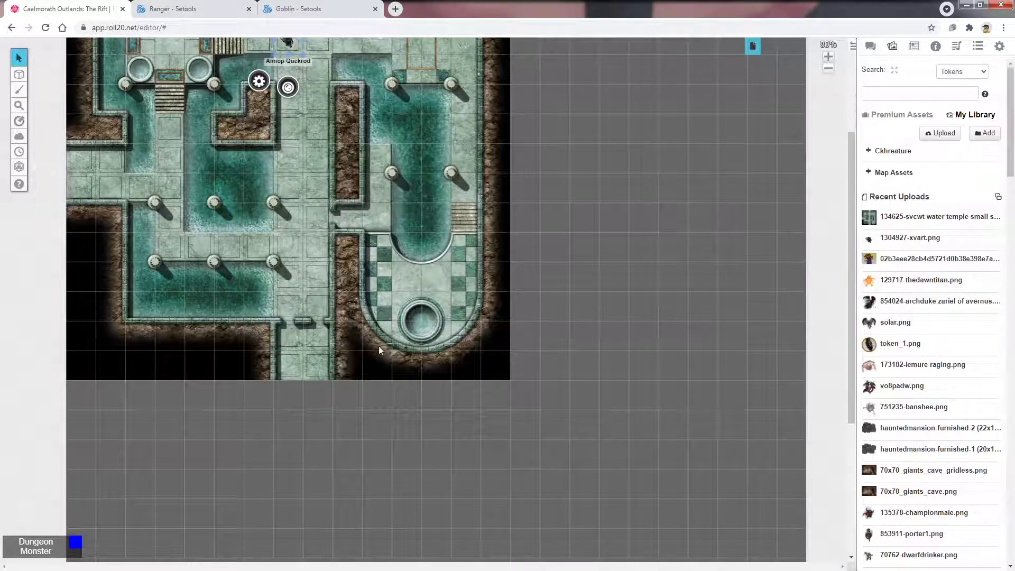
Find the Untitled page among the campaign's pages and open its page settings.
{"action": "scroll", "coordinate": [466, 322], "scroll_direction": "up", "scroll_amount": 3}
{"action": "left_click", "coordinate": [752, 46]}
{"action": "scroll", "coordinate": [573, 157], "scroll_direction": "down", "scroll_amount": 2}
{"action": "scroll", "coordinate": [573, 157], "scroll_direction": "down", "scroll_amount": 5}
{"action": "left_click", "coordinate": [569, 172]}
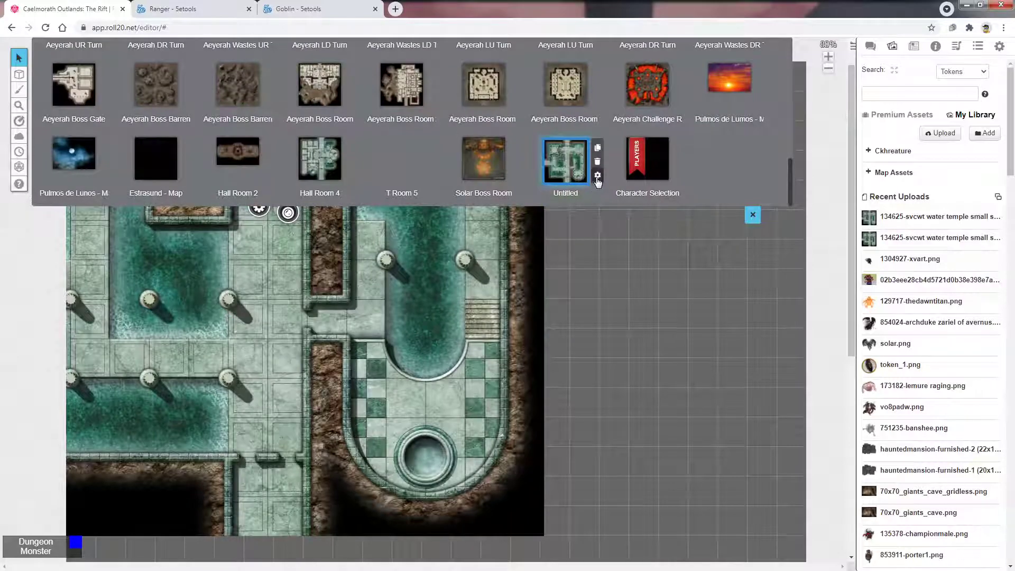
{"action": "left_click", "coordinate": [598, 176]}
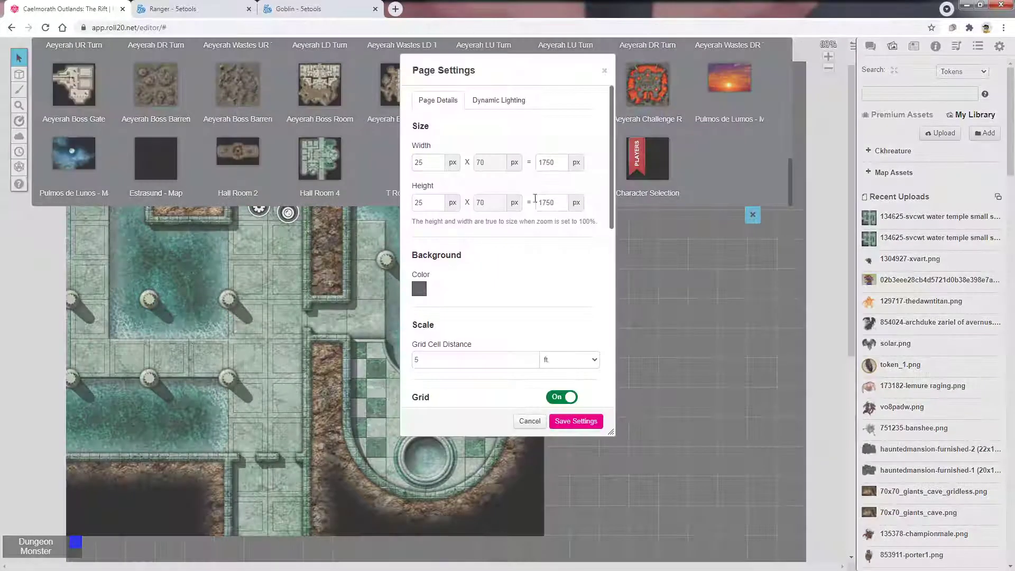
Turn on Dynamic Lighting for the Untitled page, looking over its page details as well.
{"action": "left_click", "coordinate": [506, 99]}
{"action": "left_click", "coordinate": [562, 174]}
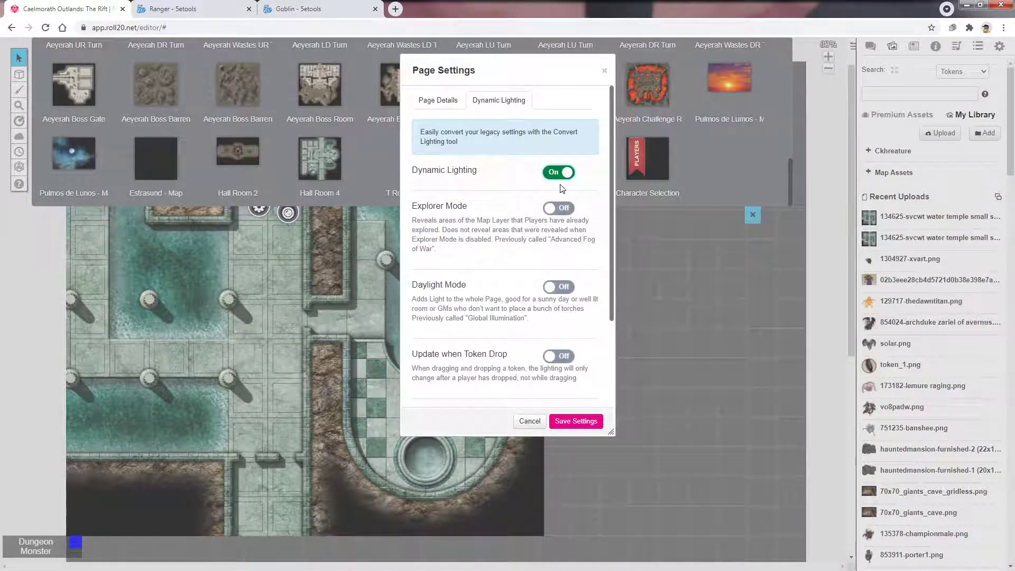
{"action": "scroll", "coordinate": [509, 215], "scroll_direction": "down", "scroll_amount": 3}
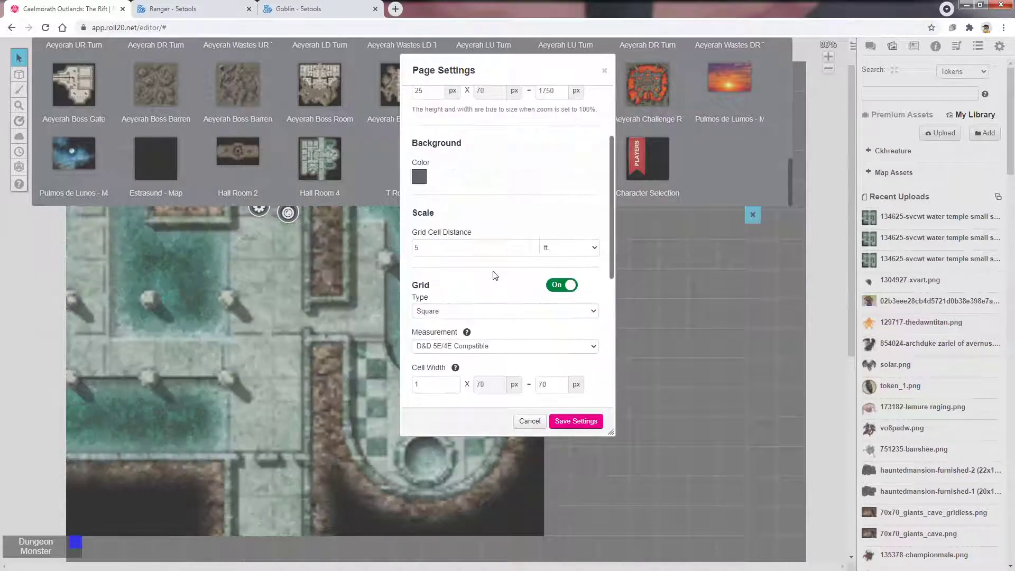
{"action": "scroll", "coordinate": [494, 273], "scroll_direction": "up", "scroll_amount": 5}
{"action": "left_click", "coordinate": [498, 108]}
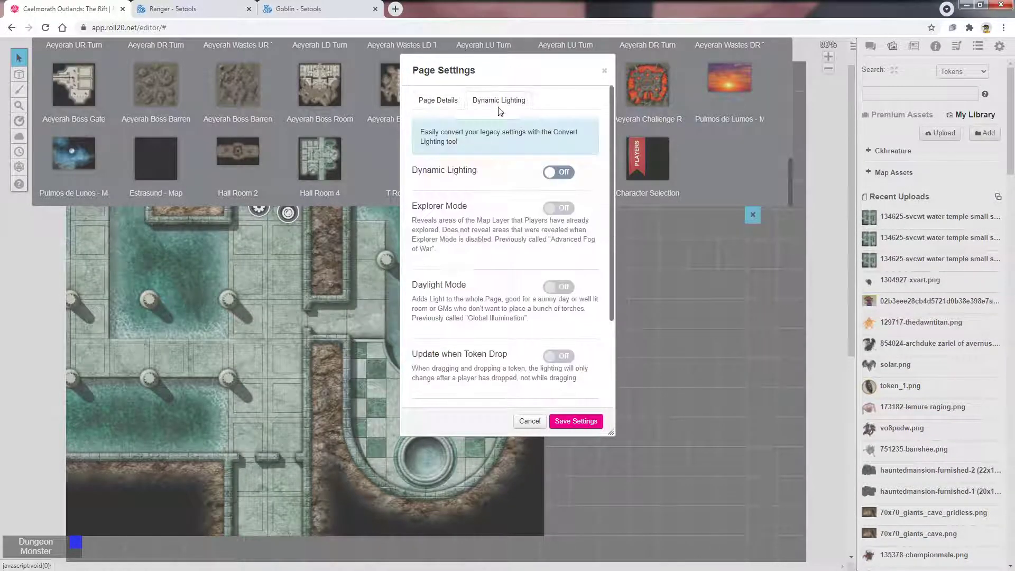
{"action": "scroll", "coordinate": [511, 230], "scroll_direction": "down", "scroll_amount": 1}
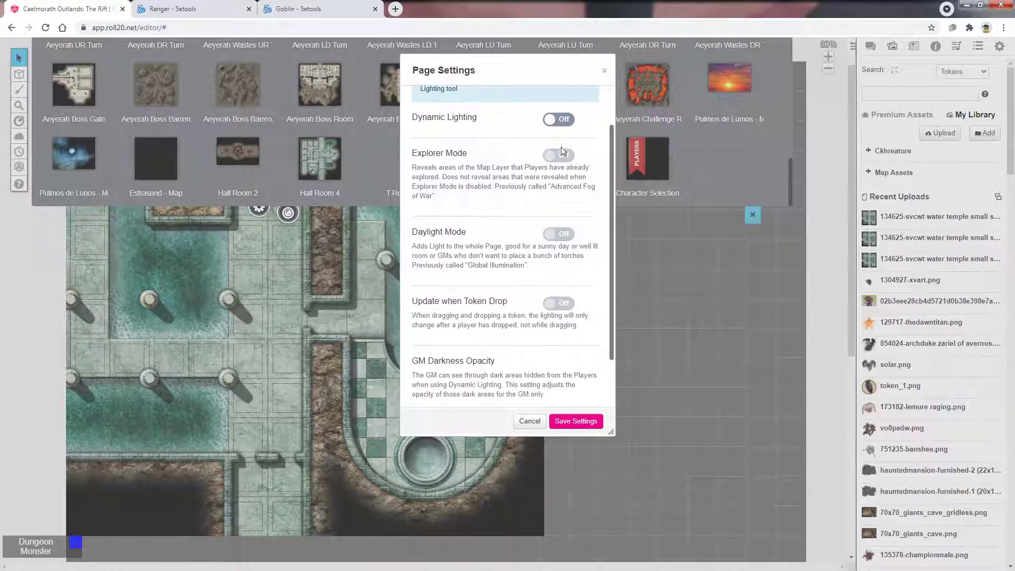
{"action": "scroll", "coordinate": [557, 154], "scroll_direction": "up", "scroll_amount": 1}
{"action": "left_click", "coordinate": [559, 172]}
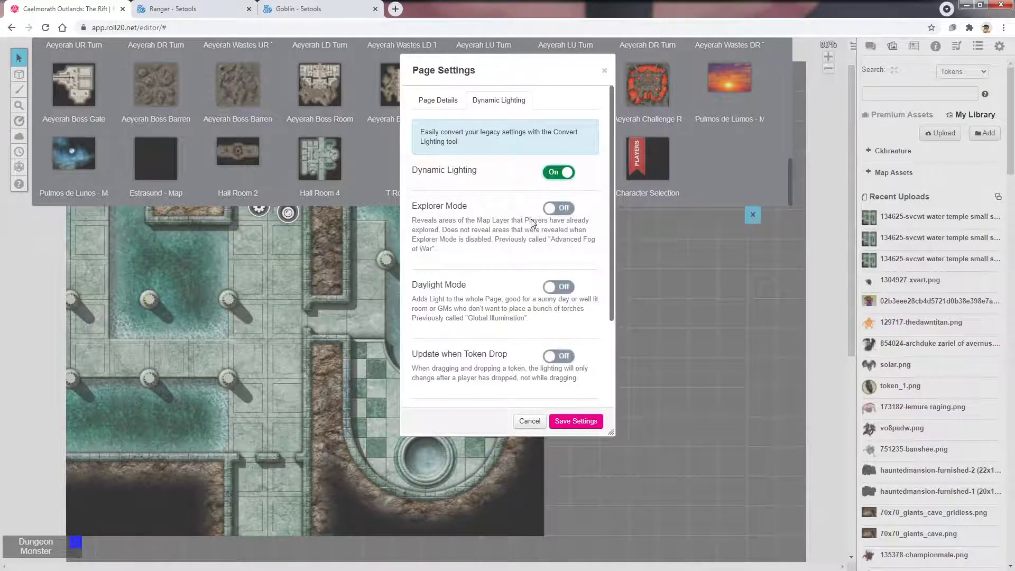
Turn on Update when Token Drop in the page's Dynamic Lighting settings.
{"action": "scroll", "coordinate": [532, 223], "scroll_direction": "down", "scroll_amount": 1}
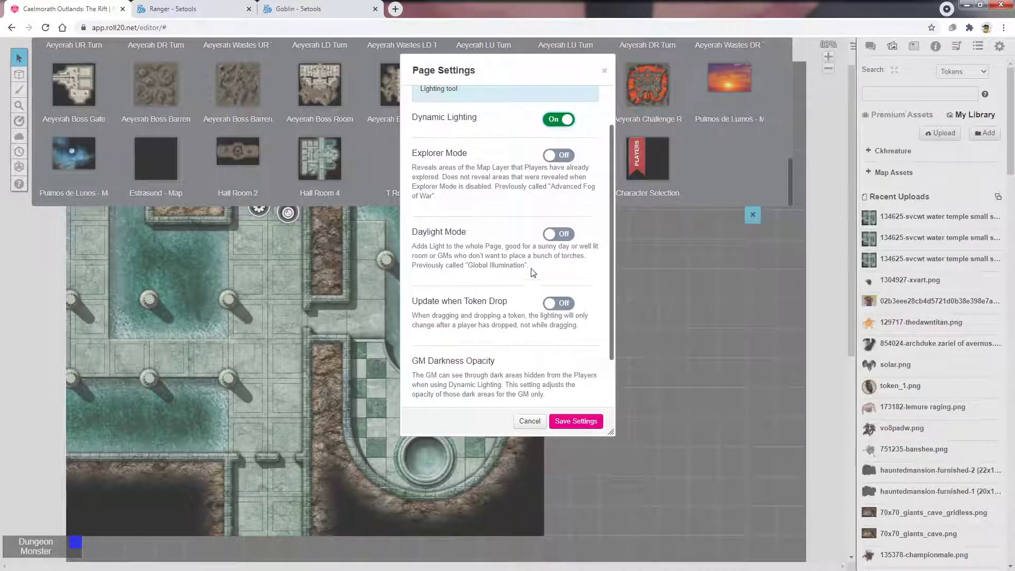
{"action": "scroll", "coordinate": [526, 267], "scroll_direction": "down", "scroll_amount": 1}
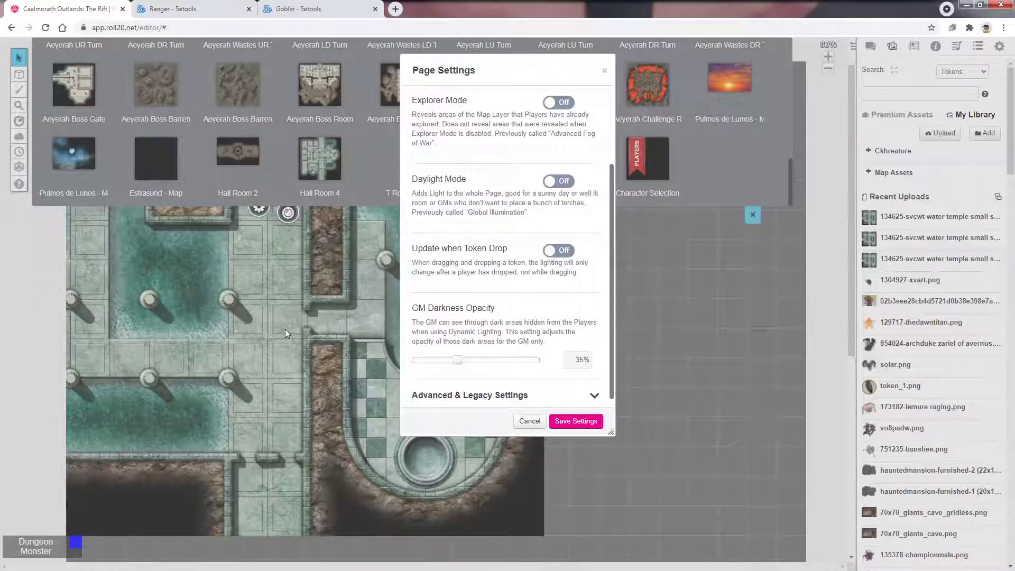
{"action": "left_click", "coordinate": [562, 253]}
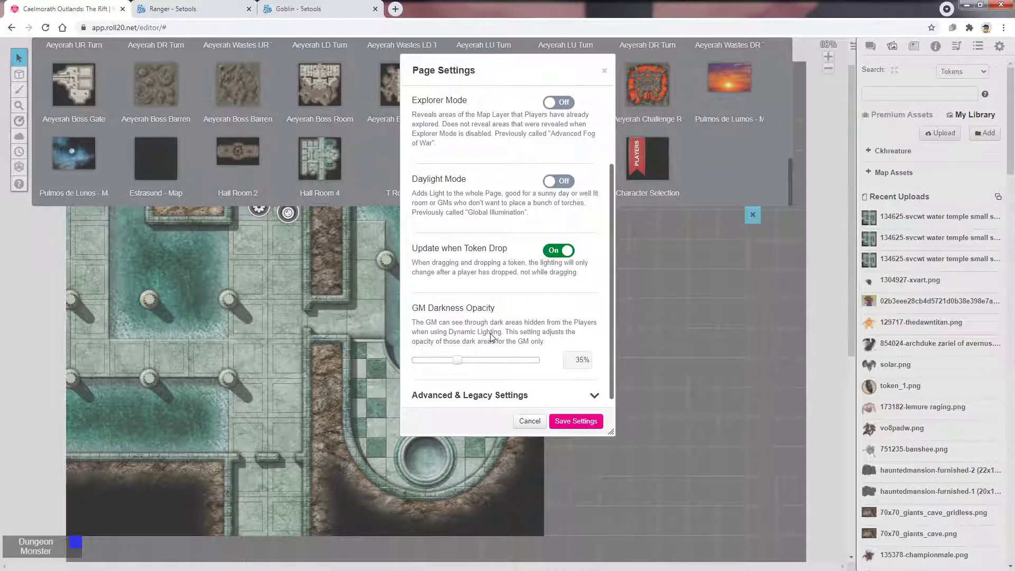
Review the page's Dynamic Lighting options, and return to the page details with the width and height settings.
{"action": "scroll", "coordinate": [491, 337], "scroll_direction": "up", "scroll_amount": 3}
{"action": "scroll", "coordinate": [495, 329], "scroll_direction": "down", "scroll_amount": 1}
{"action": "scroll", "coordinate": [495, 328], "scroll_direction": "down", "scroll_amount": 1}
{"action": "scroll", "coordinate": [465, 250], "scroll_direction": "up", "scroll_amount": 1}
{"action": "scroll", "coordinate": [465, 251], "scroll_direction": "up", "scroll_amount": 1}
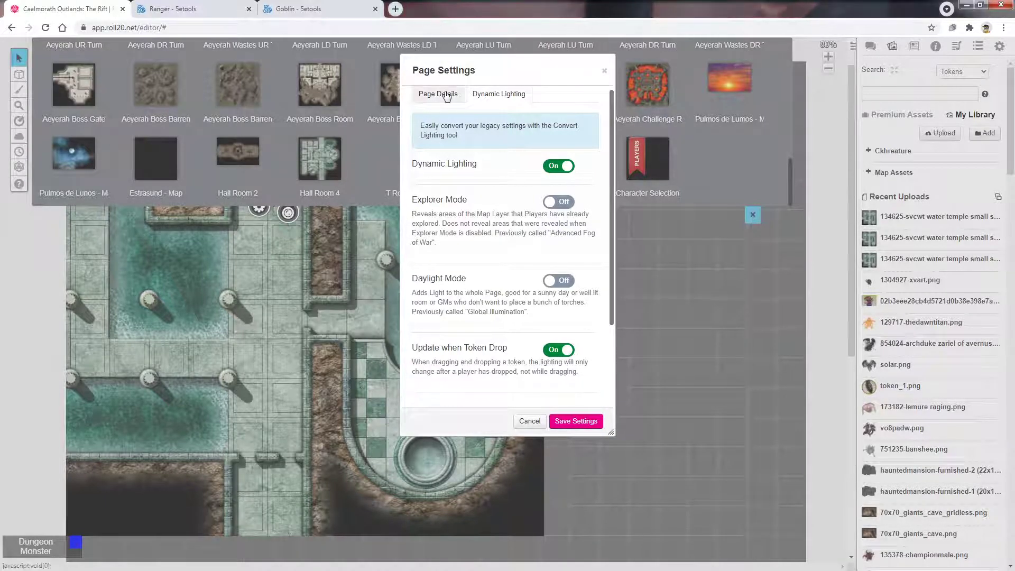
{"action": "left_click", "coordinate": [448, 97]}
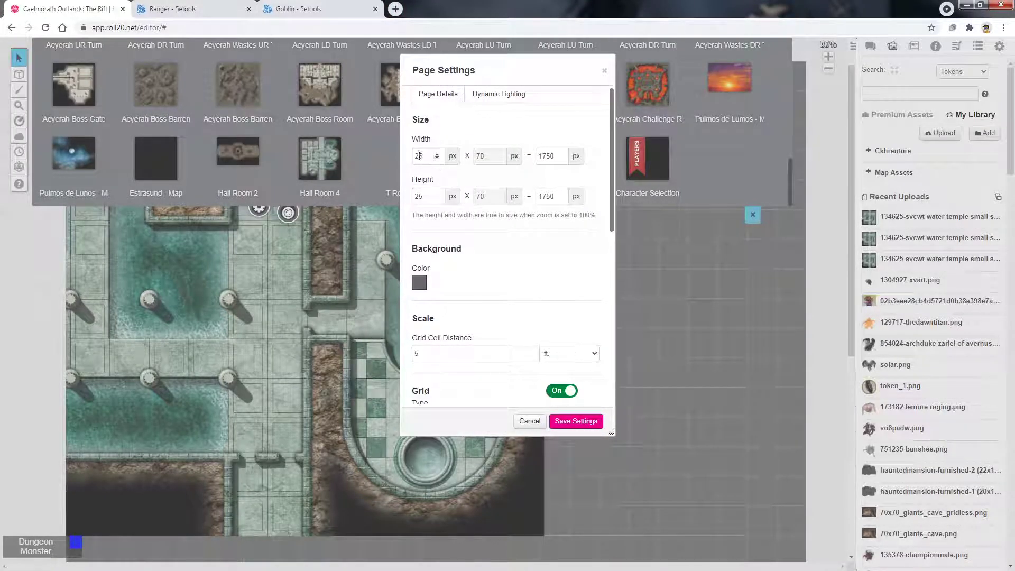
Set the page size to 15 cells wide and 15 cells high, save the settings and return to the map.
{"action": "left_click_drag", "start_coordinate": [419, 156], "coordinate": [404, 163]}
{"action": "type", "text": "1"}
{"action": "left_click_drag", "start_coordinate": [419, 196], "coordinate": [414, 204]}
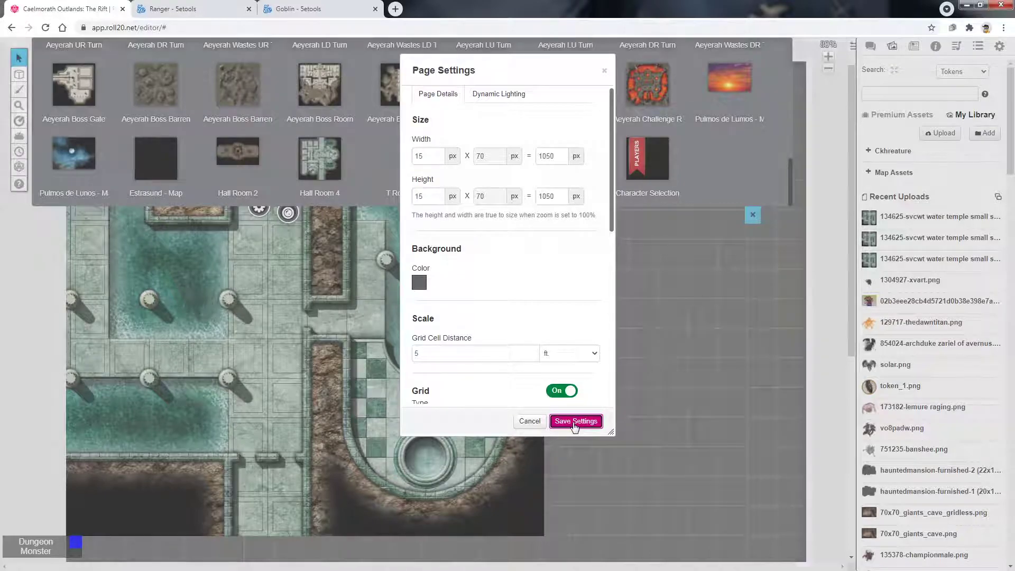
{"action": "left_click", "coordinate": [574, 422]}
{"action": "left_click", "coordinate": [751, 216]}
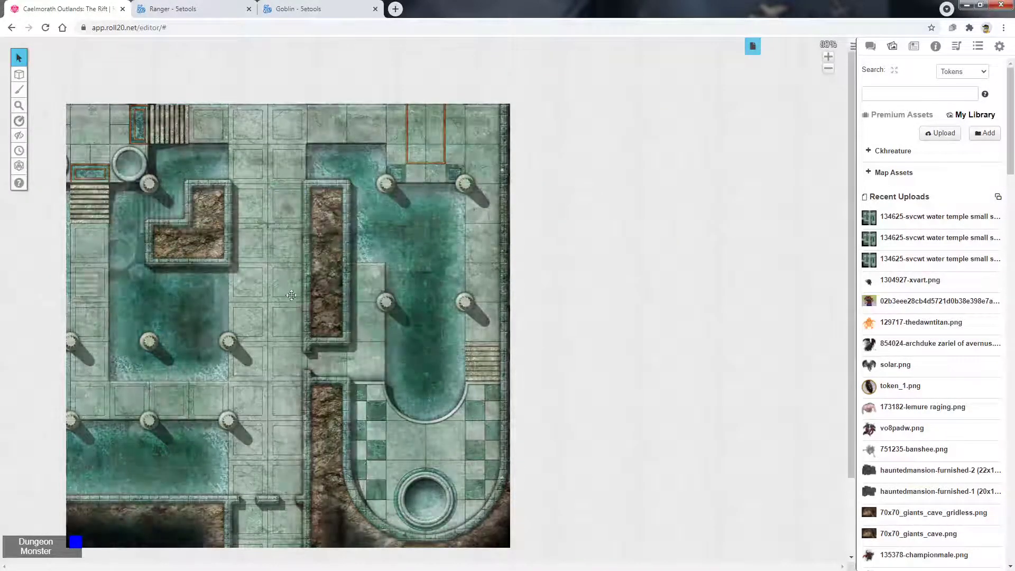
Fit the water temple map to the page and place the character token at the northern corridor crossing, east of the stairs.
{"action": "mouse_move", "coordinate": [24, 77]}
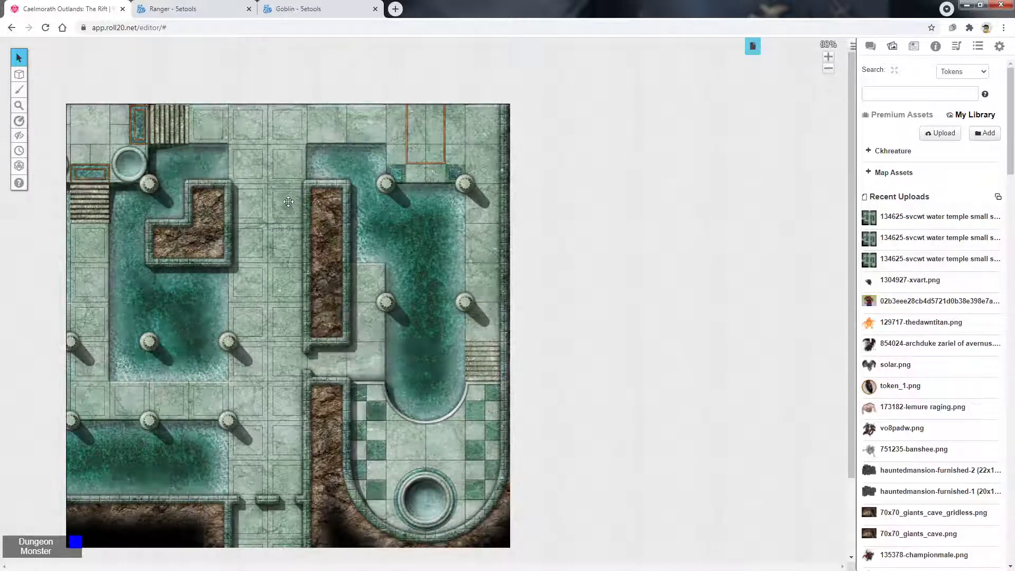
{"action": "left_click_drag", "start_coordinate": [289, 207], "coordinate": [292, 380]}
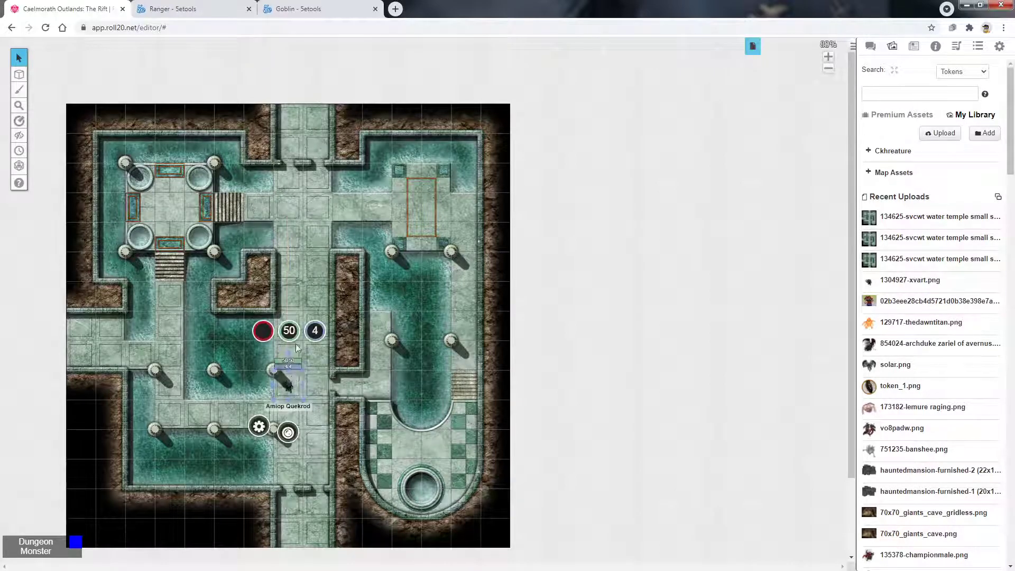
{"action": "left_click", "coordinate": [290, 305]}
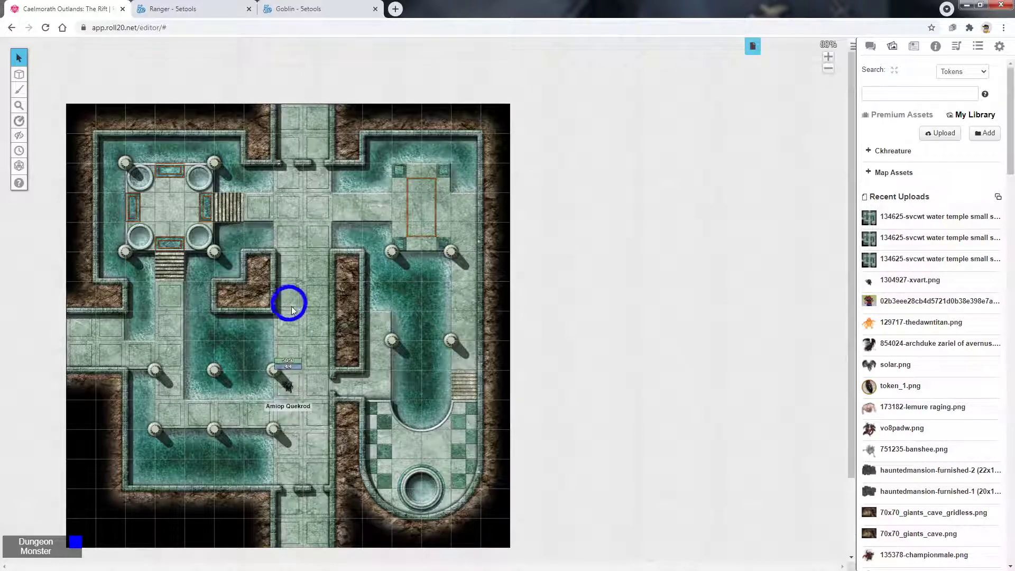
{"action": "mouse_move", "coordinate": [288, 376]}
{"action": "left_mouse_down"}
{"action": "mouse_move", "coordinate": [288, 208]}
{"action": "mouse_move", "coordinate": [270, 362]}
{"action": "mouse_move", "coordinate": [284, 341]}
{"action": "mouse_move", "coordinate": [289, 365]}
{"action": "left_mouse_up"}
{"action": "left_click_drag", "start_coordinate": [287, 298], "coordinate": [288, 298]}
{"action": "left_click", "coordinate": [326, 338]}
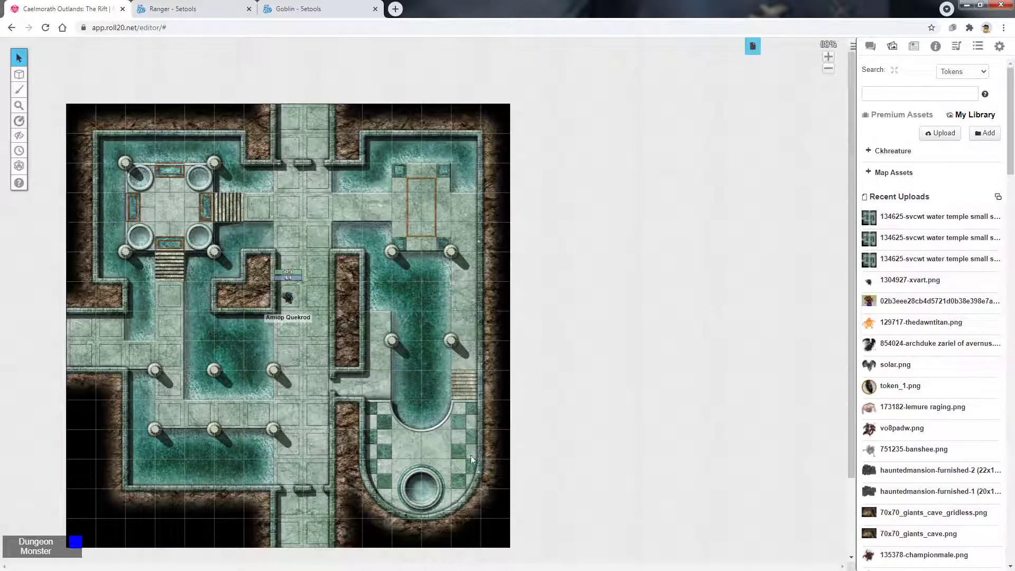
{"action": "scroll", "coordinate": [428, 315], "scroll_direction": "down", "scroll_amount": 1}
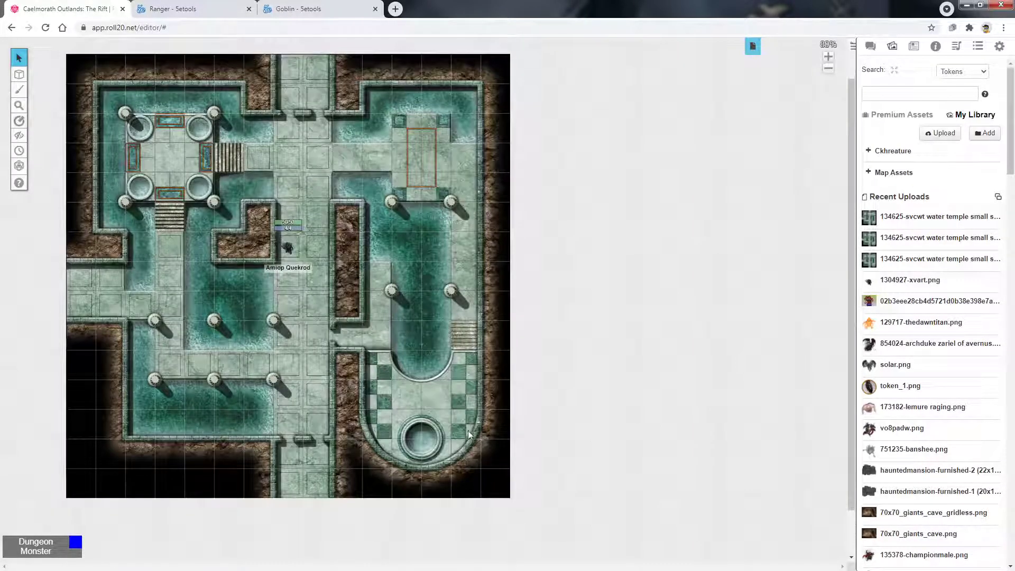
{"action": "scroll", "coordinate": [466, 433], "scroll_direction": "up", "scroll_amount": 1}
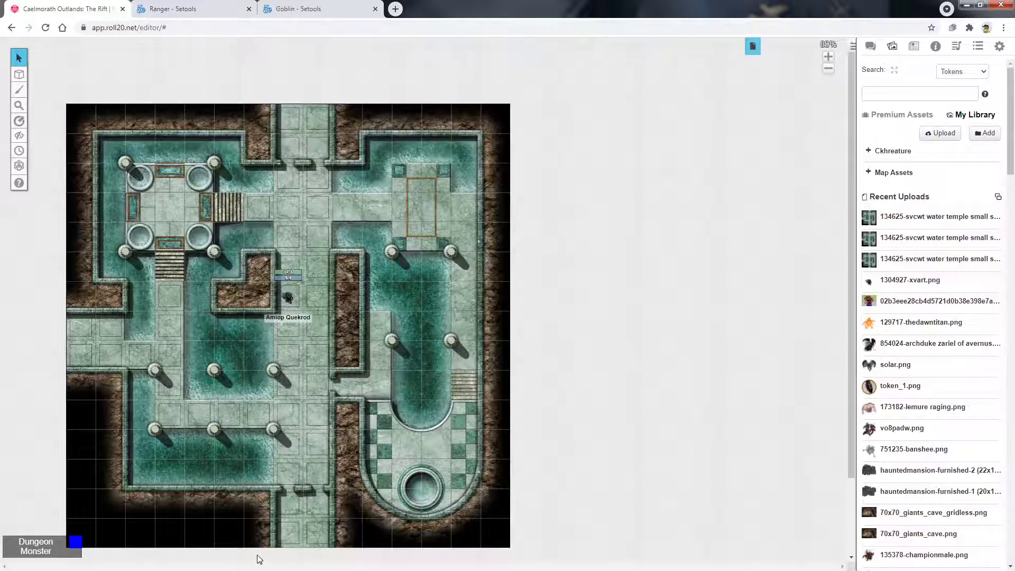
{"action": "left_click_drag", "start_coordinate": [288, 297], "coordinate": [286, 208]}
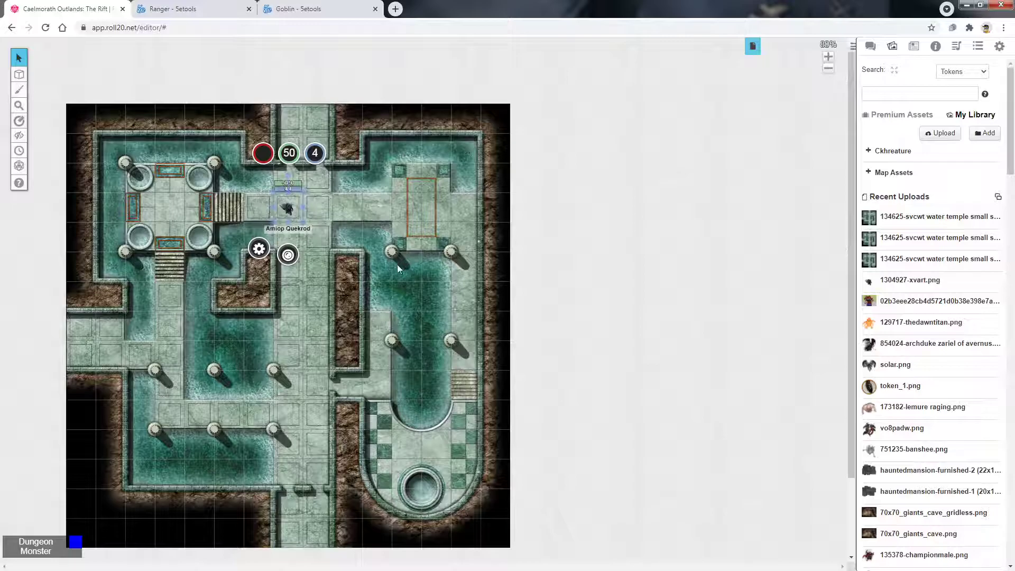
{"action": "left_click", "coordinate": [828, 57]}
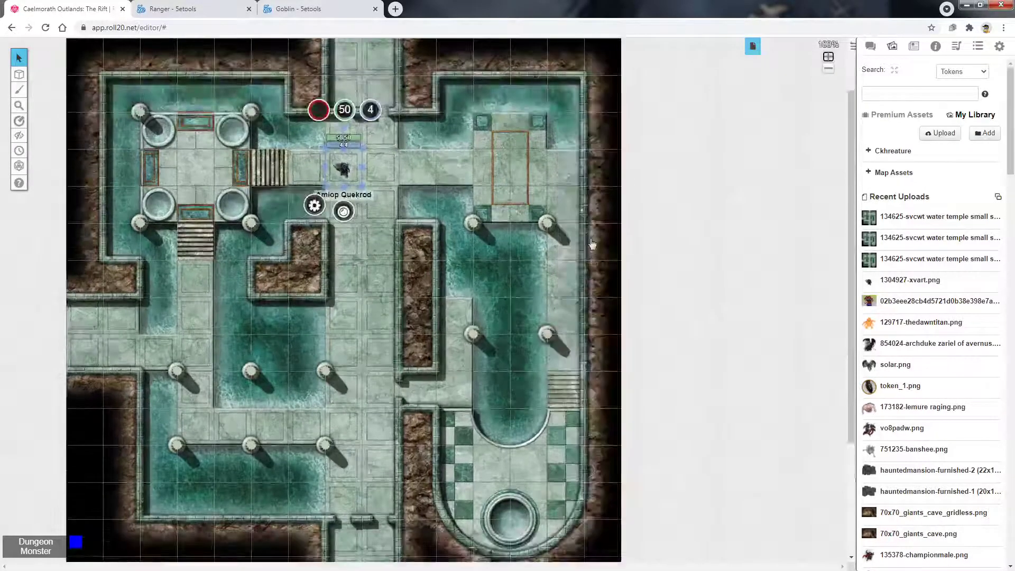
Rename the Untitled page in the campaign's page list as "T ROOM idunno".
{"action": "left_click", "coordinate": [752, 46]}
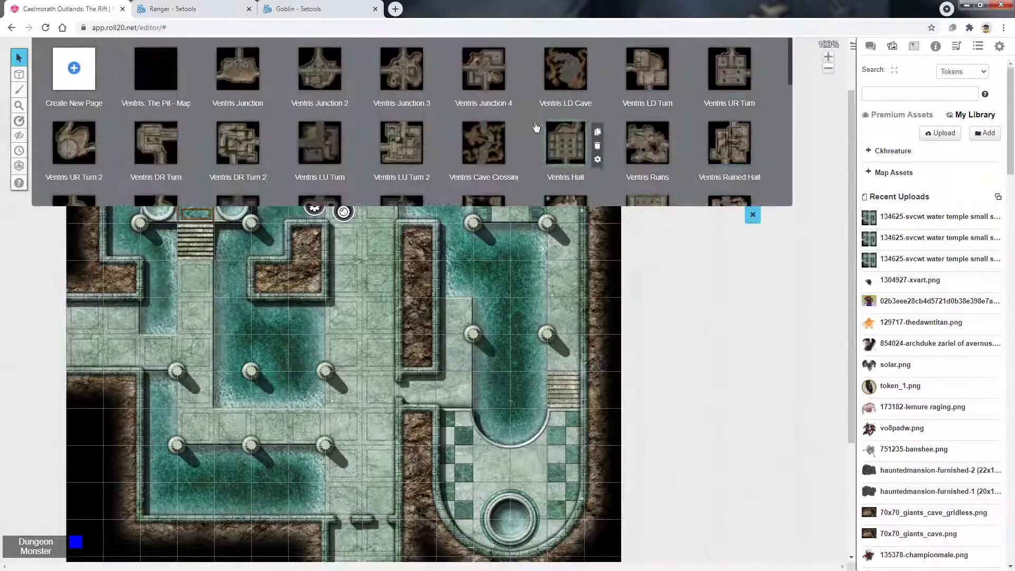
{"action": "scroll", "coordinate": [563, 138], "scroll_direction": "down", "scroll_amount": 2}
{"action": "scroll", "coordinate": [563, 137], "scroll_direction": "down", "scroll_amount": 3}
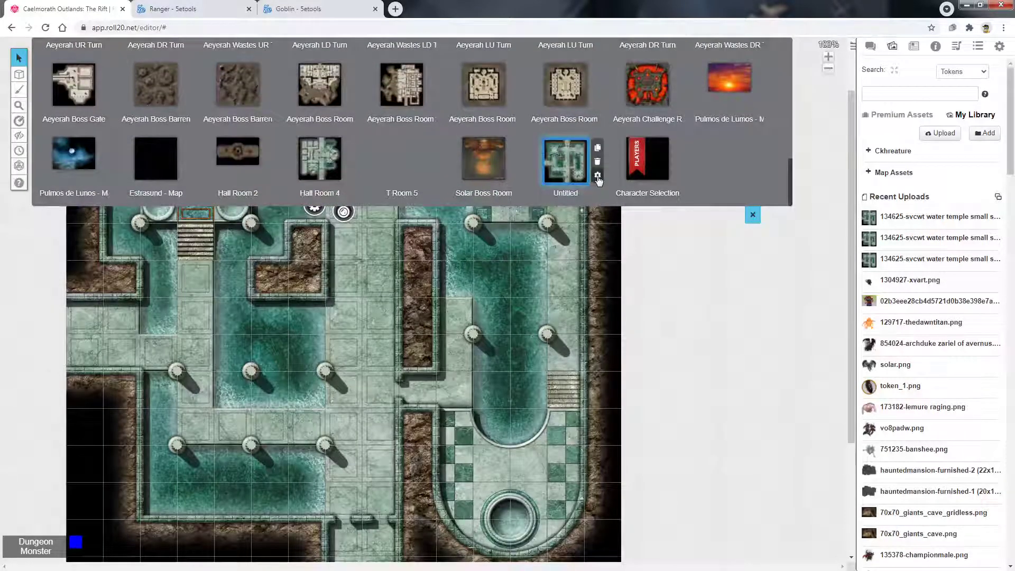
{"action": "left_click", "coordinate": [575, 195]}
{"action": "double_click", "coordinate": [572, 192]}
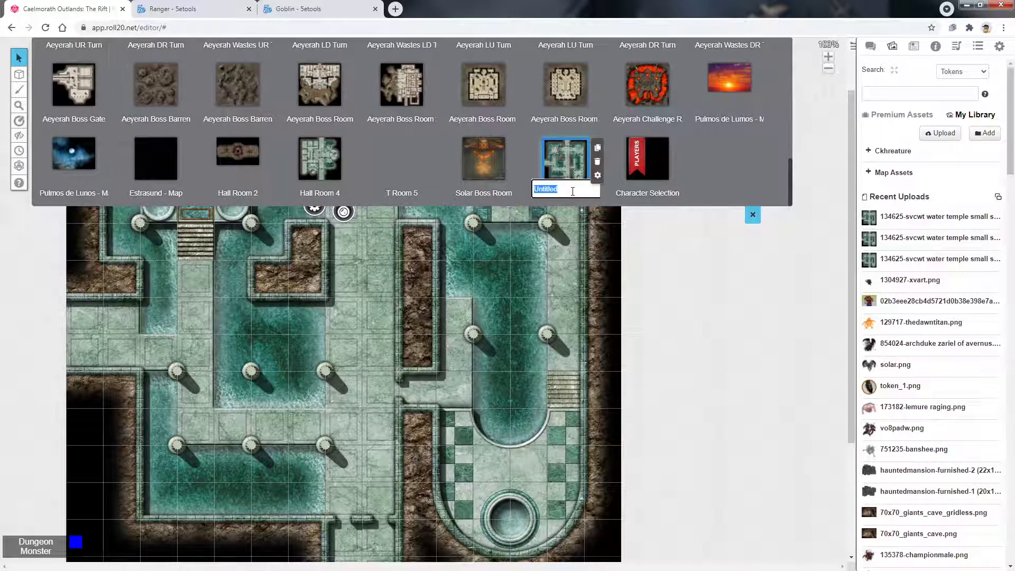
{"action": "type", "text": "T ROOM idunno"}
{"action": "key", "text": "Return"}
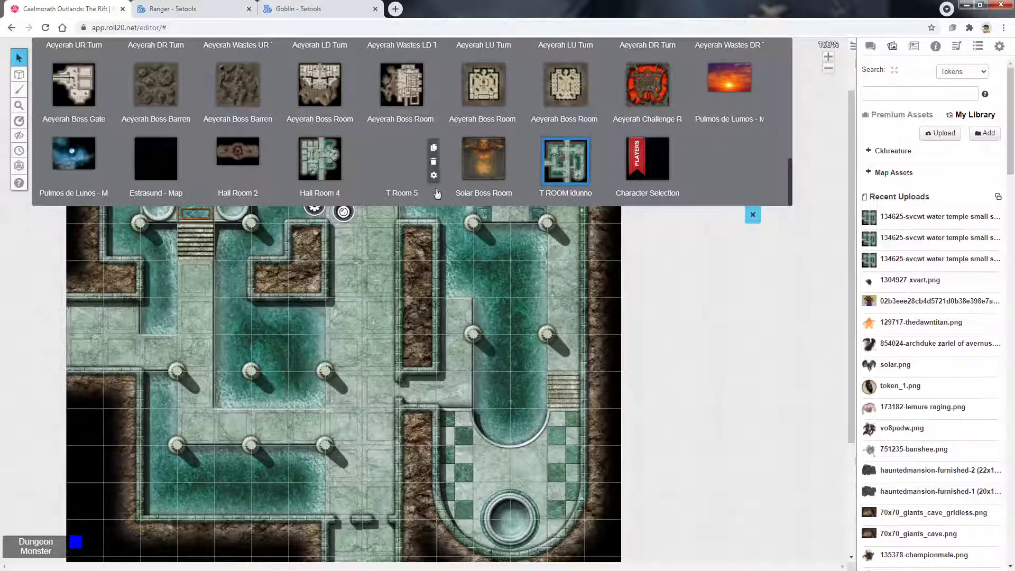
Reorder the T ROOM idunno page between Hall Room 4 and T Room 5, return to the map and deselect the token.
{"action": "mouse_move", "coordinate": [566, 159]}
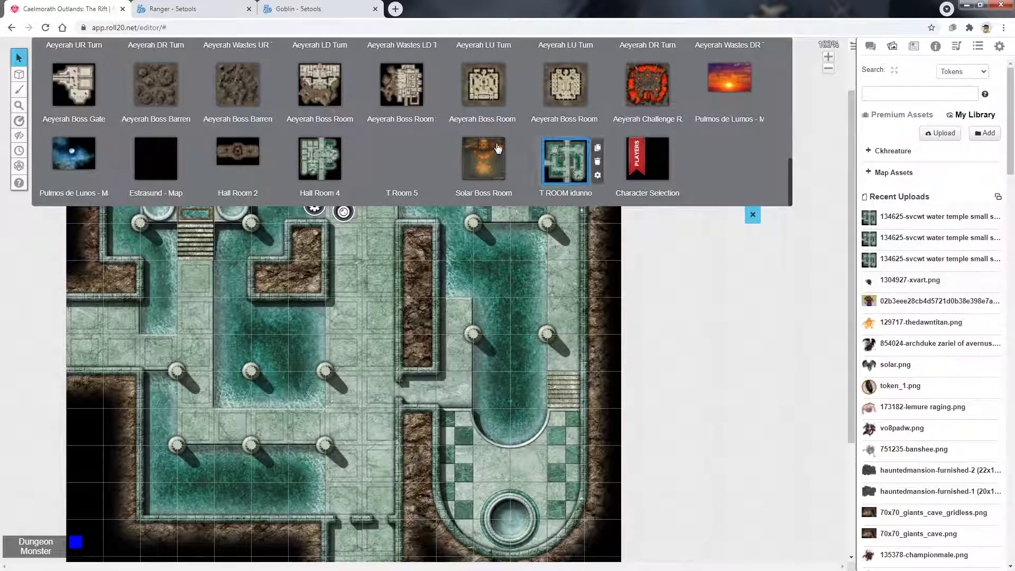
{"action": "left_click_drag", "start_coordinate": [569, 158], "coordinate": [403, 160]}
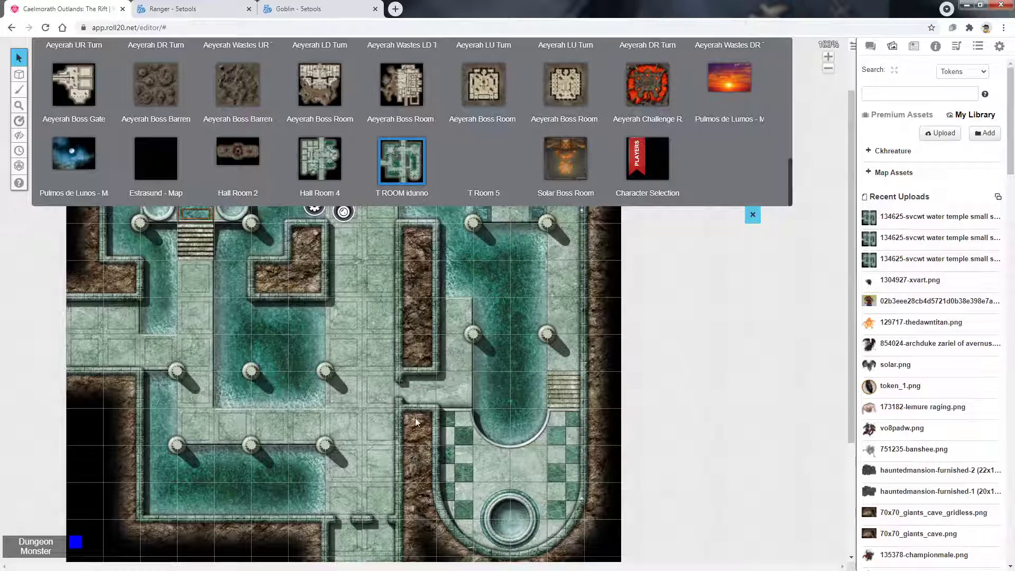
{"action": "mouse_move", "coordinate": [423, 157]}
{"action": "scroll", "coordinate": [365, 78], "scroll_direction": "up", "scroll_amount": 15}
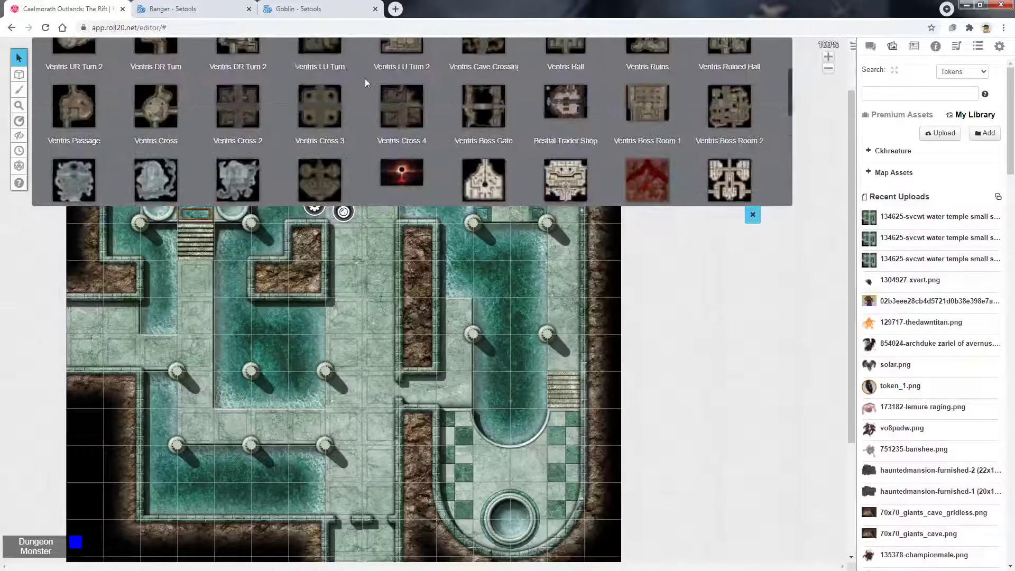
{"action": "scroll", "coordinate": [315, 80], "scroll_direction": "down", "scroll_amount": 15}
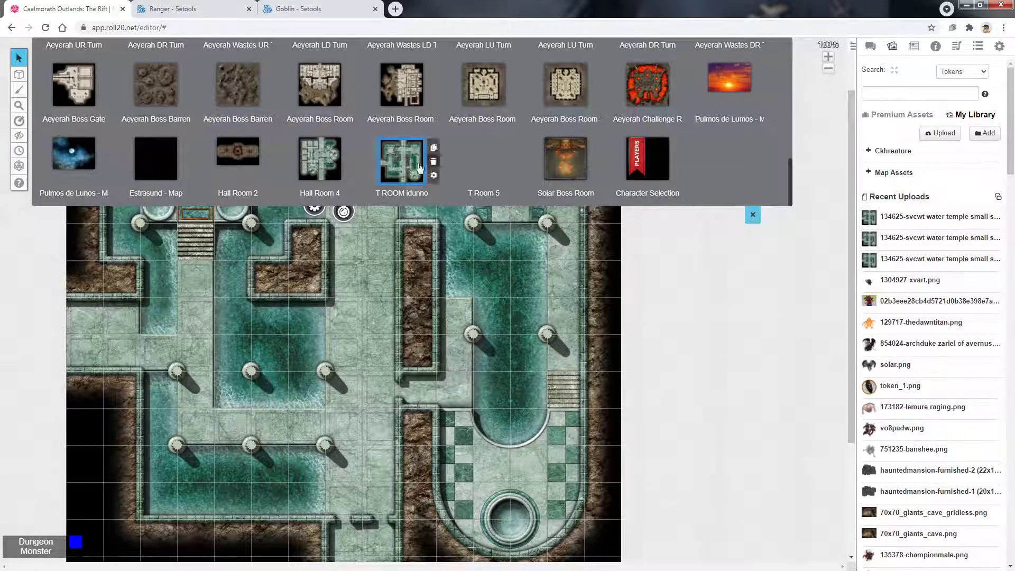
{"action": "left_click", "coordinate": [752, 219]}
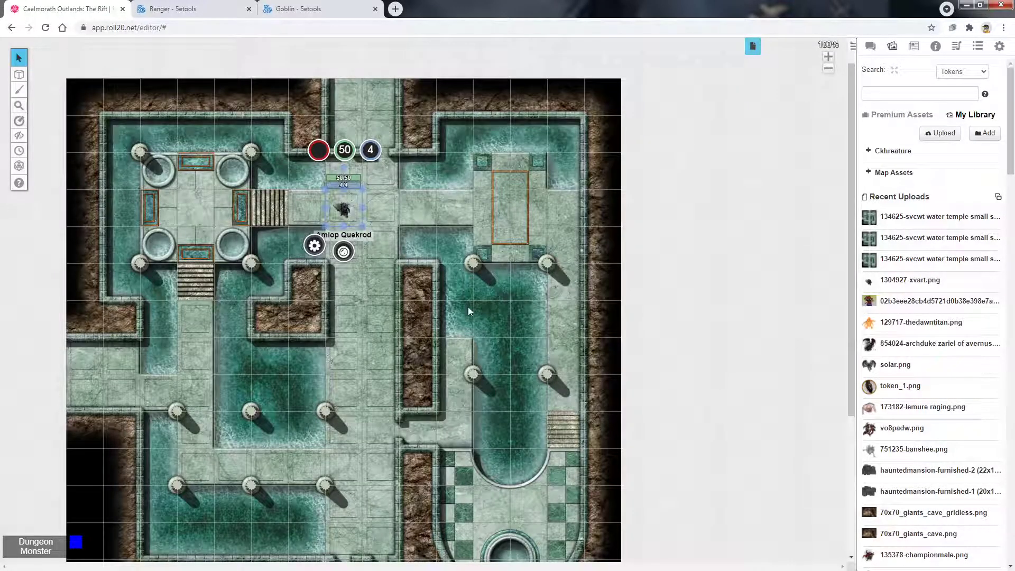
{"action": "left_click", "coordinate": [378, 275]}
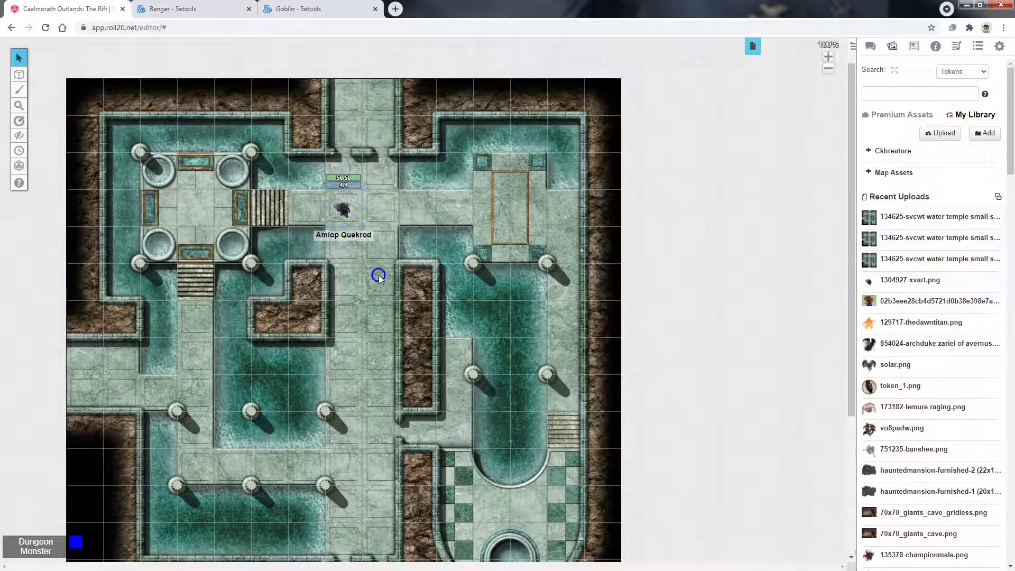
Switch to the Dynamic Lighting layer and choose the Polygon/Line drawing tool.
{"action": "mouse_move", "coordinate": [19, 74]}
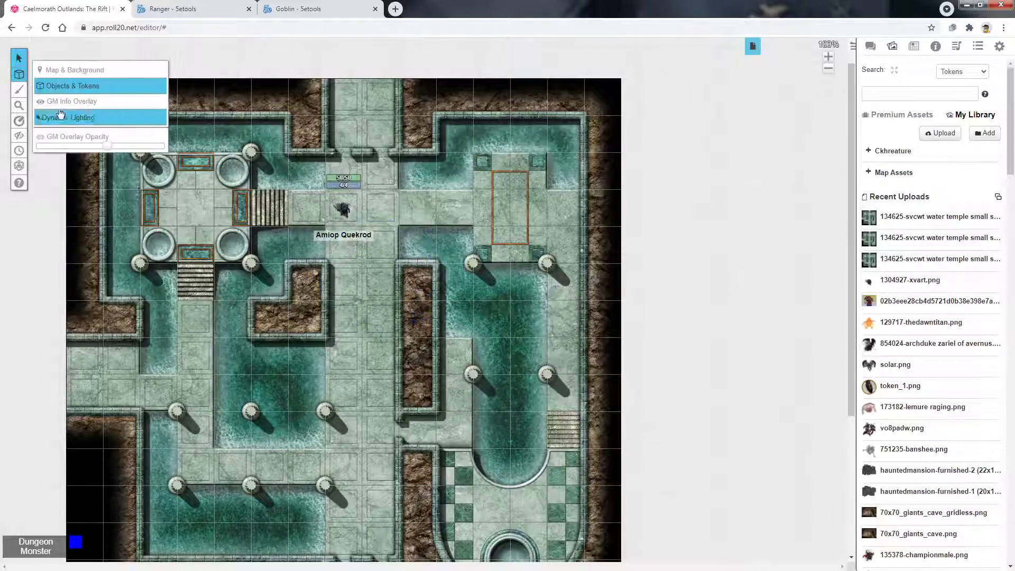
{"action": "left_click", "coordinate": [131, 117]}
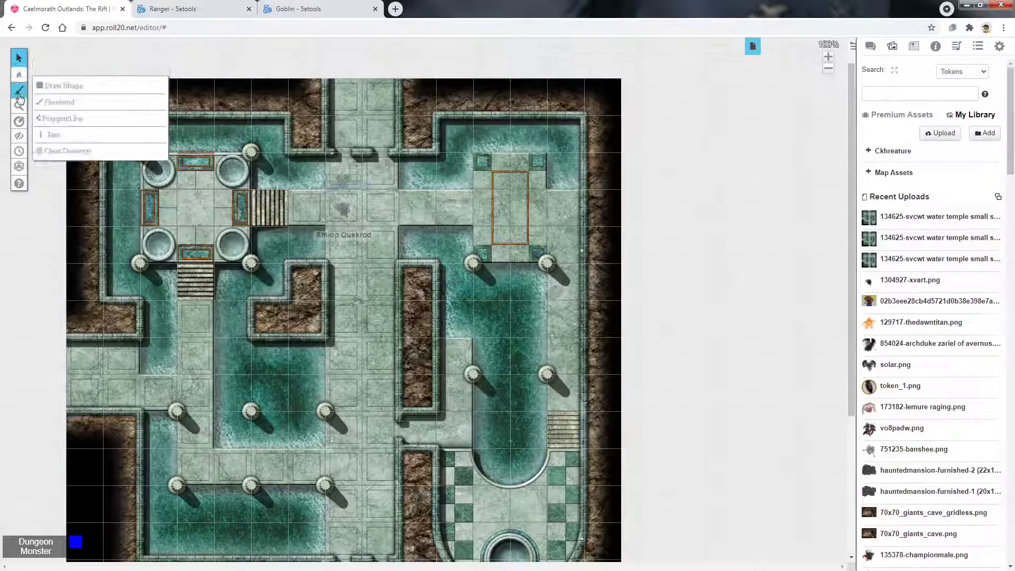
{"action": "left_click", "coordinate": [83, 88]}
{"action": "left_click", "coordinate": [85, 91]}
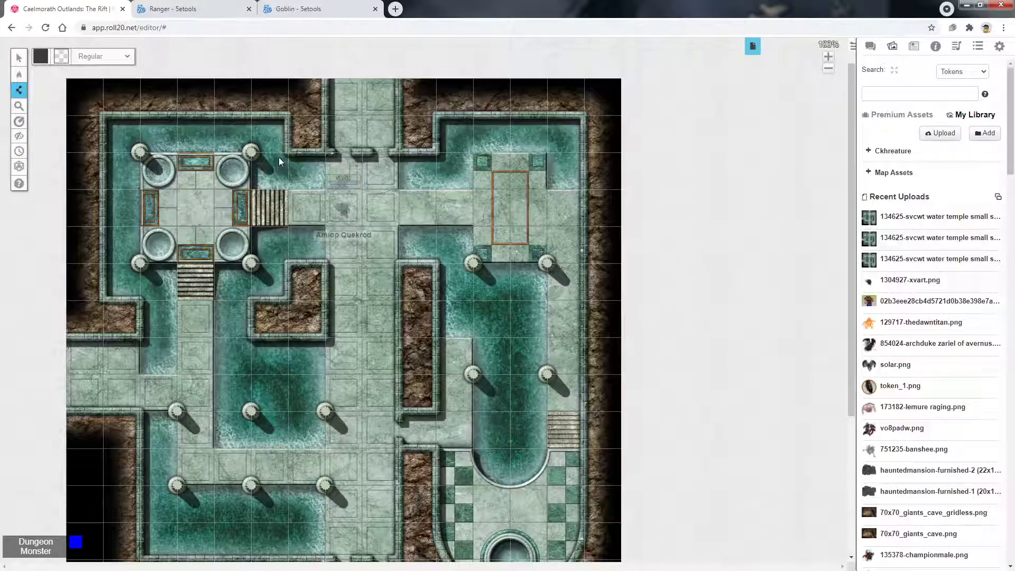
Examine the temple map's walls, doorways and rock blocks for where lighting barriers should go.
{"action": "scroll", "coordinate": [284, 176], "scroll_direction": "down", "scroll_amount": 1}
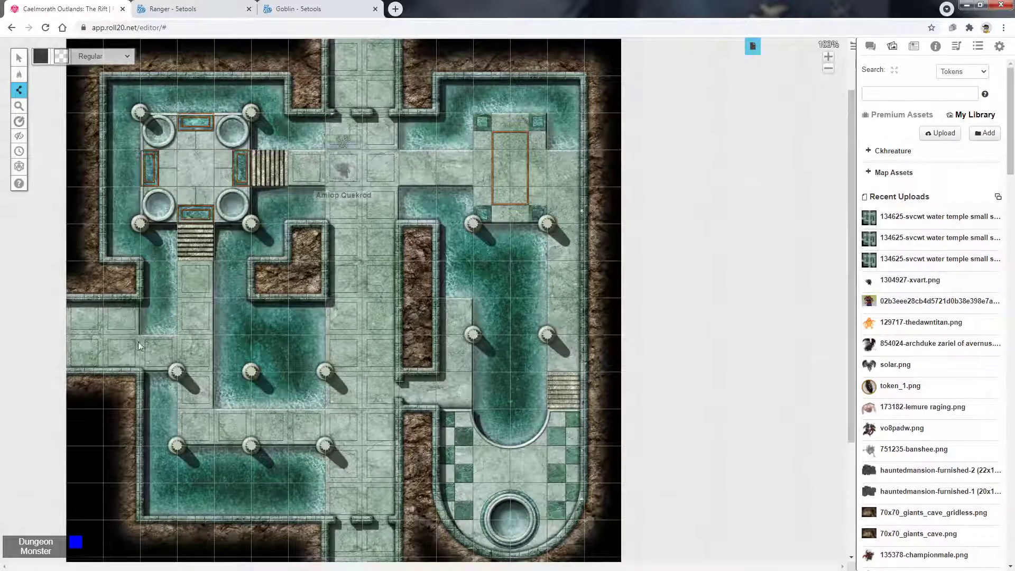
{"action": "scroll", "coordinate": [158, 333], "scroll_direction": "down", "scroll_amount": 4}
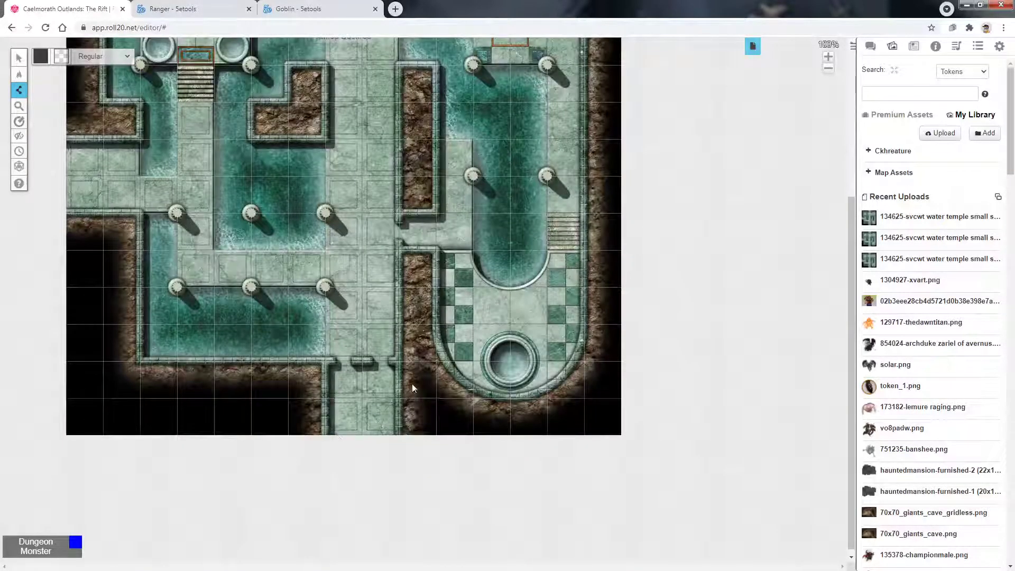
{"action": "scroll", "coordinate": [423, 370], "scroll_direction": "up", "scroll_amount": 1}
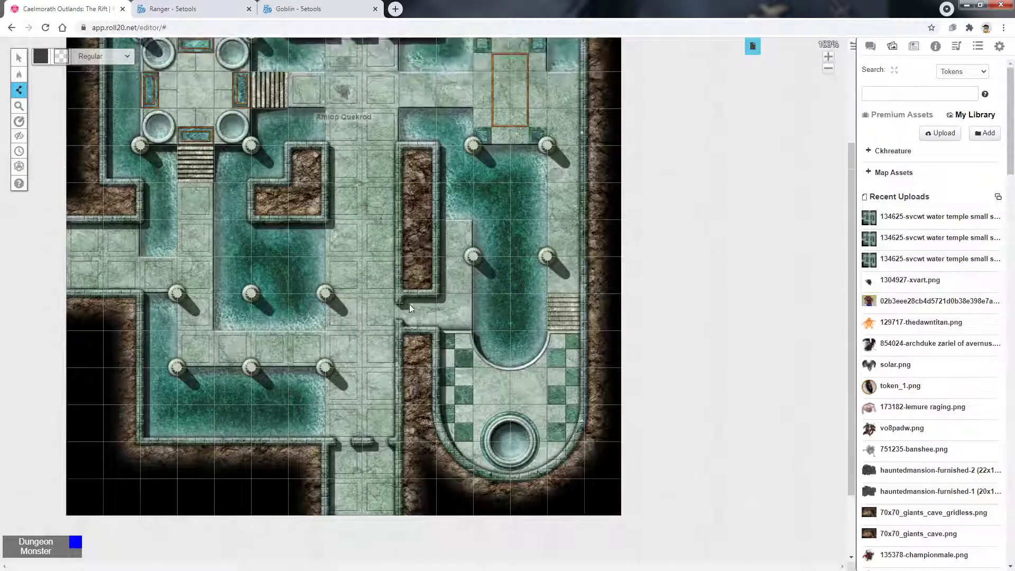
{"action": "scroll", "coordinate": [411, 317], "scroll_direction": "up", "scroll_amount": 1}
{"action": "scroll", "coordinate": [347, 269], "scroll_direction": "up", "scroll_amount": 2}
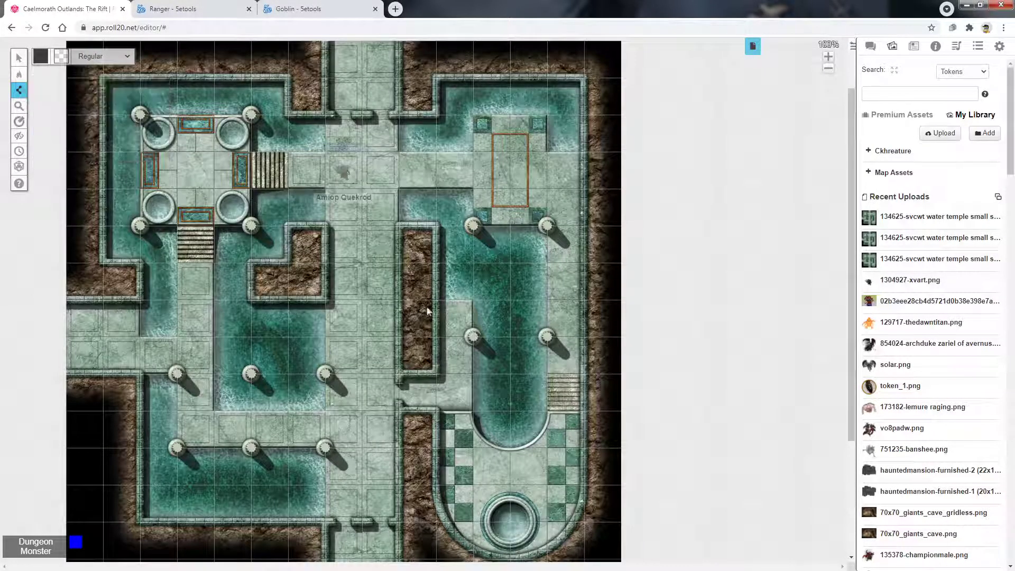
{"action": "scroll", "coordinate": [446, 330], "scroll_direction": "up", "scroll_amount": 1}
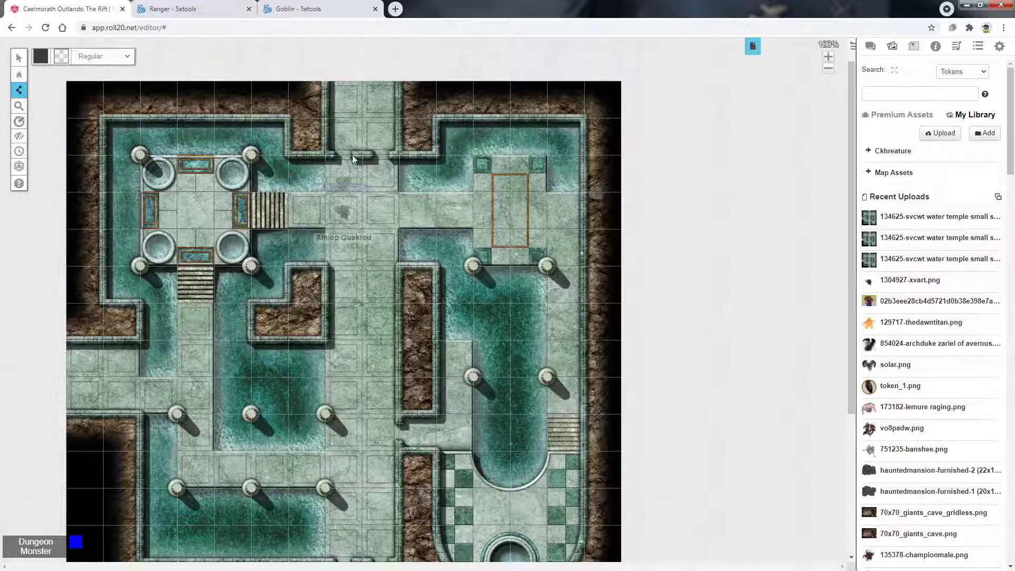
{"action": "scroll", "coordinate": [421, 252], "scroll_direction": "down", "scroll_amount": 3}
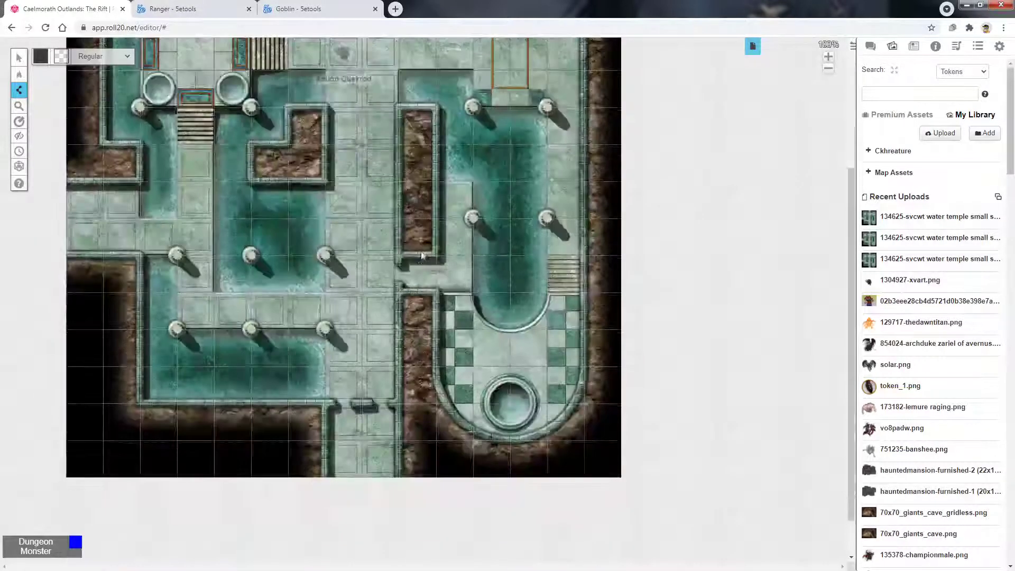
{"action": "scroll", "coordinate": [401, 309], "scroll_direction": "up", "scroll_amount": 2}
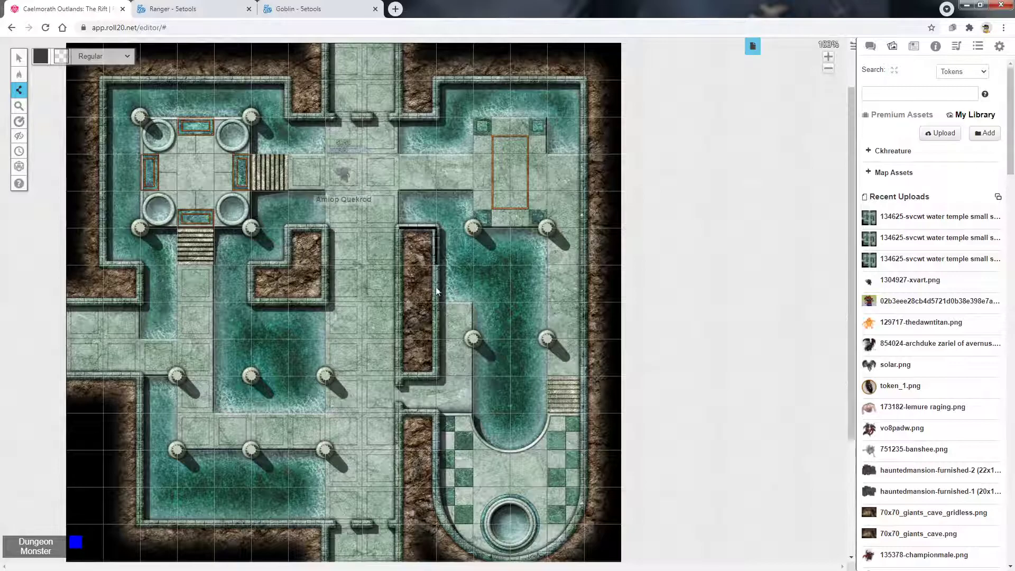
Outline the tall rectangular rock block east of the central corridor with a closed lighting barrier.
{"action": "left_click", "coordinate": [436, 376]}
{"action": "left_click", "coordinate": [401, 376]}
{"action": "left_click", "coordinate": [402, 231]}
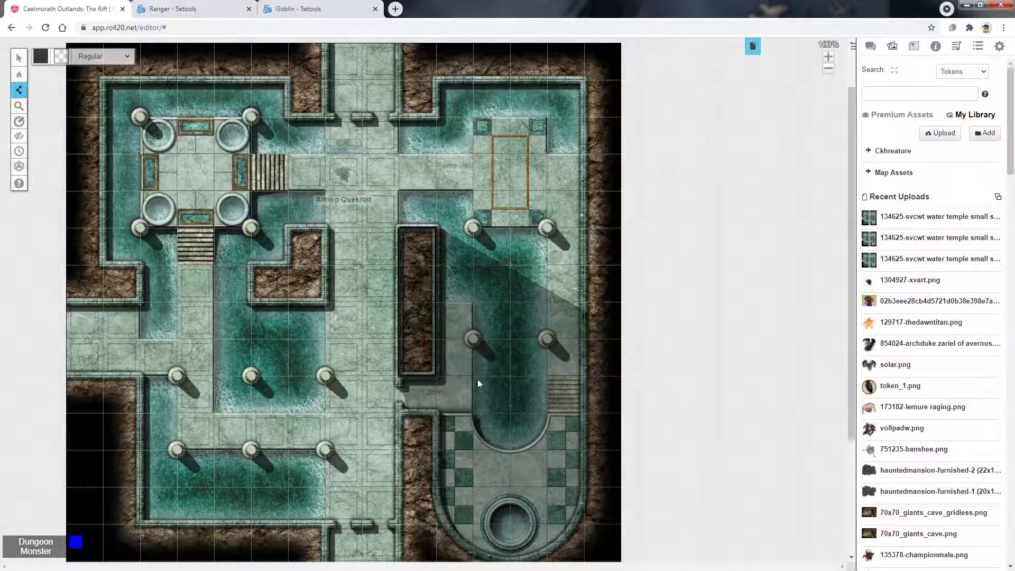
Trace a closed lighting barrier around the L-shaped rock block west of the central corridor.
{"action": "scroll", "coordinate": [488, 369], "scroll_direction": "down", "scroll_amount": 1}
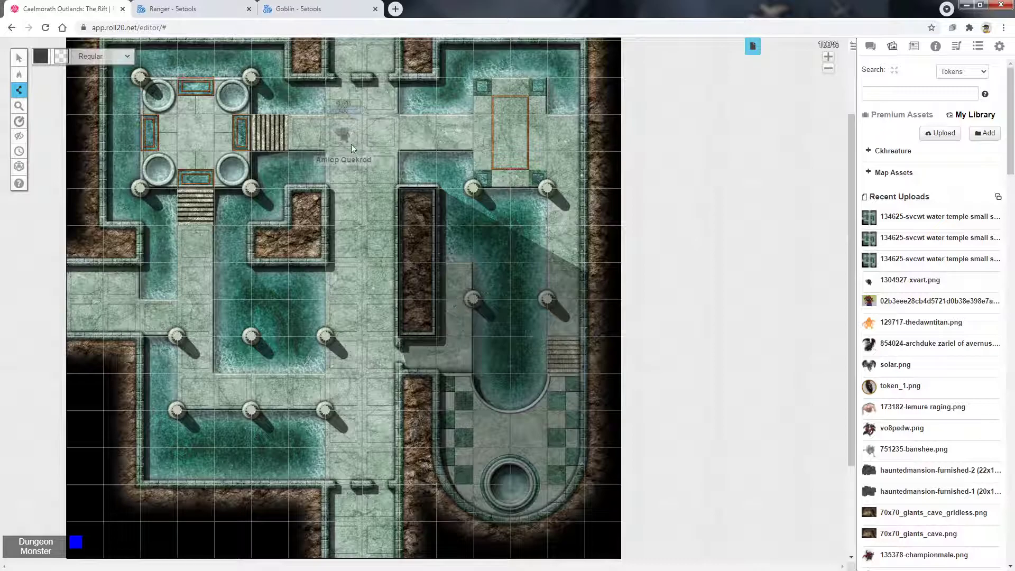
{"action": "scroll", "coordinate": [354, 210], "scroll_direction": "up", "scroll_amount": 1}
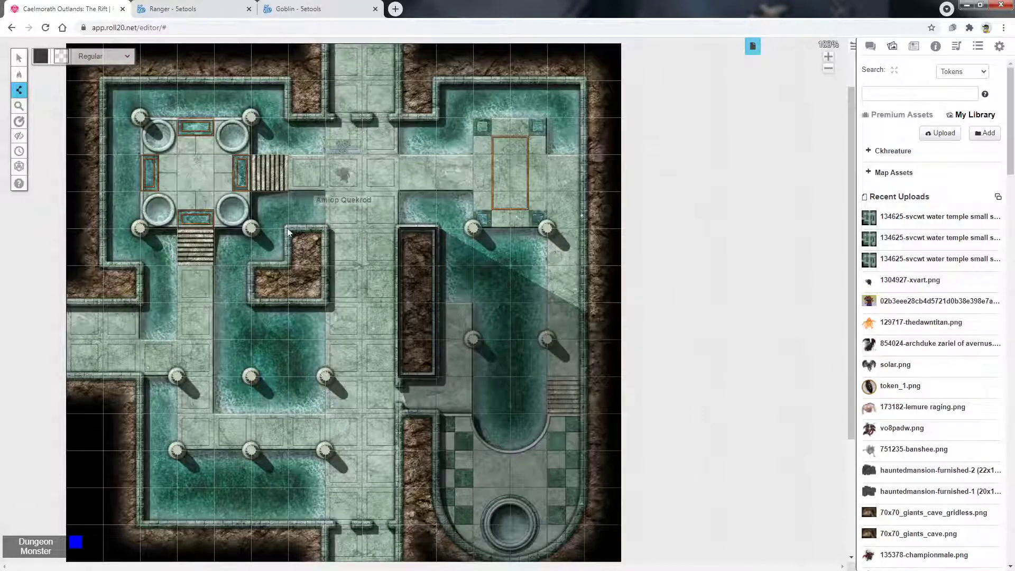
{"action": "left_click", "coordinate": [325, 230]}
{"action": "left_click", "coordinate": [325, 305]}
{"action": "left_click", "coordinate": [251, 303]}
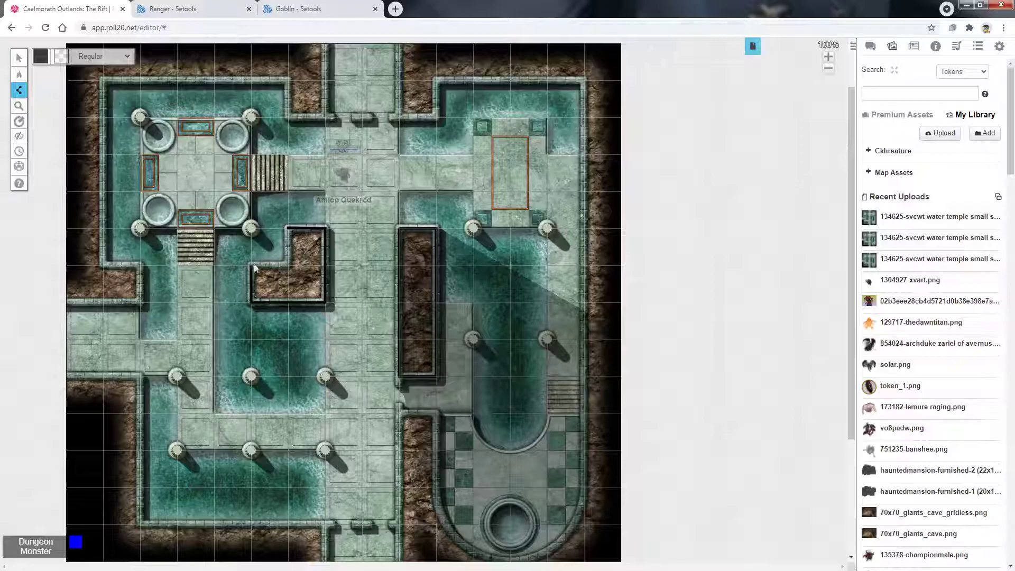
{"action": "left_click", "coordinate": [287, 230]}
{"action": "scroll", "coordinate": [312, 200], "scroll_direction": "up", "scroll_amount": 2}
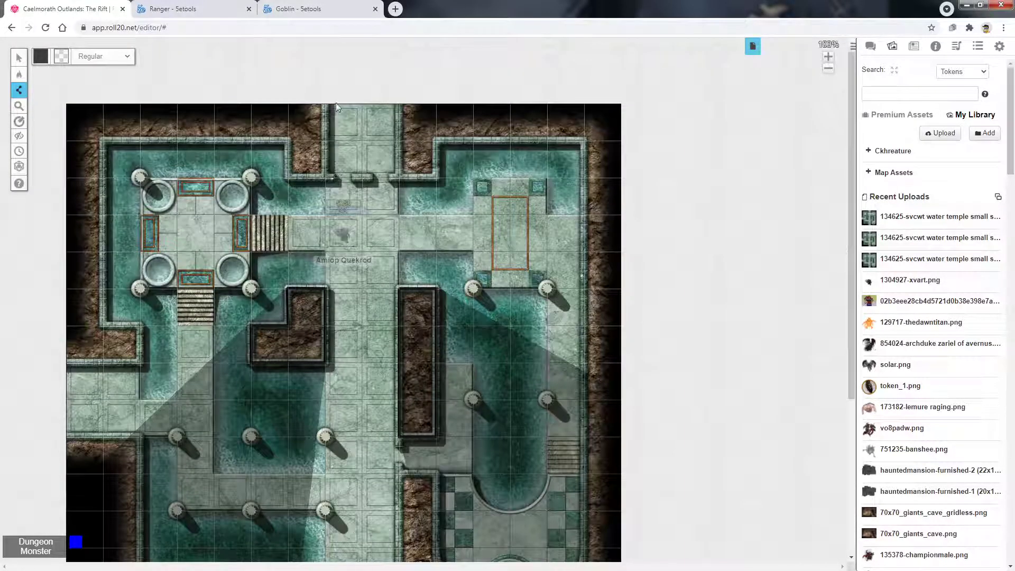
Draw lighting barriers along the north and south walls of the west entrance corridor out to the map's edge.
{"action": "scroll", "coordinate": [130, 269], "scroll_direction": "down", "scroll_amount": 3}
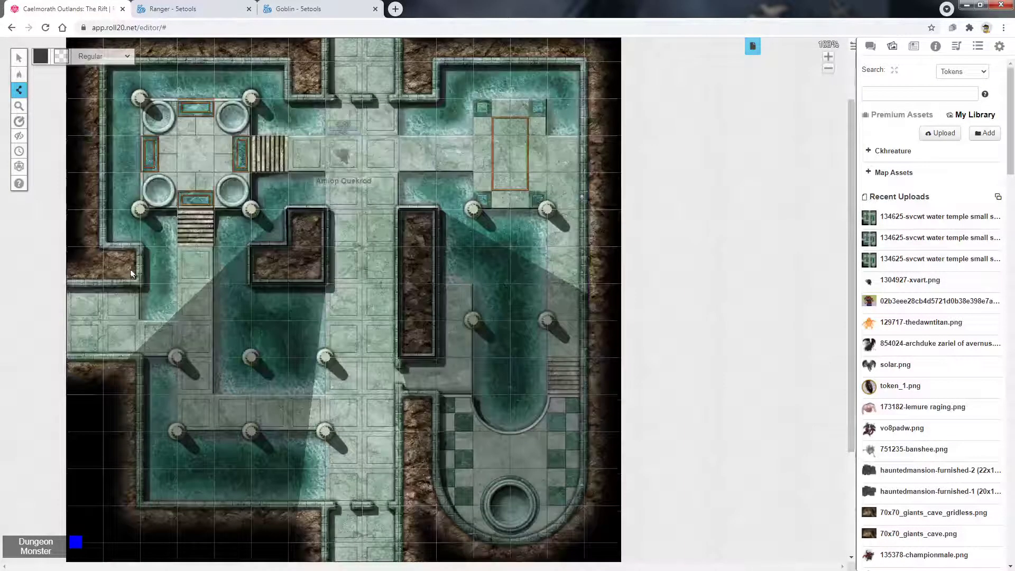
{"action": "left_click", "coordinate": [101, 284]}
{"action": "double_click", "coordinate": [83, 283]}
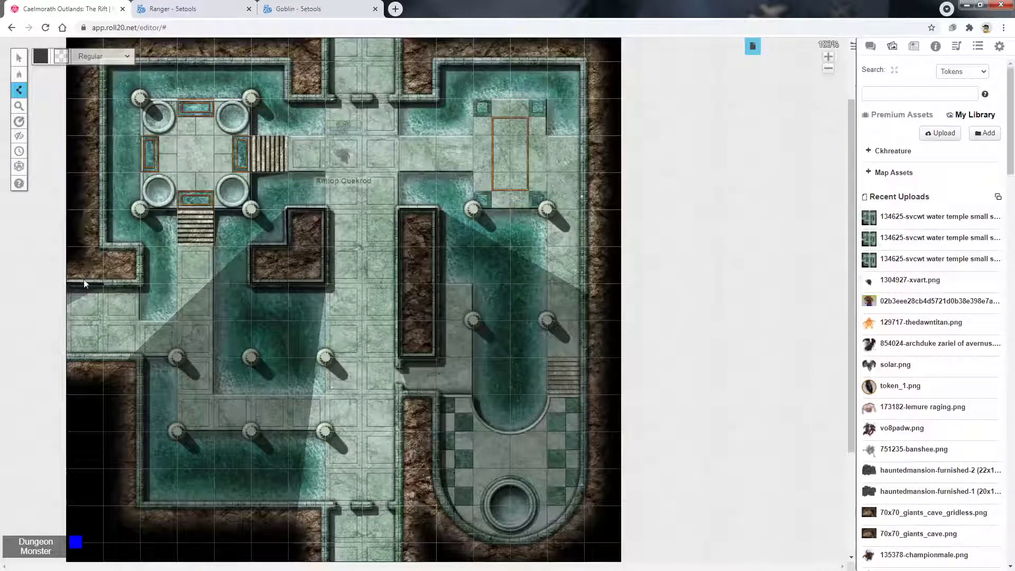
{"action": "left_click", "coordinate": [102, 359]}
{"action": "double_click", "coordinate": [68, 359]}
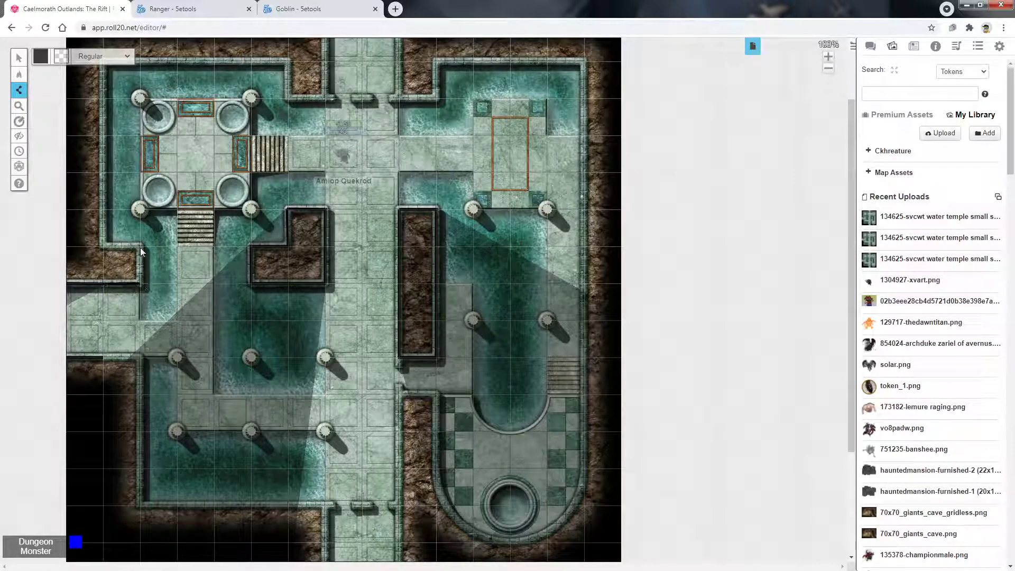
Trace the northwest room's outer wall up to the map's north edge and add a barrier on the north doorway's central block.
{"action": "scroll", "coordinate": [129, 194], "scroll_direction": "up", "scroll_amount": 3}
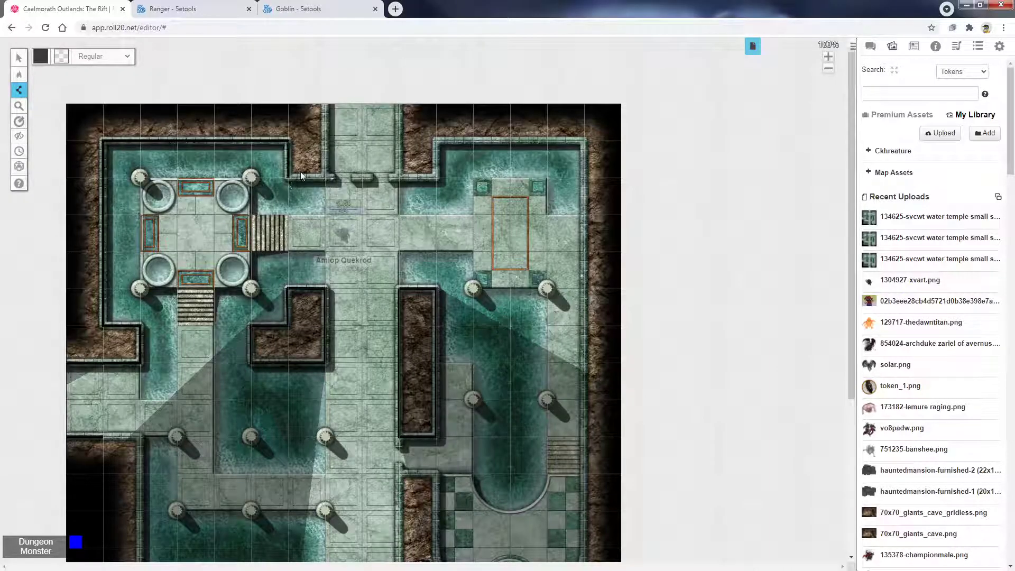
{"action": "double_click", "coordinate": [325, 104]}
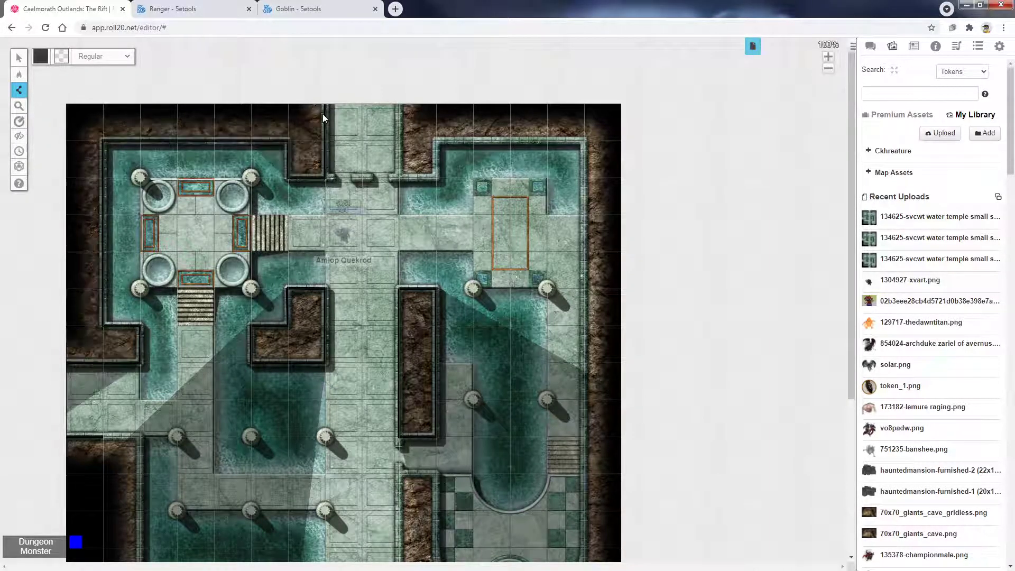
{"action": "left_click", "coordinate": [370, 177]}
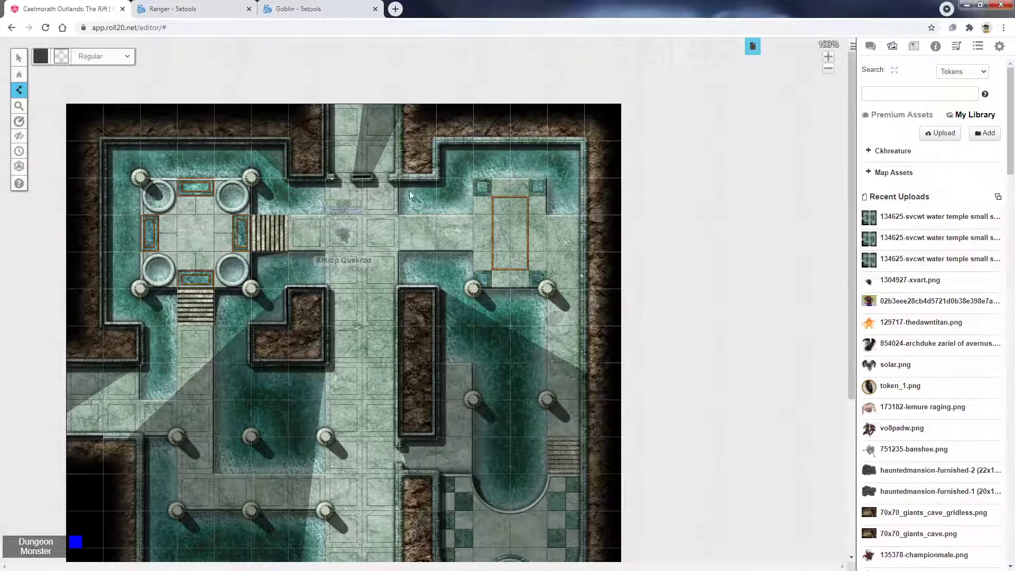
{"action": "scroll", "coordinate": [598, 335], "scroll_direction": "down", "scroll_amount": 2}
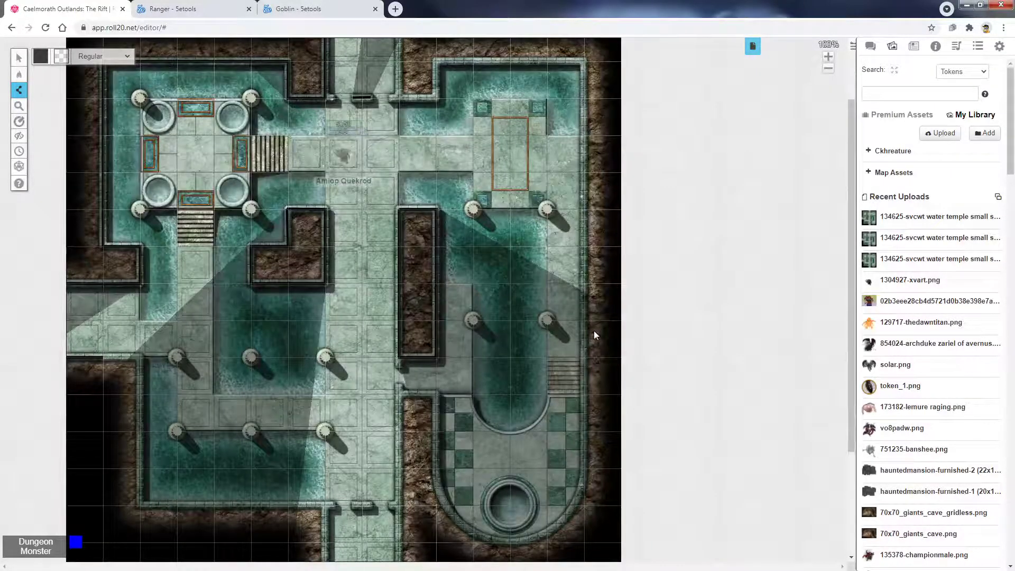
{"action": "scroll", "coordinate": [593, 330], "scroll_direction": "up", "scroll_amount": 2}
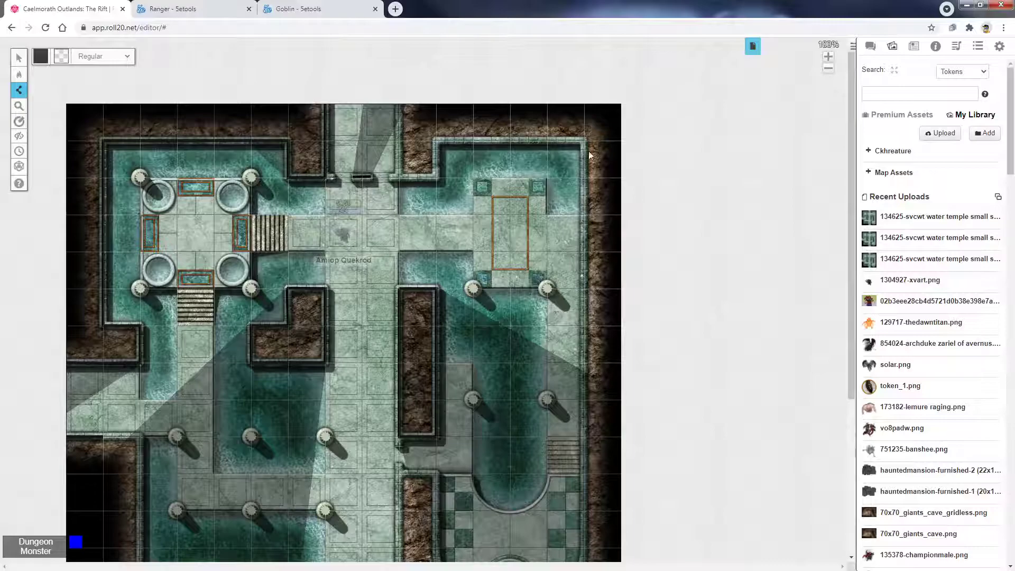
{"action": "left_click", "coordinate": [584, 141]}
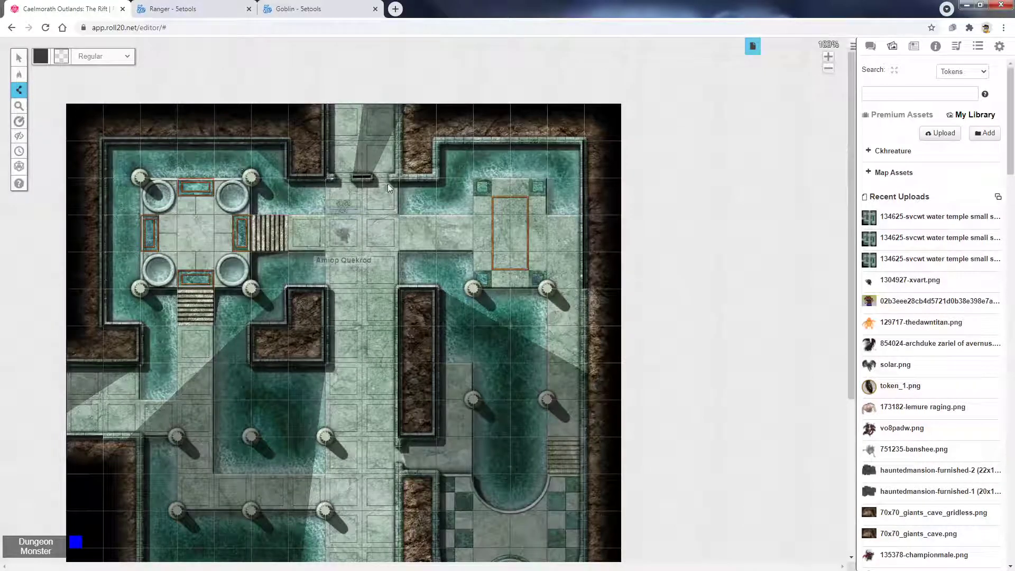
Trace the curved wall of the southeast chamber with Freehand lighting barriers.
{"action": "mouse_move", "coordinate": [31, 100]}
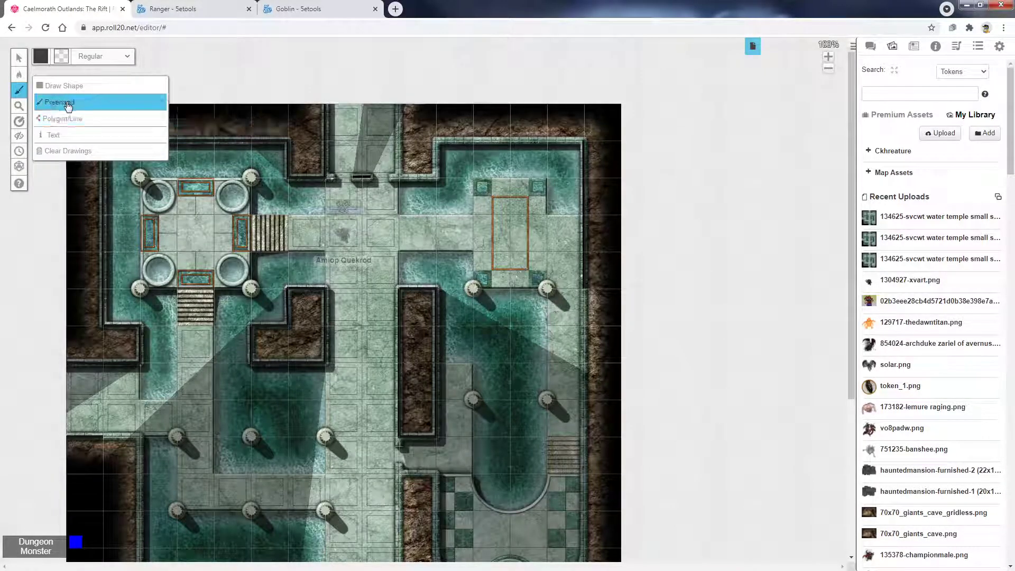
{"action": "left_click", "coordinate": [65, 101]}
{"action": "scroll", "coordinate": [521, 249], "scroll_direction": "down", "scroll_amount": 2}
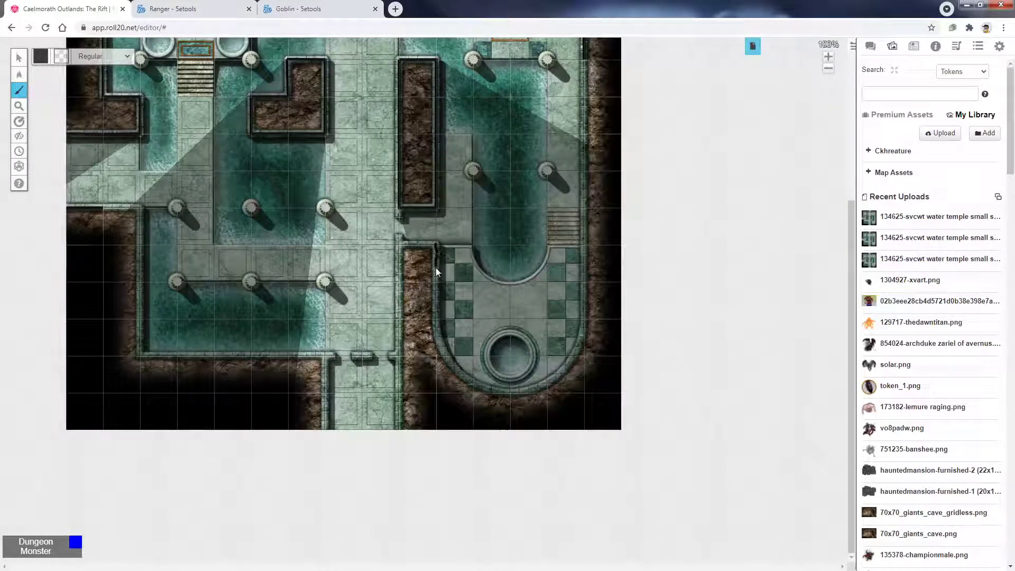
{"action": "mouse_move", "coordinate": [437, 313]}
{"action": "left_mouse_down"}
{"action": "mouse_move", "coordinate": [466, 379]}
{"action": "mouse_move", "coordinate": [533, 392]}
{"action": "left_mouse_up"}
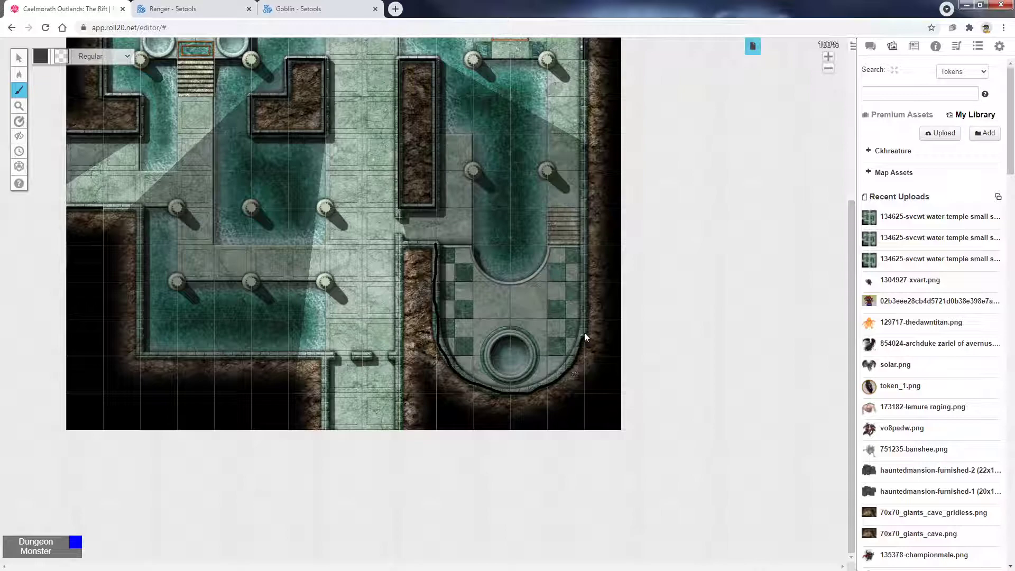
{"action": "left_click_drag", "start_coordinate": [585, 337], "coordinate": [583, 284]}
Sketch a few freehand test barriers in the central corridor and delete them.
{"action": "left_click_drag", "start_coordinate": [352, 170], "coordinate": [375, 218]}
{"action": "mouse_move", "coordinate": [356, 127]}
{"action": "left_mouse_down"}
{"action": "mouse_move", "coordinate": [371, 133]}
{"action": "mouse_move", "coordinate": [341, 146]}
{"action": "left_mouse_up"}
{"action": "left_click", "coordinate": [19, 57]}
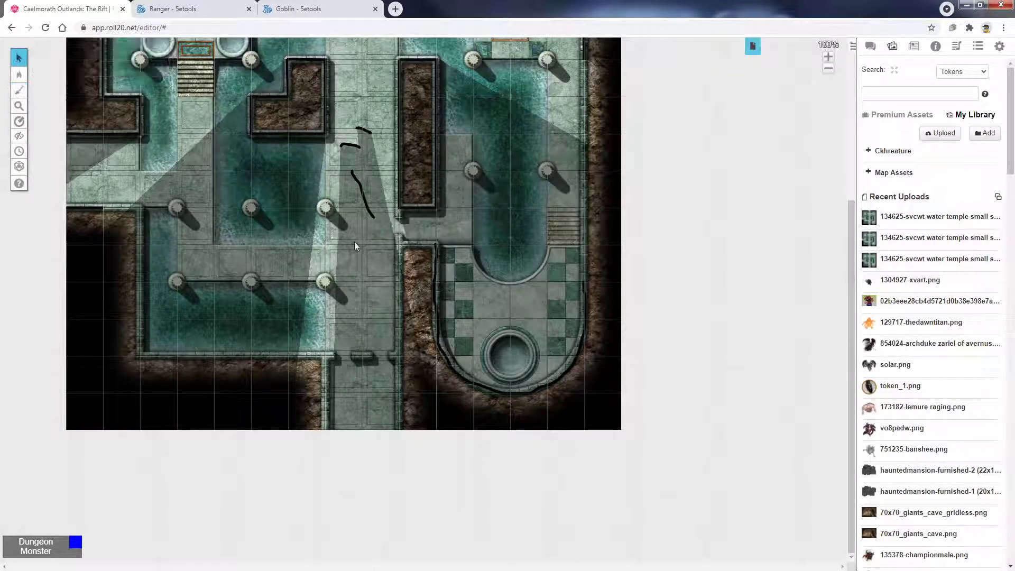
{"action": "left_click_drag", "start_coordinate": [367, 237], "coordinate": [338, 119]}
{"action": "key", "text": "Delete"}
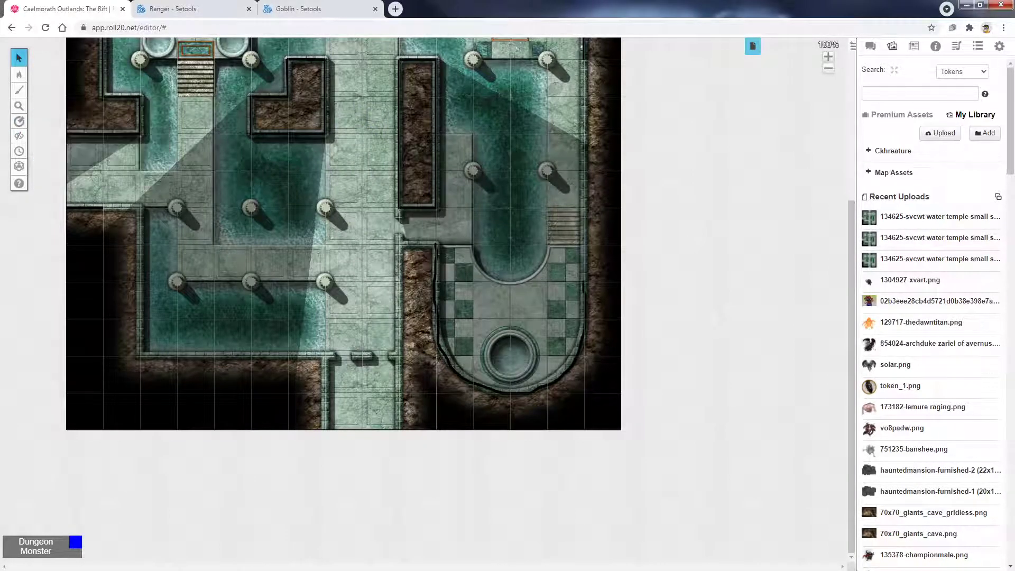
With the Polygon/Line tool, add barriers along the rock wall east of the south passage and on the south doorway's central block.
{"action": "mouse_move", "coordinate": [19, 90]}
{"action": "left_click", "coordinate": [50, 117]}
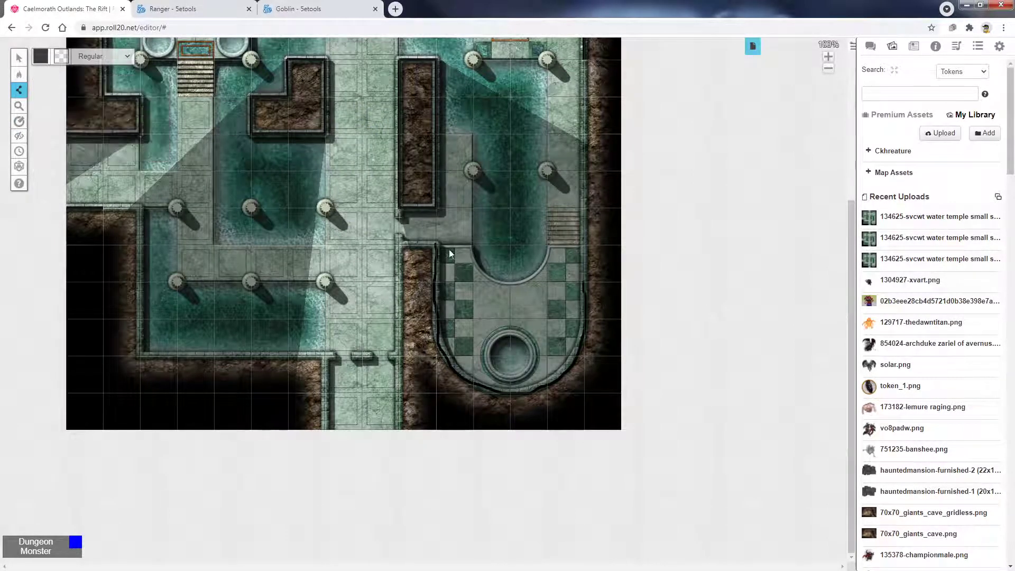
{"action": "left_click", "coordinate": [402, 429]}
{"action": "double_click", "coordinate": [401, 245]}
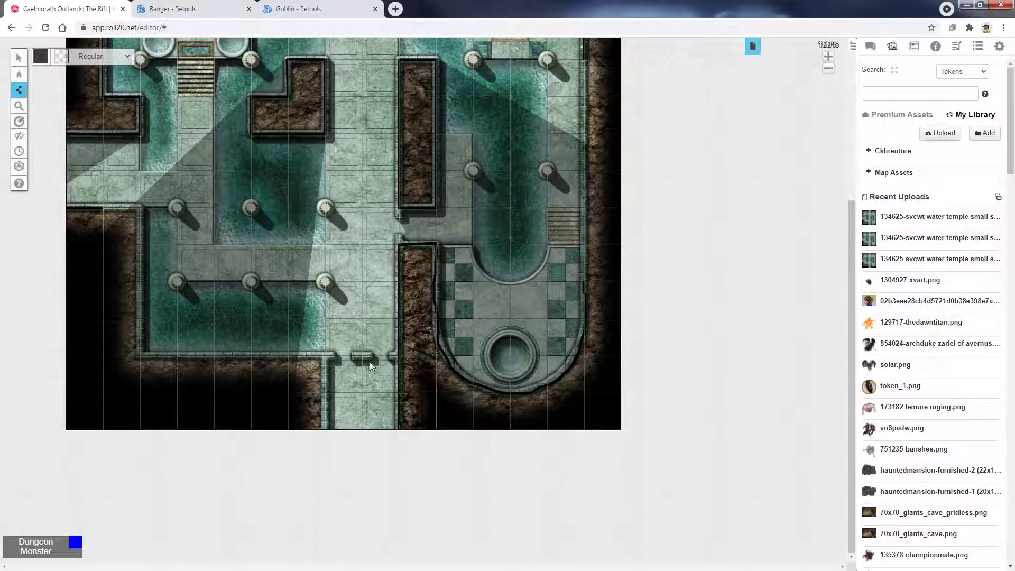
{"action": "double_click", "coordinate": [353, 356]}
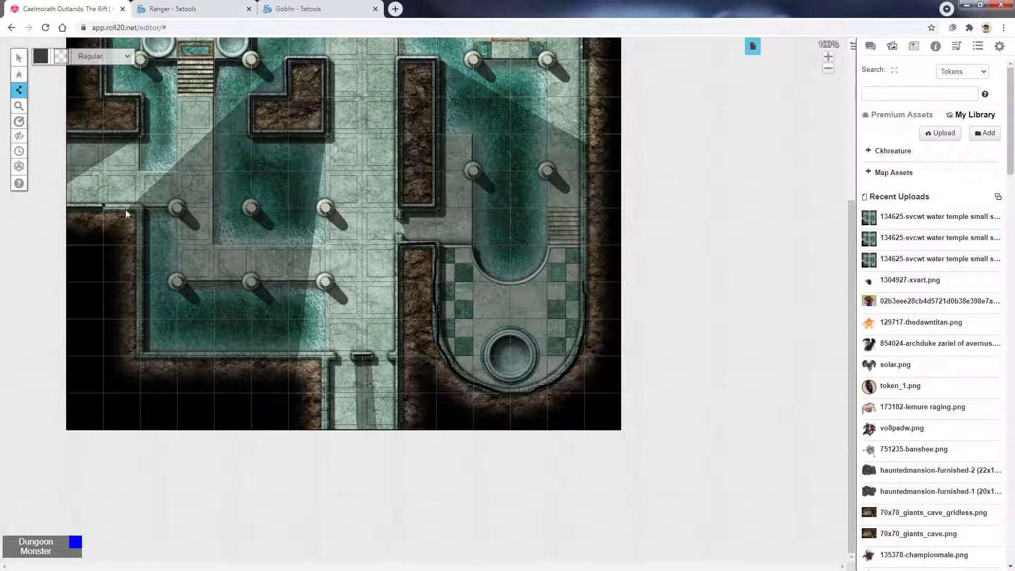
Trace a barrier from the west corridor's south wall around the southwest room and down the south passage's west wall.
{"action": "double_click", "coordinate": [103, 208]}
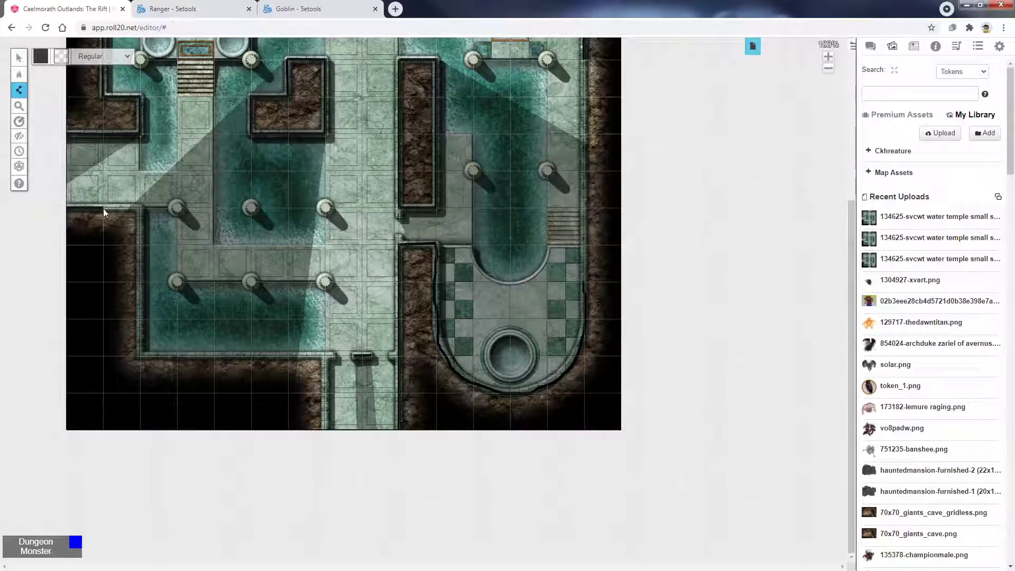
{"action": "left_click", "coordinate": [140, 208]}
{"action": "left_click", "coordinate": [140, 355]}
{"action": "double_click", "coordinate": [326, 355]}
{"action": "double_click", "coordinate": [325, 429]}
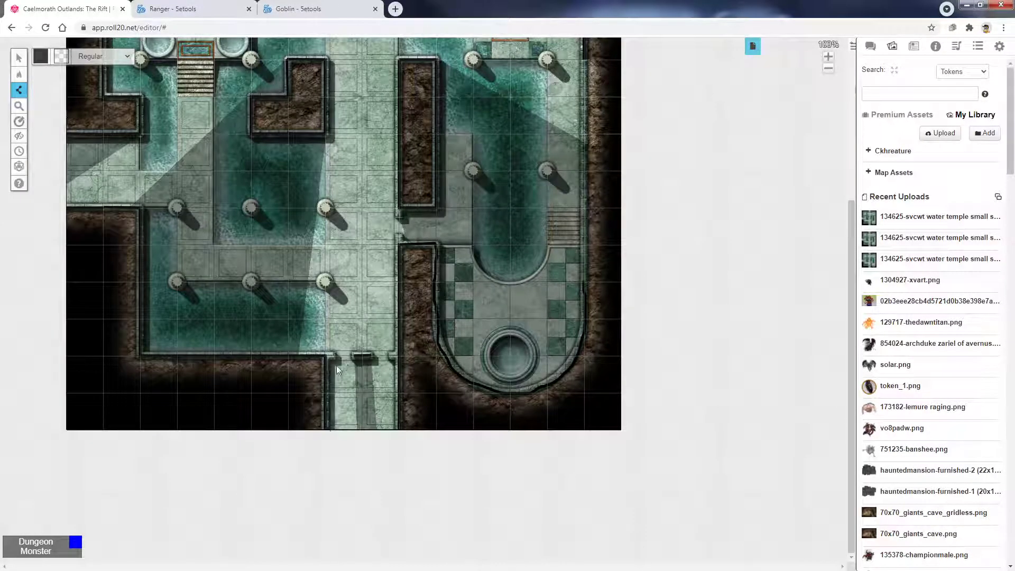
Draw a lighting barrier along the north passage's east wall and around the northeast room's outer walls.
{"action": "scroll", "coordinate": [339, 359], "scroll_direction": "up", "scroll_amount": 5}
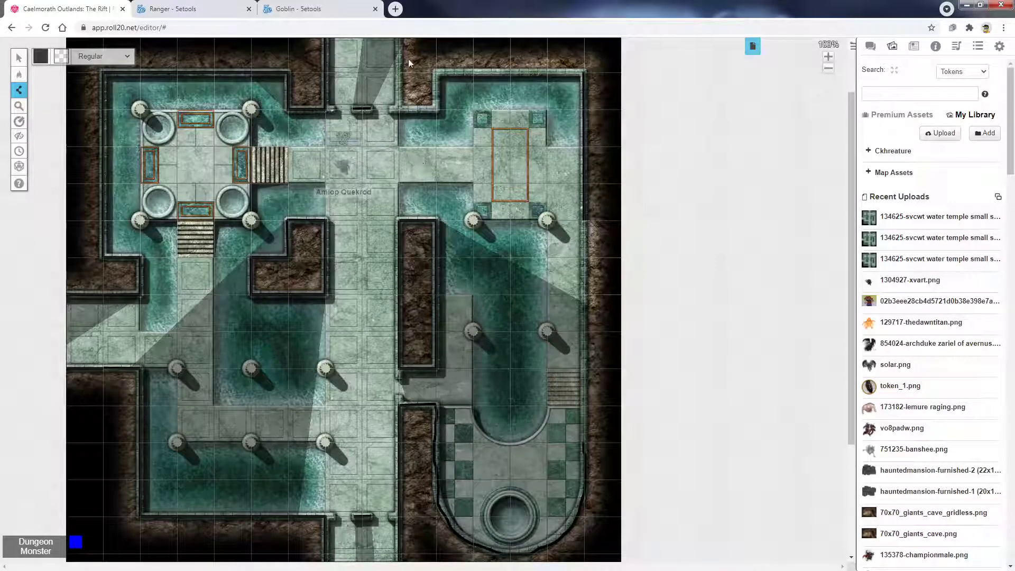
{"action": "left_click", "coordinate": [398, 107]}
{"action": "double_click", "coordinate": [398, 40]}
{"action": "key", "text": "ctrl+z"}
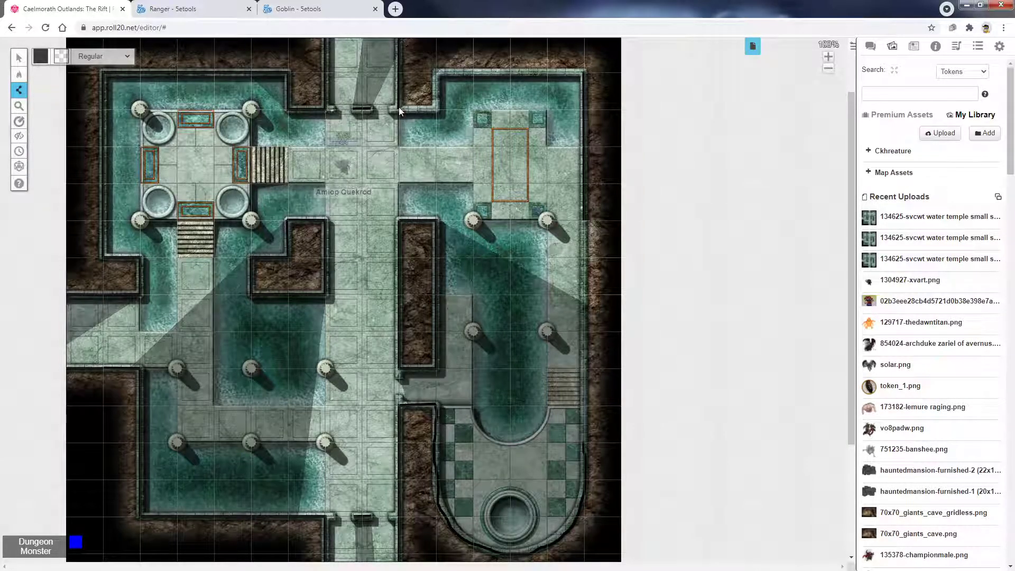
{"action": "left_click", "coordinate": [437, 74]}
{"action": "left_click", "coordinate": [584, 74]}
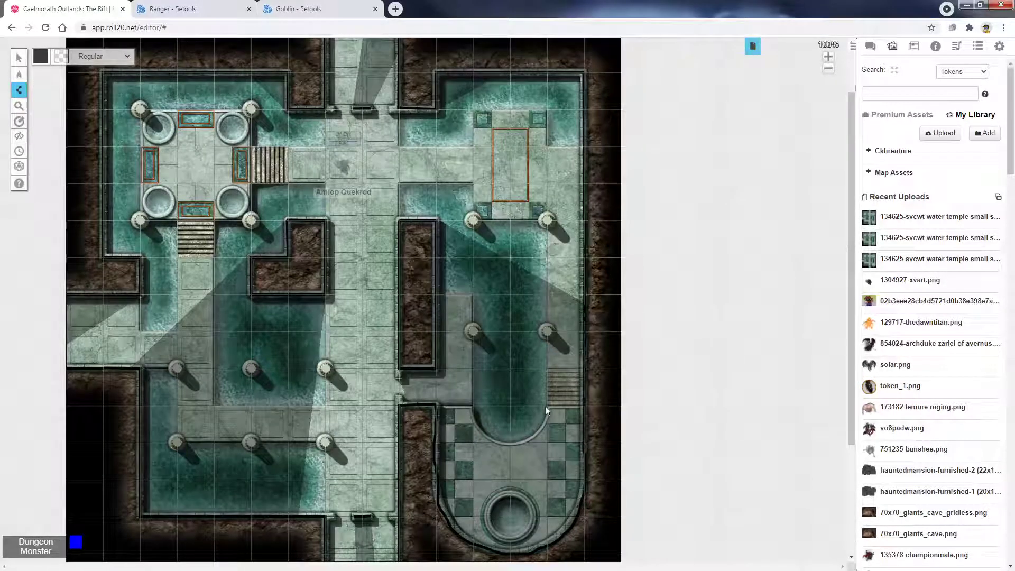
Use Draw Shape to place small circular barriers over the pillars in the southwest pool room.
{"action": "scroll", "coordinate": [523, 403], "scroll_direction": "down", "scroll_amount": 1}
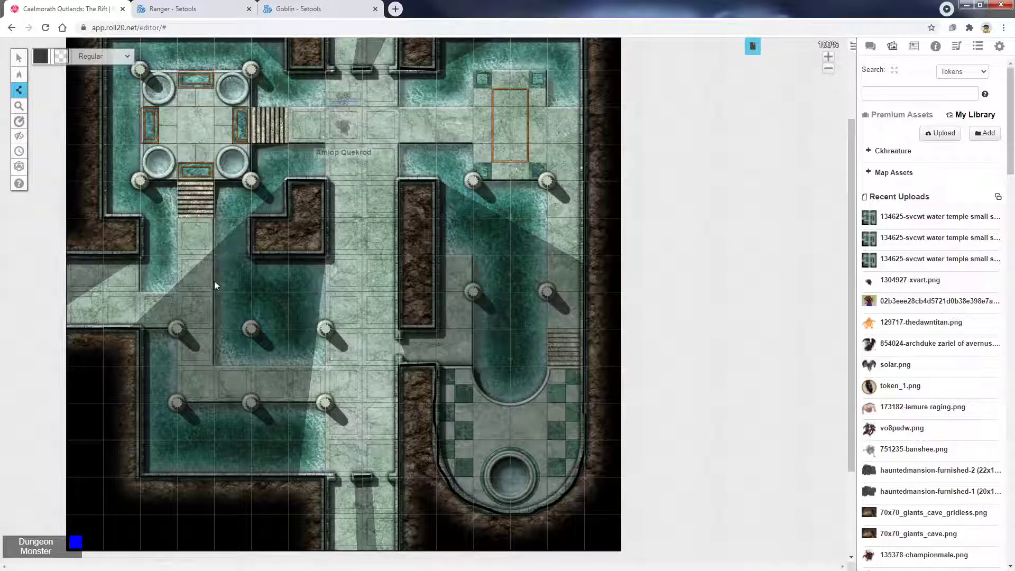
{"action": "mouse_move", "coordinate": [18, 90]}
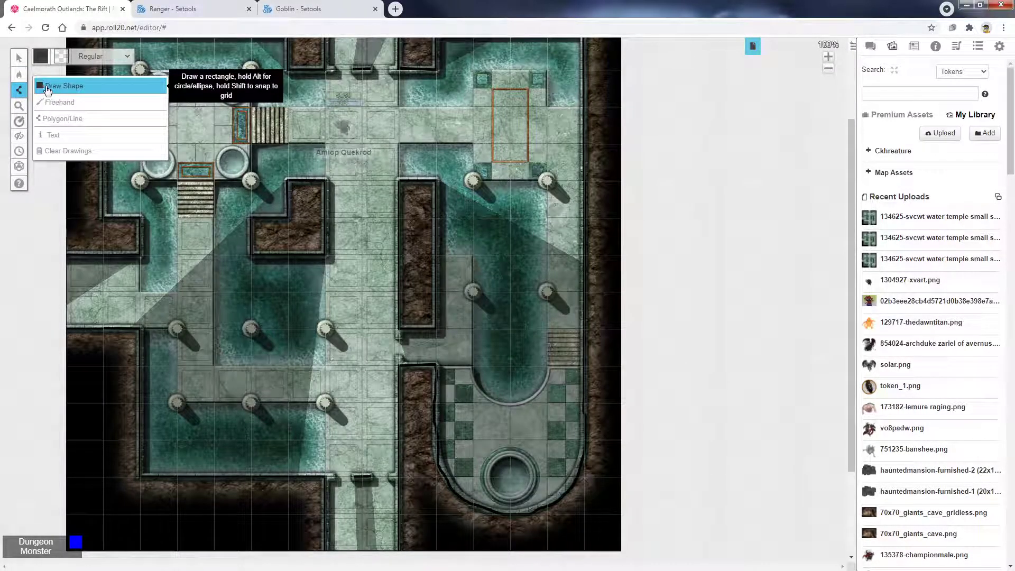
{"action": "left_click", "coordinate": [58, 85]}
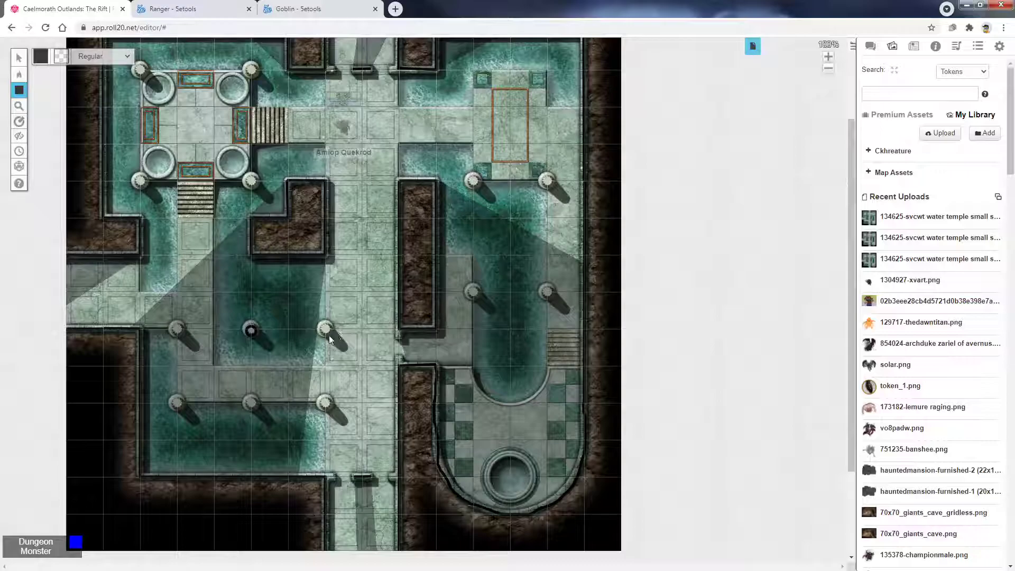
{"action": "left_click_drag", "start_coordinate": [329, 334], "coordinate": [321, 325]}
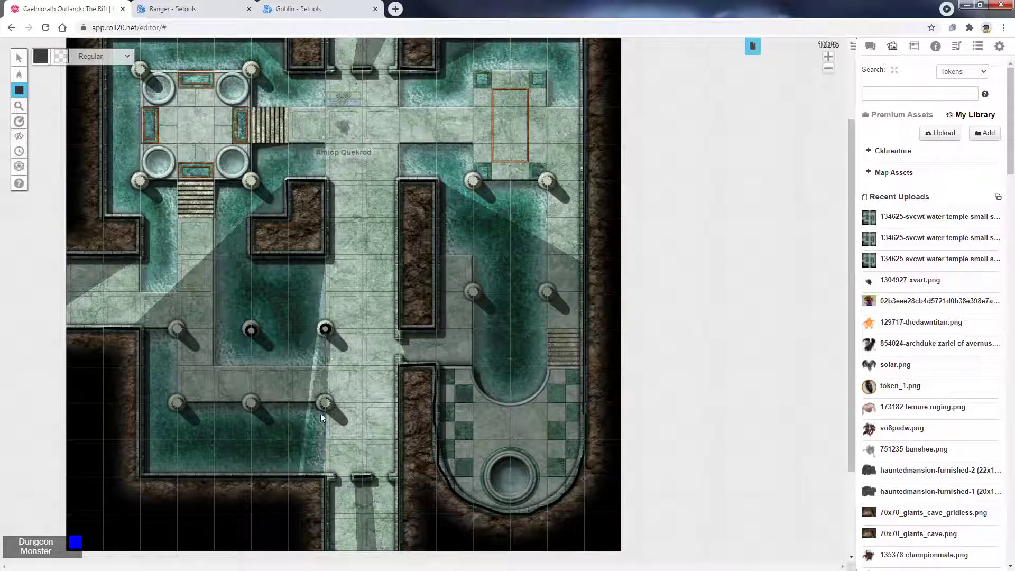
{"action": "left_click_drag", "start_coordinate": [323, 399], "coordinate": [321, 398]}
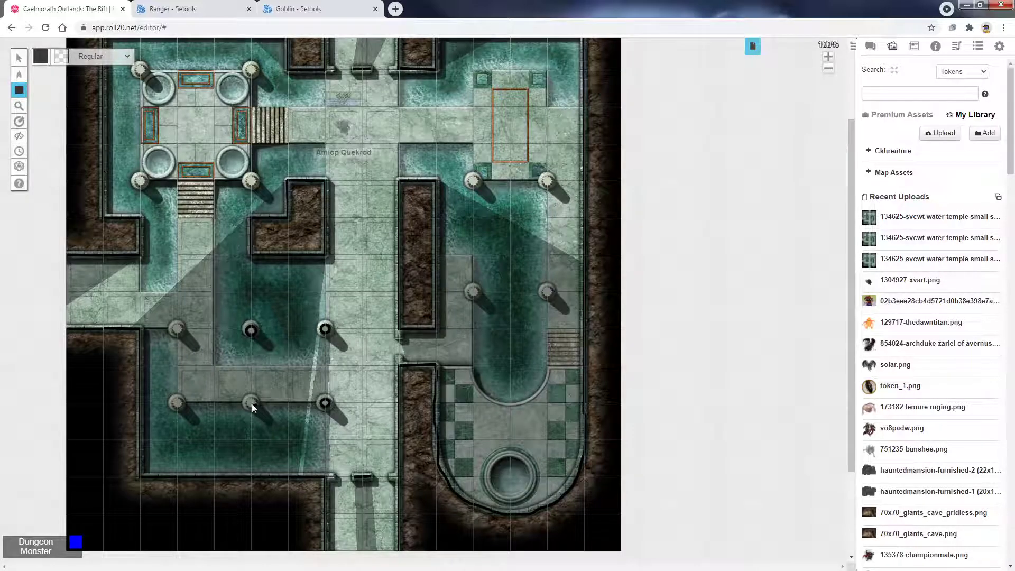
{"action": "left_click_drag", "start_coordinate": [251, 404], "coordinate": [248, 402]}
{"action": "left_click_drag", "start_coordinate": [179, 406], "coordinate": [174, 400]}
Return to the token layer and move the character token south in the central corridor, beside the L-shaped rock block.
{"action": "left_click", "coordinate": [50, 84]}
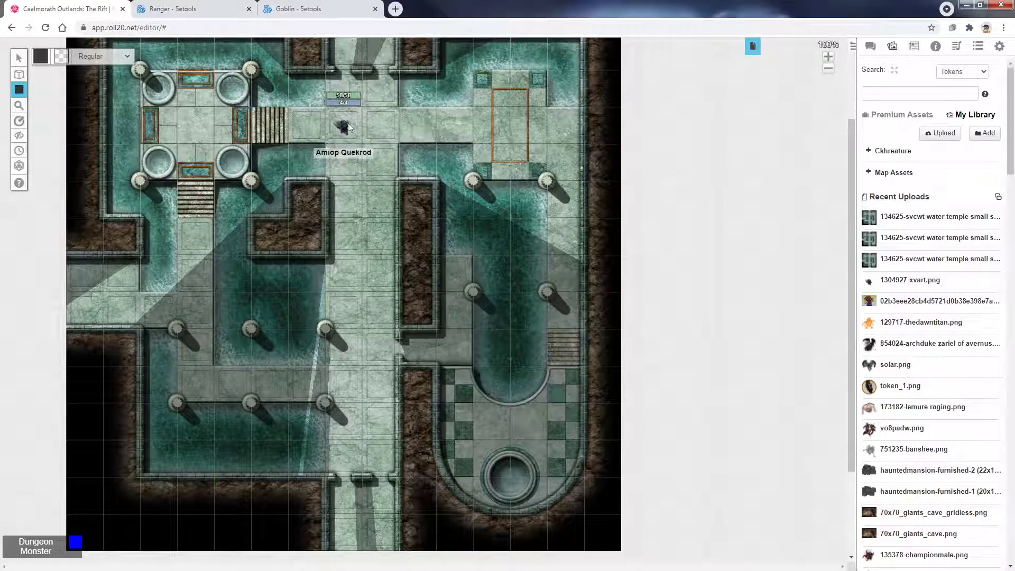
{"action": "left_click", "coordinate": [18, 57]}
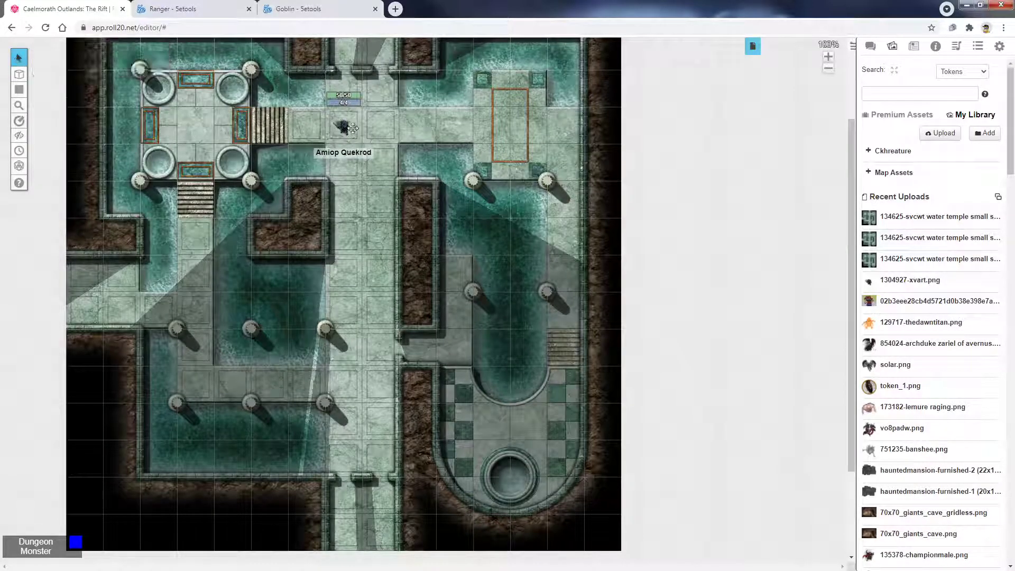
{"action": "left_click_drag", "start_coordinate": [348, 127], "coordinate": [352, 204]}
Review the Update when Token Drop option in the T ROOM idunno page's dynamic lighting settings and save them.
{"action": "left_click", "coordinate": [753, 46]}
{"action": "scroll", "coordinate": [523, 174], "scroll_direction": "down", "scroll_amount": 10}
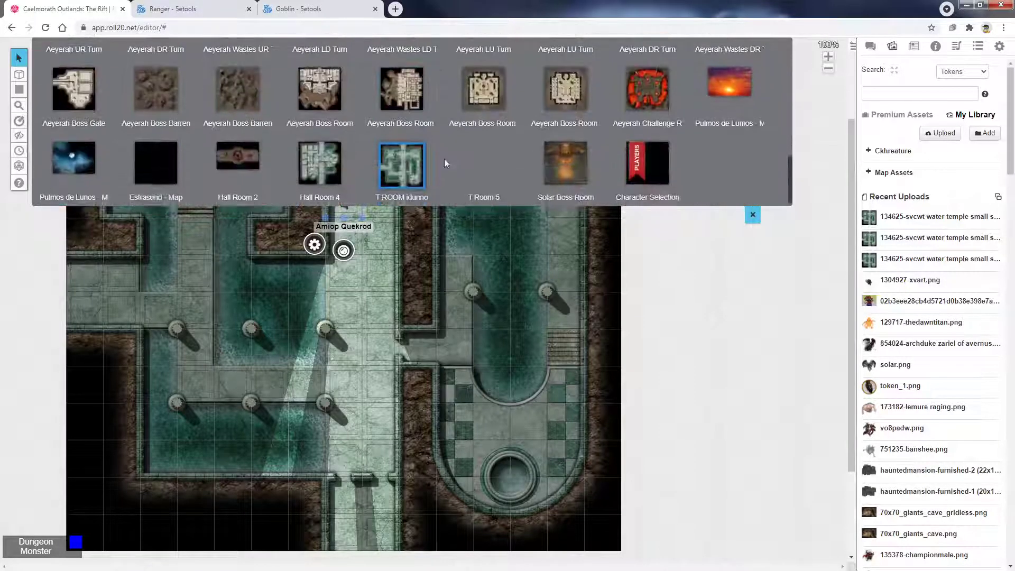
{"action": "left_click", "coordinate": [434, 173]}
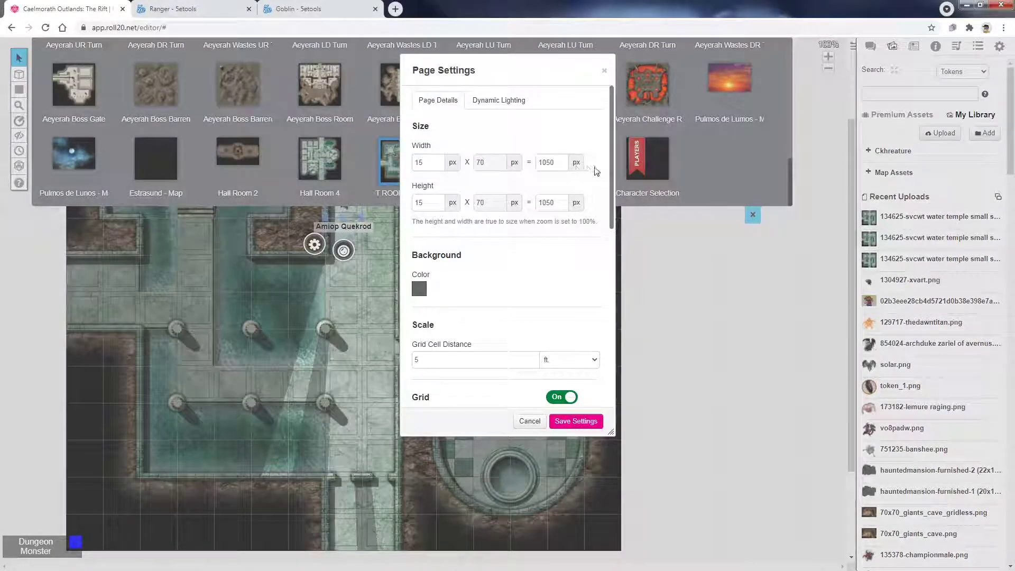
{"action": "left_click", "coordinate": [508, 101]}
{"action": "scroll", "coordinate": [529, 238], "scroll_direction": "down", "scroll_amount": 3}
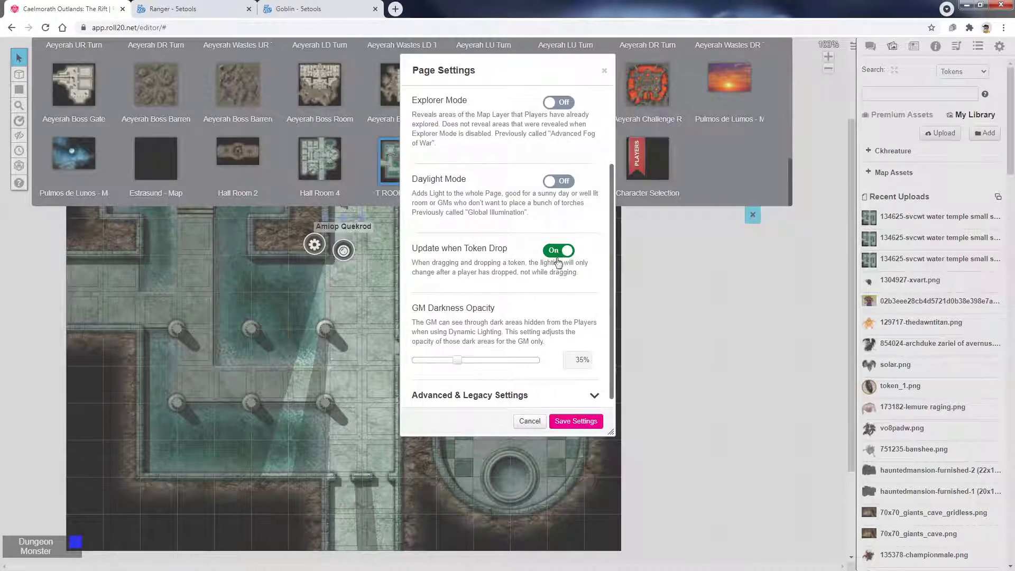
{"action": "left_click", "coordinate": [575, 421]}
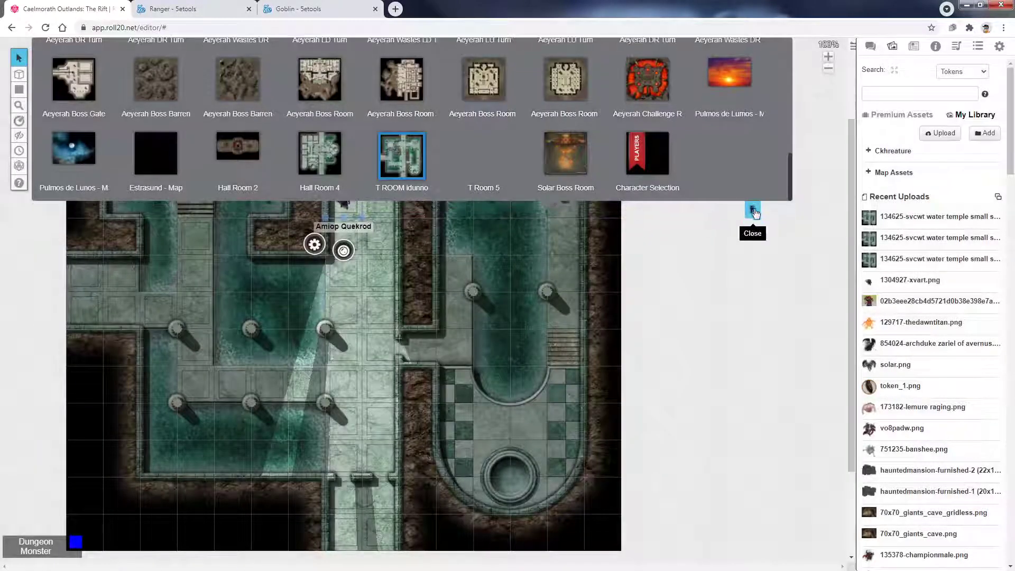
Close the page list and move the character token around to test how the lighting updates.
{"action": "left_click", "coordinate": [753, 211]}
{"action": "mouse_move", "coordinate": [351, 206]}
{"action": "left_mouse_down"}
{"action": "mouse_move", "coordinate": [348, 318]}
{"action": "mouse_move", "coordinate": [445, 340]}
{"action": "mouse_move", "coordinate": [464, 240]}
{"action": "mouse_move", "coordinate": [386, 161]}
{"action": "mouse_move", "coordinate": [386, 340]}
{"action": "mouse_move", "coordinate": [459, 439]}
{"action": "mouse_move", "coordinate": [510, 465]}
{"action": "mouse_move", "coordinate": [573, 389]}
{"action": "mouse_move", "coordinate": [584, 285]}
{"action": "mouse_move", "coordinate": [560, 94]}
{"action": "mouse_move", "coordinate": [328, 106]}
{"action": "mouse_move", "coordinate": [390, 310]}
{"action": "mouse_move", "coordinate": [295, 372]}
{"action": "mouse_move", "coordinate": [209, 376]}
{"action": "mouse_move", "coordinate": [191, 256]}
{"action": "mouse_move", "coordinate": [146, 196]}
{"action": "mouse_move", "coordinate": [191, 292]}
{"action": "mouse_move", "coordinate": [203, 179]}
{"action": "mouse_move", "coordinate": [383, 185]}
{"action": "mouse_move", "coordinate": [333, 312]}
{"action": "mouse_move", "coordinate": [353, 363]}
{"action": "mouse_move", "coordinate": [362, 193]}
{"action": "mouse_move", "coordinate": [343, 200]}
{"action": "left_mouse_up"}
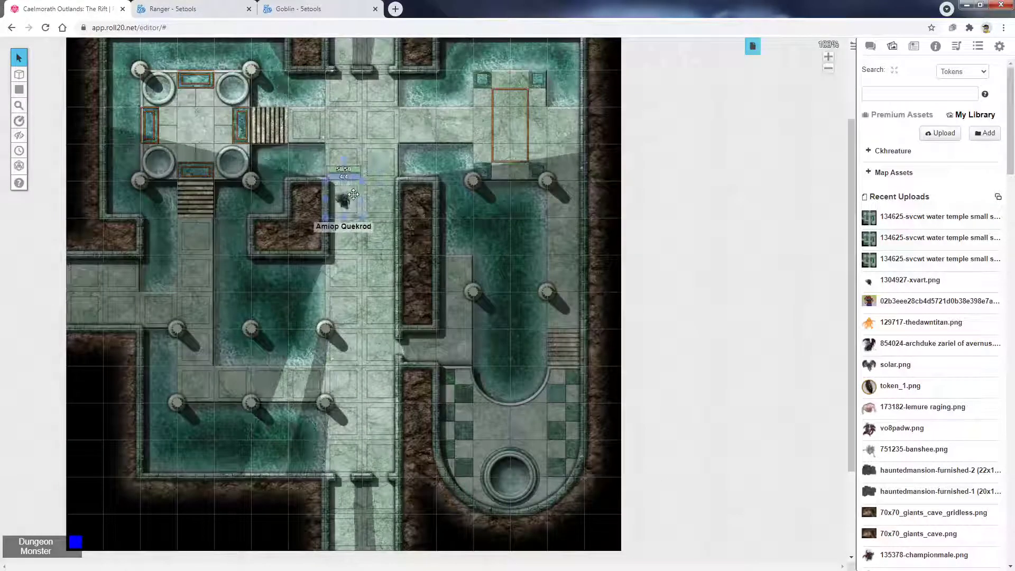
Turn on Update when Token Drop in the T ROOM idunno page's dynamic lighting settings and move the character token north to the corridor crossing.
{"action": "left_click", "coordinate": [751, 49]}
{"action": "scroll", "coordinate": [619, 113], "scroll_direction": "down", "scroll_amount": 3}
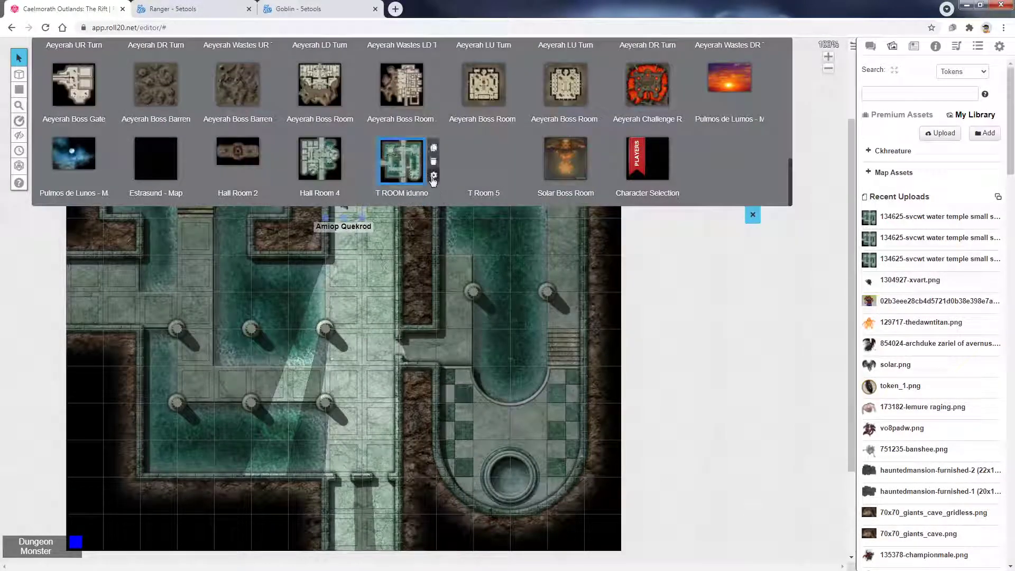
{"action": "left_click", "coordinate": [434, 176]}
{"action": "left_click", "coordinate": [499, 101]}
{"action": "scroll", "coordinate": [518, 292], "scroll_direction": "down", "scroll_amount": 3}
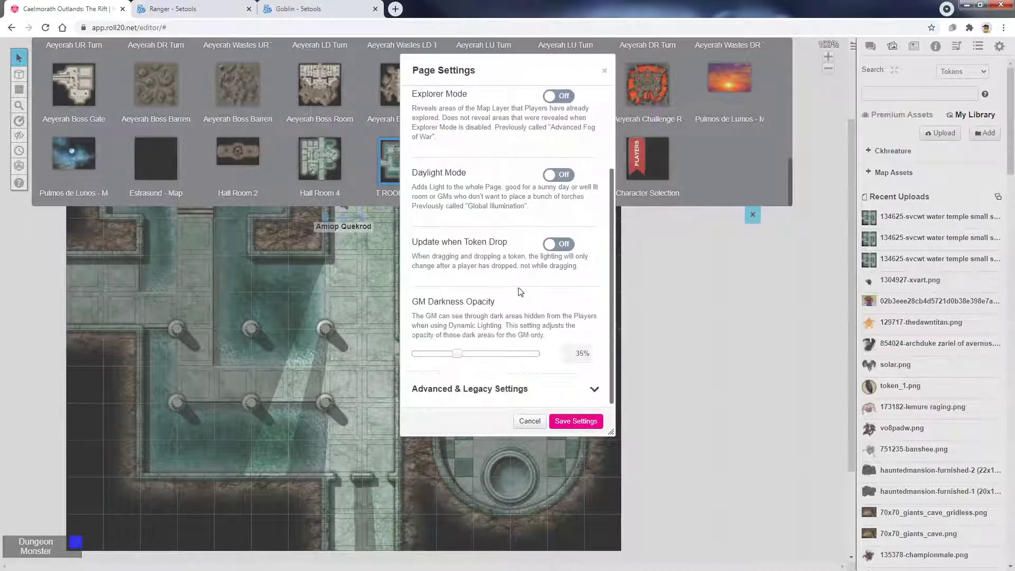
{"action": "left_click", "coordinate": [559, 244]}
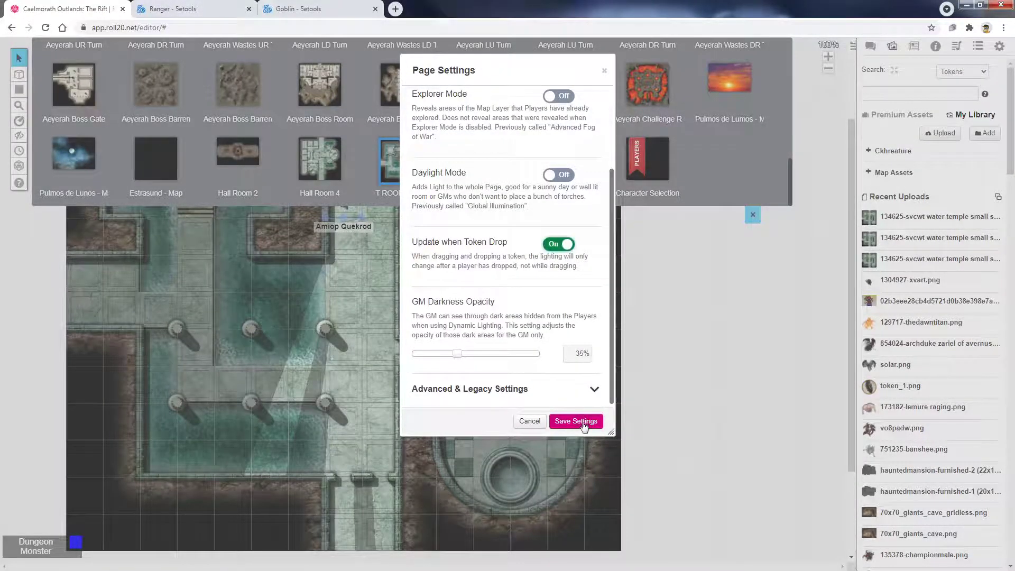
{"action": "left_click", "coordinate": [584, 421]}
{"action": "left_click", "coordinate": [753, 214]}
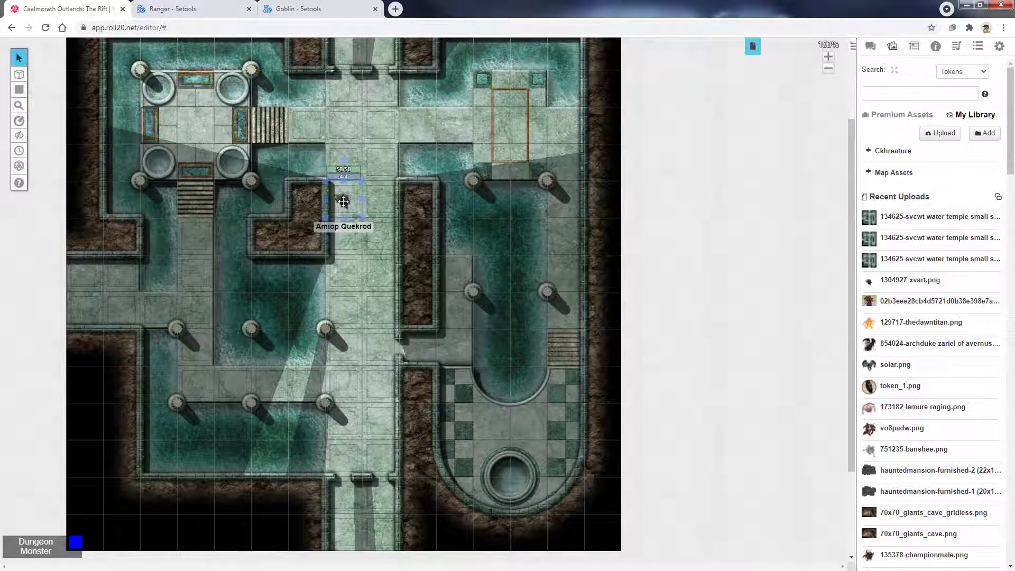
{"action": "left_click_drag", "start_coordinate": [344, 201], "coordinate": [343, 127]}
On the Dynamic Lighting layer, draw small circular barriers over the four pillars around the eastern pool.
{"action": "scroll", "coordinate": [377, 208], "scroll_direction": "down", "scroll_amount": 3}
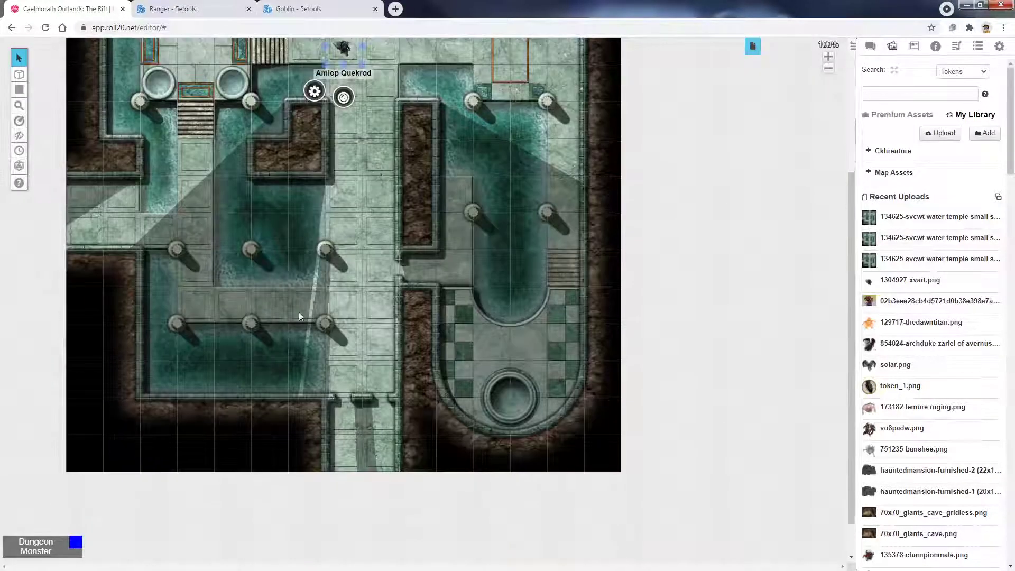
{"action": "mouse_move", "coordinate": [19, 74]}
{"action": "left_click", "coordinate": [74, 116]}
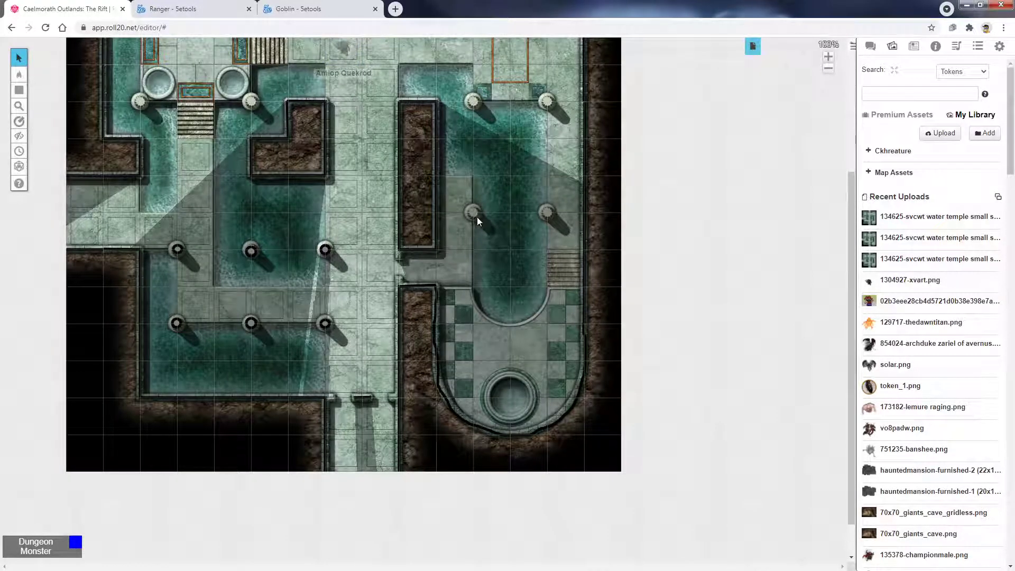
{"action": "left_click", "coordinate": [19, 90]}
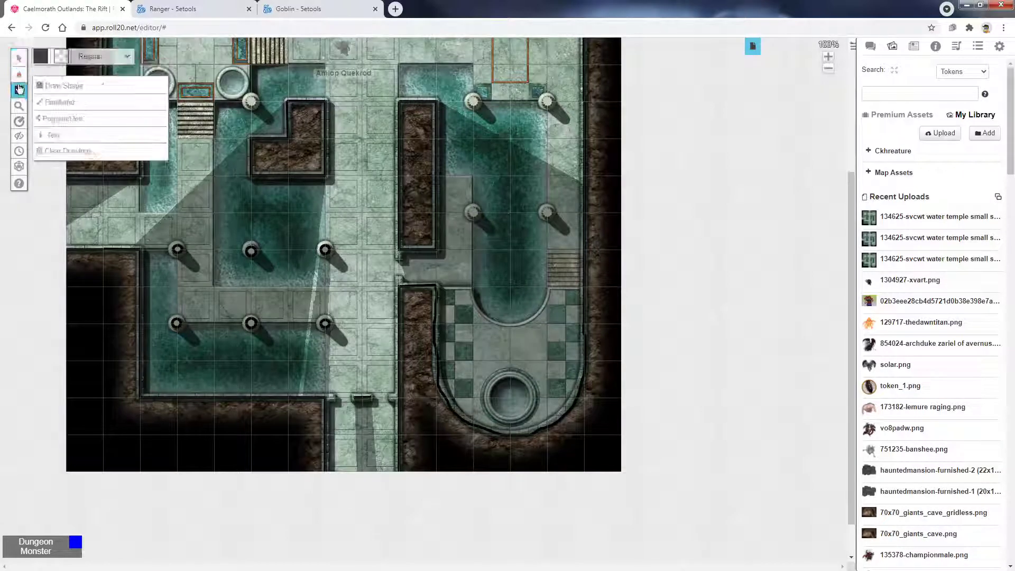
{"action": "left_click", "coordinate": [471, 212]}
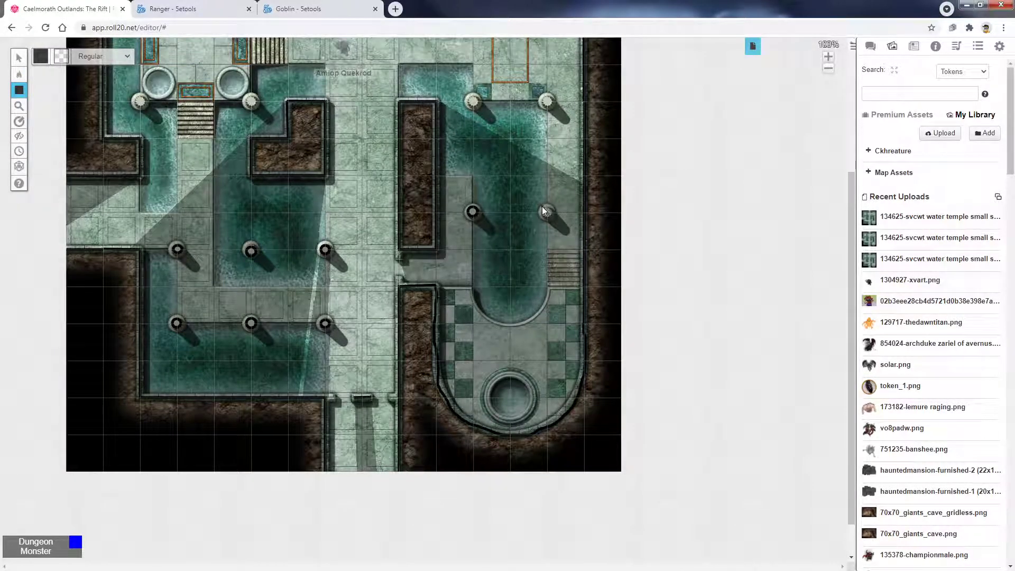
{"action": "left_click", "coordinate": [544, 210]}
{"action": "scroll", "coordinate": [500, 198], "scroll_direction": "up", "scroll_amount": 3}
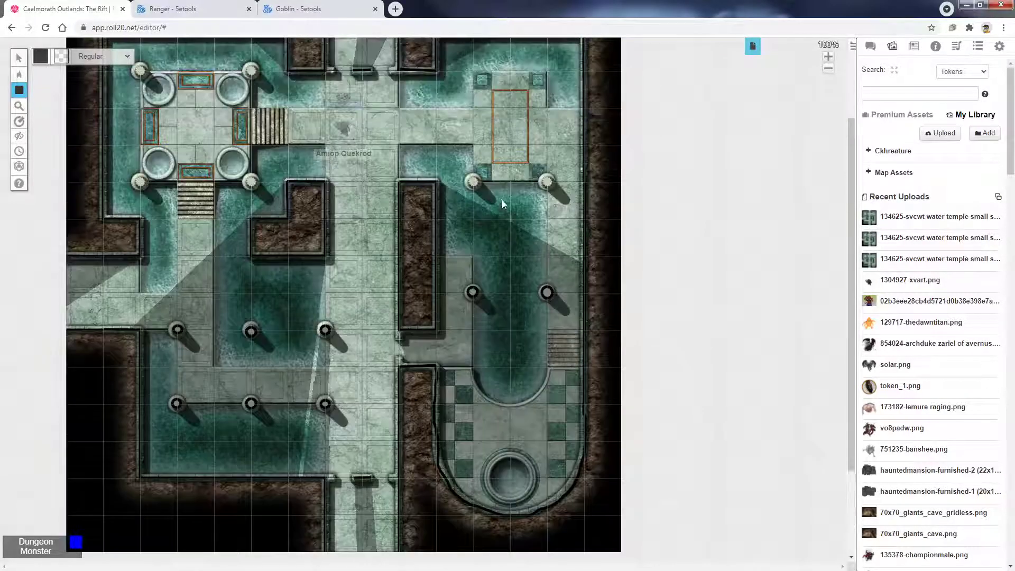
{"action": "left_click", "coordinate": [471, 180]}
{"action": "left_click", "coordinate": [546, 183]}
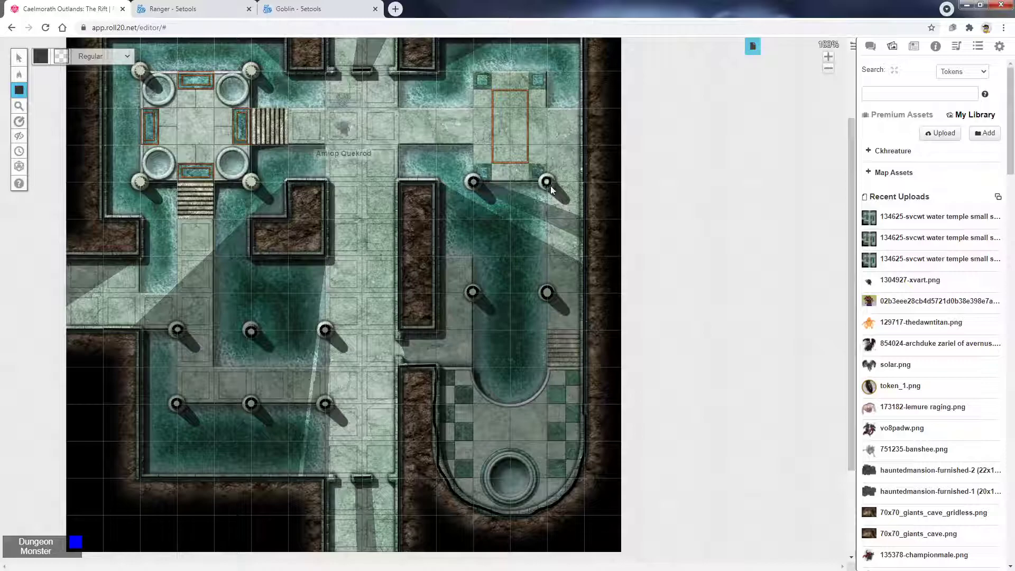
Draw small circular barriers over the four pillars at the corners of the northwest platform.
{"action": "scroll", "coordinate": [227, 176], "scroll_direction": "up", "scroll_amount": 2}
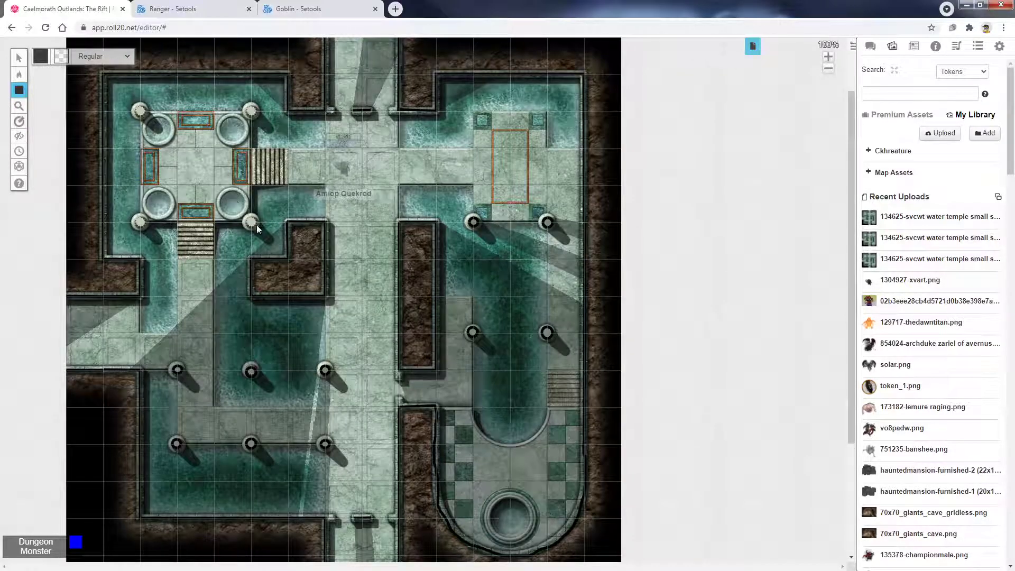
{"action": "left_click", "coordinate": [250, 222]}
{"action": "right_click", "coordinate": [249, 220]}
{"action": "left_click", "coordinate": [258, 215]}
{"action": "left_click", "coordinate": [255, 225]}
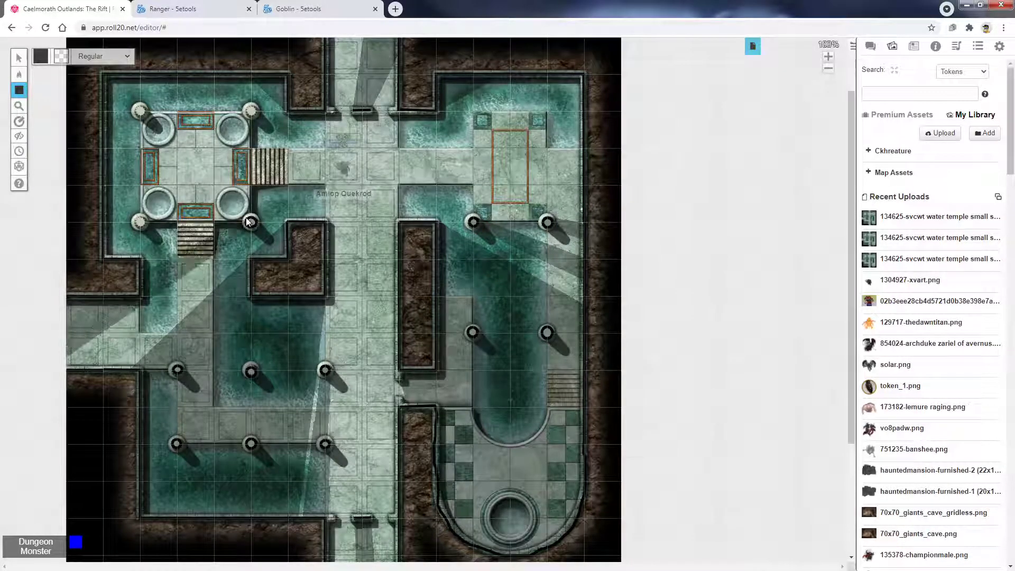
{"action": "left_click", "coordinate": [251, 111]}
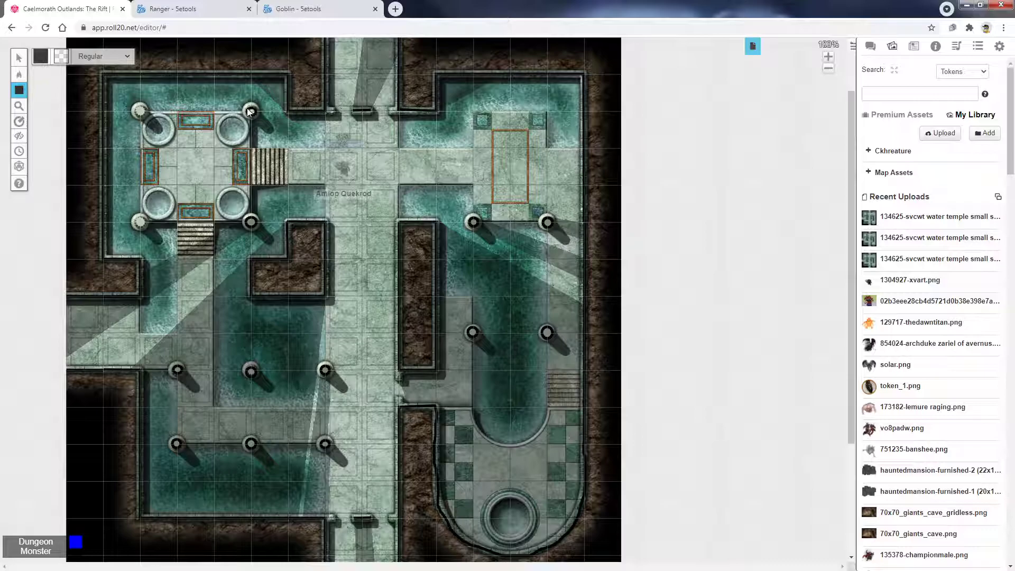
{"action": "left_click", "coordinate": [144, 115]}
{"action": "left_click", "coordinate": [139, 221]}
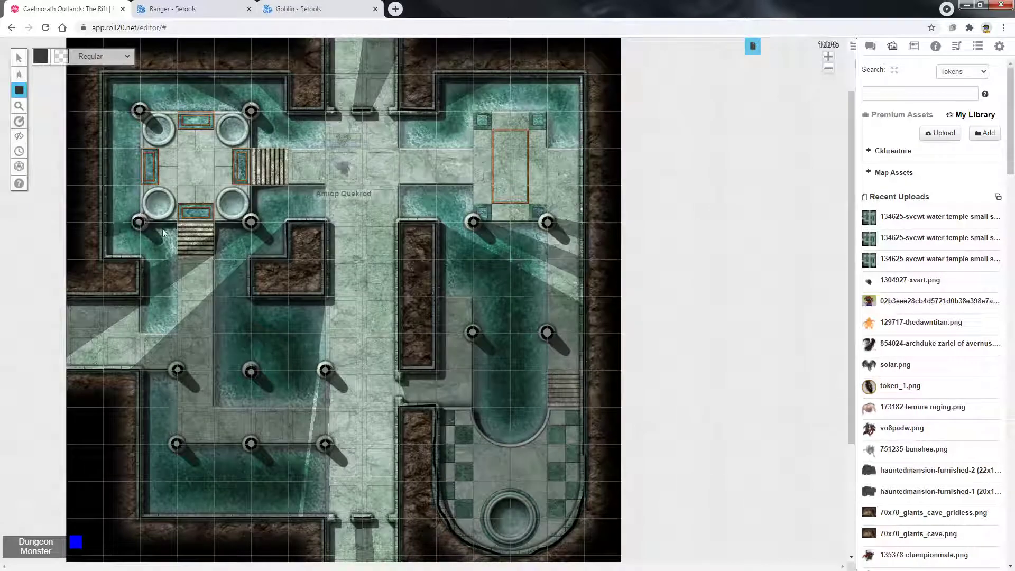
Return to the Objects & Tokens layer and move the character token south among the southwest pool's pillars to test the shadows.
{"action": "left_click", "coordinate": [19, 57]}
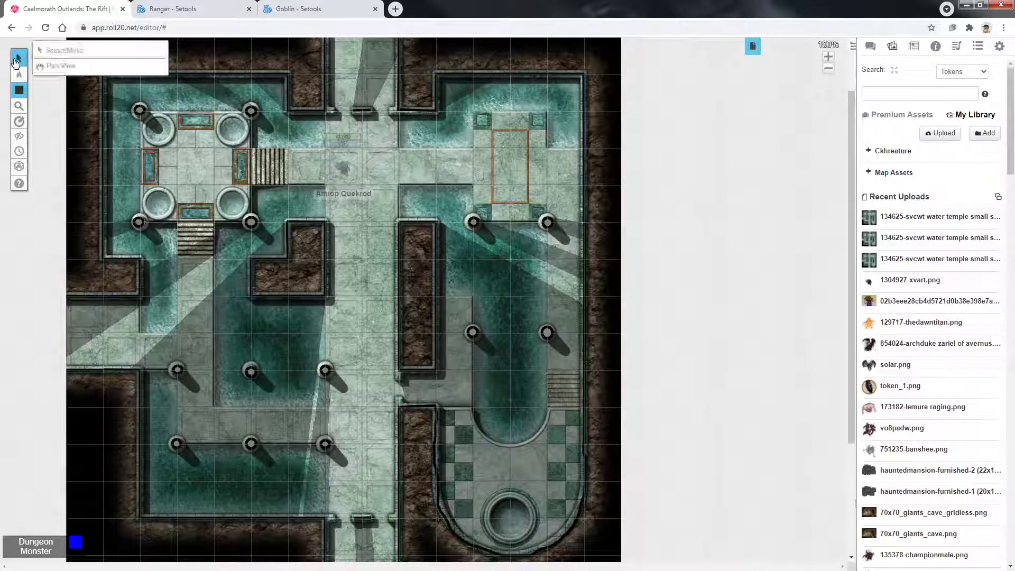
{"action": "left_click", "coordinate": [143, 225]}
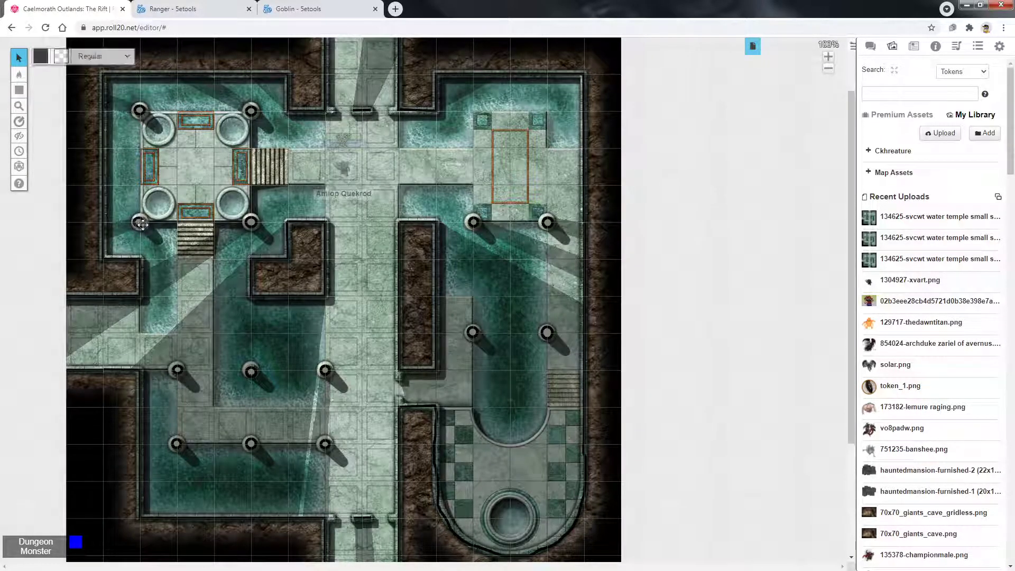
{"action": "left_click", "coordinate": [381, 367]}
{"action": "scroll", "coordinate": [385, 370], "scroll_direction": "down", "scroll_amount": 3}
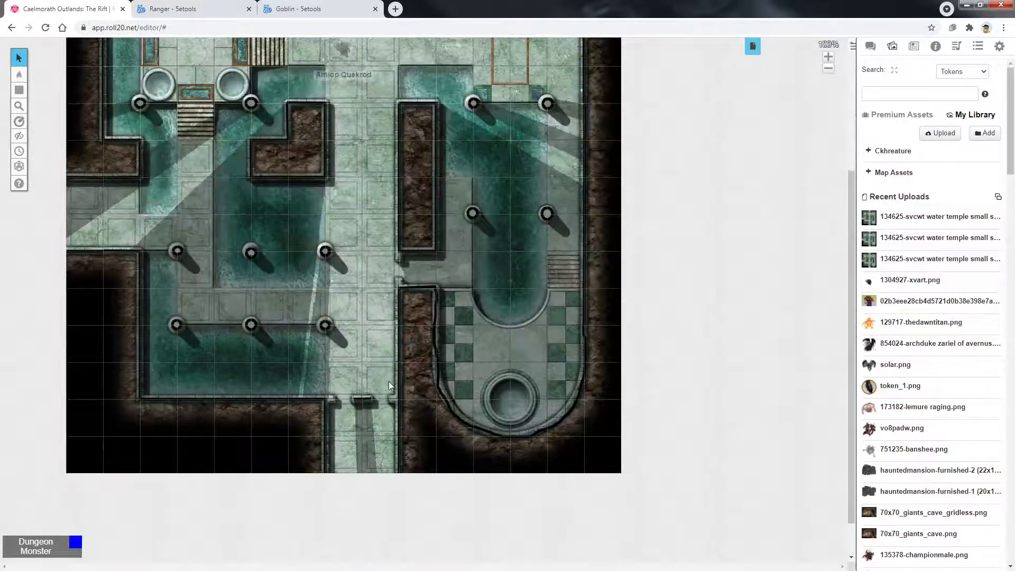
{"action": "scroll", "coordinate": [384, 368], "scroll_direction": "up", "scroll_amount": 1}
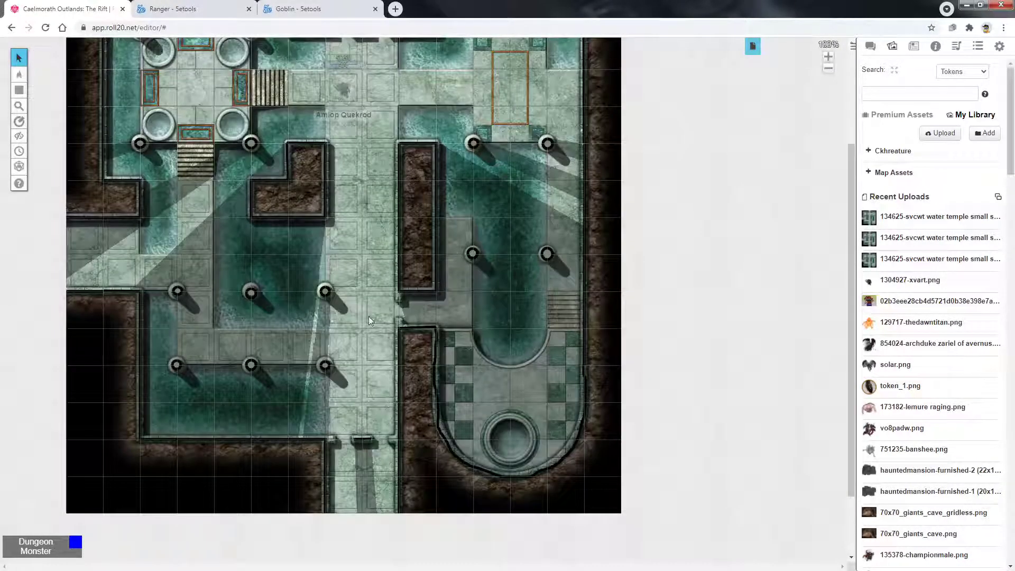
{"action": "scroll", "coordinate": [366, 320], "scroll_direction": "up", "scroll_amount": 2}
{"action": "mouse_move", "coordinate": [19, 74]}
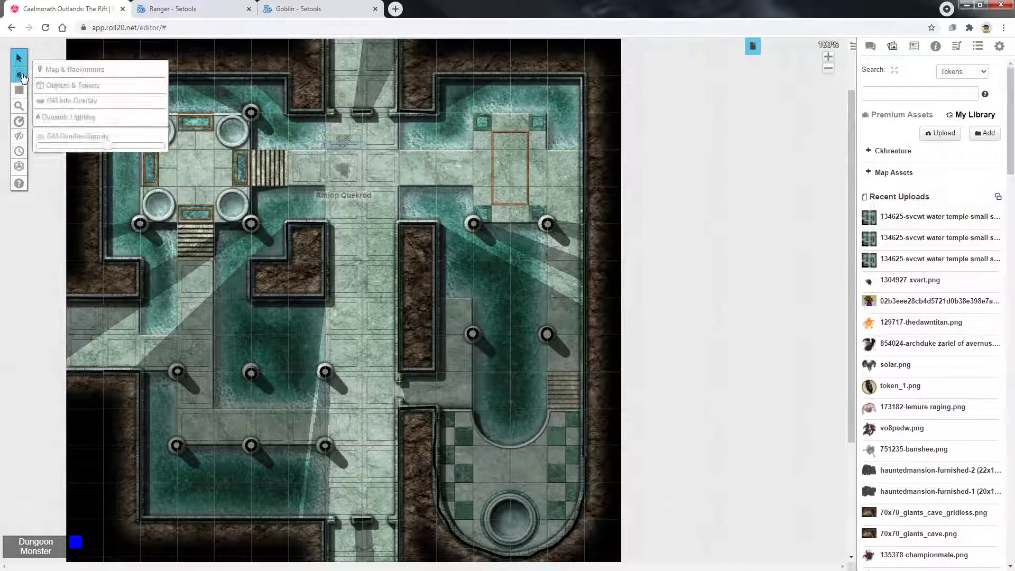
{"action": "left_click", "coordinate": [63, 84]}
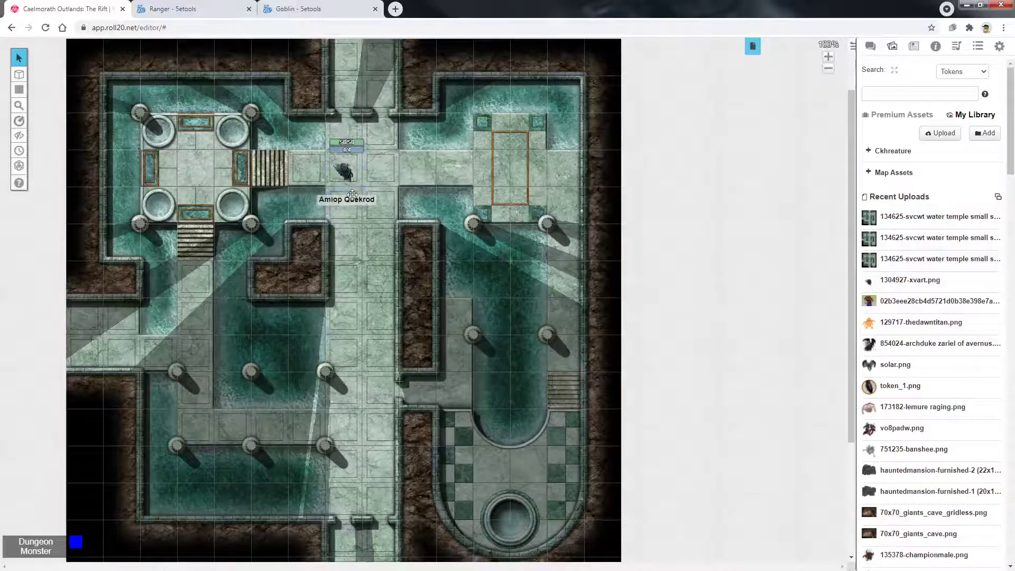
{"action": "left_click_drag", "start_coordinate": [345, 176], "coordinate": [355, 400]}
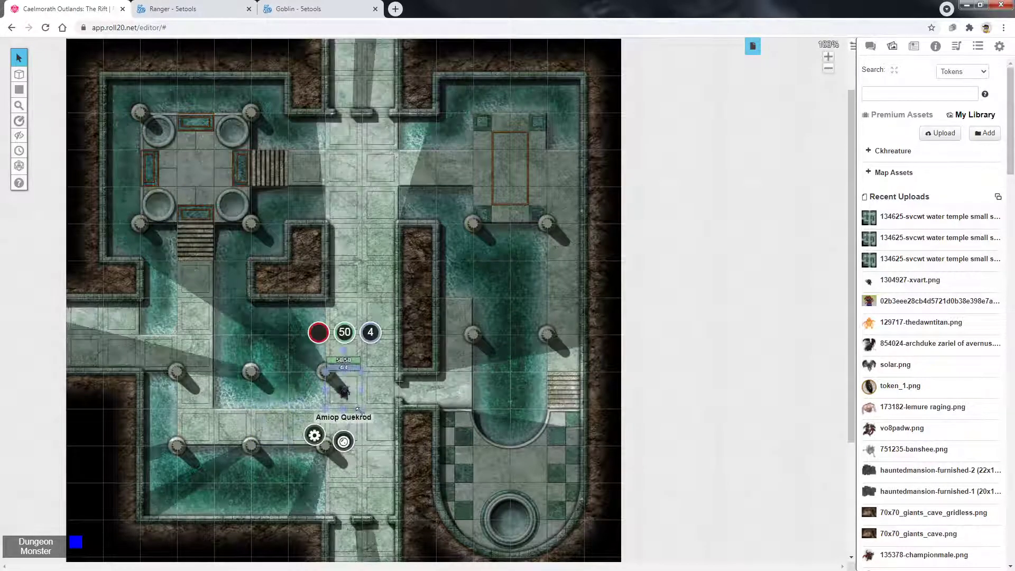
{"action": "left_click_drag", "start_coordinate": [350, 393], "coordinate": [314, 429]}
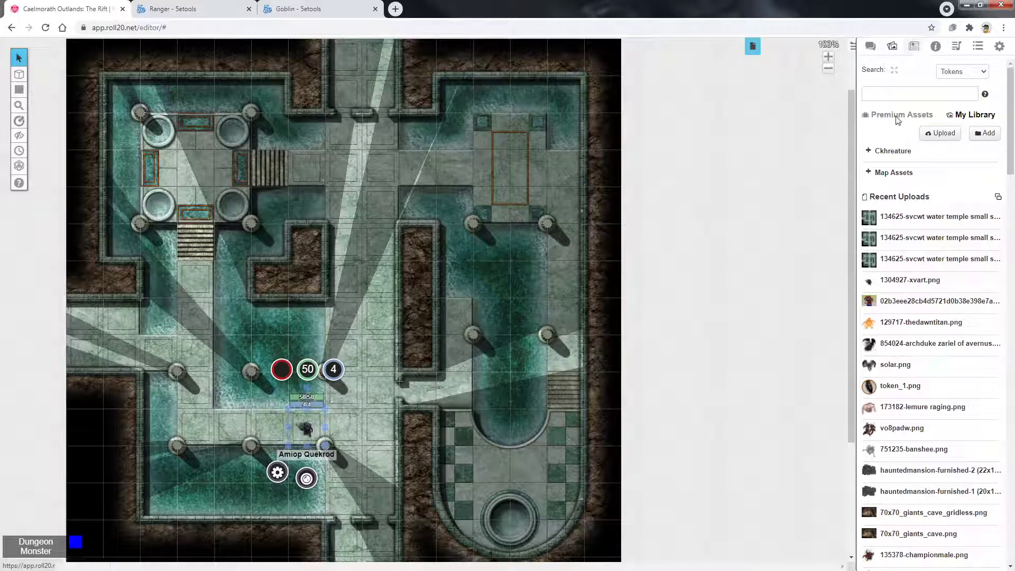
Search the art library for "flame" and place the flame image by heruca on the northwest platform's southwest basin.
{"action": "left_click", "coordinate": [897, 96]}
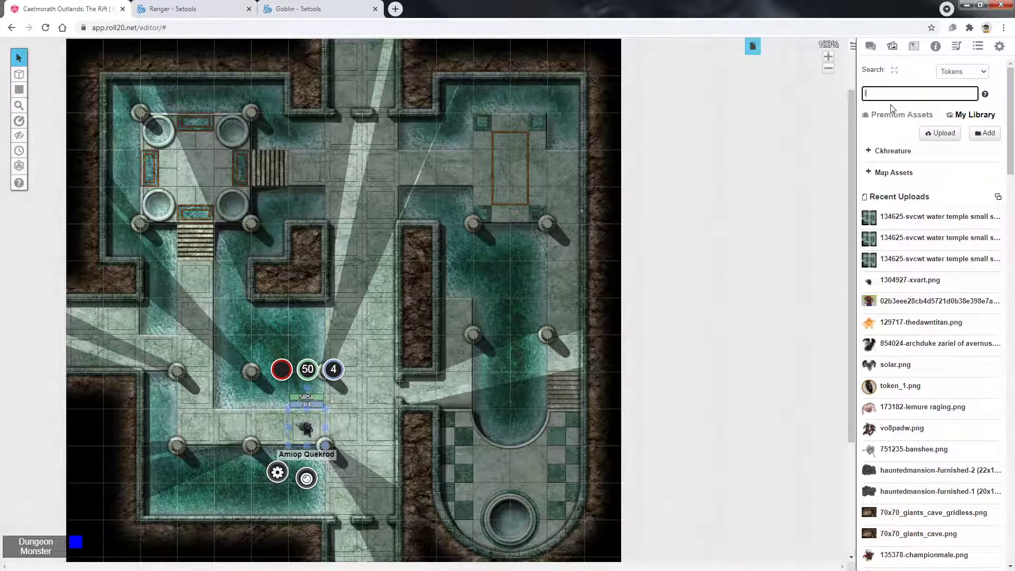
{"action": "type", "text": "flame"}
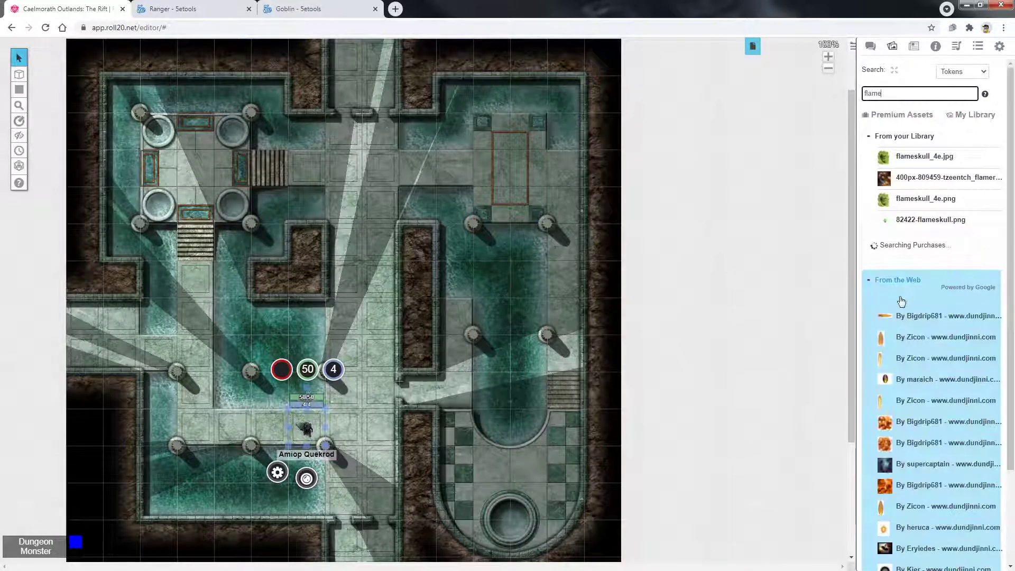
{"action": "scroll", "coordinate": [912, 326], "scroll_direction": "down", "scroll_amount": 1}
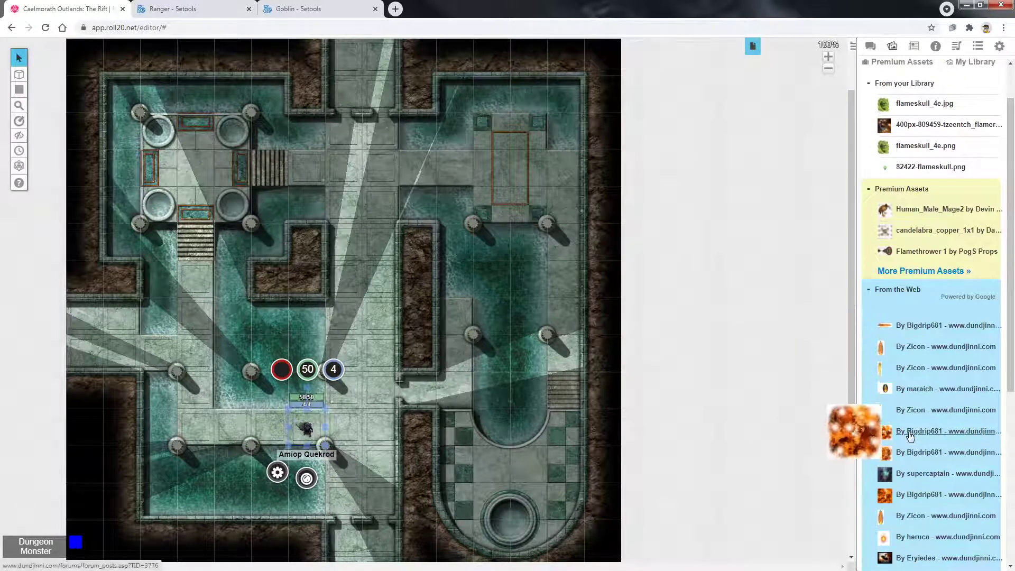
{"action": "scroll", "coordinate": [912, 454], "scroll_direction": "down", "scroll_amount": 1}
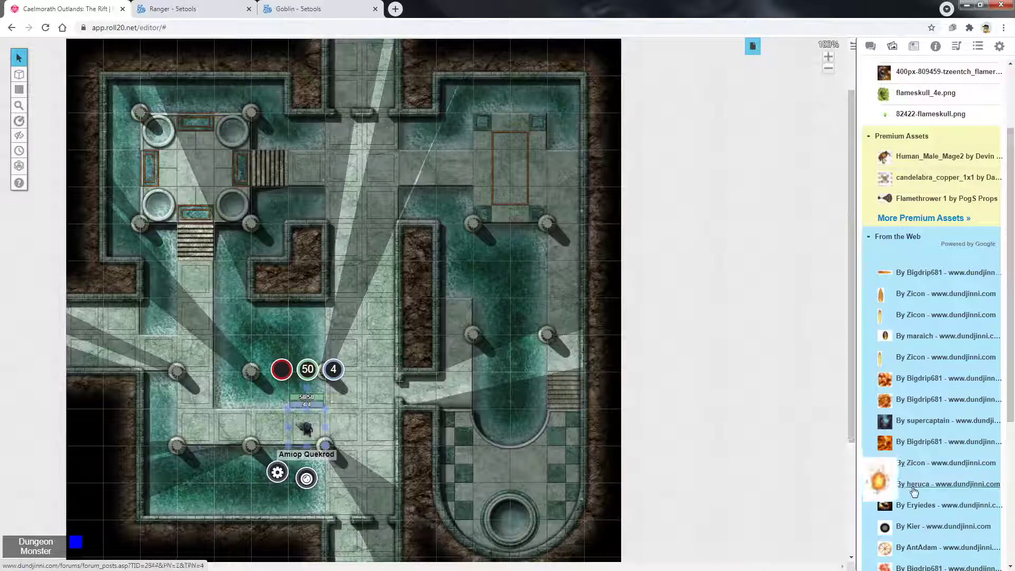
{"action": "left_click_drag", "start_coordinate": [914, 491], "coordinate": [195, 207]}
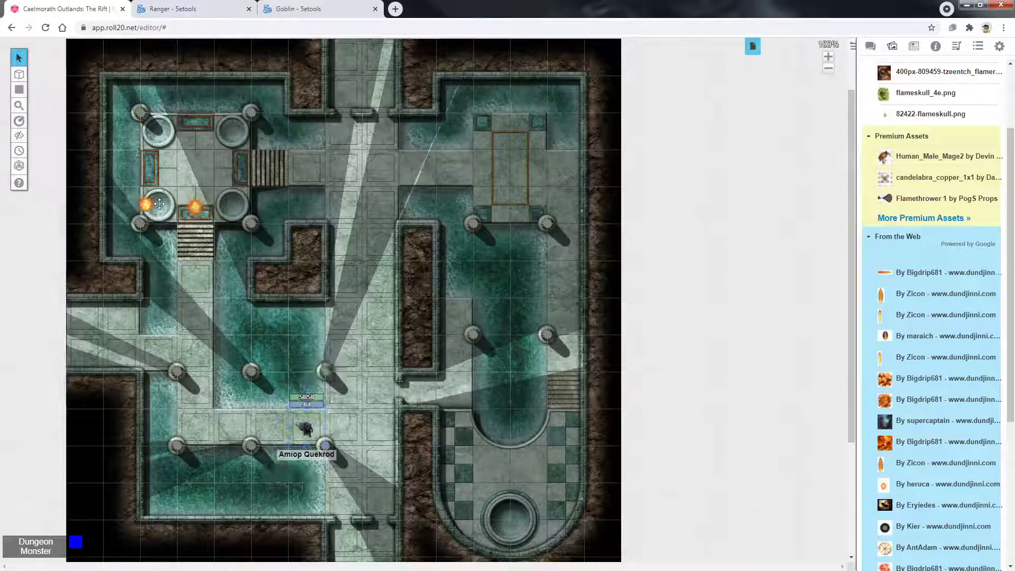
{"action": "left_click", "coordinate": [159, 203]}
{"action": "scroll", "coordinate": [206, 185], "scroll_direction": "up", "scroll_amount": 1}
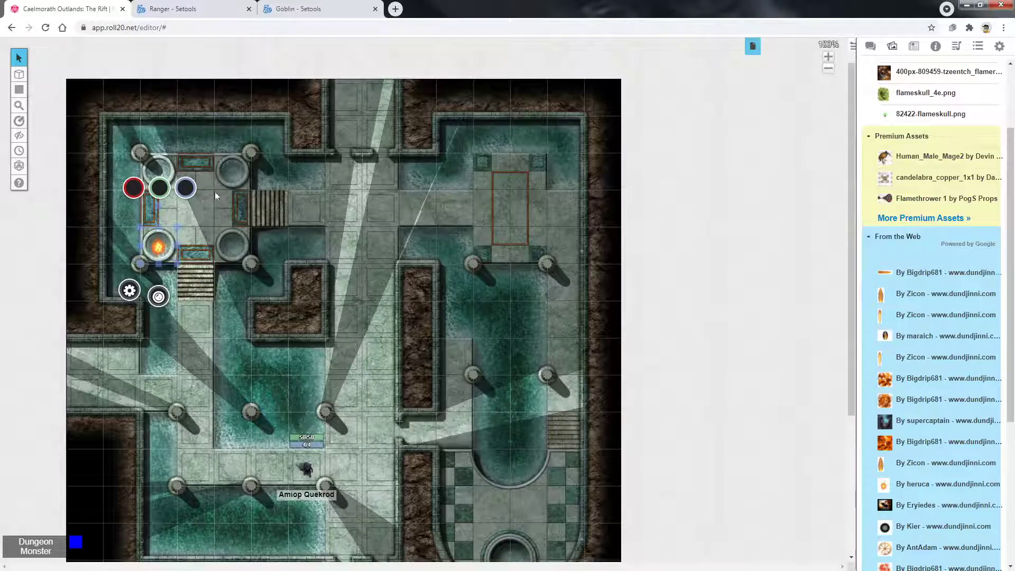
{"action": "left_click_drag", "start_coordinate": [167, 242], "coordinate": [160, 250]}
Make the flame token emit bright light to 20 ft, turn on its low light, and save the token settings.
{"action": "double_click", "coordinate": [158, 249]}
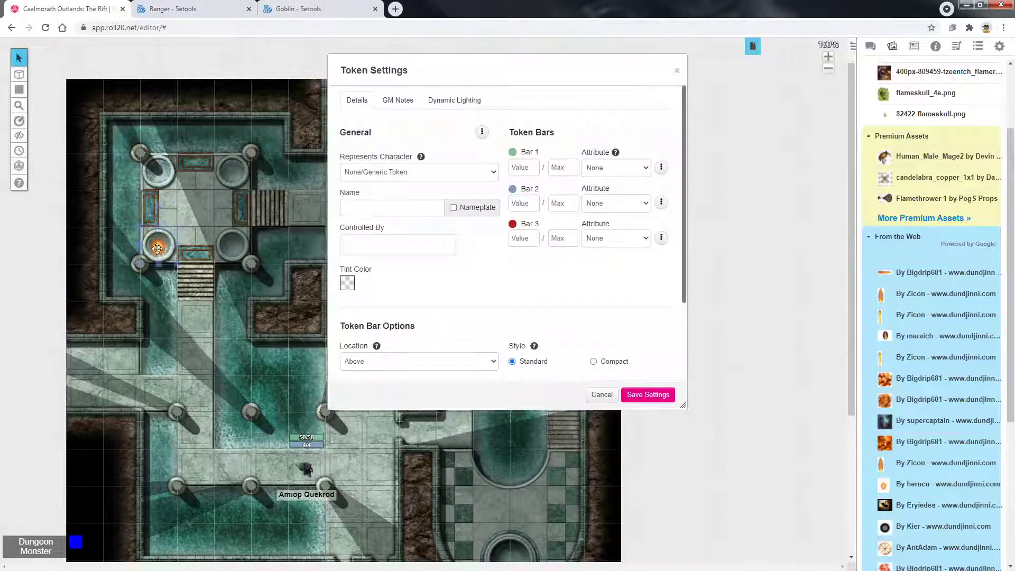
{"action": "left_click", "coordinate": [445, 101]}
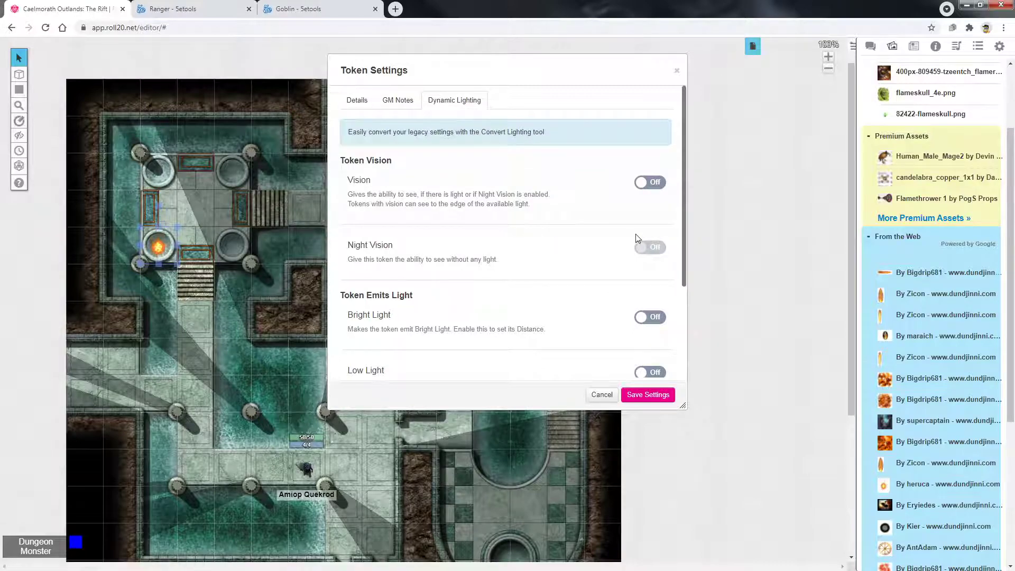
{"action": "scroll", "coordinate": [635, 243], "scroll_direction": "down", "scroll_amount": 1}
{"action": "left_click", "coordinate": [649, 263]}
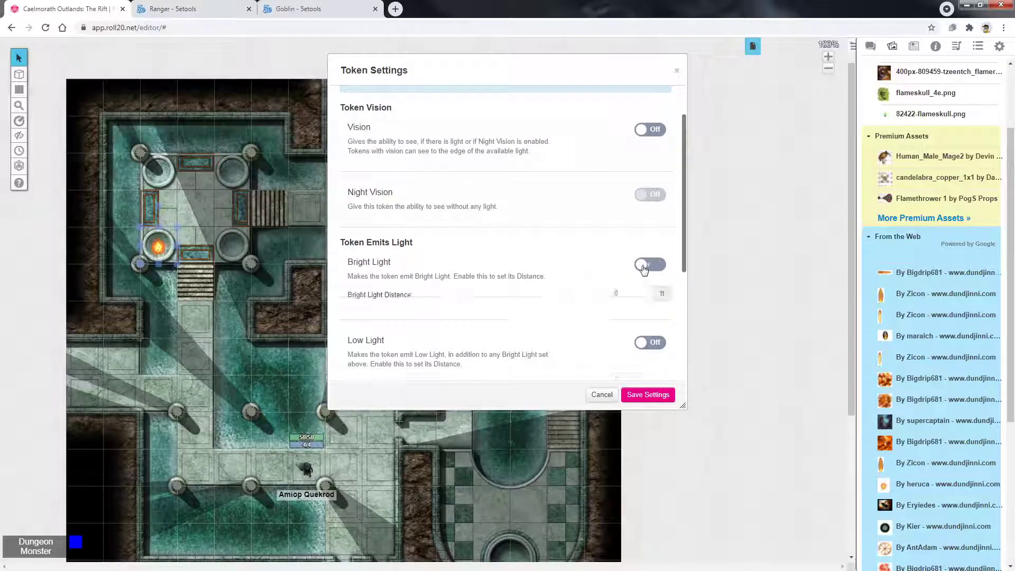
{"action": "left_click", "coordinate": [633, 295]}
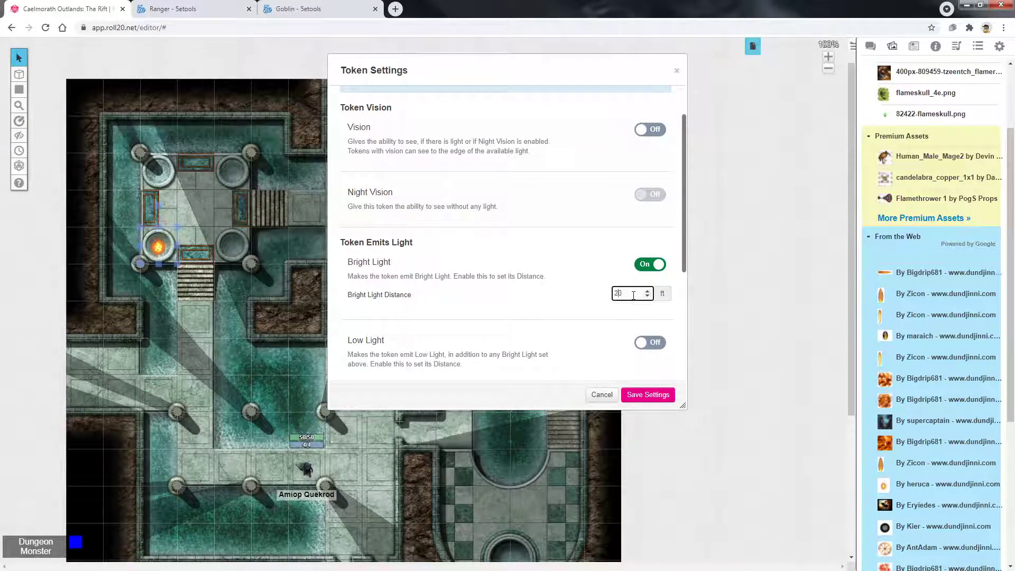
{"action": "scroll", "coordinate": [633, 295], "scroll_direction": "down", "scroll_amount": 2}
{"action": "left_click", "coordinate": [650, 290]}
{"action": "left_click", "coordinate": [614, 327]}
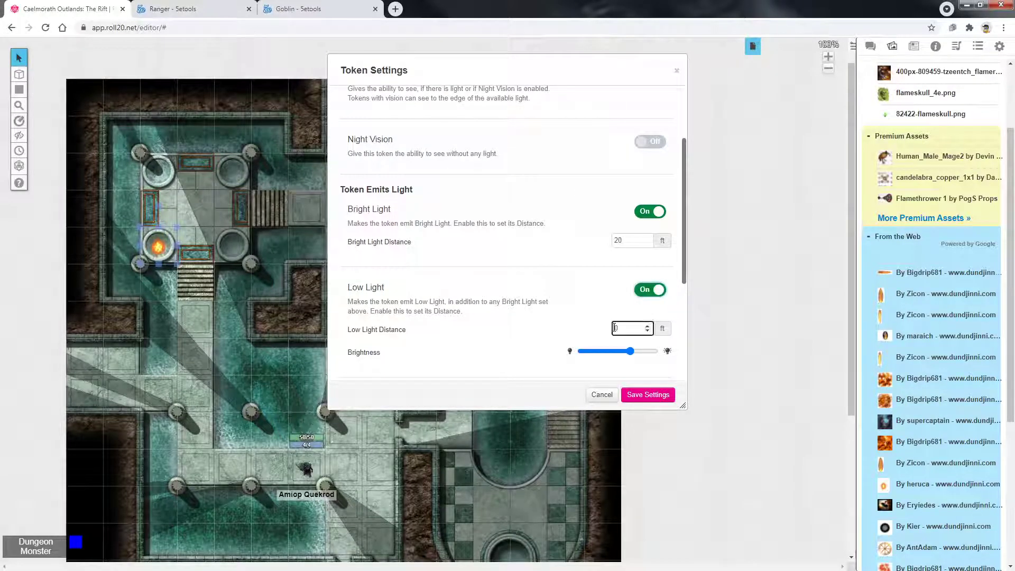
{"action": "left_click", "coordinate": [593, 301]}
{"action": "left_click", "coordinate": [650, 396]}
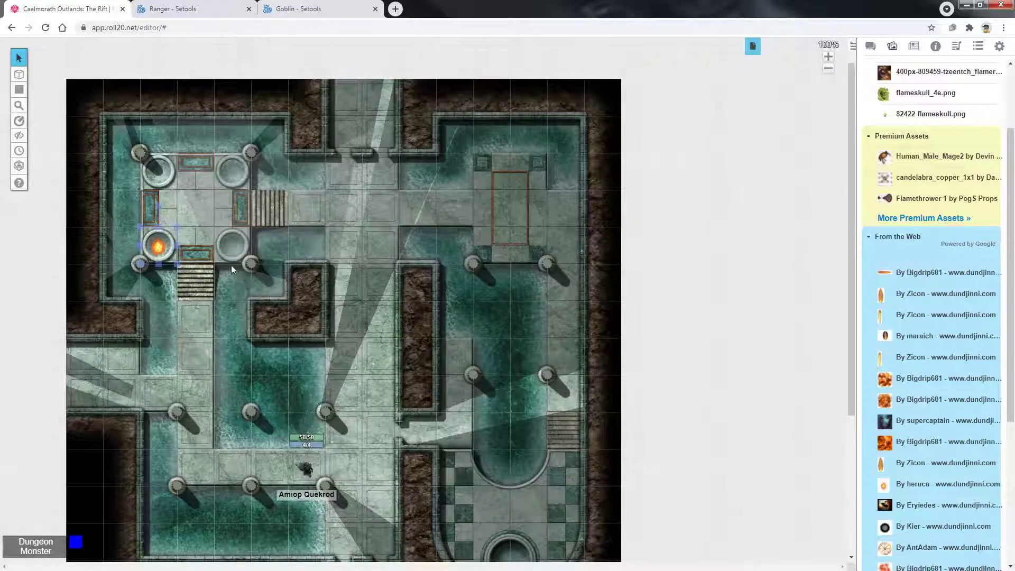
{"action": "scroll", "coordinate": [223, 257], "scroll_direction": "down", "scroll_amount": 3}
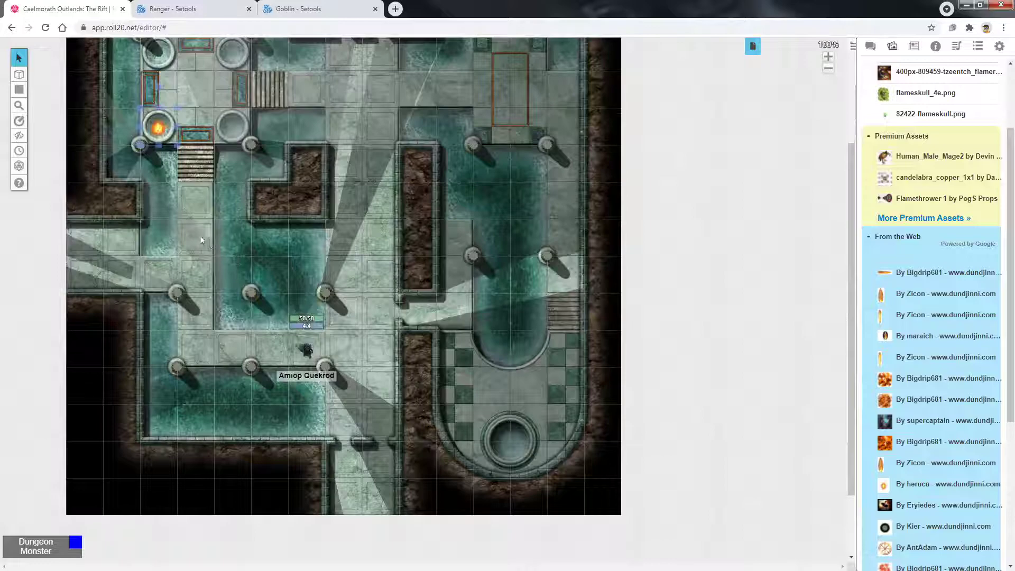
Centre the flame in the northwest platform's southwest basin and move the character token northeast into the central corridor.
{"action": "scroll", "coordinate": [200, 241], "scroll_direction": "up", "scroll_amount": 2}
{"action": "left_click", "coordinate": [234, 128]}
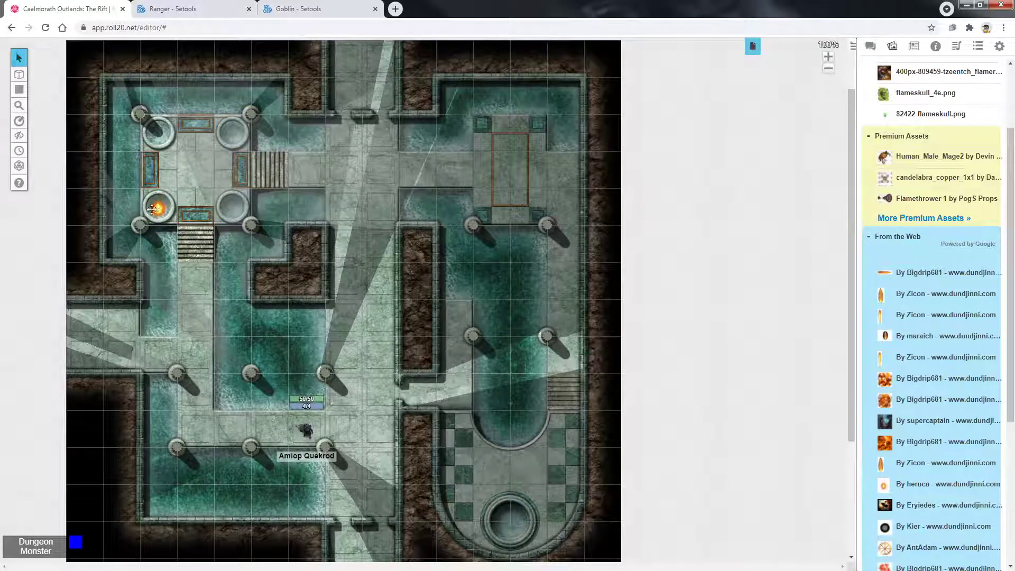
{"action": "mouse_move", "coordinate": [151, 210]}
{"action": "left_mouse_down"}
{"action": "mouse_move", "coordinate": [226, 196]}
{"action": "mouse_move", "coordinate": [235, 173]}
{"action": "mouse_move", "coordinate": [157, 207]}
{"action": "left_mouse_up"}
{"action": "left_click_drag", "start_coordinate": [305, 429], "coordinate": [347, 353]}
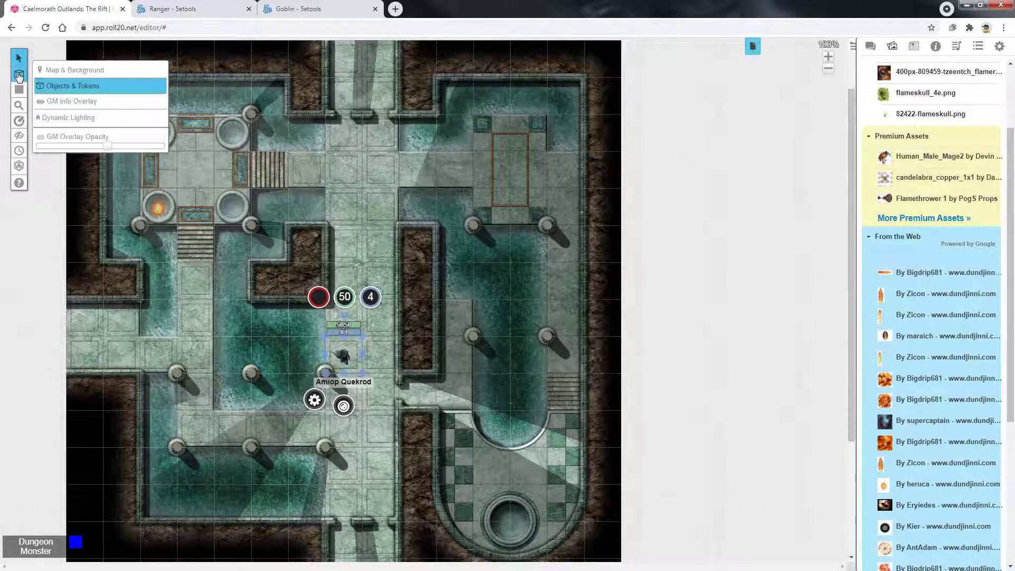
Open the character journal and review the flame token's details, GM notes and dynamic lighting settings.
{"action": "left_click", "coordinate": [914, 46]}
{"action": "double_click", "coordinate": [160, 208]}
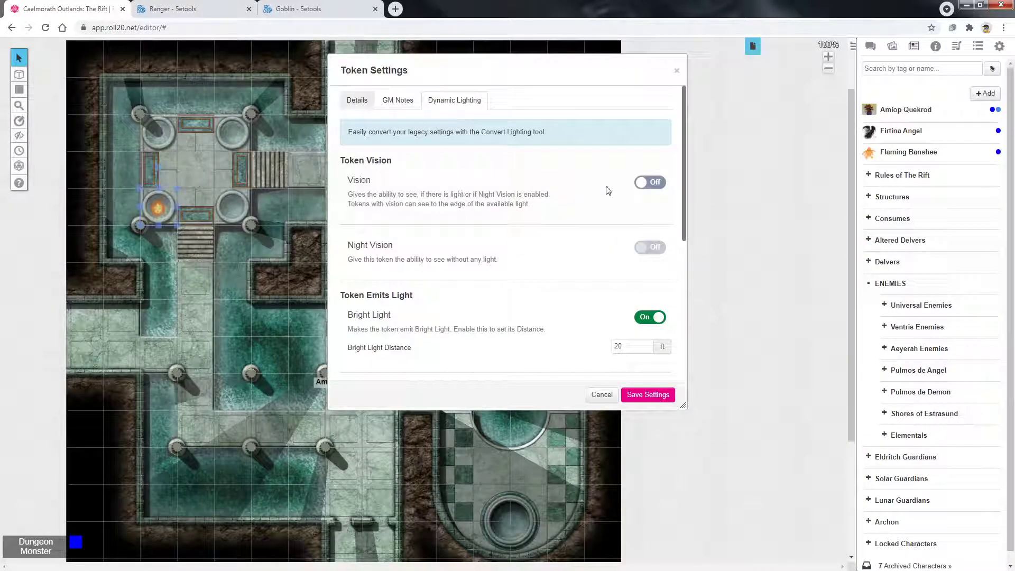
{"action": "left_click", "coordinate": [357, 100]}
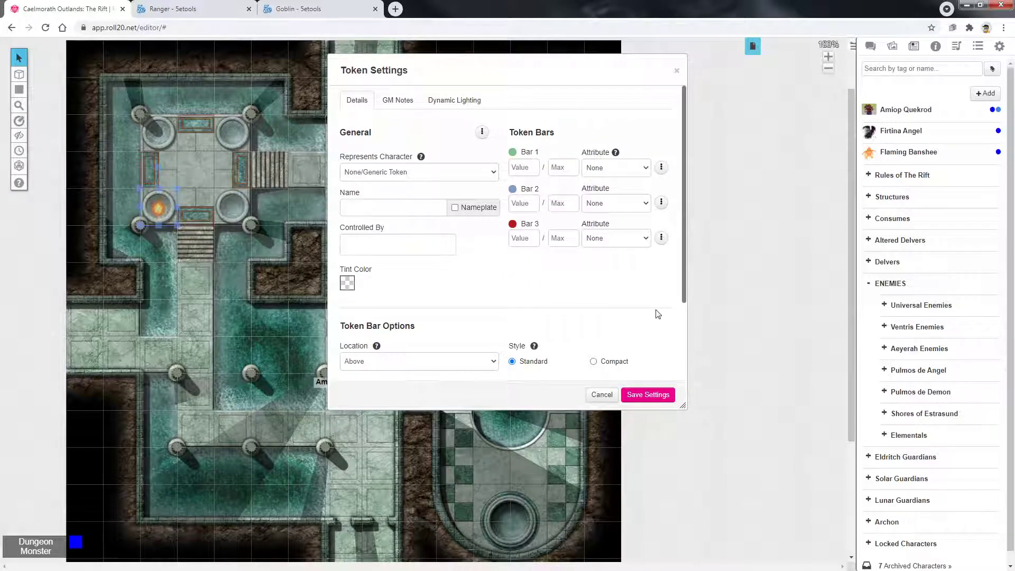
{"action": "left_click", "coordinate": [398, 100]}
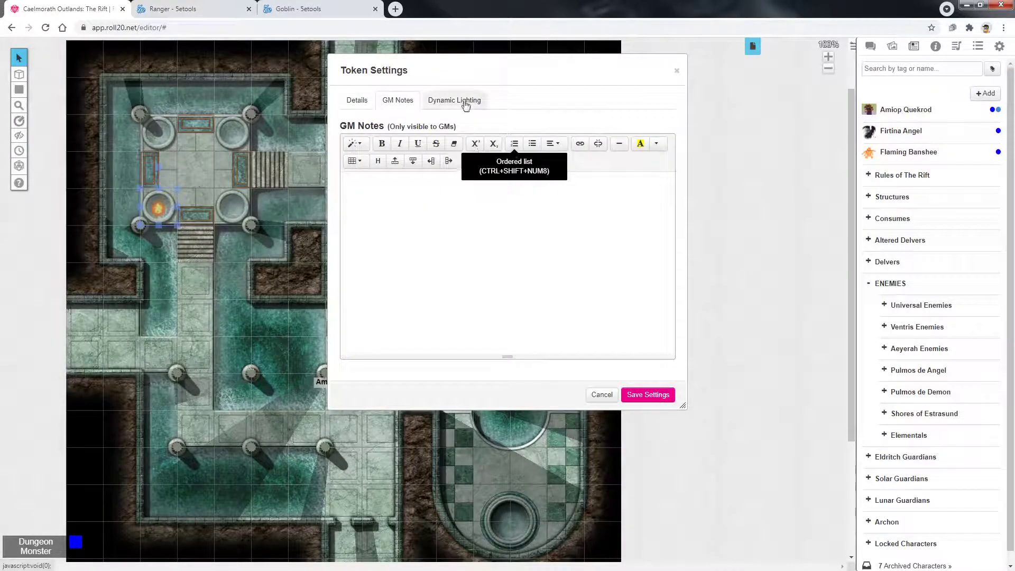
{"action": "left_click", "coordinate": [437, 97]}
{"action": "key", "text": "Escape"}
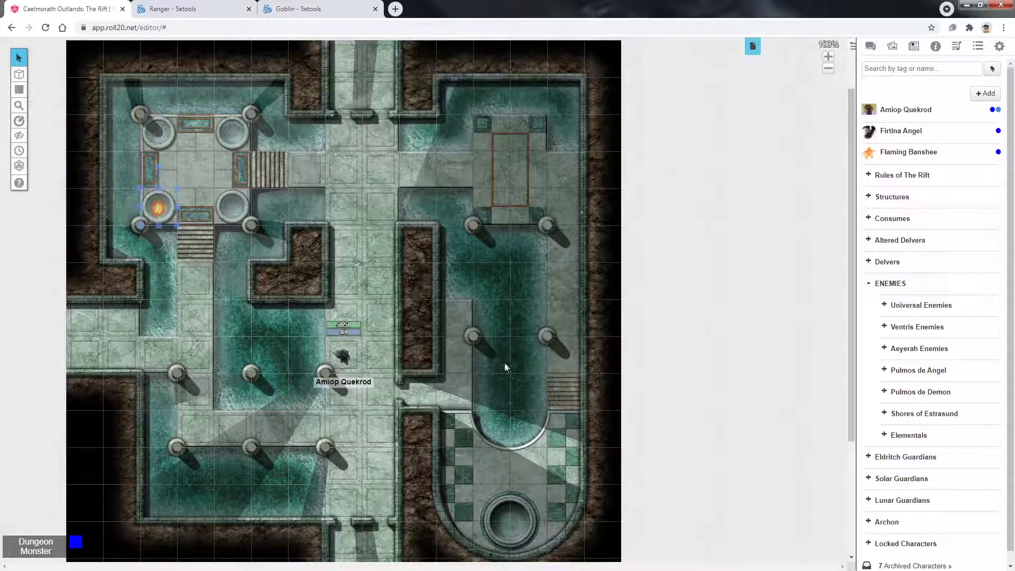
Copy the light-emitting flame token and paste it into the other three basins on the northwest platform.
{"action": "right_click", "coordinate": [157, 207]}
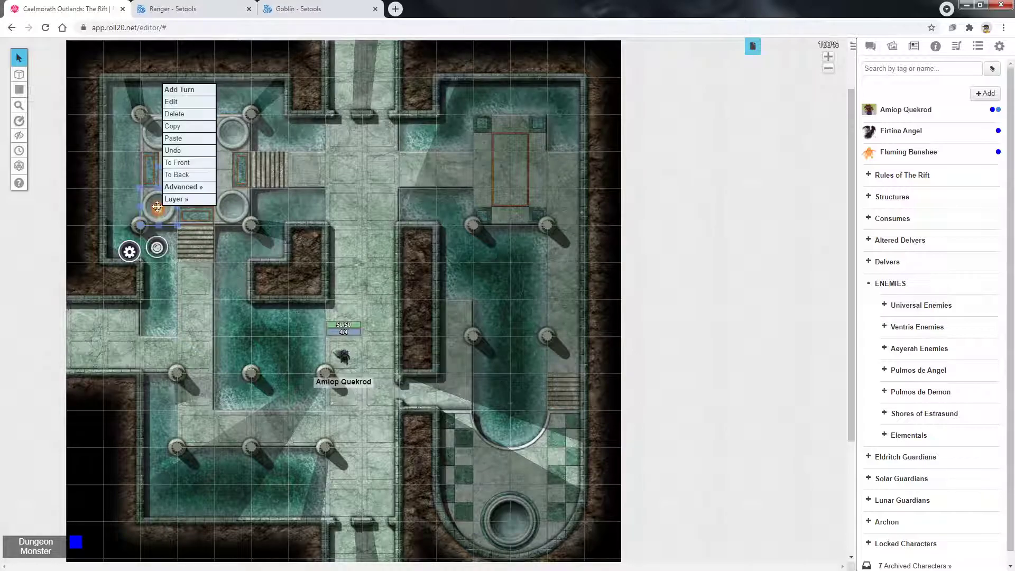
{"action": "right_click", "coordinate": [230, 207]}
{"action": "left_click", "coordinate": [255, 137]}
{"action": "right_click", "coordinate": [234, 131]}
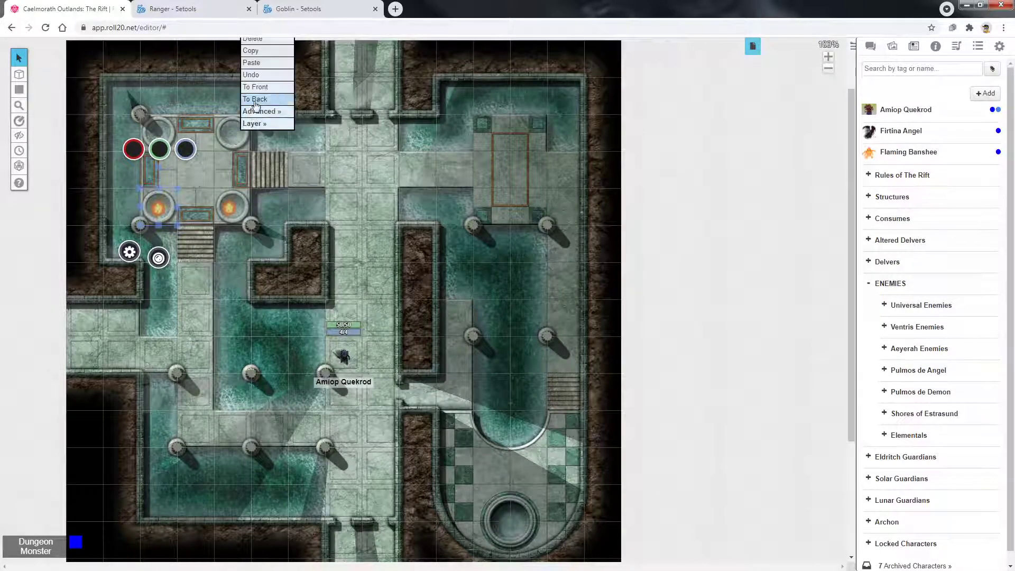
{"action": "left_click", "coordinate": [256, 64]}
{"action": "right_click", "coordinate": [156, 132]}
{"action": "left_click", "coordinate": [188, 64]}
{"action": "left_click", "coordinate": [311, 192]}
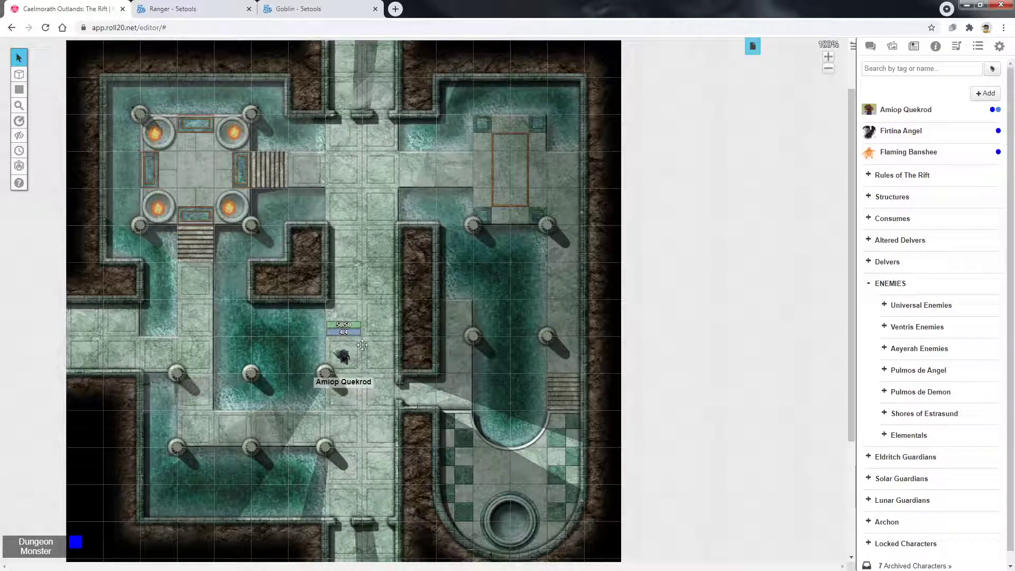
Place a Flaming Banshee token in the northern part of the central corridor and move the character token to the southwest pool walkway.
{"action": "scroll", "coordinate": [385, 290], "scroll_direction": "down", "scroll_amount": 1}
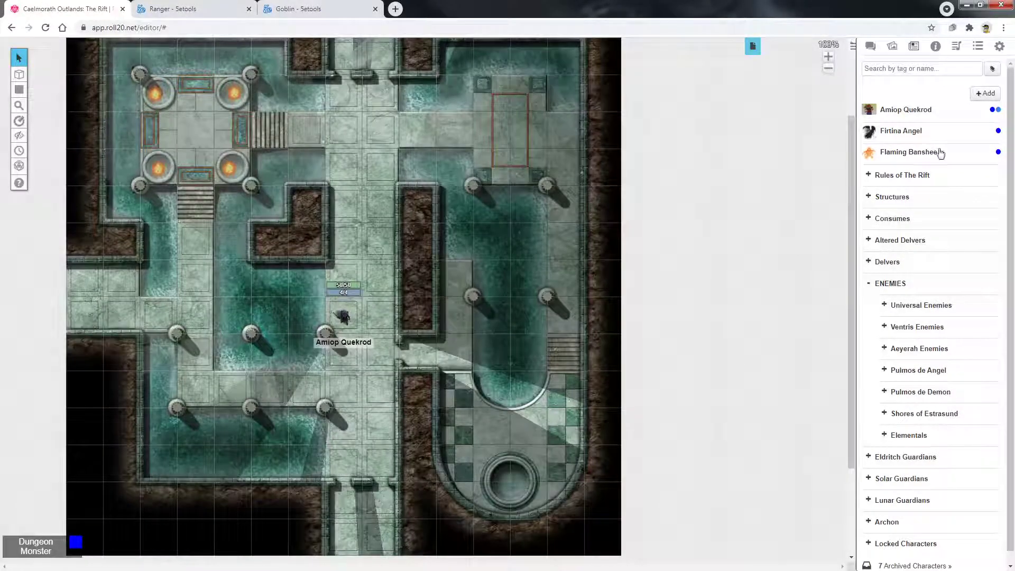
{"action": "left_click_drag", "start_coordinate": [901, 156], "coordinate": [344, 121]}
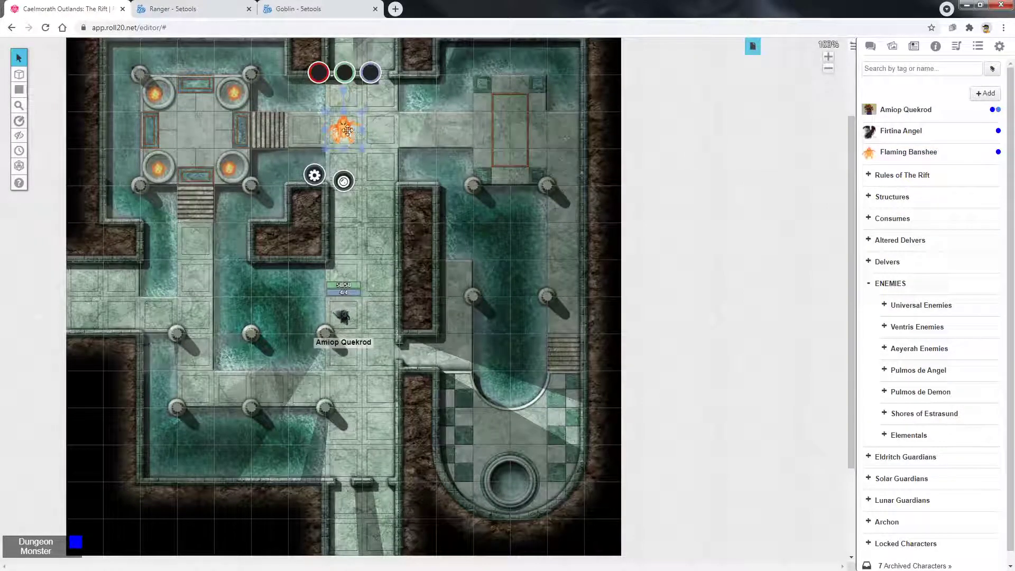
{"action": "left_click_drag", "start_coordinate": [344, 318], "coordinate": [195, 391]}
Turn on vision for the Flaming Banshee token and make it emit bright light to 20 ft.
{"action": "double_click", "coordinate": [358, 142]}
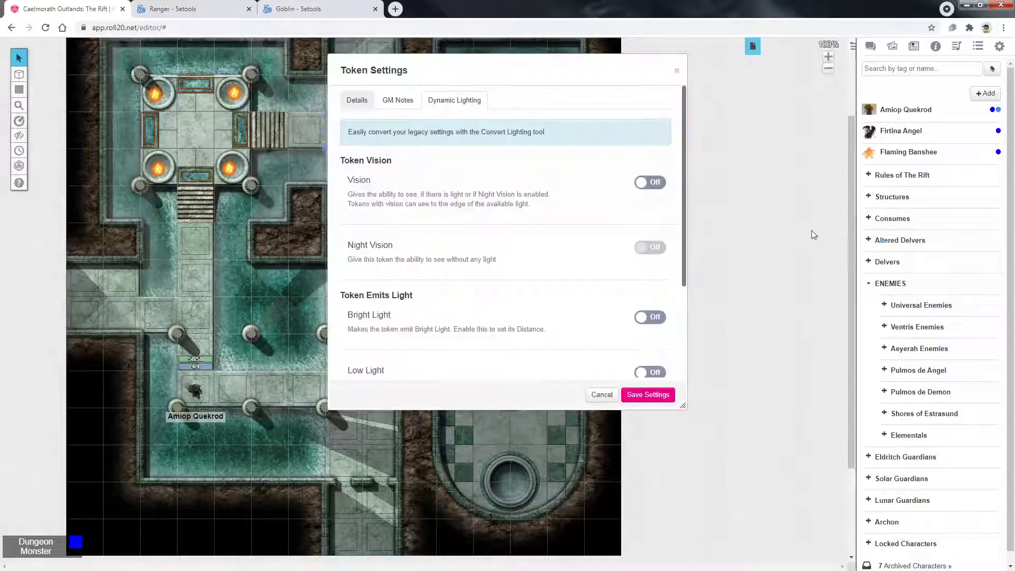
{"action": "left_click", "coordinate": [652, 183]}
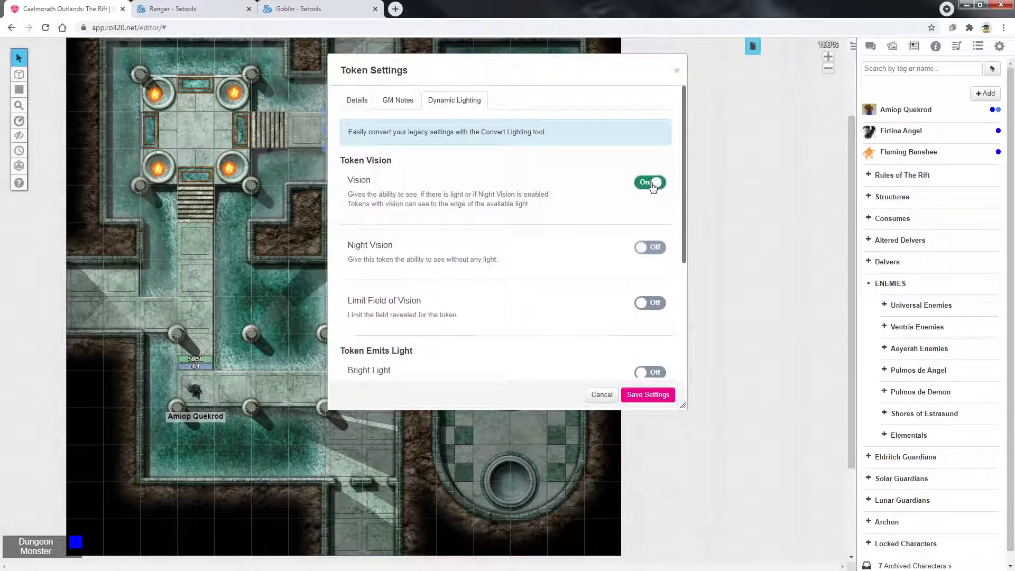
{"action": "scroll", "coordinate": [629, 303], "scroll_direction": "down", "scroll_amount": 1}
{"action": "left_click", "coordinate": [650, 320]}
{"action": "double_click", "coordinate": [622, 350]}
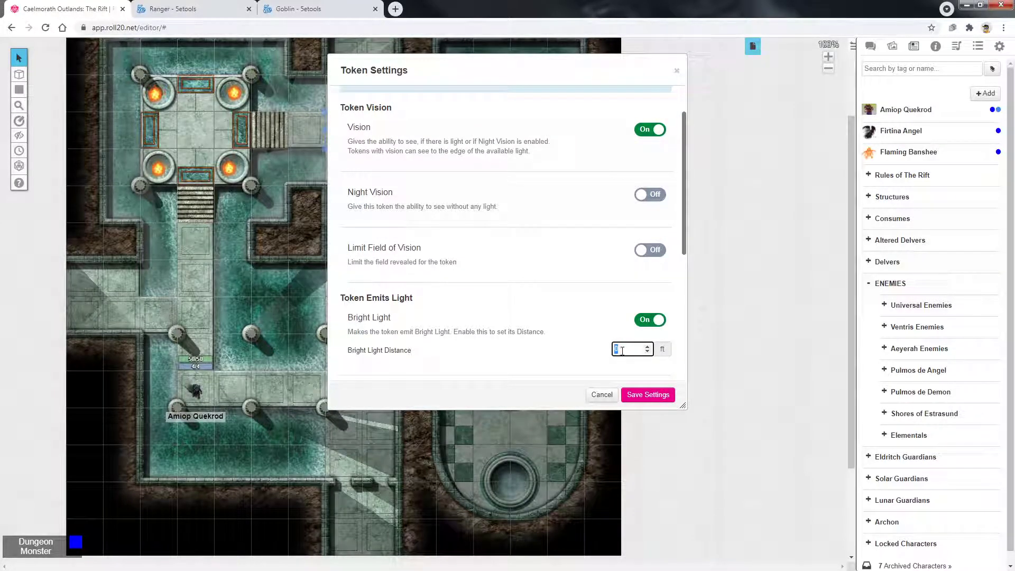
{"action": "scroll", "coordinate": [618, 333], "scroll_direction": "down", "scroll_amount": 1}
Enable the banshee's low light at 20 ft, reduce its brightness to under half, and save the token settings.
{"action": "left_click", "coordinate": [647, 340]}
{"action": "scroll", "coordinate": [635, 338], "scroll_direction": "down", "scroll_amount": 2}
{"action": "left_click", "coordinate": [631, 280]}
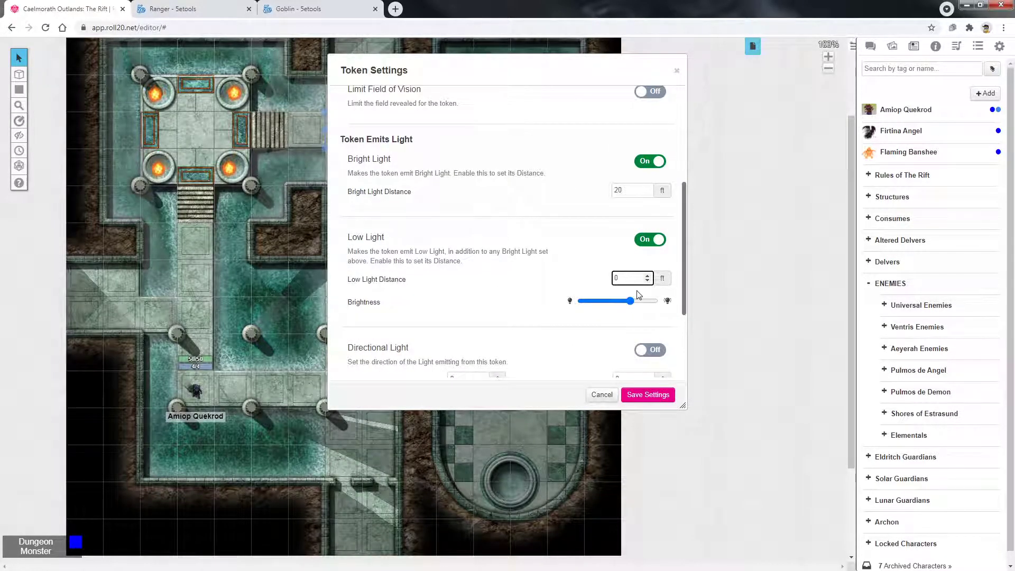
{"action": "type", "text": "20"}
{"action": "left_click_drag", "start_coordinate": [630, 301], "coordinate": [609, 301]}
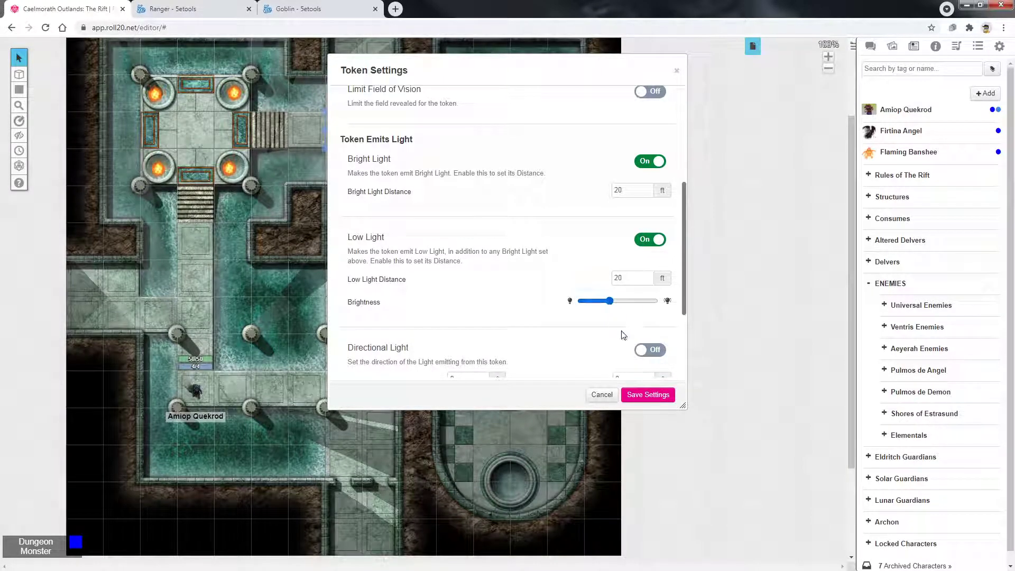
{"action": "left_click", "coordinate": [647, 394]}
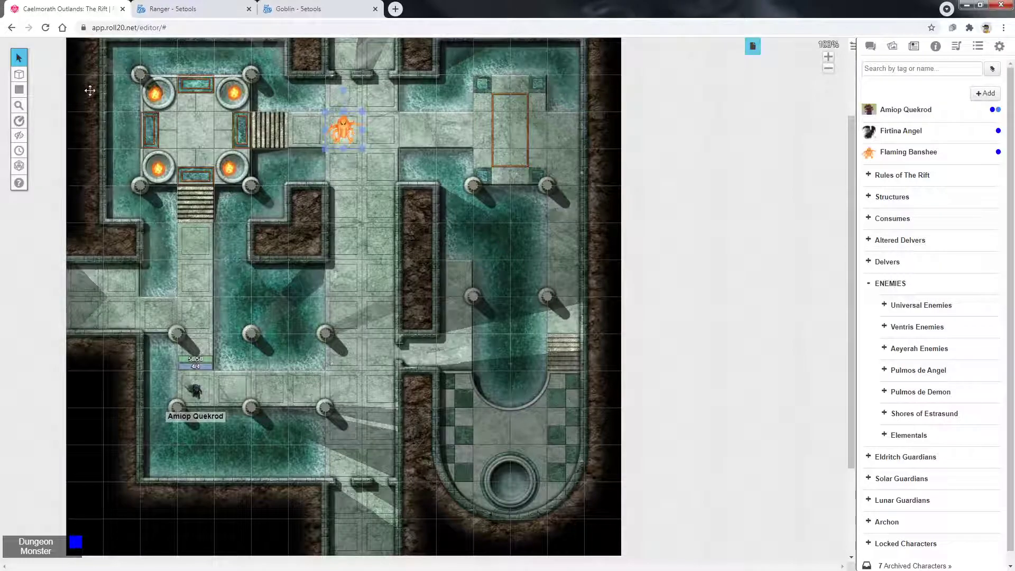
Move the Flaming Banshee one square east and turn on its nameplate in the token details.
{"action": "left_click_drag", "start_coordinate": [349, 131], "coordinate": [372, 150]}
{"action": "double_click", "coordinate": [373, 151]}
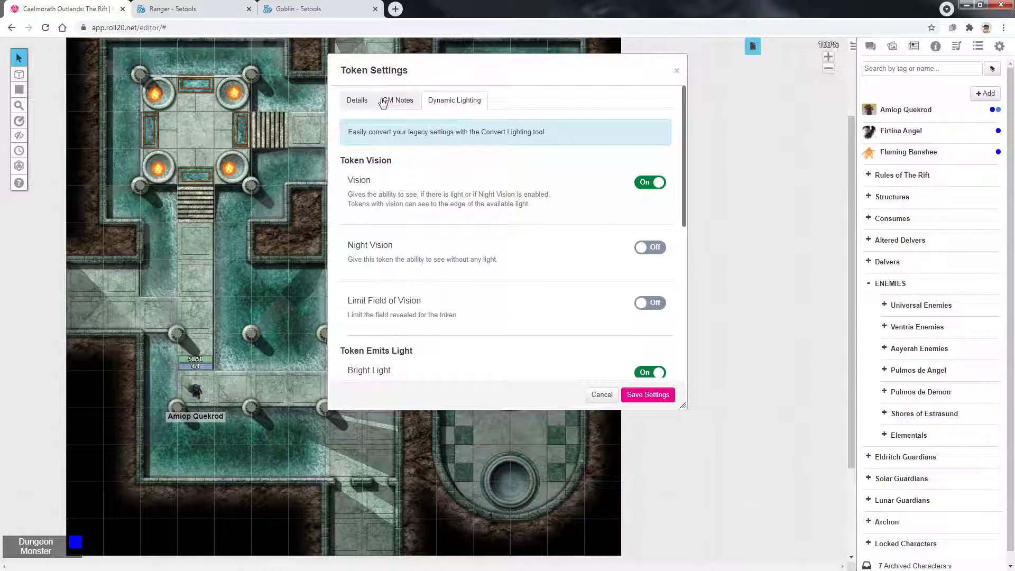
{"action": "left_click", "coordinate": [370, 101]}
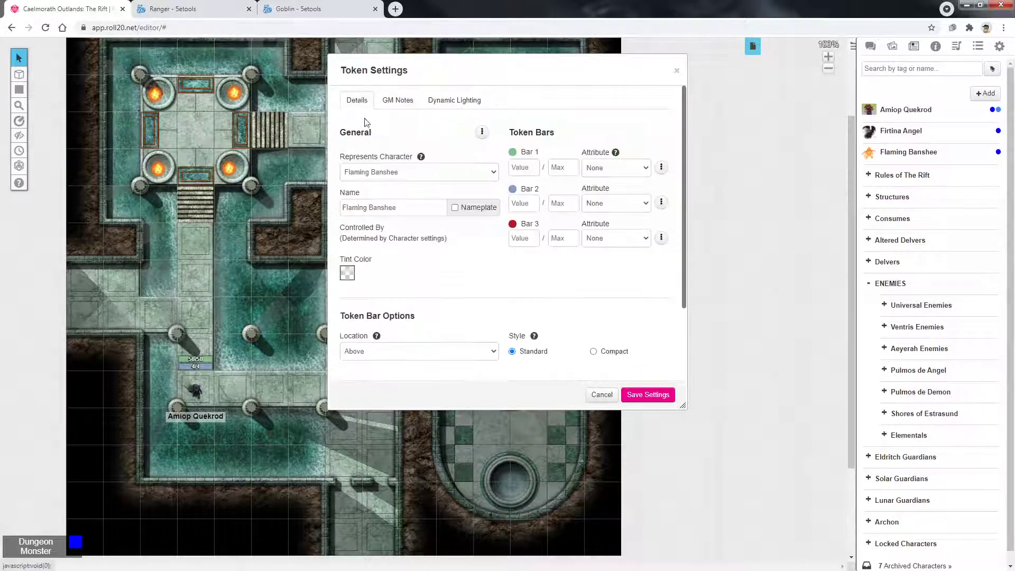
{"action": "left_click", "coordinate": [482, 132]}
Link the banshee's Bar 1 to the hp attribute, set its current value to 58, and check the player permissions.
{"action": "left_click", "coordinate": [603, 168]}
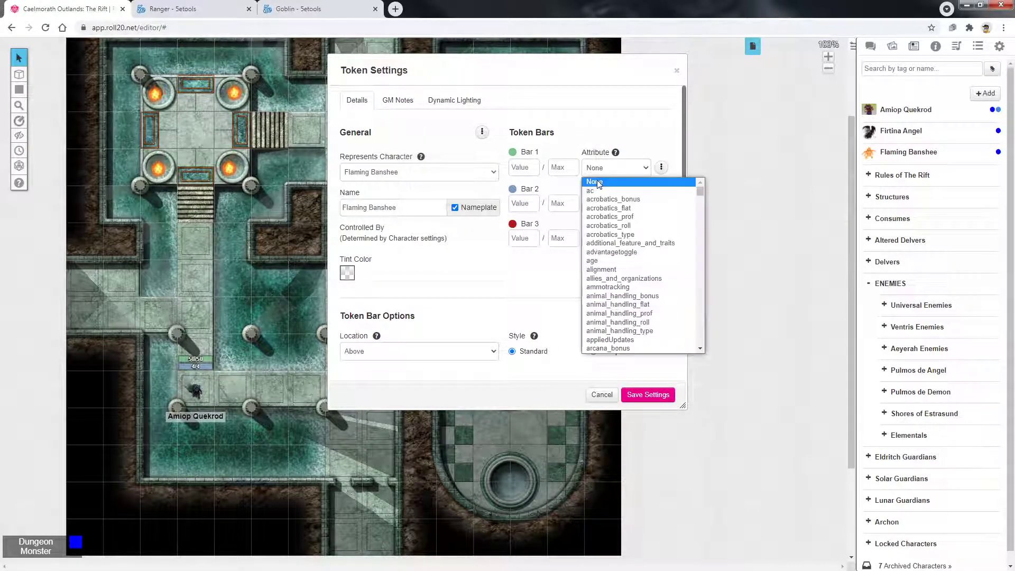
{"action": "type", "text": "hp"}
{"action": "key", "text": "Return"}
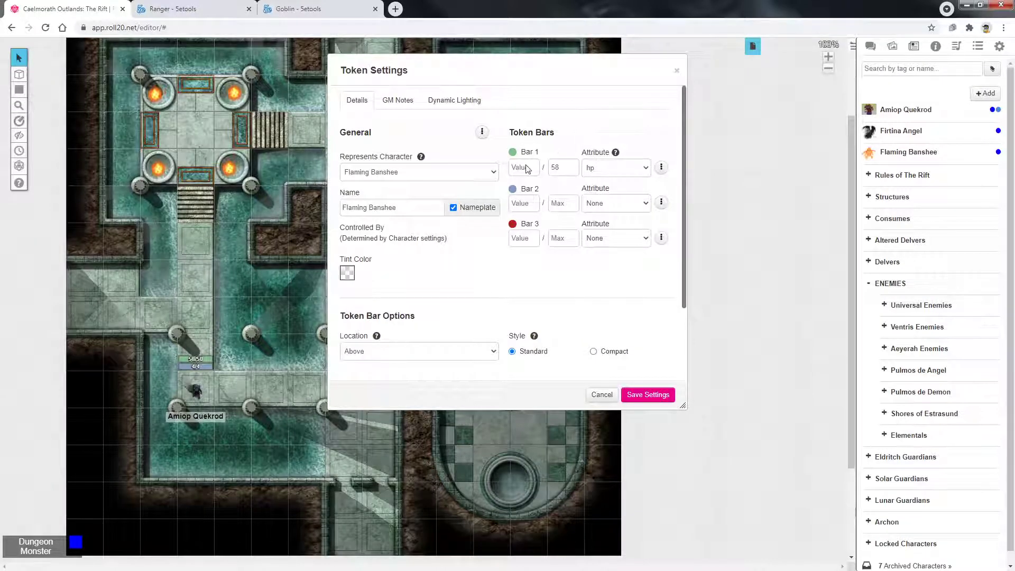
{"action": "left_click", "coordinate": [525, 168]}
{"action": "left_click", "coordinate": [526, 168]}
{"action": "type", "text": "58"}
{"action": "left_click", "coordinate": [661, 202]}
{"action": "left_click", "coordinate": [661, 167]}
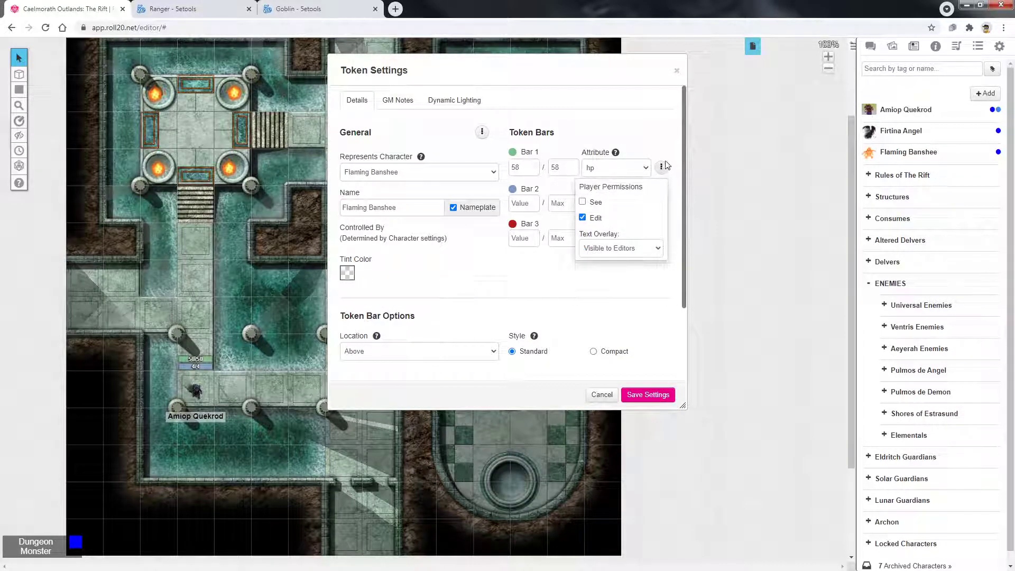
{"action": "left_click", "coordinate": [481, 131]}
Give the banshee's Aura 1 a 5 ft radius with a circular shape and orange tint, and save the settings.
{"action": "scroll", "coordinate": [486, 280], "scroll_direction": "down", "scroll_amount": 2}
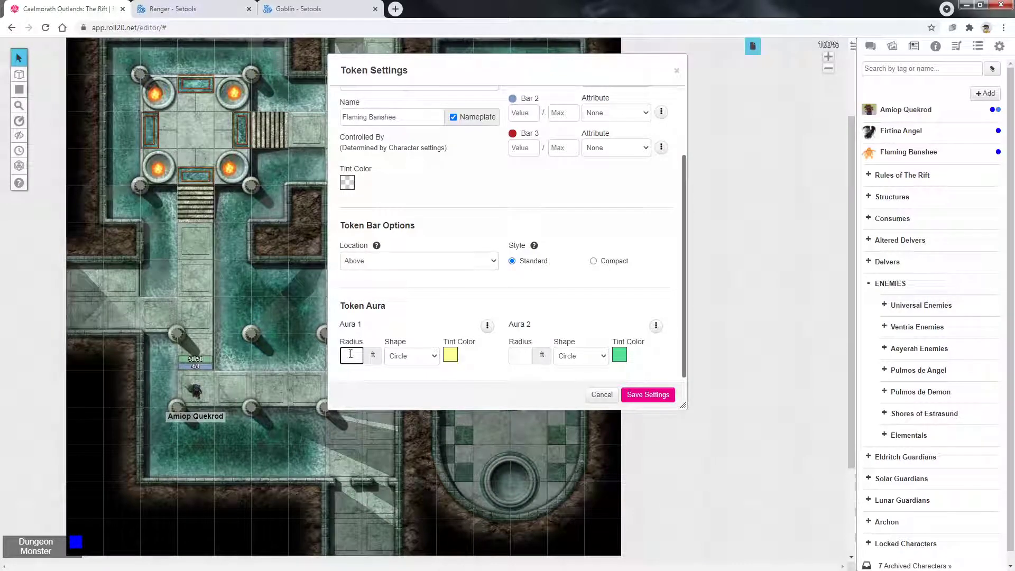
{"action": "type", "text": "5"}
{"action": "left_click", "coordinate": [451, 354]}
{"action": "left_click", "coordinate": [427, 382]}
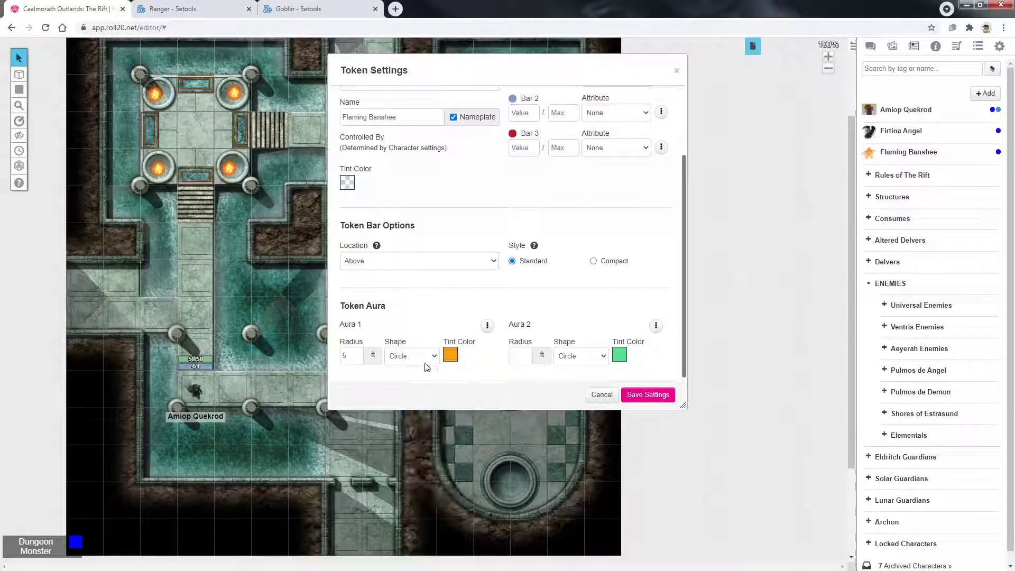
{"action": "left_click", "coordinate": [426, 361]}
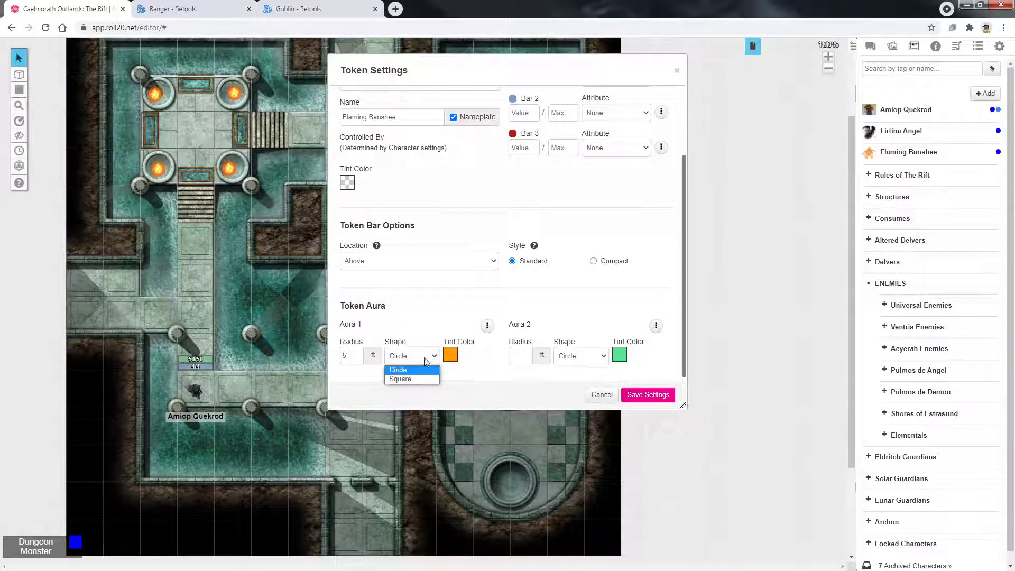
{"action": "left_click", "coordinate": [432, 315]}
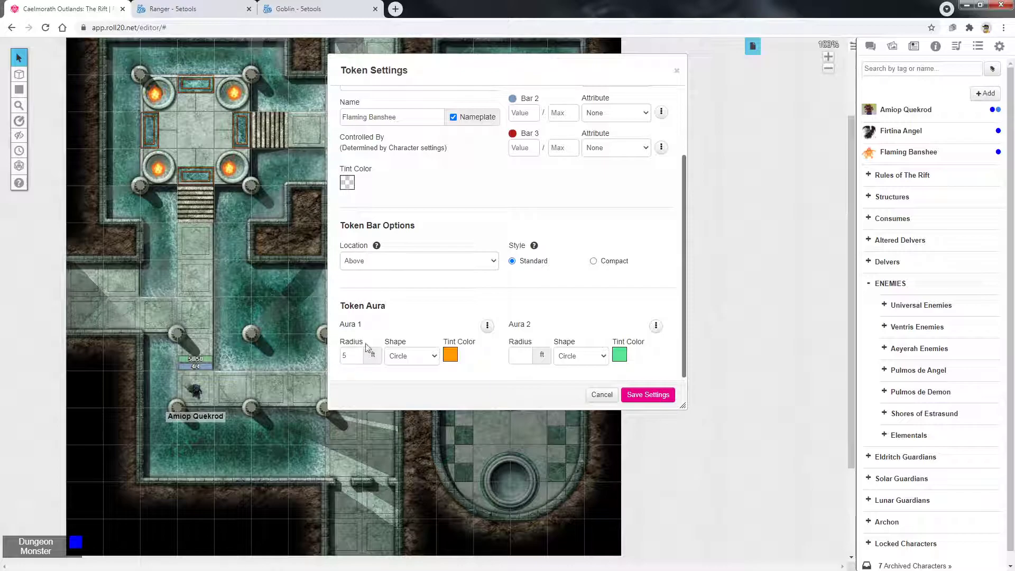
{"action": "left_click", "coordinate": [648, 394]}
Move the Flaming Banshee onto the northwest platform and back to the central corridor to test its aura and light.
{"action": "left_click", "coordinate": [382, 114]}
{"action": "scroll", "coordinate": [390, 204], "scroll_direction": "up", "scroll_amount": 2}
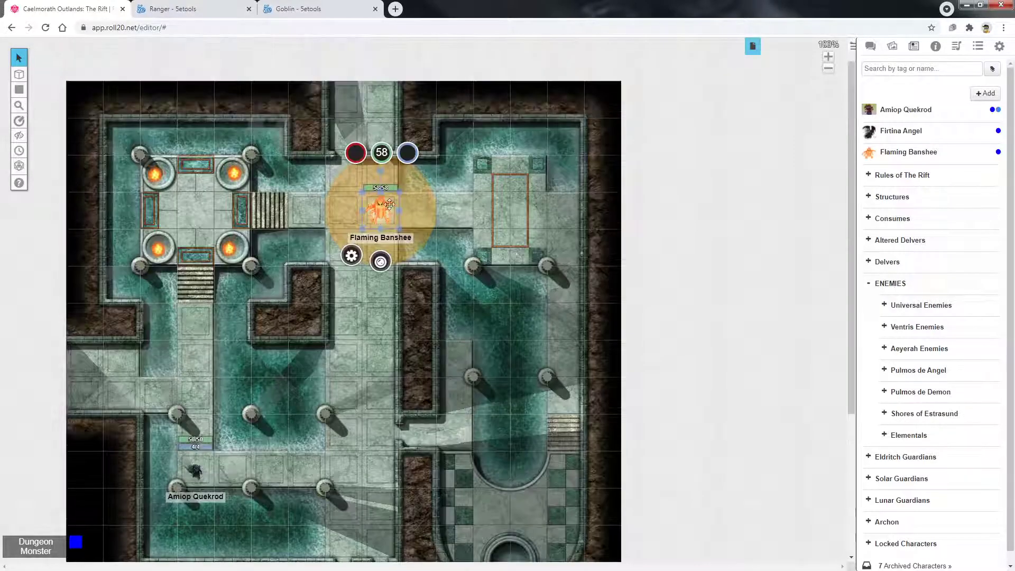
{"action": "left_click_drag", "start_coordinate": [378, 206], "coordinate": [197, 212]}
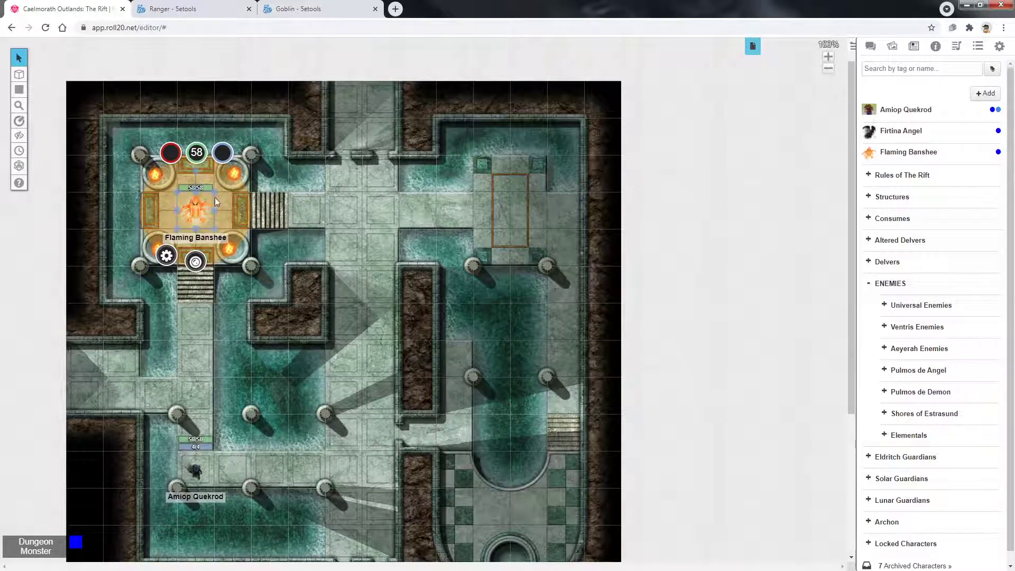
{"action": "left_click_drag", "start_coordinate": [201, 206], "coordinate": [363, 206]}
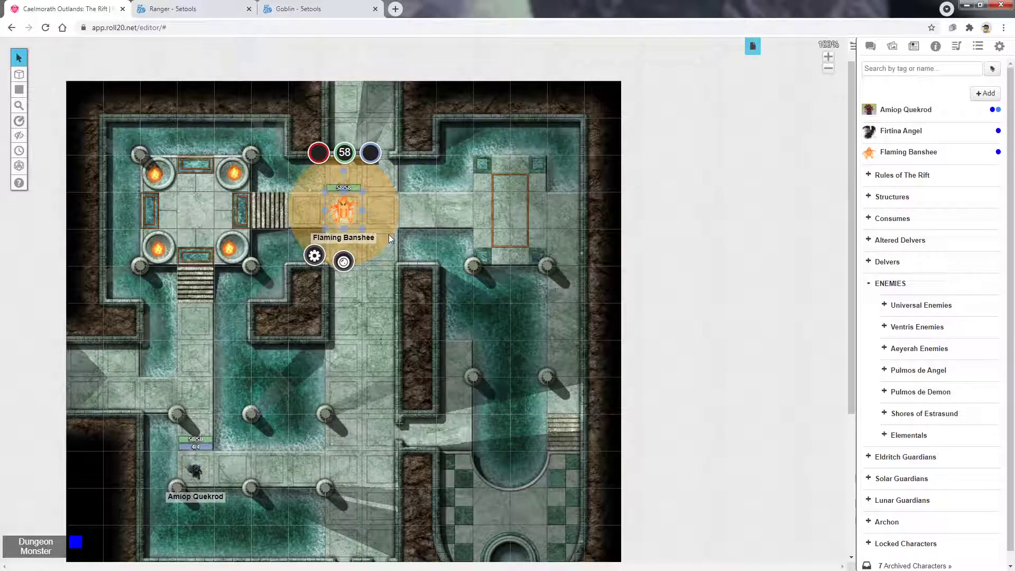
Review the player permissions of the banshee's Aura 1, save the token settings, and move the banshee one square east.
{"action": "left_click", "coordinate": [347, 215]}
{"action": "double_click", "coordinate": [347, 215]}
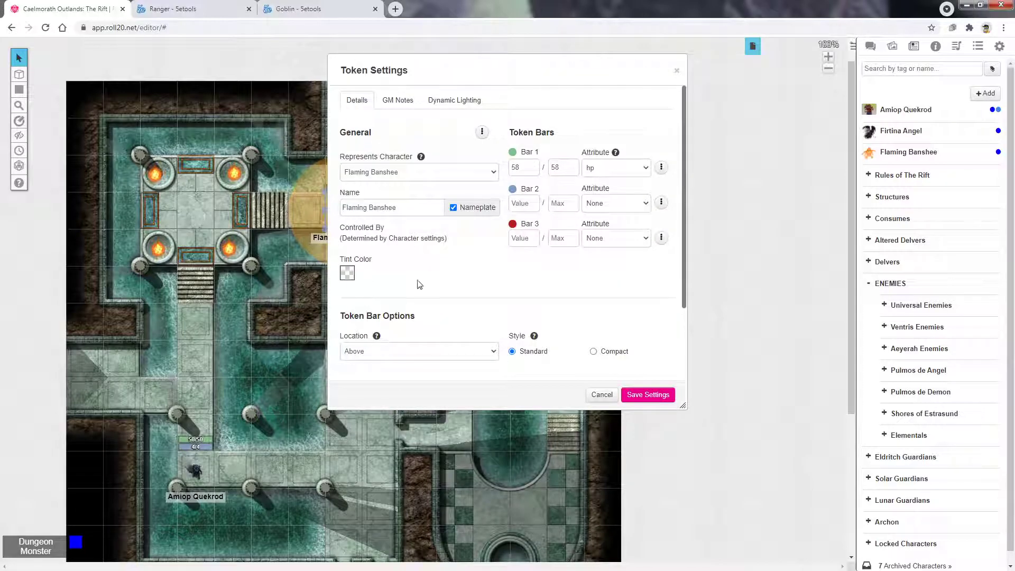
{"action": "scroll", "coordinate": [420, 304], "scroll_direction": "down", "scroll_amount": 3}
{"action": "left_click", "coordinate": [487, 326]}
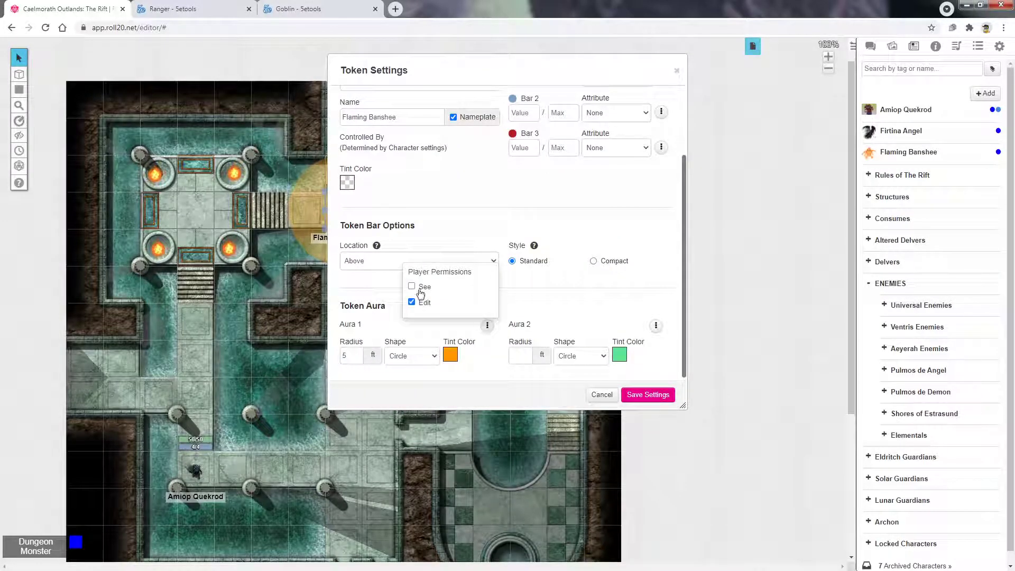
{"action": "left_click", "coordinate": [648, 394]}
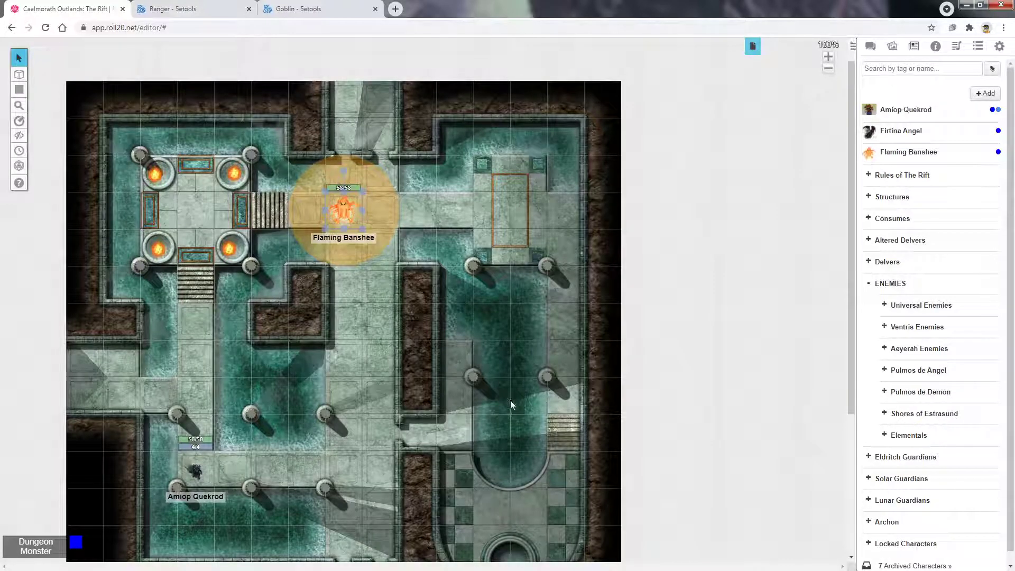
{"action": "left_click_drag", "start_coordinate": [349, 207], "coordinate": [386, 207]}
{"action": "scroll", "coordinate": [598, 267], "scroll_direction": "down", "scroll_amount": 3}
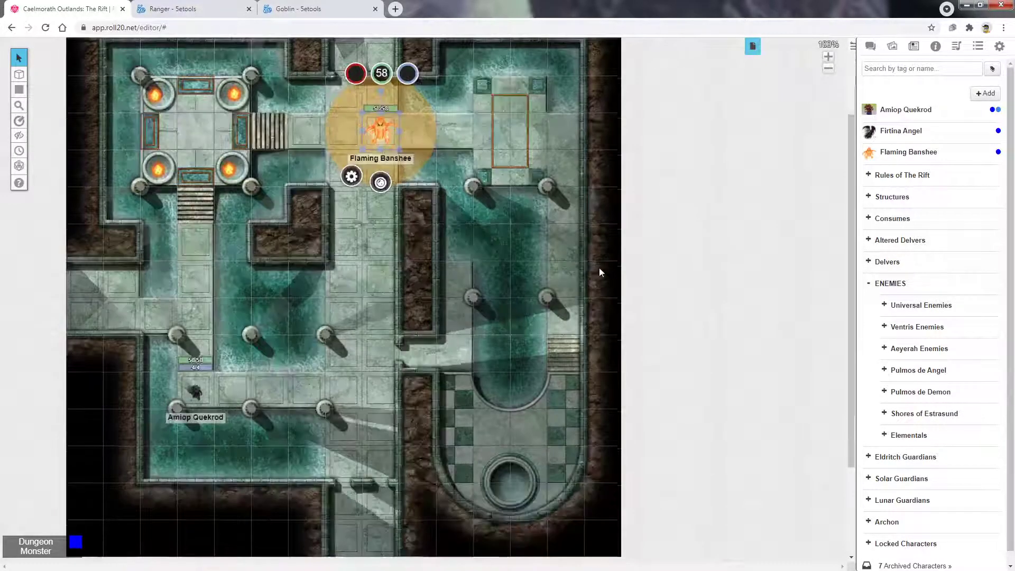
Open the Firtina Angel's character sheet from the journal.
{"action": "left_click", "coordinate": [933, 136]}
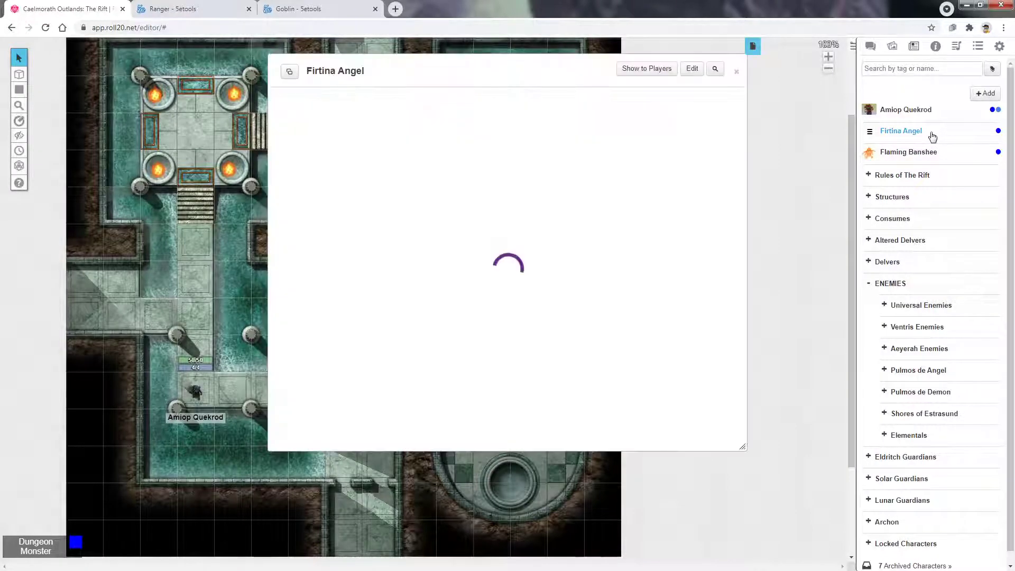
{"action": "left_click", "coordinate": [357, 102]}
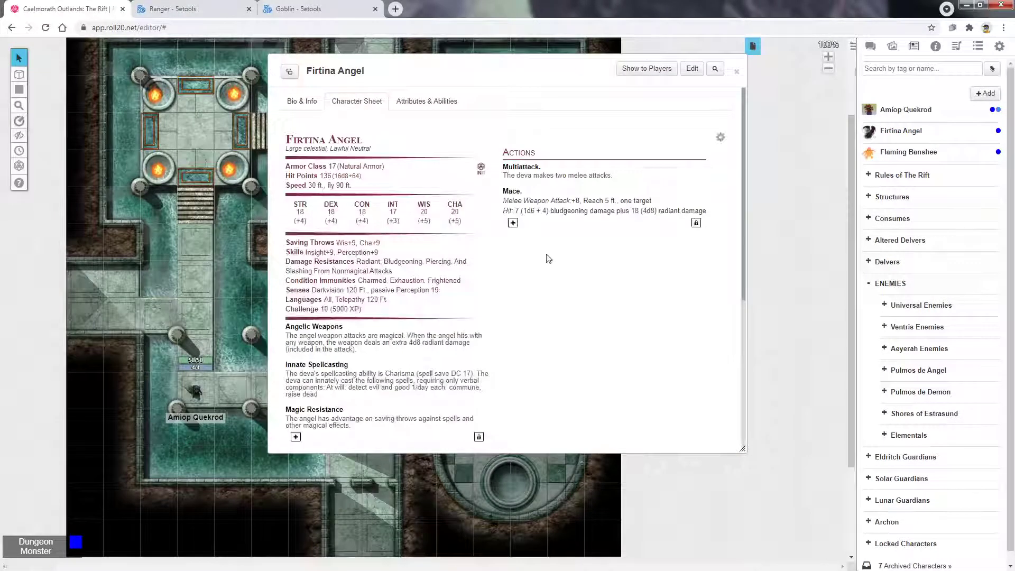
Review the Firtina Angel's character sheet, open it in a separate pop-out window, and return to the main editor.
{"action": "scroll", "coordinate": [550, 258], "scroll_direction": "down", "scroll_amount": 1}
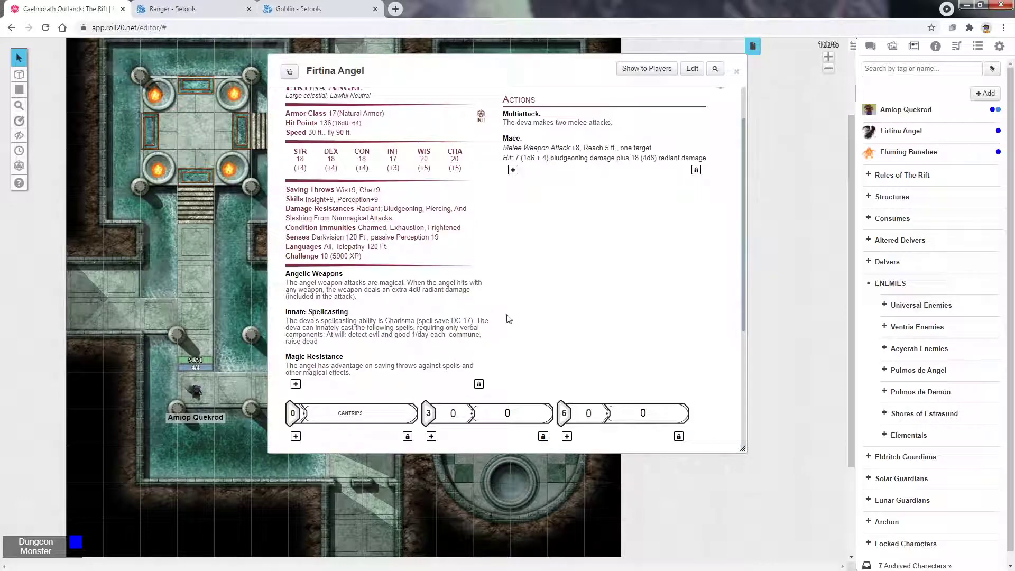
{"action": "scroll", "coordinate": [509, 318], "scroll_direction": "down", "scroll_amount": 2}
{"action": "scroll", "coordinate": [521, 212], "scroll_direction": "up", "scroll_amount": 1}
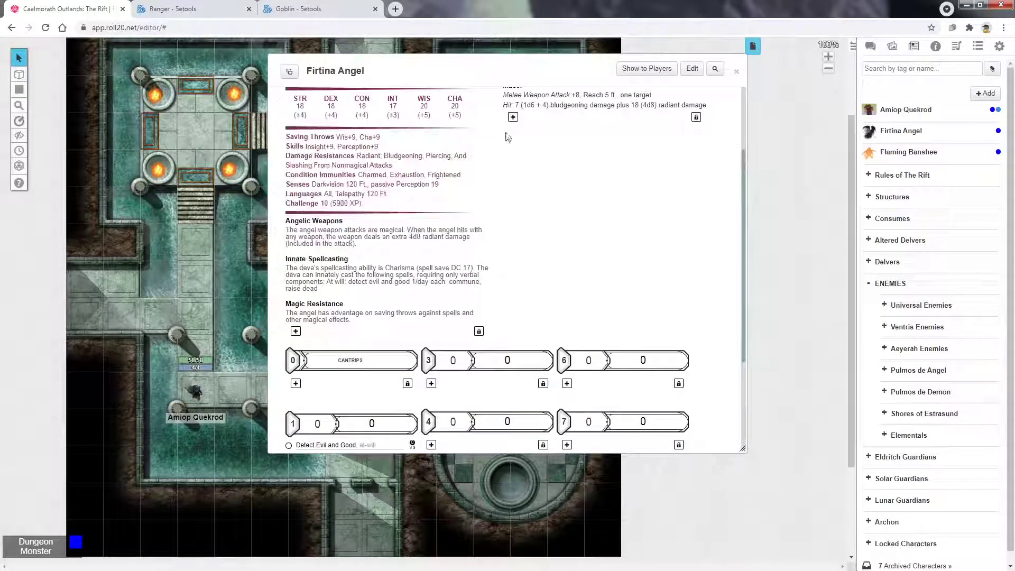
{"action": "left_click", "coordinate": [297, 76]}
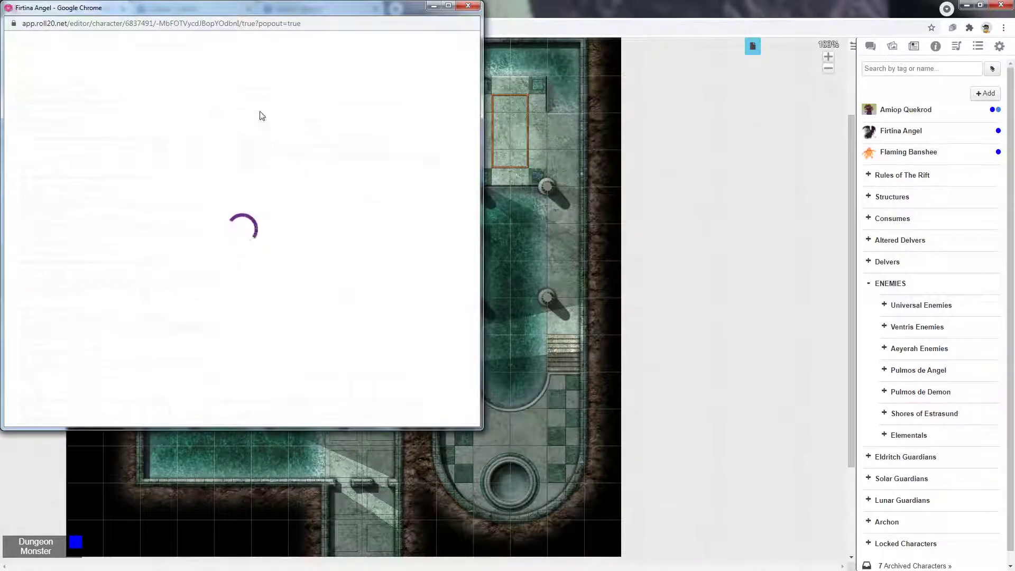
{"action": "left_click_drag", "start_coordinate": [253, 7], "coordinate": [387, 43]}
{"action": "scroll", "coordinate": [328, 257], "scroll_direction": "down", "scroll_amount": 3}
{"action": "scroll", "coordinate": [352, 193], "scroll_direction": "up", "scroll_amount": 1}
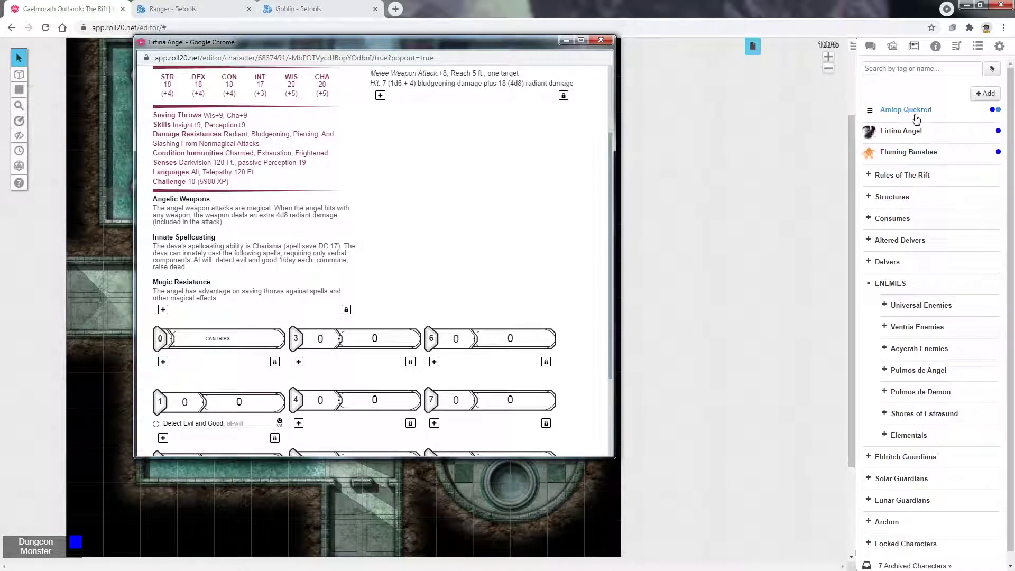
{"action": "left_click", "coordinate": [908, 133]}
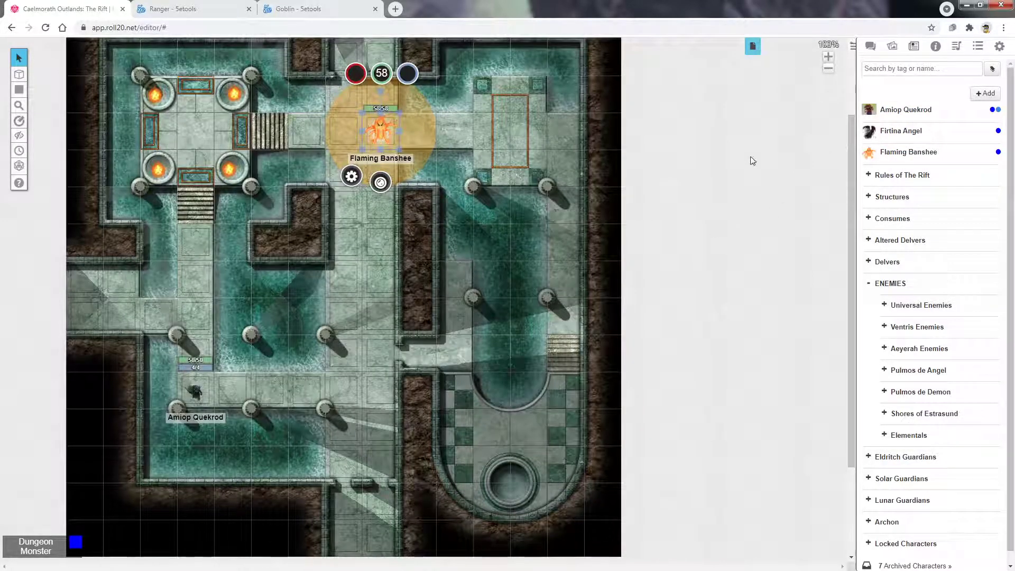
Open Amiop Quekrod's character sheet from the journal and close the editing view of the Bonds box.
{"action": "left_click", "coordinate": [906, 109]}
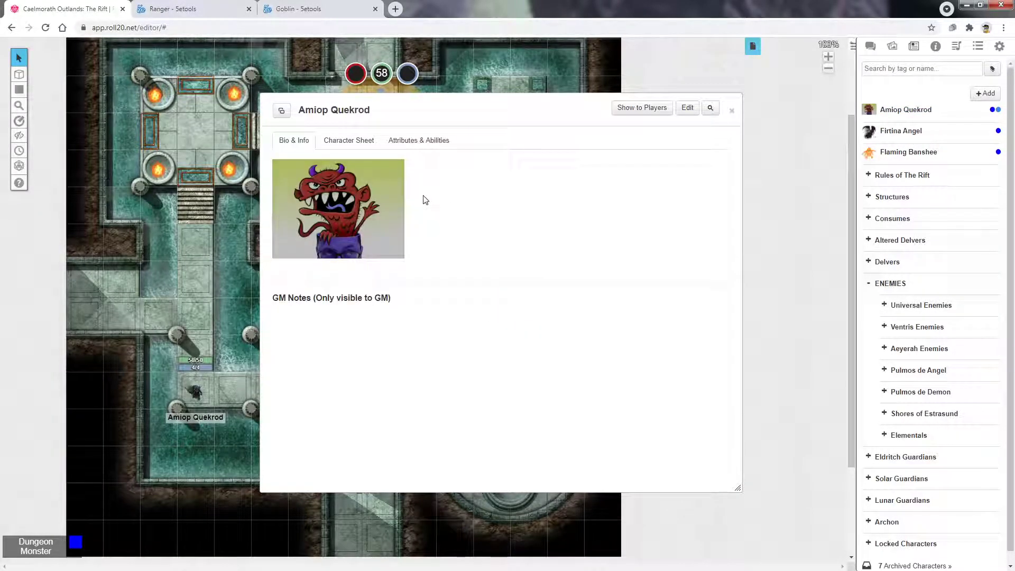
{"action": "left_click", "coordinate": [371, 149]}
{"action": "scroll", "coordinate": [537, 285], "scroll_direction": "down", "scroll_amount": 2}
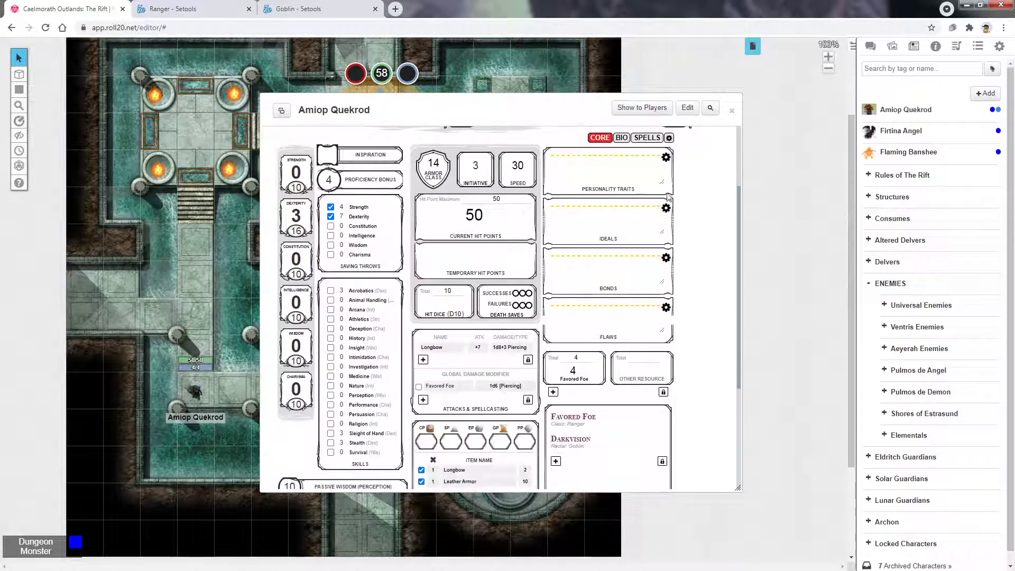
{"action": "left_click", "coordinate": [666, 157]}
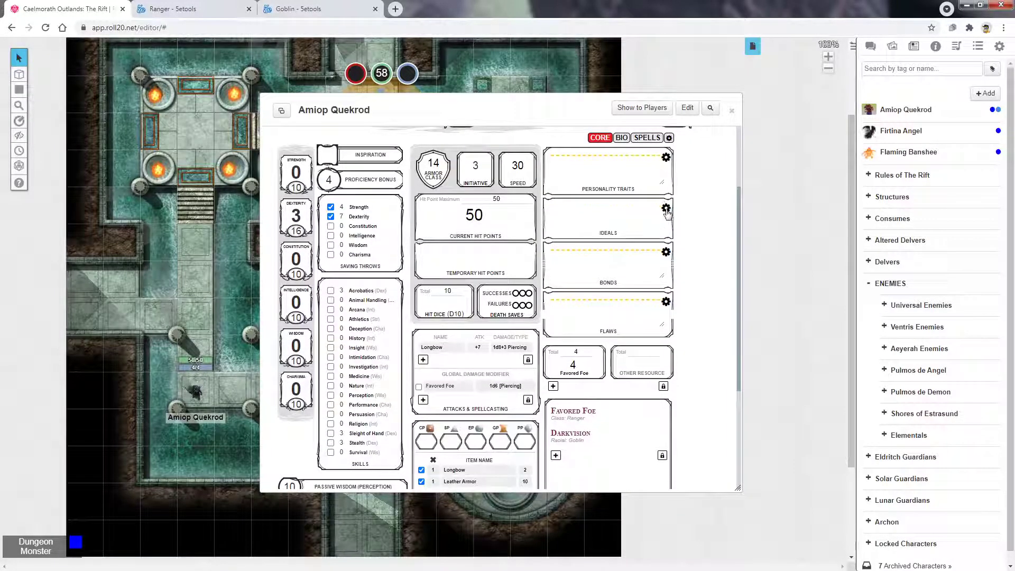
{"action": "left_click", "coordinate": [666, 258]}
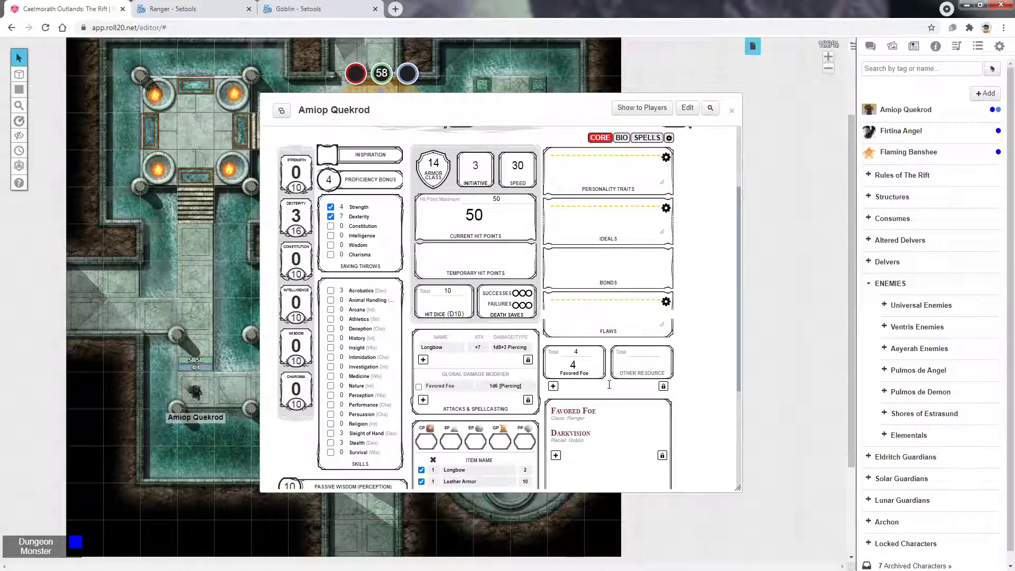
Look over the features, equipment and resources on Amiop Quekrod's core sheet and switch to the spells page.
{"action": "scroll", "coordinate": [608, 393], "scroll_direction": "down", "scroll_amount": 2}
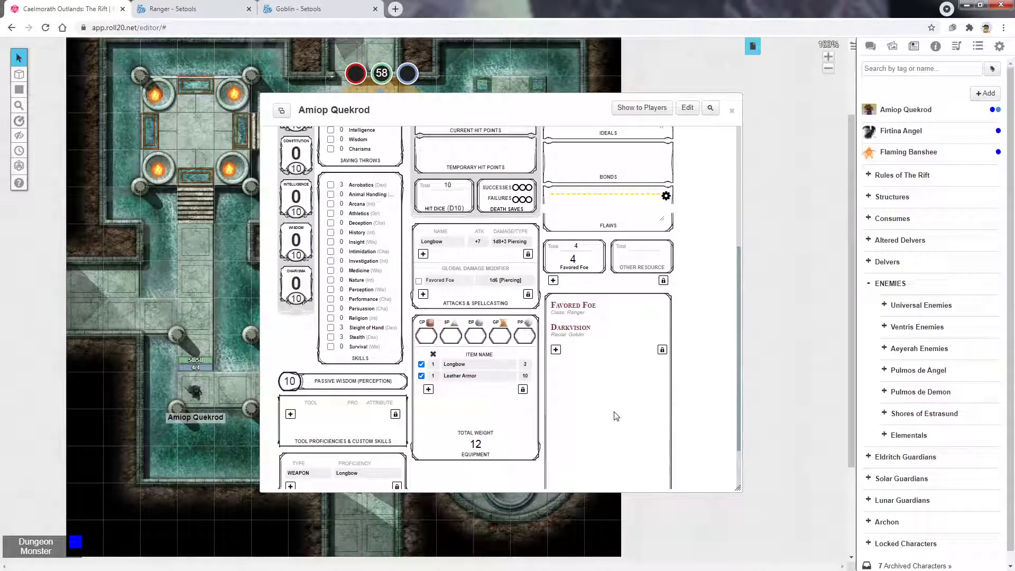
{"action": "scroll", "coordinate": [616, 416], "scroll_direction": "up", "scroll_amount": 3}
{"action": "scroll", "coordinate": [629, 375], "scroll_direction": "down", "scroll_amount": 1}
{"action": "left_click", "coordinate": [631, 372]}
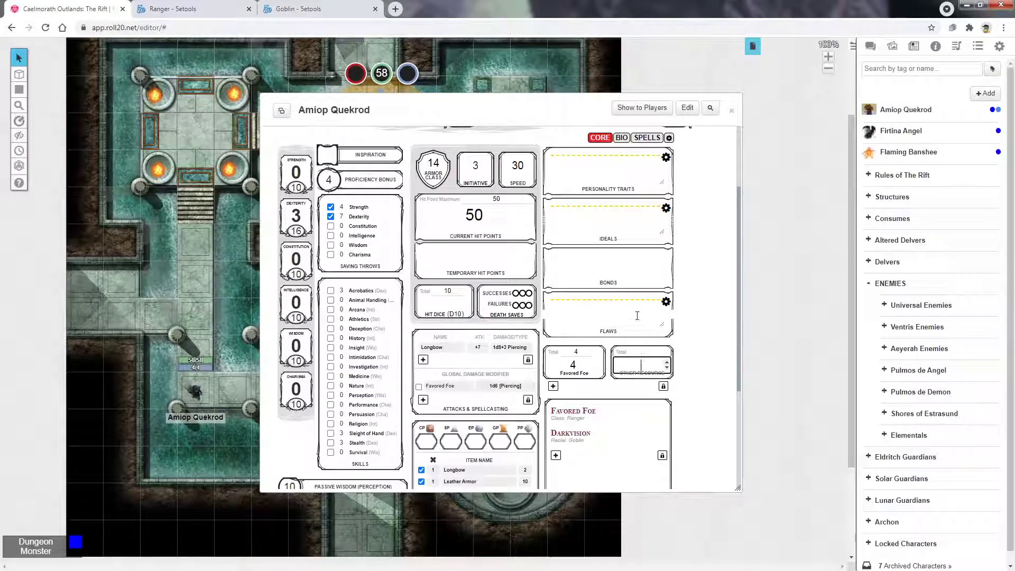
{"action": "scroll", "coordinate": [637, 316], "scroll_direction": "up", "scroll_amount": 2}
{"action": "left_click", "coordinate": [641, 244]}
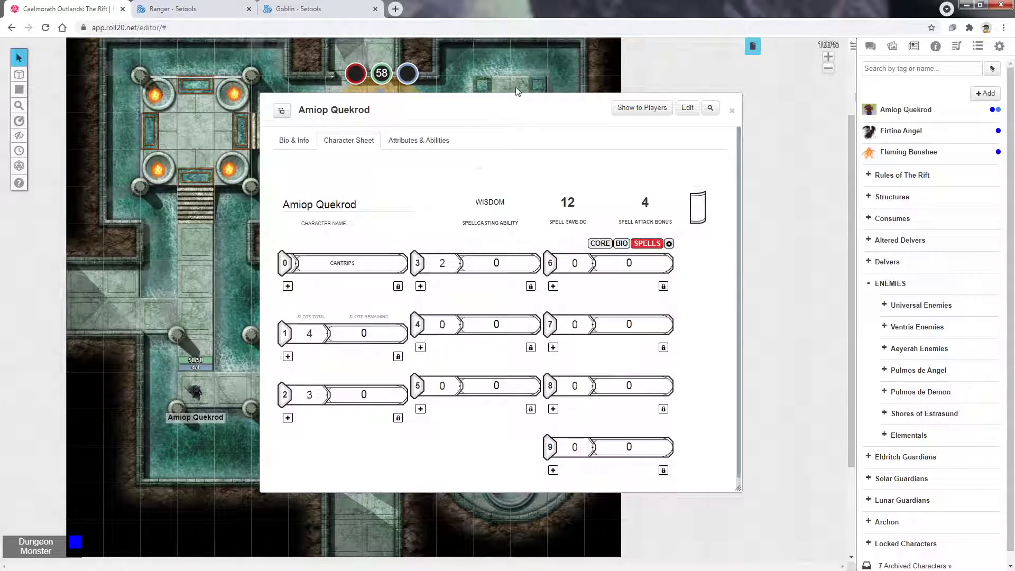
Move the character sheet clear of the map's west side and select the Amiop Quekrod token.
{"action": "left_click_drag", "start_coordinate": [517, 98], "coordinate": [707, 90]}
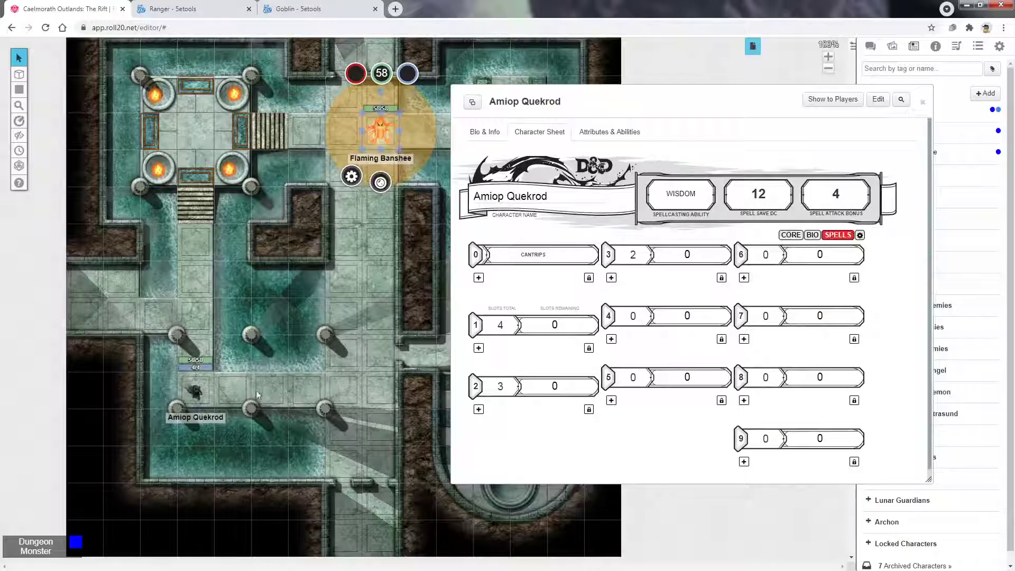
{"action": "left_click", "coordinate": [195, 370]}
{"action": "left_click", "coordinate": [176, 341]}
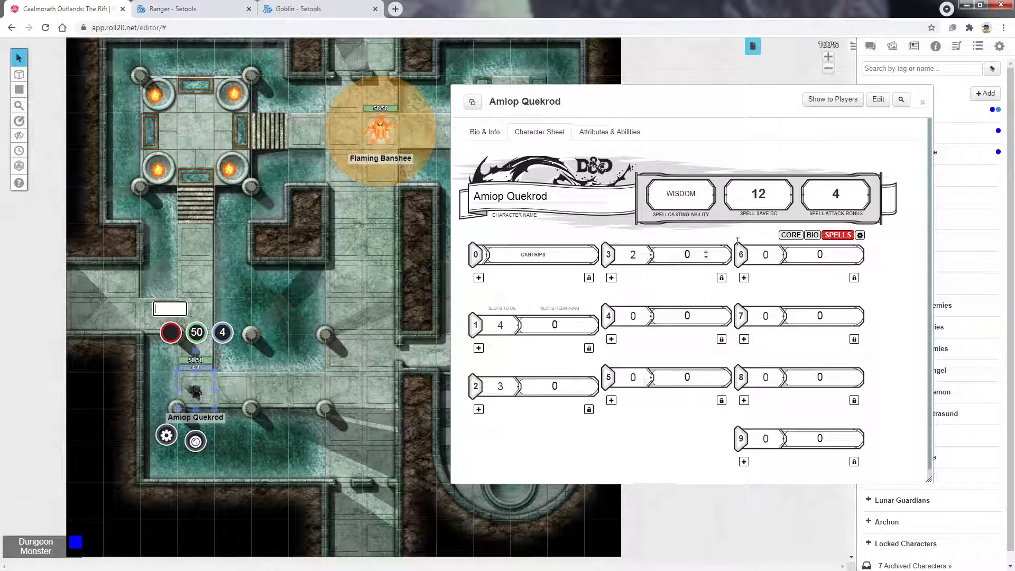
Search the D&D 5th Edition compendium for "hunter" and add Hunter's Mark to Amiop Quekrod's level 1 spells.
{"action": "left_click_drag", "start_coordinate": [769, 101], "coordinate": [645, 111]}
{"action": "left_click", "coordinate": [935, 46]}
{"action": "double_click", "coordinate": [929, 85]}
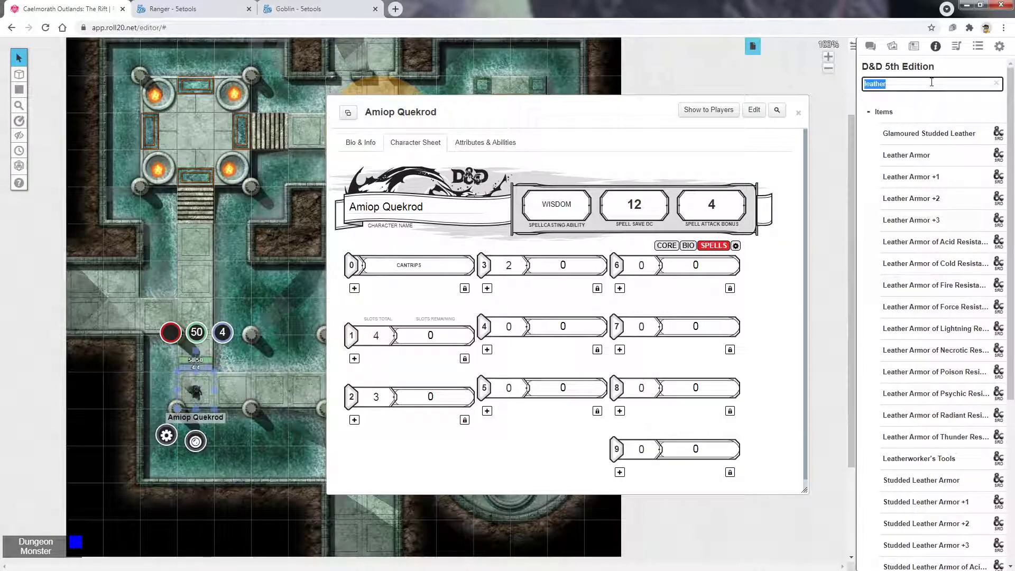
{"action": "key", "text": "BackSpace"}
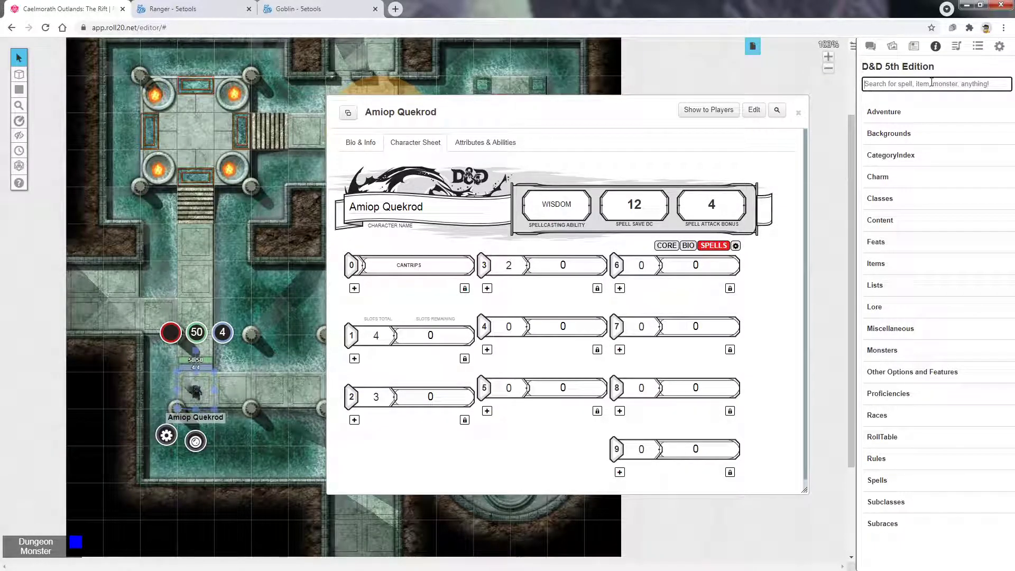
{"action": "type", "text": "hunter"}
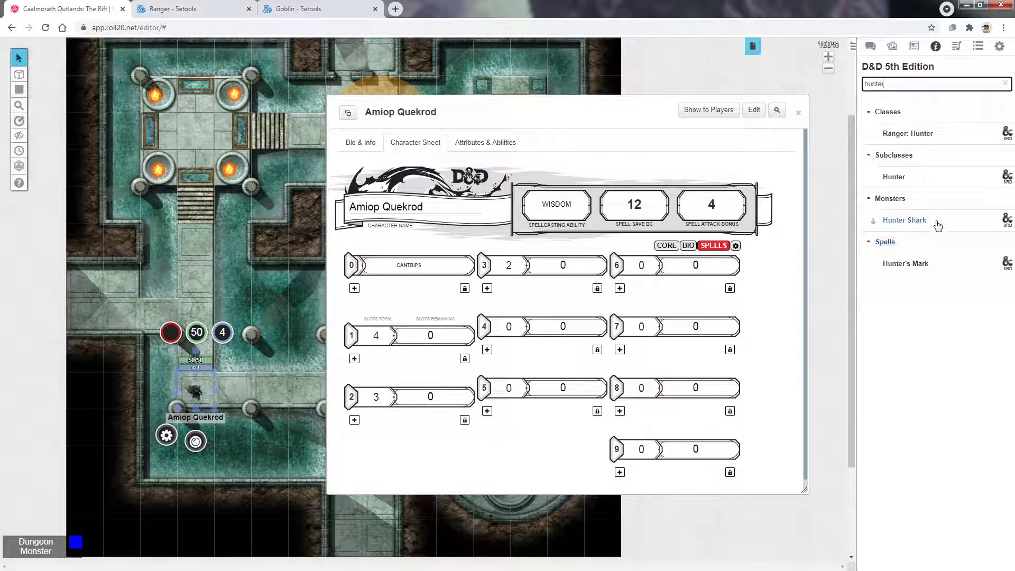
{"action": "left_click_drag", "start_coordinate": [950, 268], "coordinate": [475, 288]}
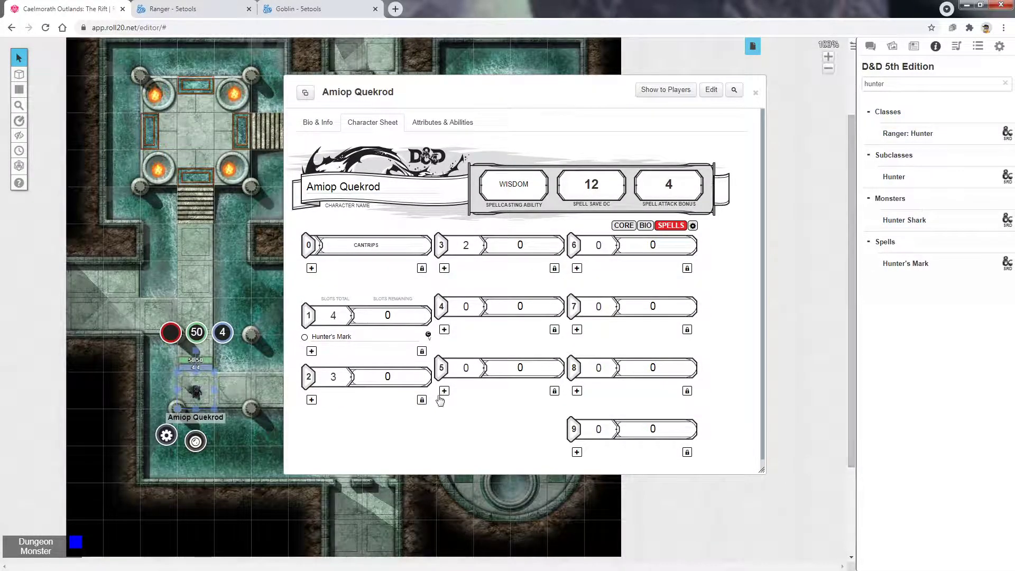
Expand the Hunter's Mark entry in the spell list and read its full description.
{"action": "left_click", "coordinate": [414, 336]}
{"action": "scroll", "coordinate": [409, 322], "scroll_direction": "down", "scroll_amount": 4}
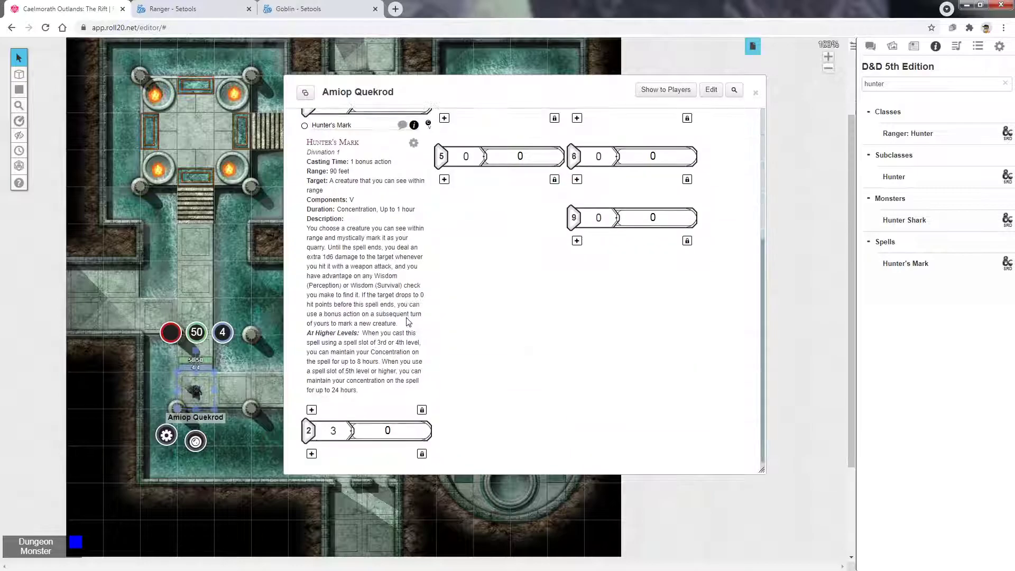
{"action": "scroll", "coordinate": [412, 232], "scroll_direction": "up", "scroll_amount": 1}
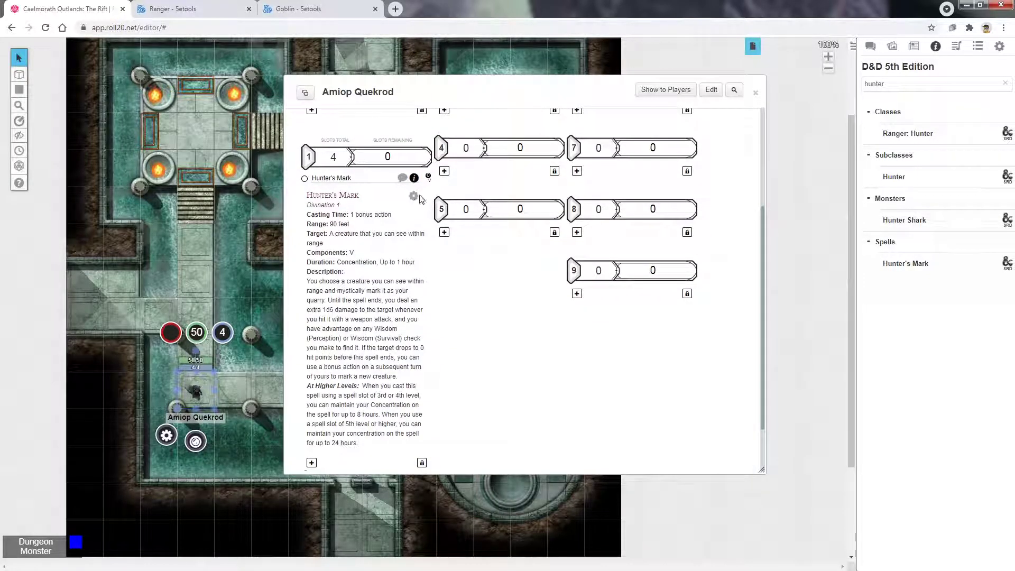
Open the Hunter's Mark spell settings and examine its components, output, damage and description options.
{"action": "left_click", "coordinate": [414, 197]}
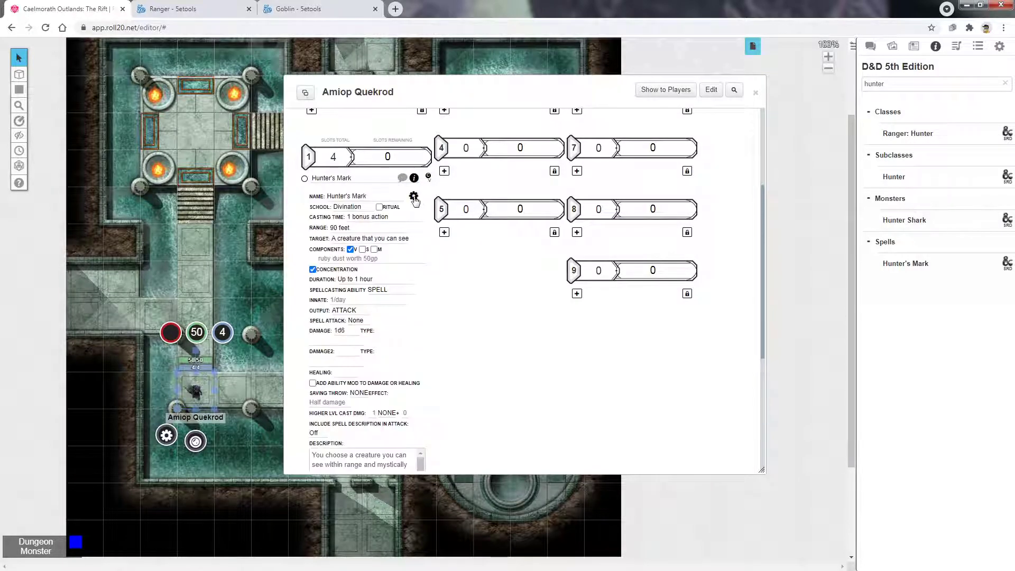
{"action": "scroll", "coordinate": [460, 317], "scroll_direction": "down", "scroll_amount": 2}
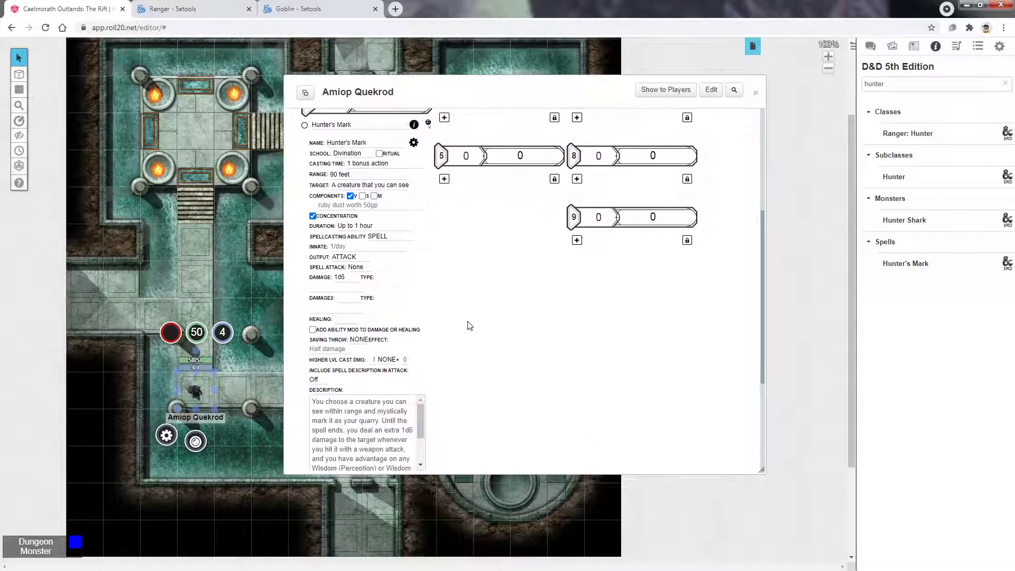
{"action": "scroll", "coordinate": [444, 379], "scroll_direction": "down", "scroll_amount": 1}
{"action": "scroll", "coordinate": [412, 310], "scroll_direction": "down", "scroll_amount": 1}
{"action": "scroll", "coordinate": [379, 337], "scroll_direction": "up", "scroll_amount": 3}
{"action": "scroll", "coordinate": [485, 354], "scroll_direction": "up", "scroll_amount": 2}
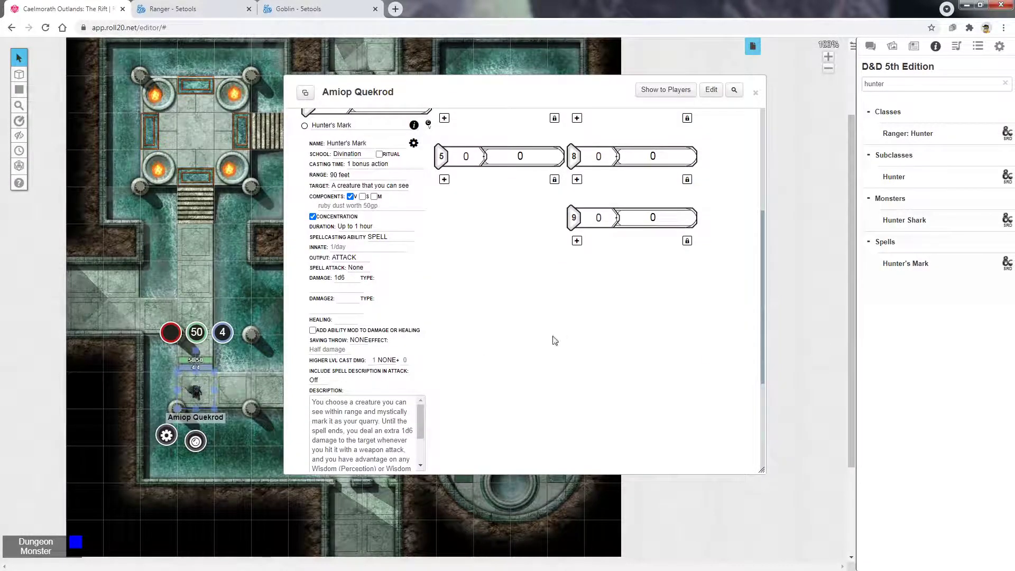
{"action": "scroll", "coordinate": [544, 351], "scroll_direction": "up", "scroll_amount": 1}
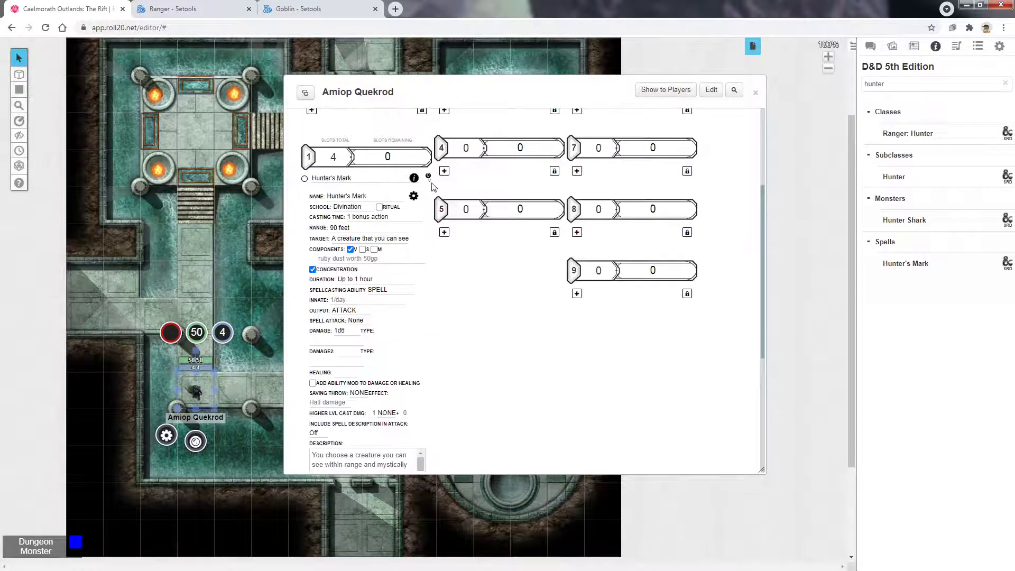
{"action": "scroll", "coordinate": [417, 181], "scroll_direction": "up", "scroll_amount": 5}
Roll the Longbow and Hunter's Mark attacks from the core sheet and show the Hunter's Mark spell description in chat.
{"action": "left_click", "coordinate": [624, 214]}
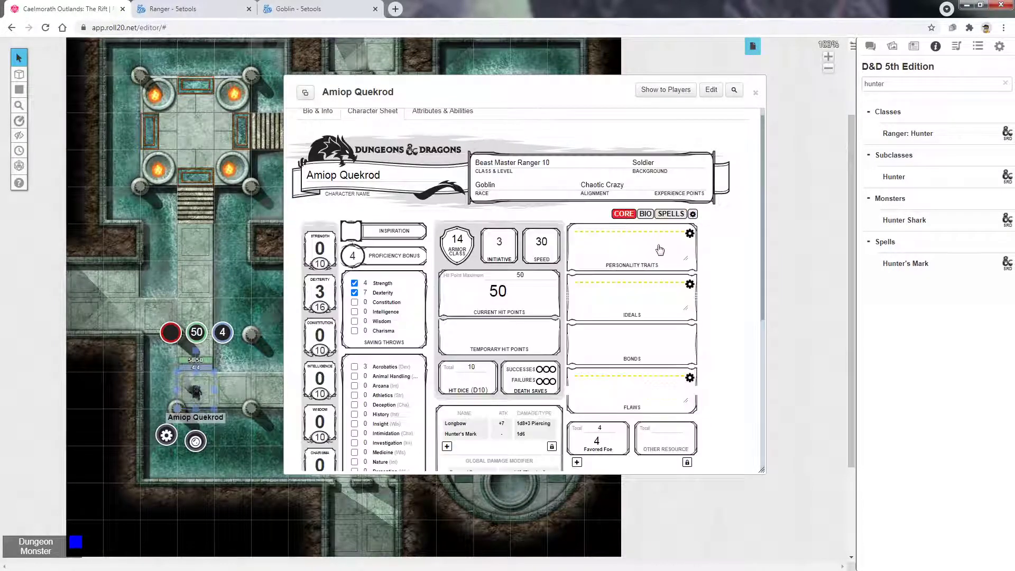
{"action": "scroll", "coordinate": [446, 237], "scroll_direction": "down", "scroll_amount": 4}
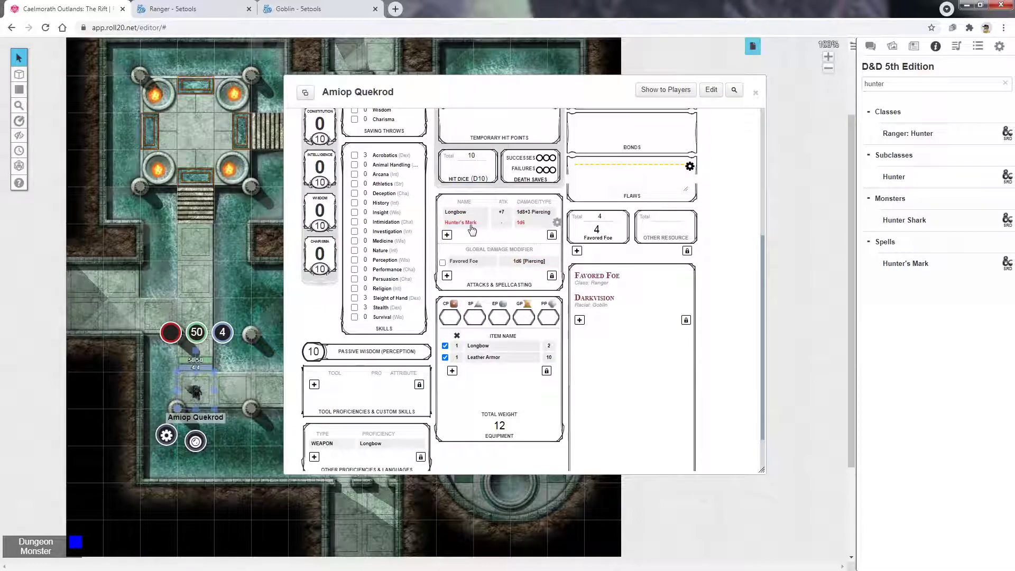
{"action": "left_click", "coordinate": [459, 214]}
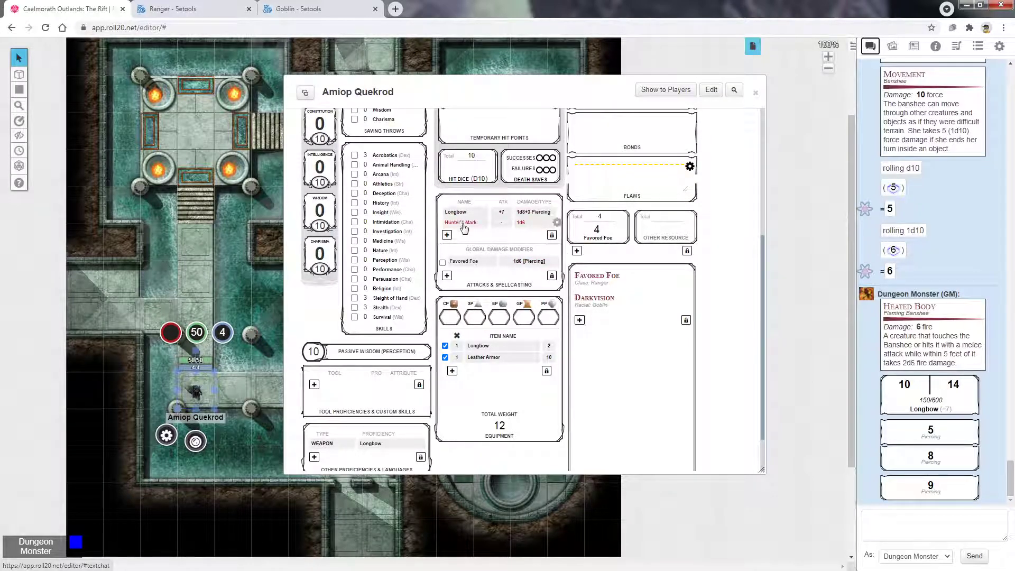
{"action": "left_click", "coordinate": [463, 225]}
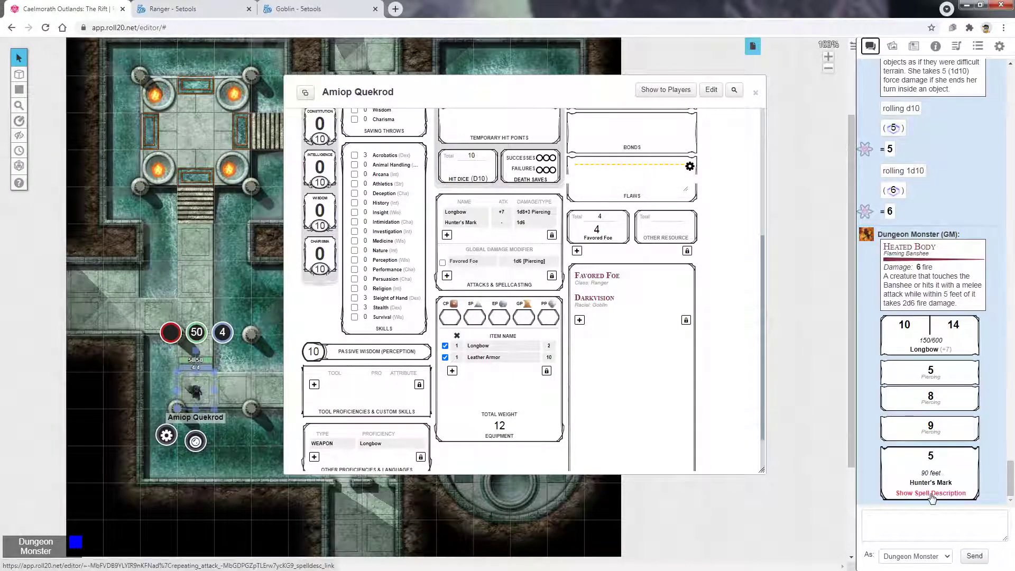
{"action": "left_click", "coordinate": [929, 497]}
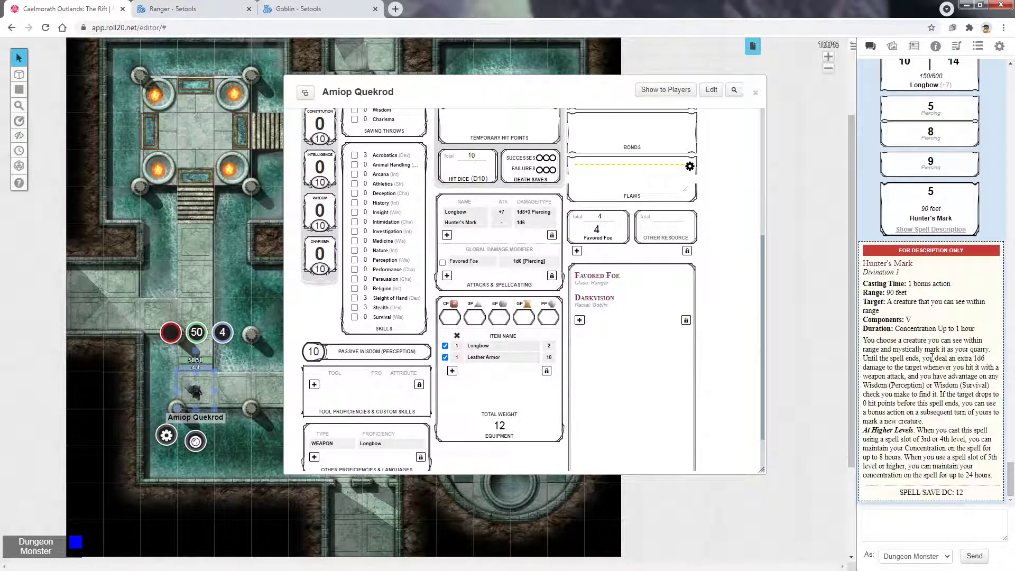
Set Amiop Quekrod's remaining hit dice to 10 on the core sheet.
{"action": "scroll", "coordinate": [604, 397], "scroll_direction": "up", "scroll_amount": 5}
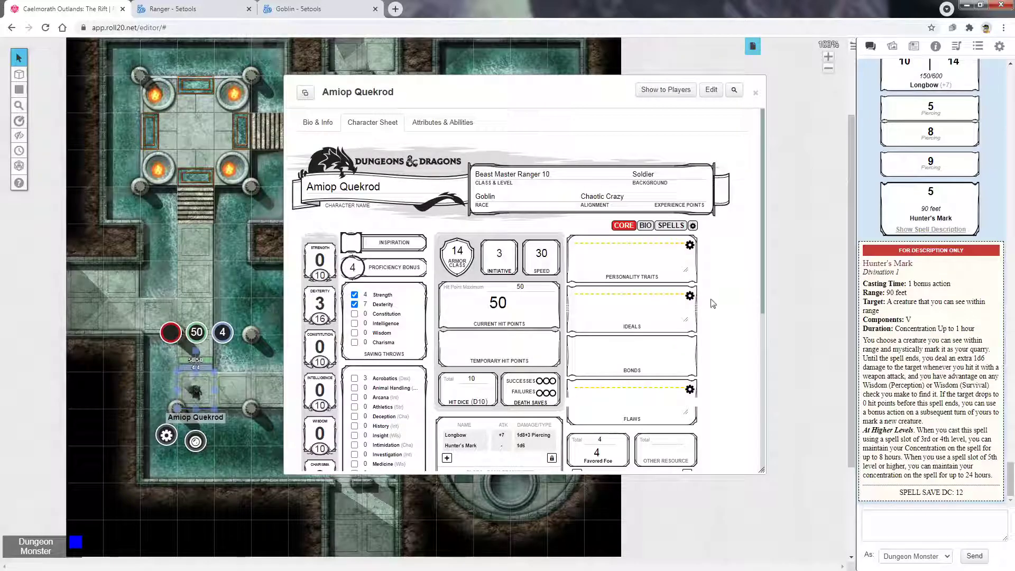
{"action": "scroll", "coordinate": [713, 303], "scroll_direction": "down", "scroll_amount": 1}
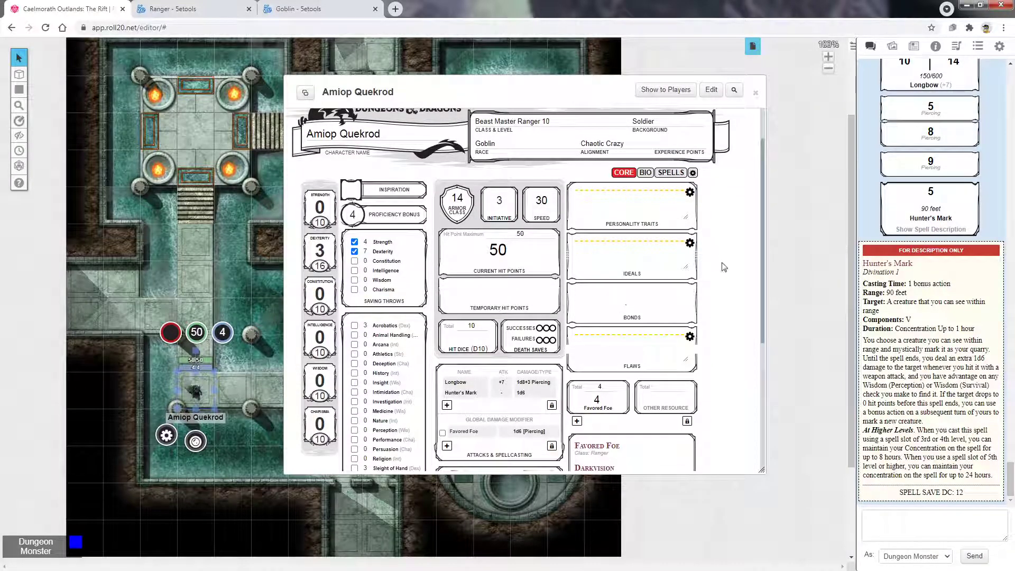
{"action": "left_click", "coordinate": [466, 334]}
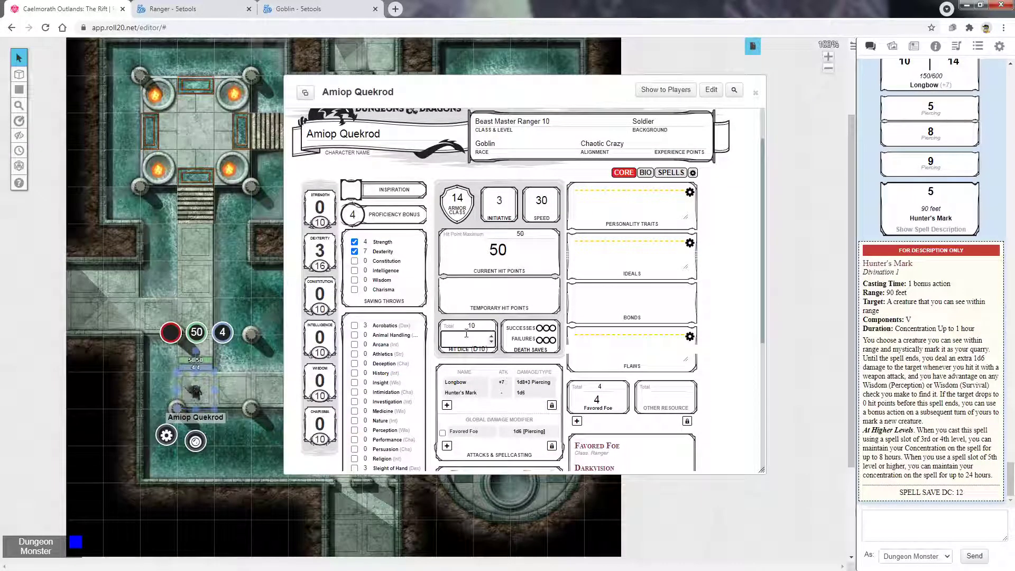
{"action": "type", "text": "10"}
{"action": "key", "text": "Return"}
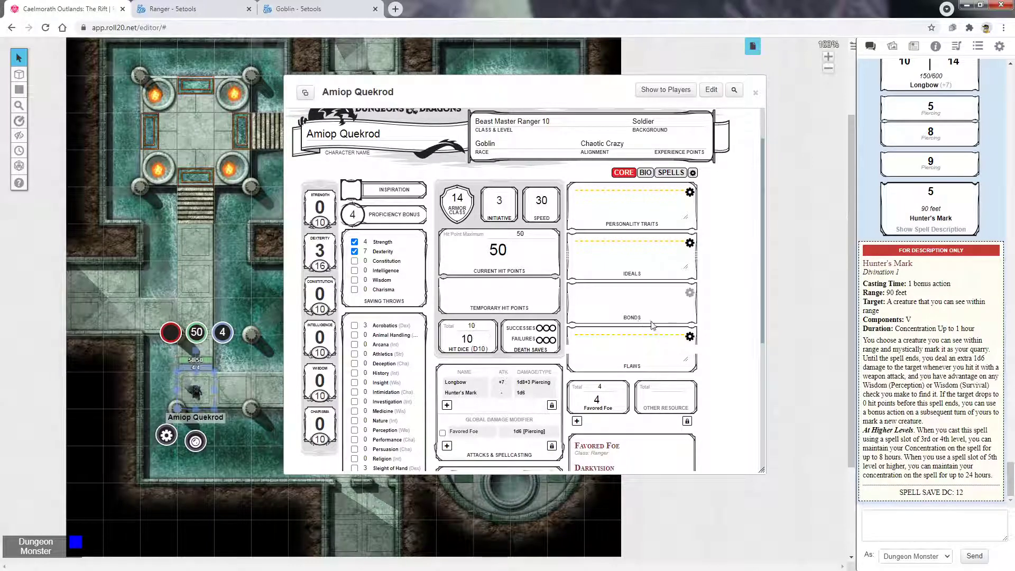
Add a blank spell entry below Hunter's Mark in the level 1 list on the spells page.
{"action": "left_click", "coordinate": [667, 174]}
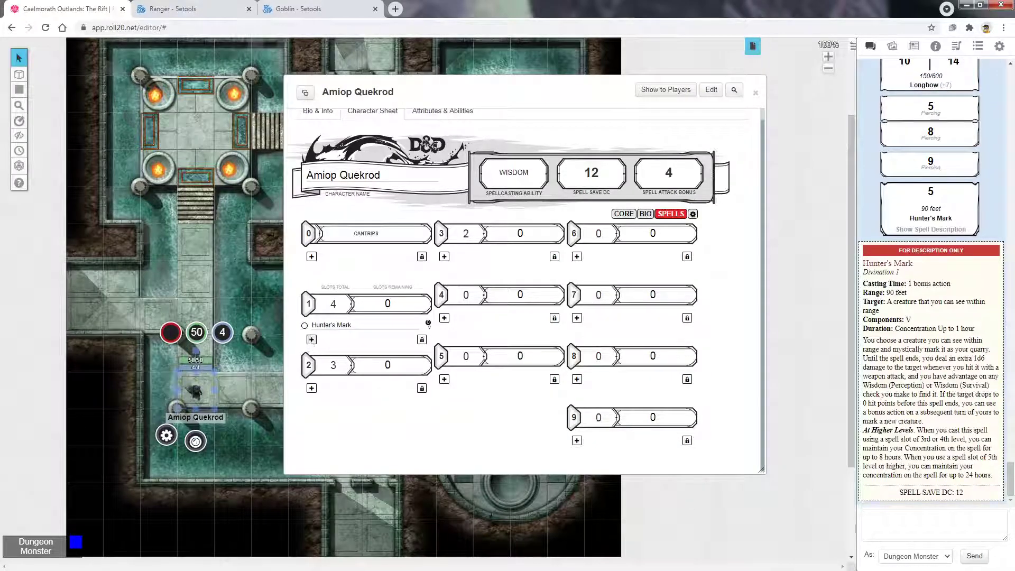
{"action": "left_click", "coordinate": [311, 339]}
{"action": "left_click", "coordinate": [415, 341]}
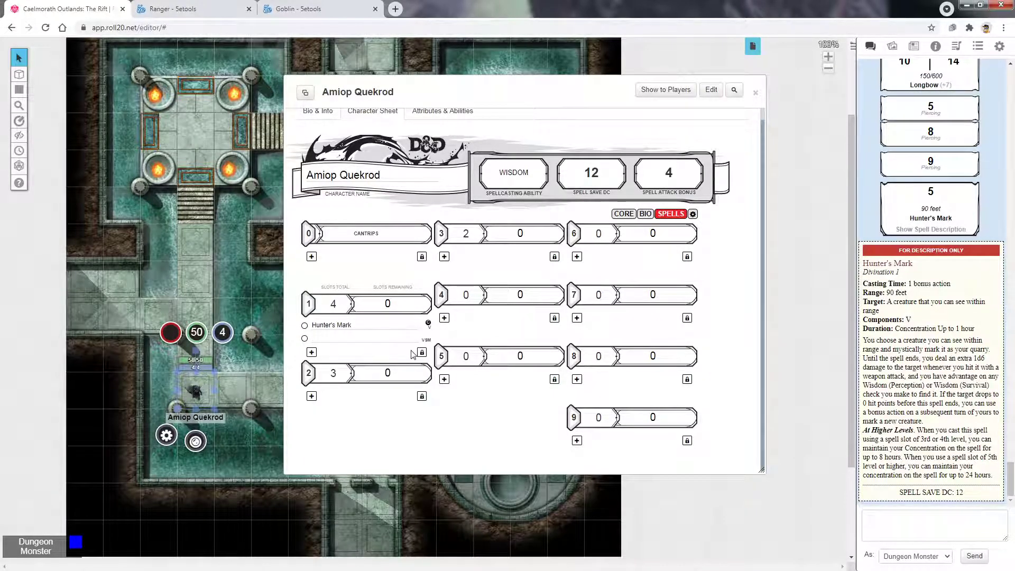
Search the D&D 5th Edition compendium for "fireball".
{"action": "left_click", "coordinate": [935, 46]}
{"action": "double_click", "coordinate": [924, 79]}
{"action": "type", "text": "fireball"}
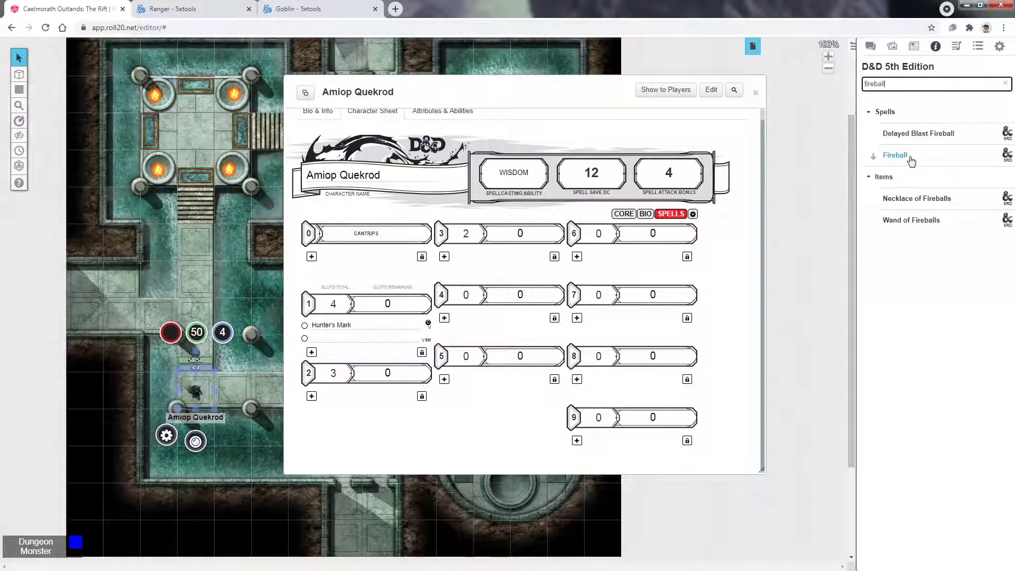
Review the compendium entry for the Fireball spell, then close it and add Fireball to the character sheet's spells.
{"action": "left_click", "coordinate": [909, 157]}
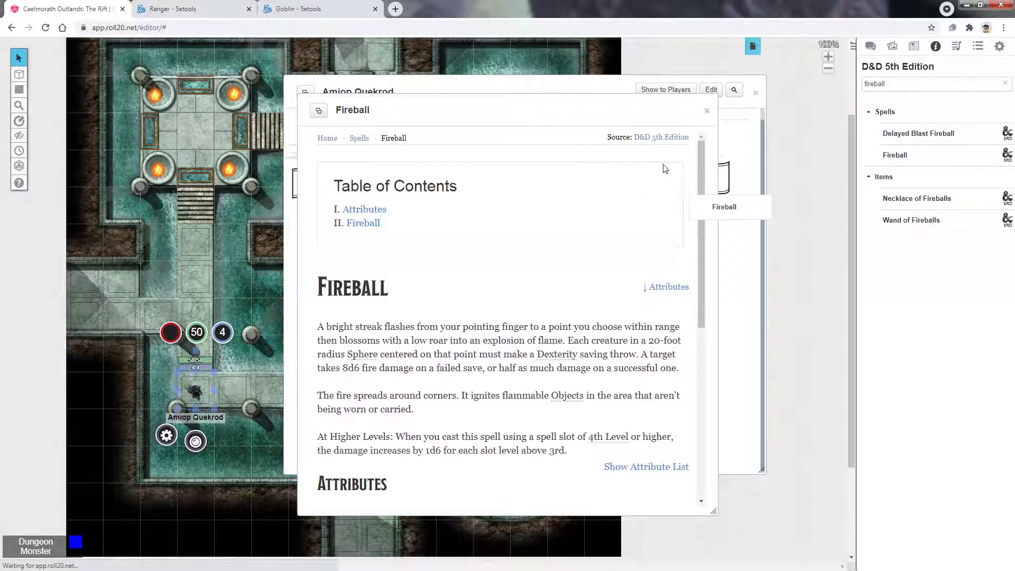
{"action": "scroll", "coordinate": [632, 185], "scroll_direction": "down", "scroll_amount": 3}
{"action": "left_click_drag", "start_coordinate": [706, 114], "coordinate": [708, 123]}
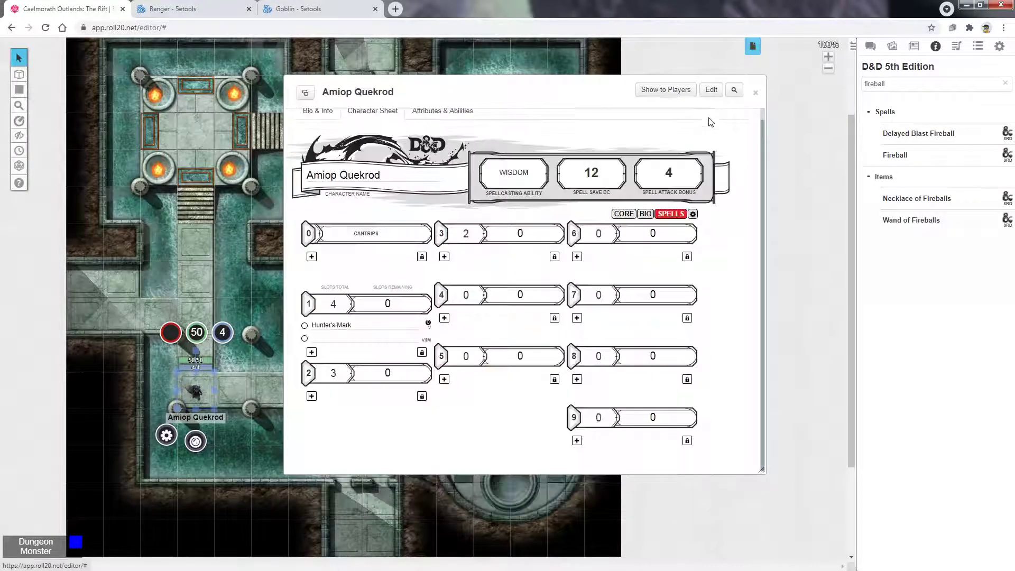
{"action": "left_click_drag", "start_coordinate": [593, 98], "coordinate": [504, 106]}
{"action": "left_click_drag", "start_coordinate": [910, 158], "coordinate": [509, 256]}
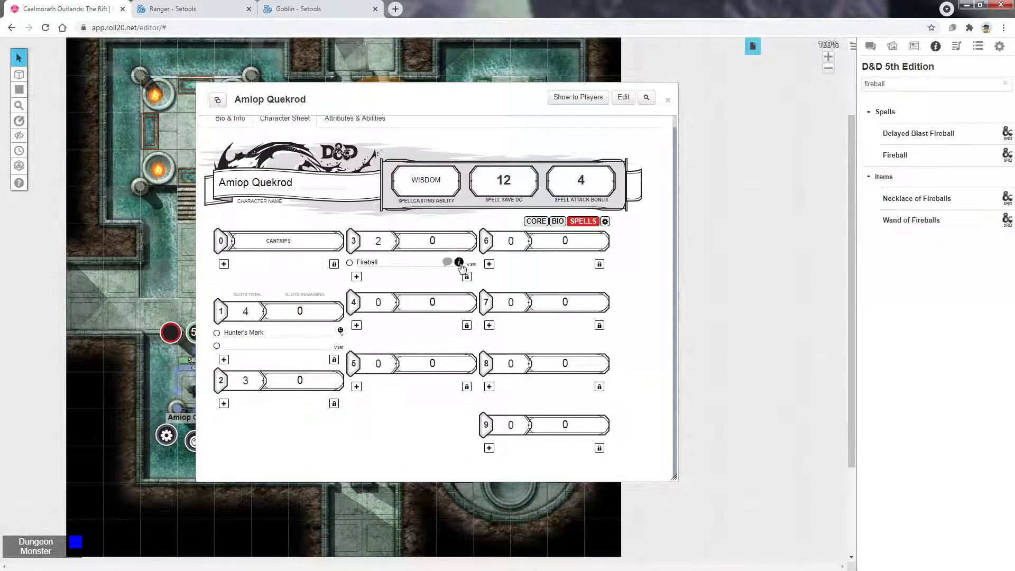
Review the attack, damage and description settings of the Fireball spell on the character sheet.
{"action": "left_click", "coordinate": [460, 262]}
{"action": "left_click", "coordinate": [458, 280]}
{"action": "scroll", "coordinate": [458, 288], "scroll_direction": "down", "scroll_amount": 2}
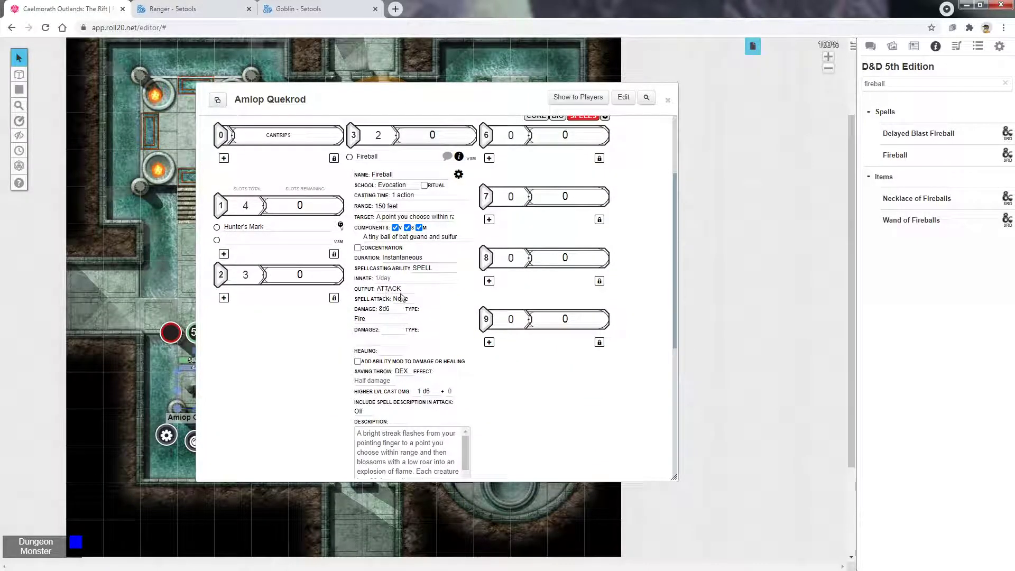
{"action": "scroll", "coordinate": [422, 303], "scroll_direction": "down", "scroll_amount": 2}
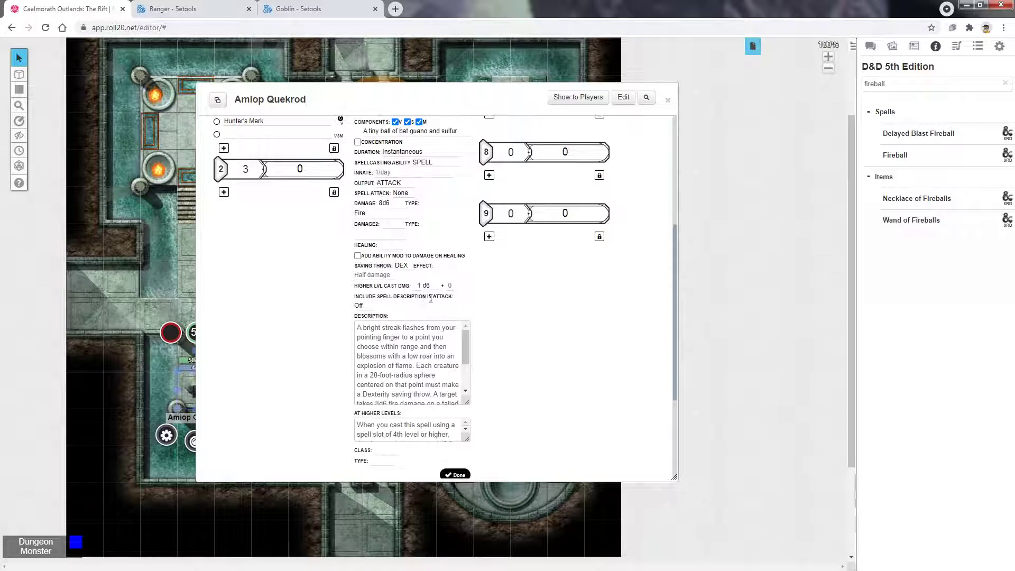
{"action": "scroll", "coordinate": [431, 299], "scroll_direction": "up", "scroll_amount": 5}
{"action": "left_click", "coordinate": [460, 263]}
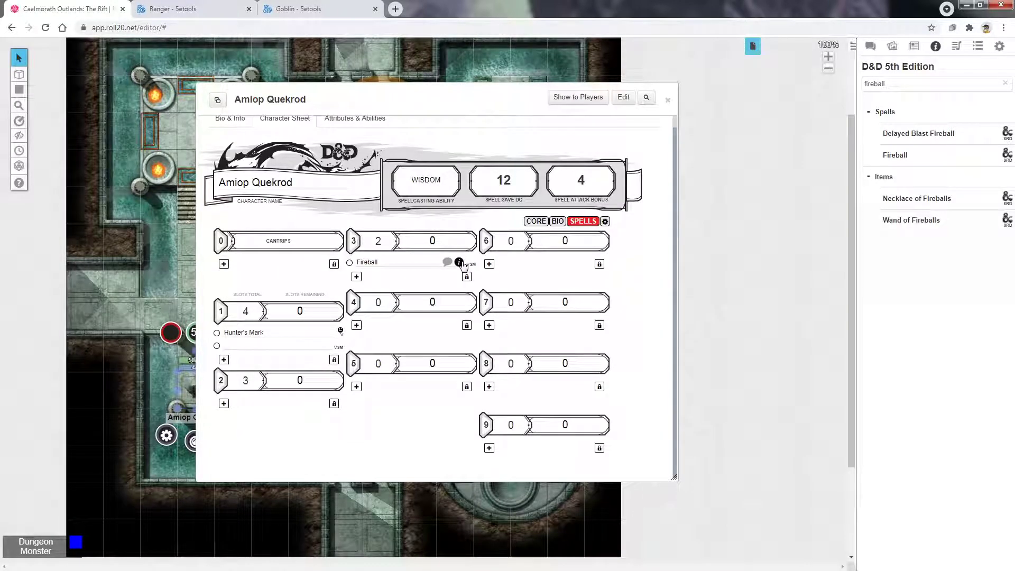
Search the compendium for "lightning" and add the Lightning Bolt spell to the character sheet.
{"action": "double_click", "coordinate": [927, 79]}
{"action": "type", "text": "lightning"}
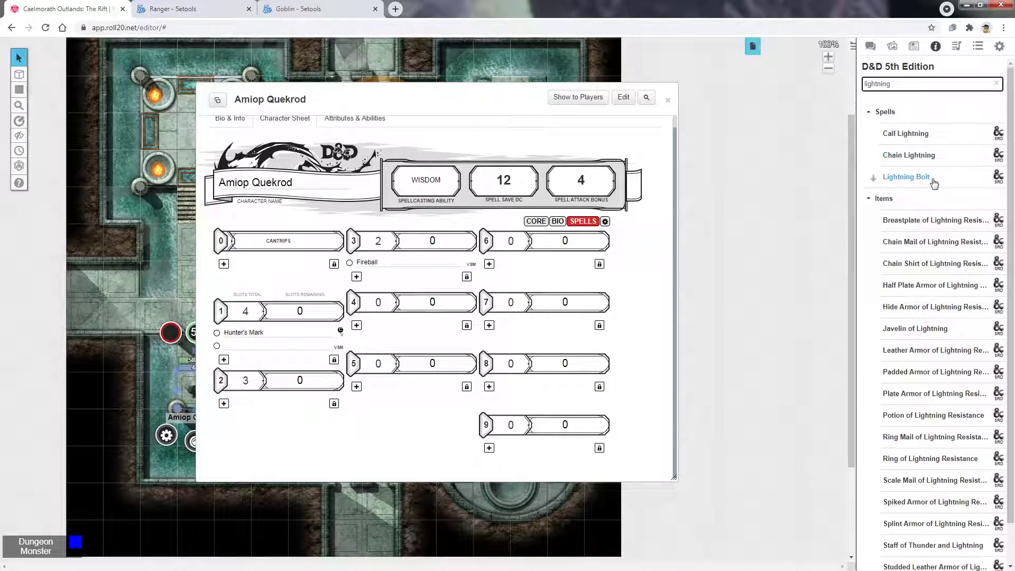
{"action": "left_click_drag", "start_coordinate": [933, 178], "coordinate": [478, 279]}
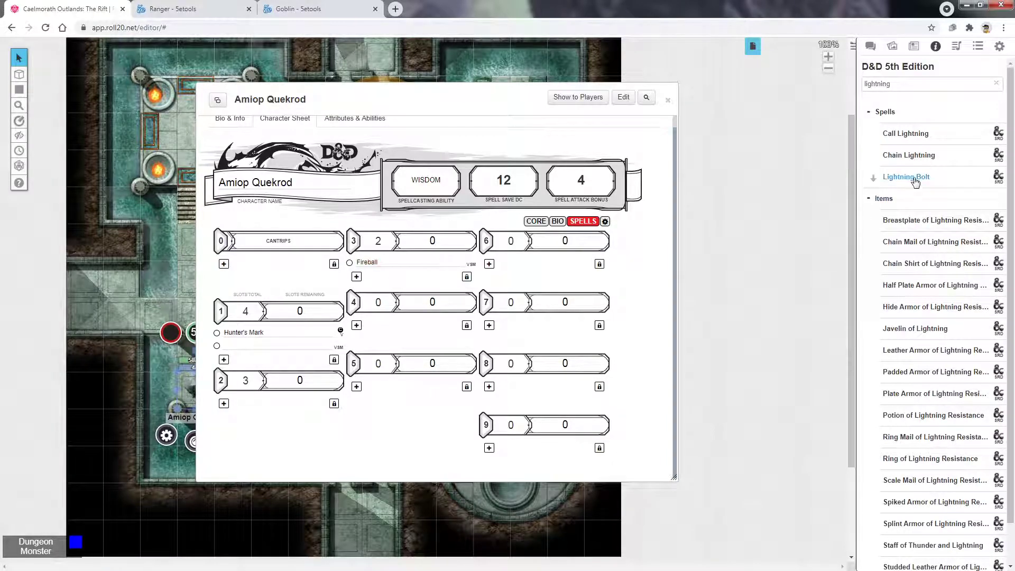
{"action": "left_click_drag", "start_coordinate": [916, 181], "coordinate": [433, 241]}
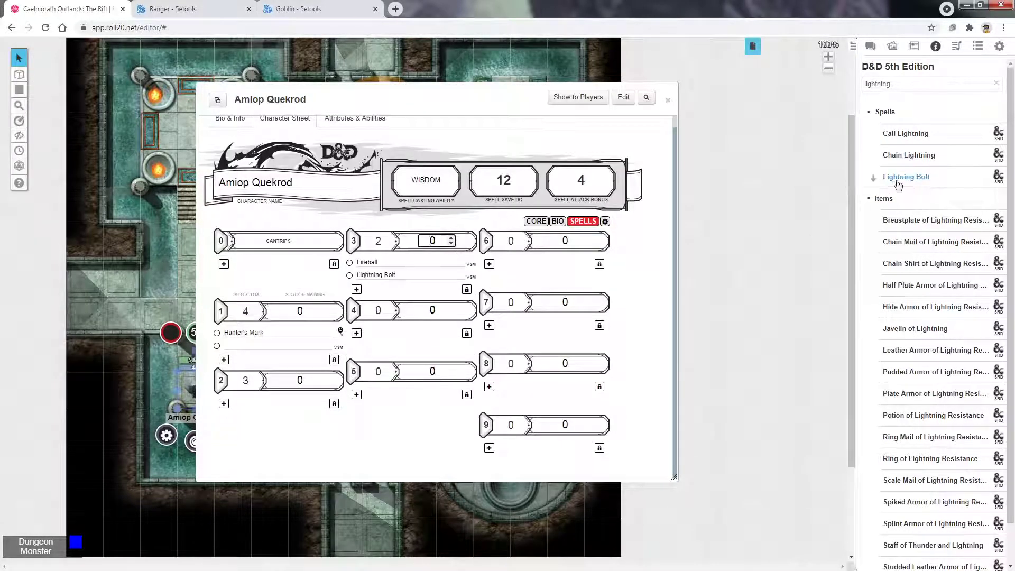
Open the Lightning Bolt spell's settings and check its spellcasting ability options, keeping SPELL.
{"action": "left_click", "coordinate": [458, 275]}
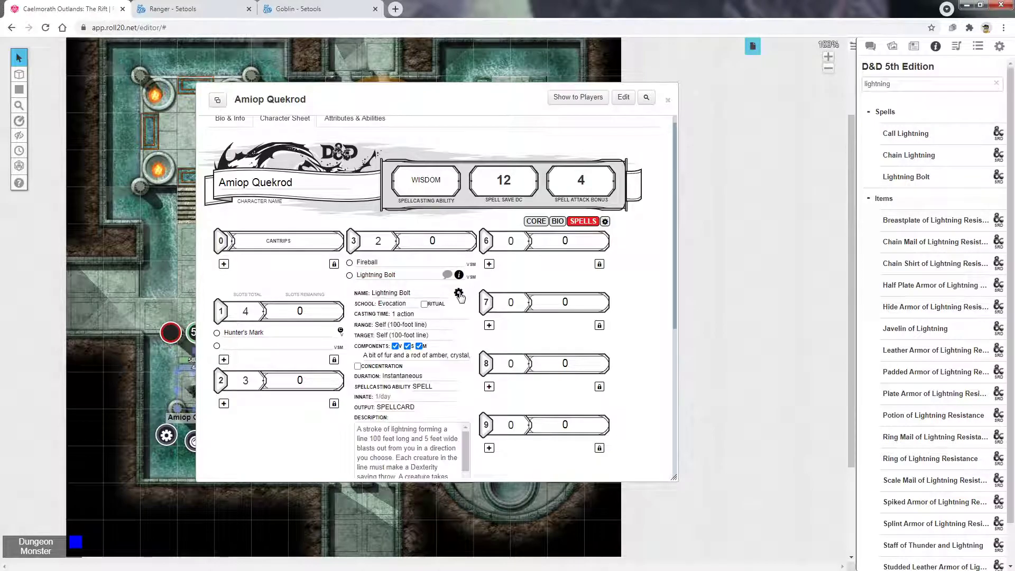
{"action": "scroll", "coordinate": [451, 317], "scroll_direction": "down", "scroll_amount": 1}
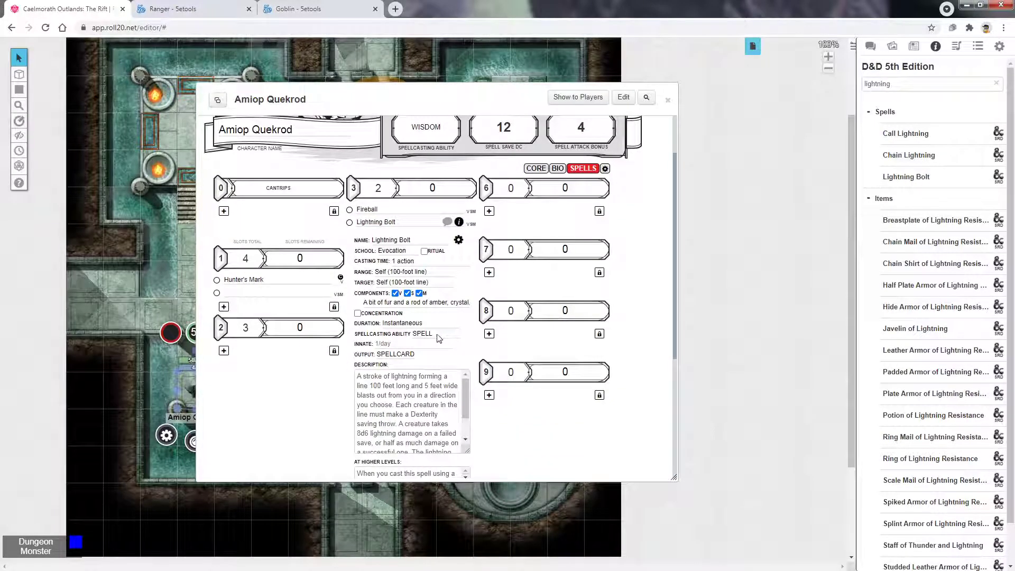
{"action": "left_click", "coordinate": [428, 334]}
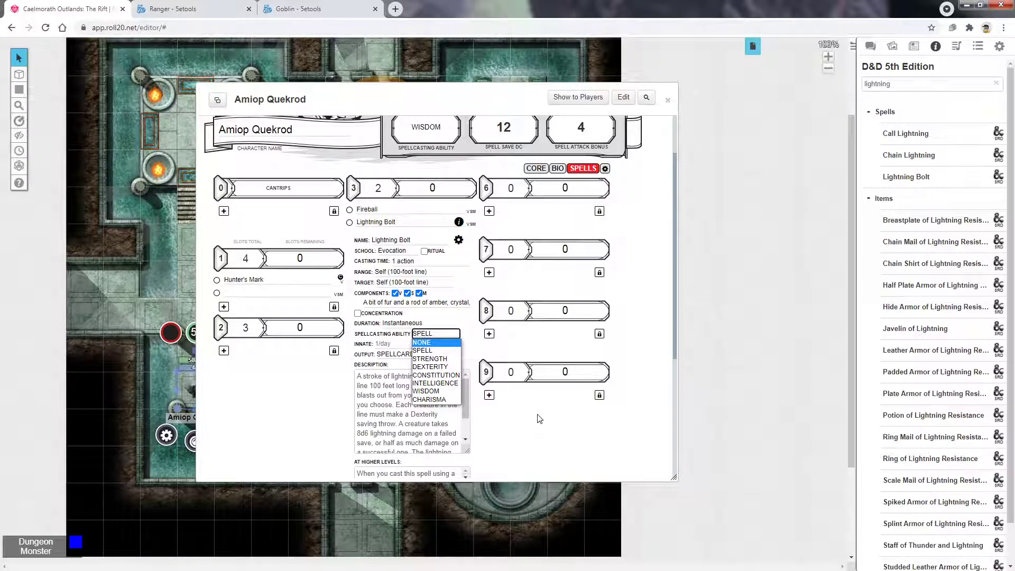
{"action": "left_click", "coordinate": [457, 321]}
{"action": "left_click", "coordinate": [439, 336]}
{"action": "left_click", "coordinate": [453, 317]}
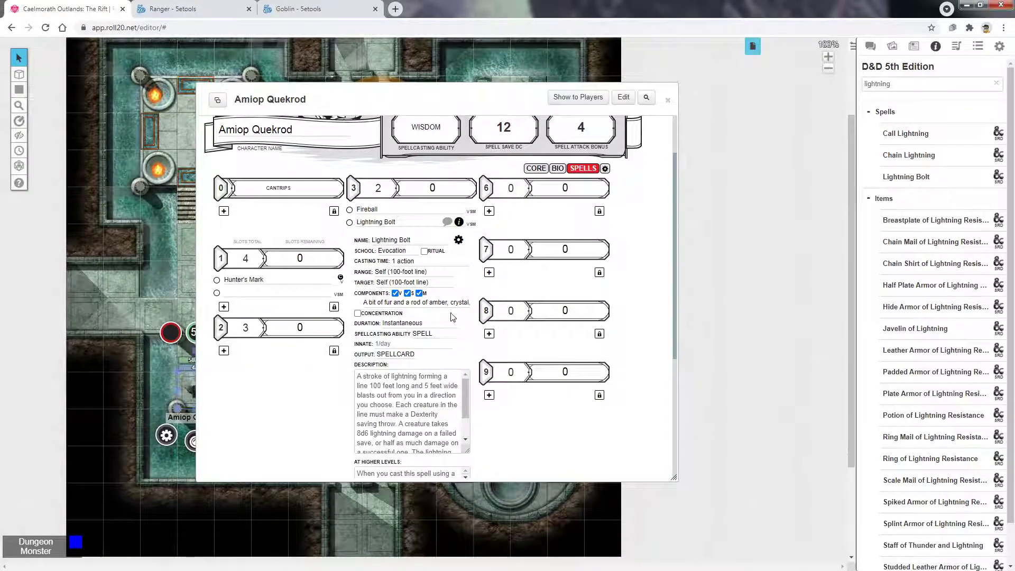
Set the Lightning Bolt spell's output to ATTACK.
{"action": "left_click", "coordinate": [396, 354]}
{"action": "scroll", "coordinate": [427, 358], "scroll_direction": "down", "scroll_amount": 2}
{"action": "left_click", "coordinate": [404, 258]}
{"action": "left_click", "coordinate": [455, 268]}
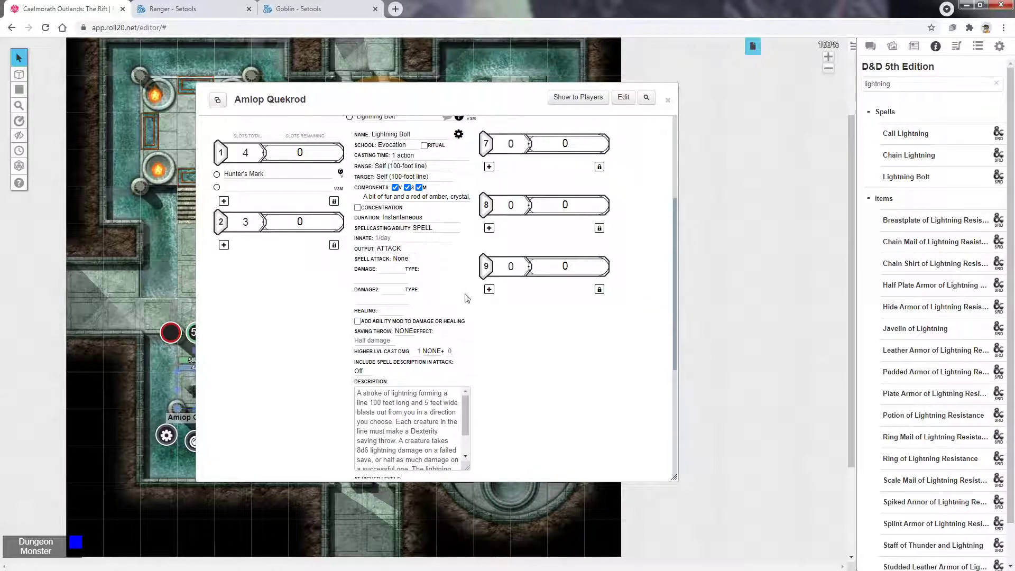
Set Lightning Bolt's damage to 8d6 with the damage type Lightning.
{"action": "left_click", "coordinate": [390, 268]}
{"action": "type", "text": "8d6"}
{"action": "key", "text": "Tab"}
{"action": "type", "text": "Liog"}
{"action": "key", "text": "BackSpace"}
{"action": "key", "text": "BackSpace"}
{"action": "type", "text": "ghtning"}
{"action": "key", "text": "Return"}
Set Lightning Bolt's saving throw to DEX, keep the spell description in attack Off, and finish editing the spell.
{"action": "left_click", "coordinate": [402, 331]}
{"action": "left_click", "coordinate": [399, 356]}
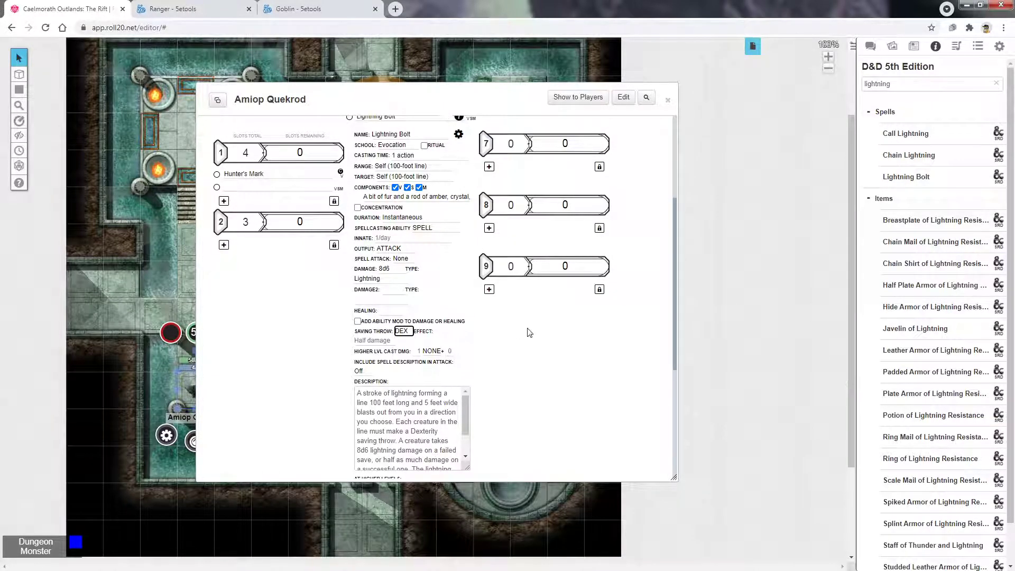
{"action": "left_click", "coordinate": [361, 371]}
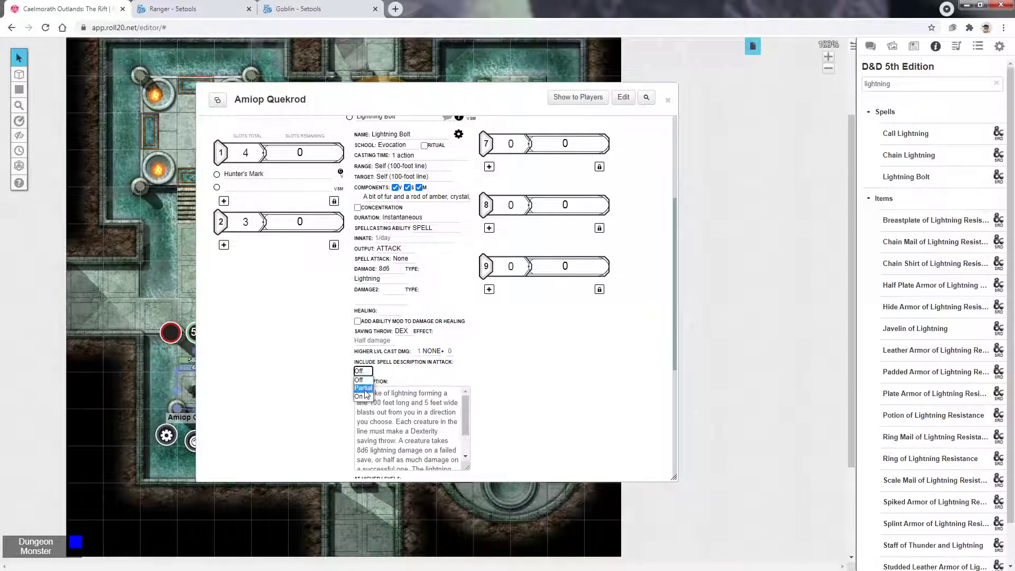
{"action": "left_click", "coordinate": [358, 380]}
{"action": "scroll", "coordinate": [569, 362], "scroll_direction": "down", "scroll_amount": 1}
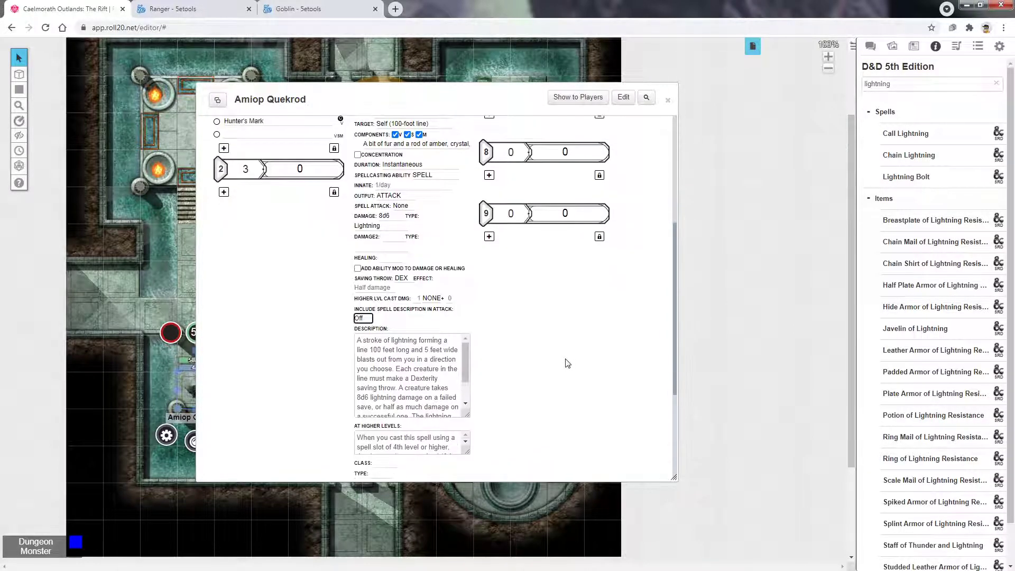
{"action": "scroll", "coordinate": [496, 351], "scroll_direction": "down", "scroll_amount": 1}
{"action": "left_click", "coordinate": [454, 436]}
{"action": "scroll", "coordinate": [512, 359], "scroll_direction": "up", "scroll_amount": 4}
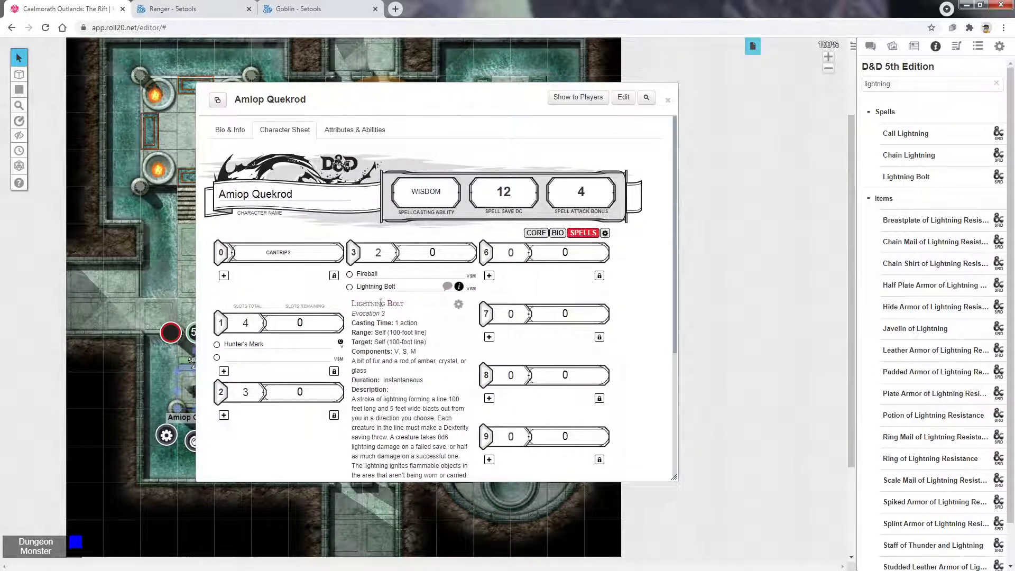
Cast Lightning Bolt from the character sheet and try to show its spell description from the chat roll.
{"action": "left_click", "coordinate": [376, 286]}
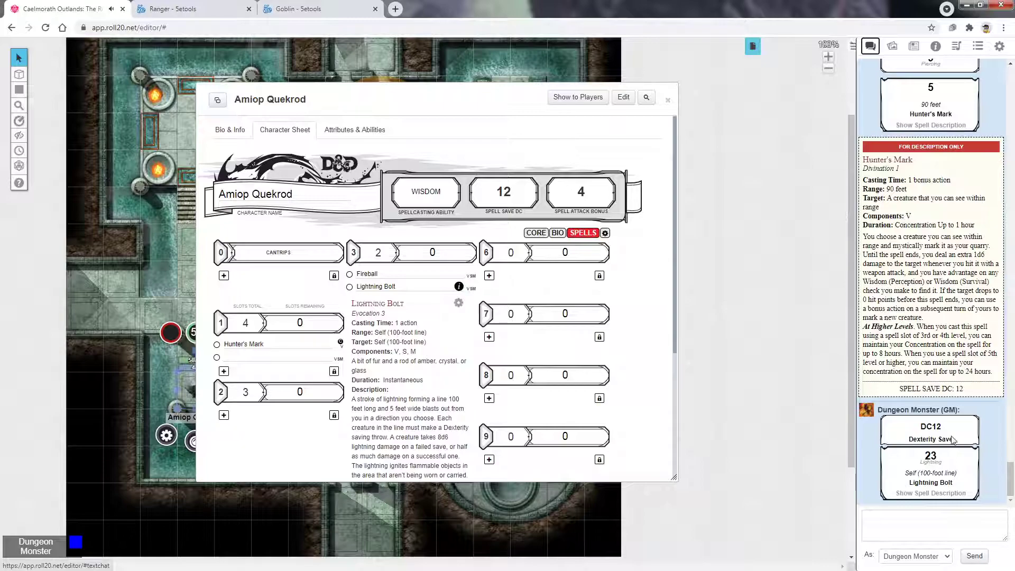
{"action": "mouse_move", "coordinate": [934, 461]}
{"action": "scroll", "coordinate": [488, 298], "scroll_direction": "down", "scroll_amount": 3}
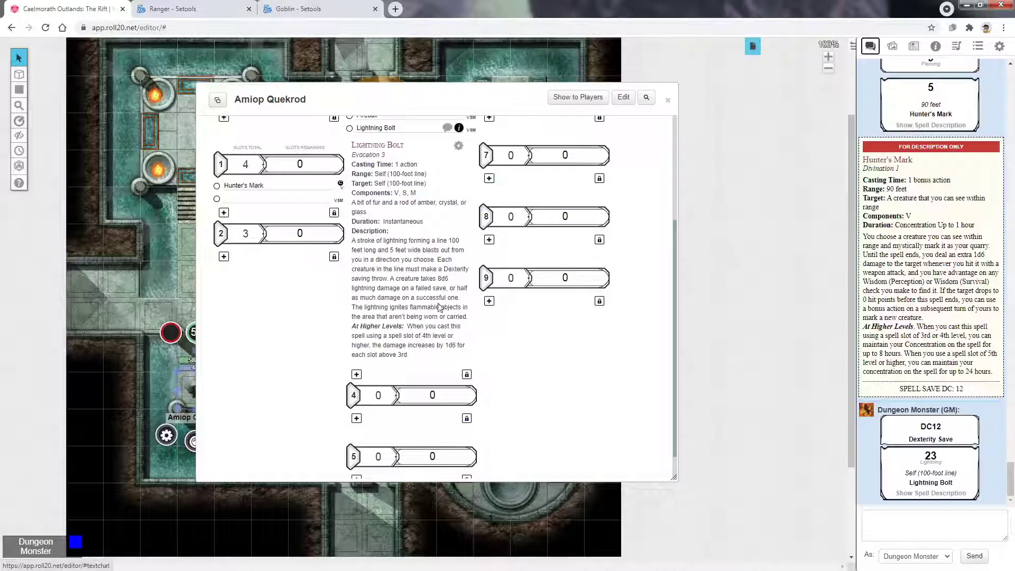
{"action": "scroll", "coordinate": [438, 302], "scroll_direction": "up", "scroll_amount": 2}
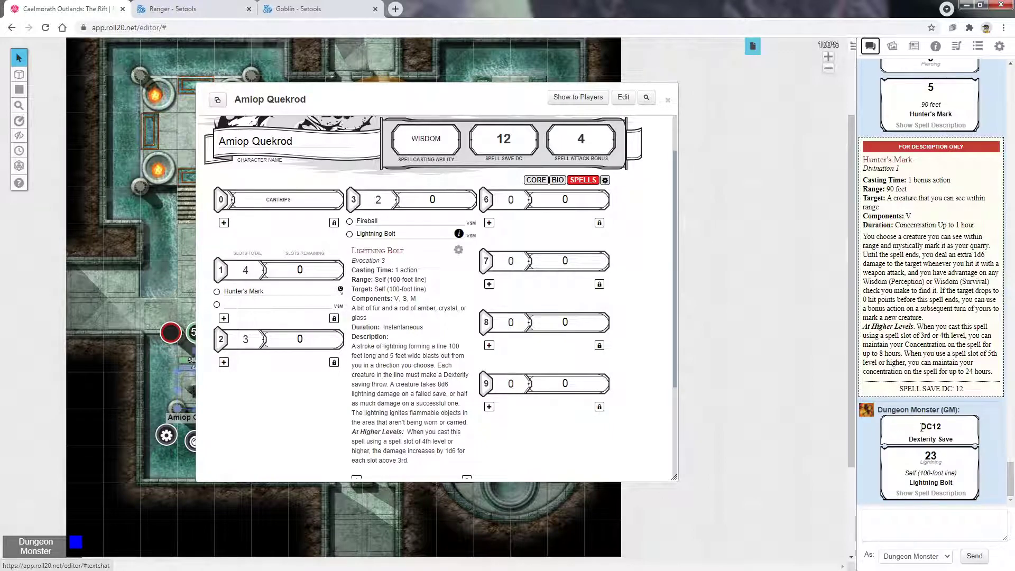
{"action": "left_click_drag", "start_coordinate": [901, 427], "coordinate": [969, 481]}
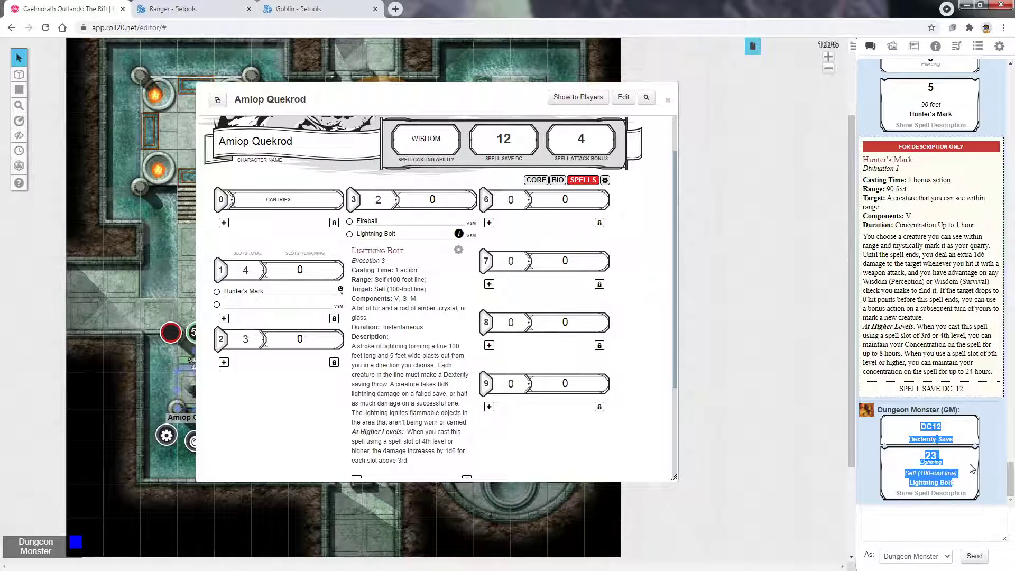
{"action": "left_click", "coordinate": [912, 493]}
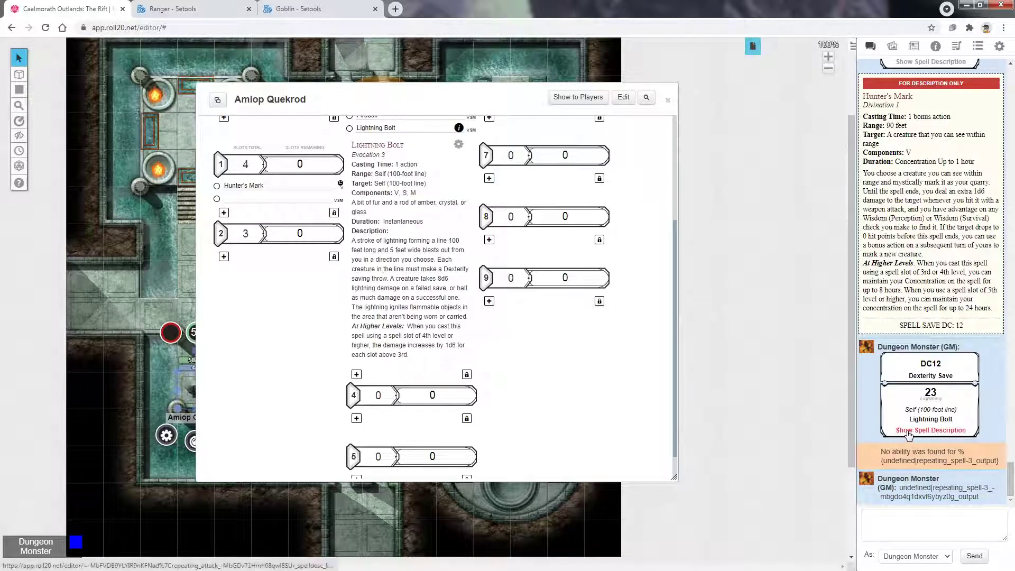
Examine the Hunter's Mark description in the chat, including its extra 1d6 damage, and the rolls around it.
{"action": "scroll", "coordinate": [909, 434], "scroll_direction": "up", "scroll_amount": 2}
{"action": "left_click_drag", "start_coordinate": [875, 288], "coordinate": [966, 350]}
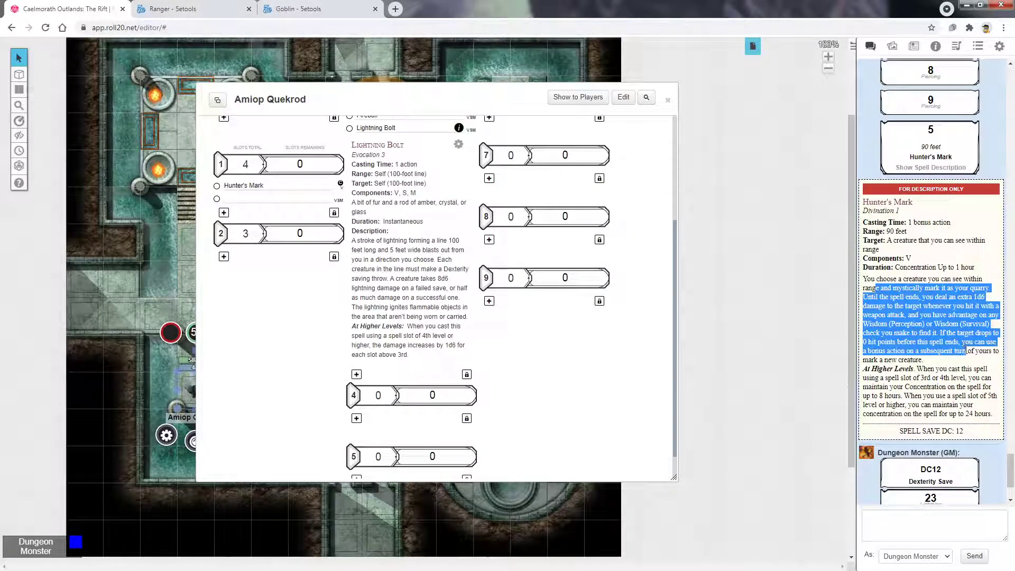
{"action": "left_click_drag", "start_coordinate": [923, 296], "coordinate": [993, 302]}
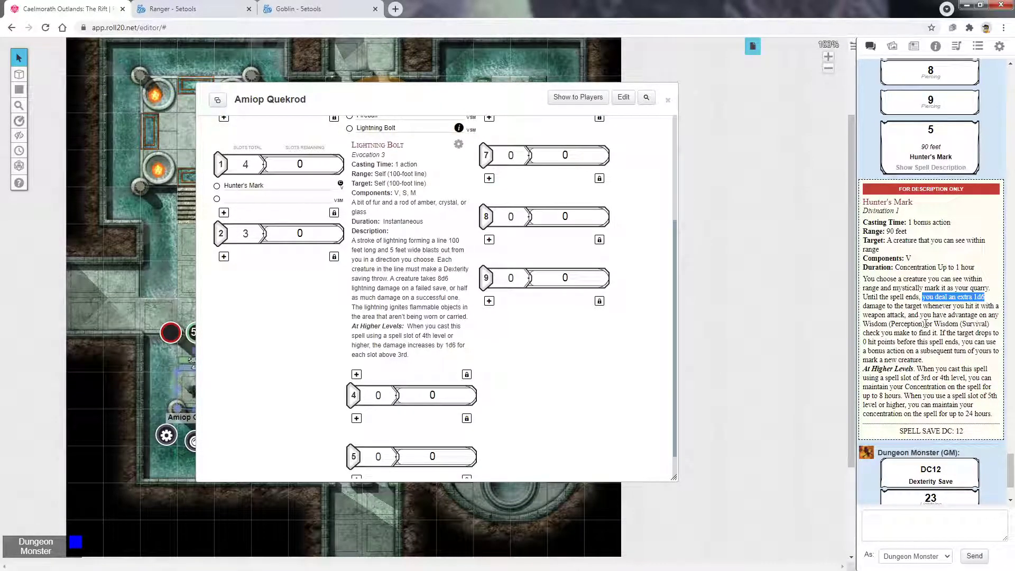
{"action": "scroll", "coordinate": [925, 324], "scroll_direction": "up", "scroll_amount": 3}
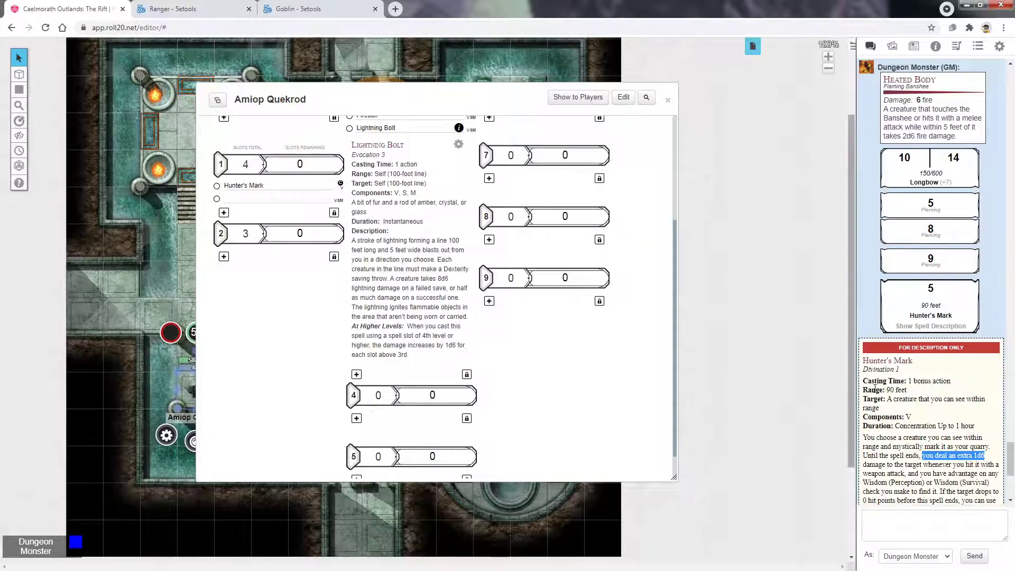
{"action": "scroll", "coordinate": [884, 381], "scroll_direction": "down", "scroll_amount": 1}
{"action": "scroll", "coordinate": [883, 381], "scroll_direction": "down", "scroll_amount": 4}
{"action": "scroll", "coordinate": [402, 275], "scroll_direction": "up", "scroll_amount": 3}
Cast Fireball at Level 3 and show its spell description in the chat.
{"action": "left_click", "coordinate": [376, 276]}
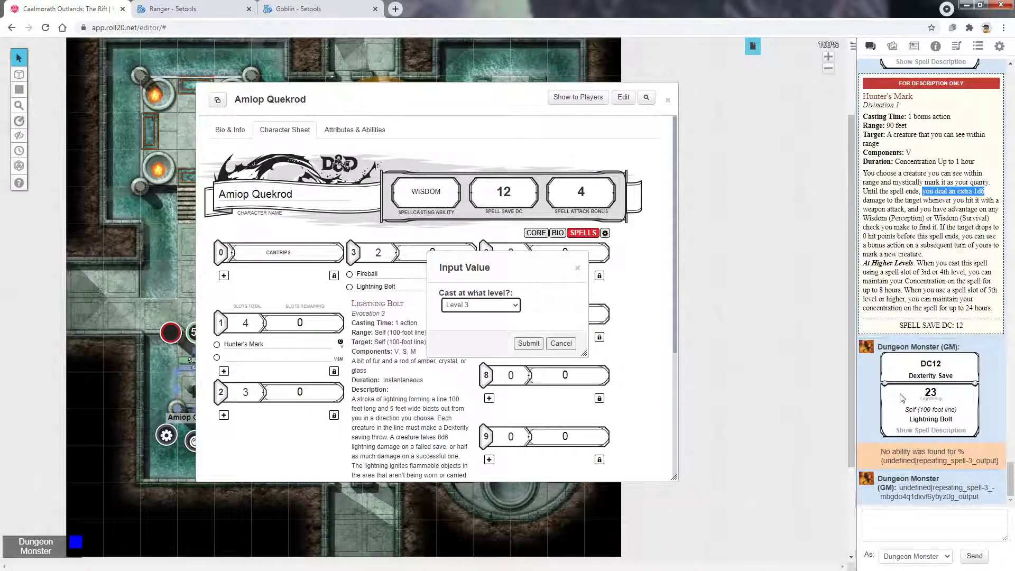
{"action": "left_click", "coordinate": [529, 345]}
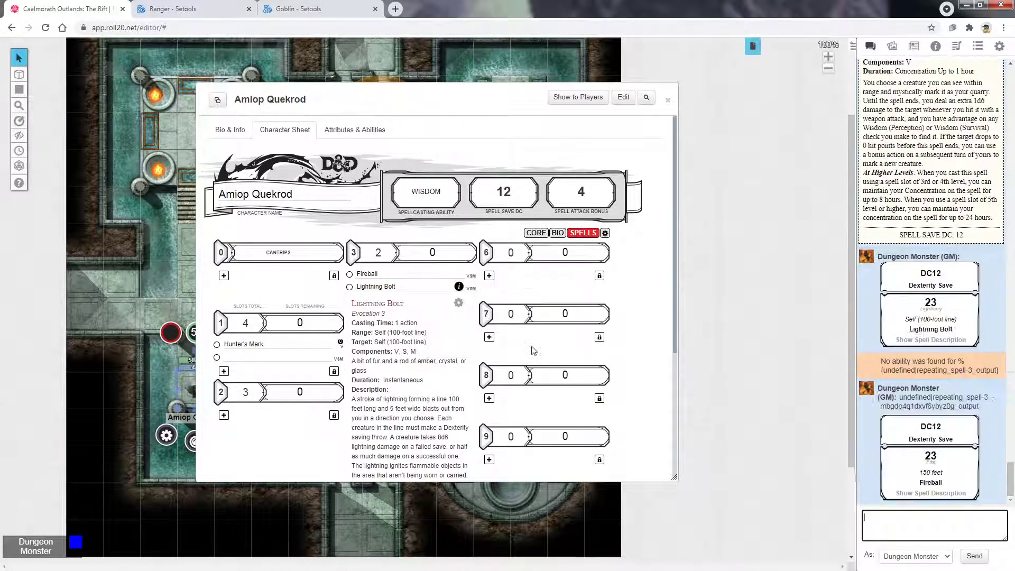
{"action": "left_click", "coordinate": [927, 494]}
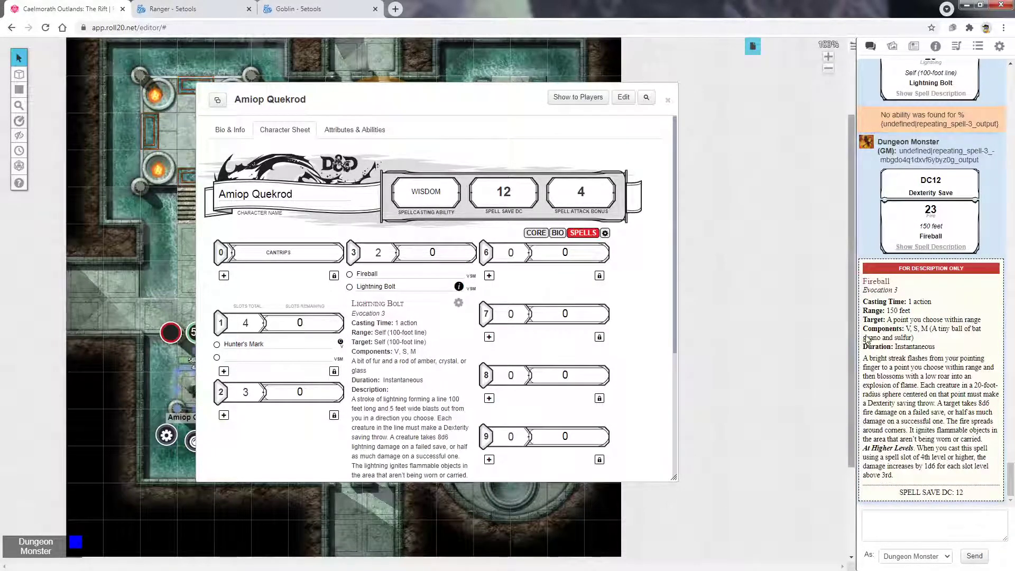
{"action": "left_click_drag", "start_coordinate": [923, 211], "coordinate": [952, 233]}
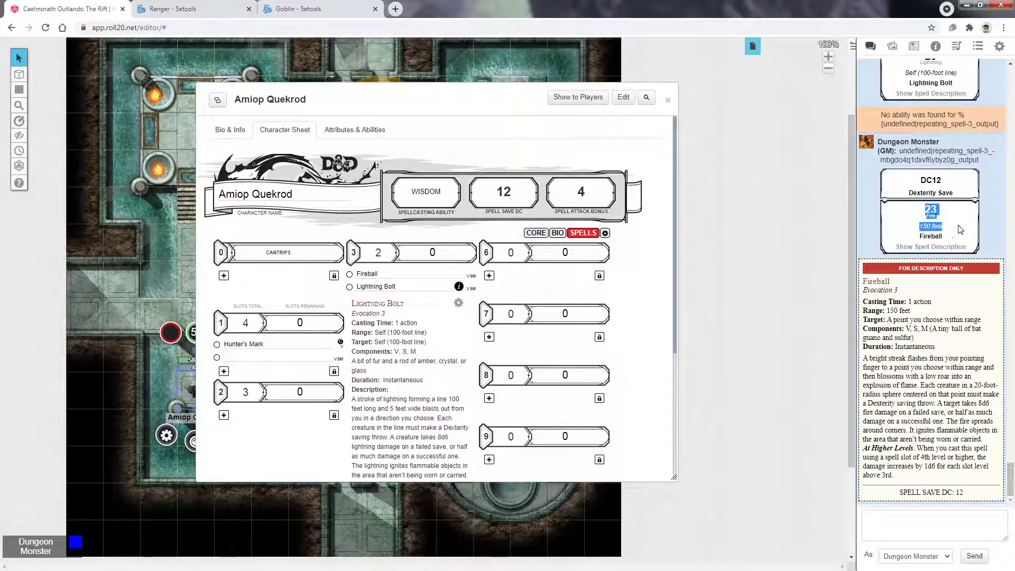
{"action": "left_click_drag", "start_coordinate": [907, 187], "coordinate": [949, 194]}
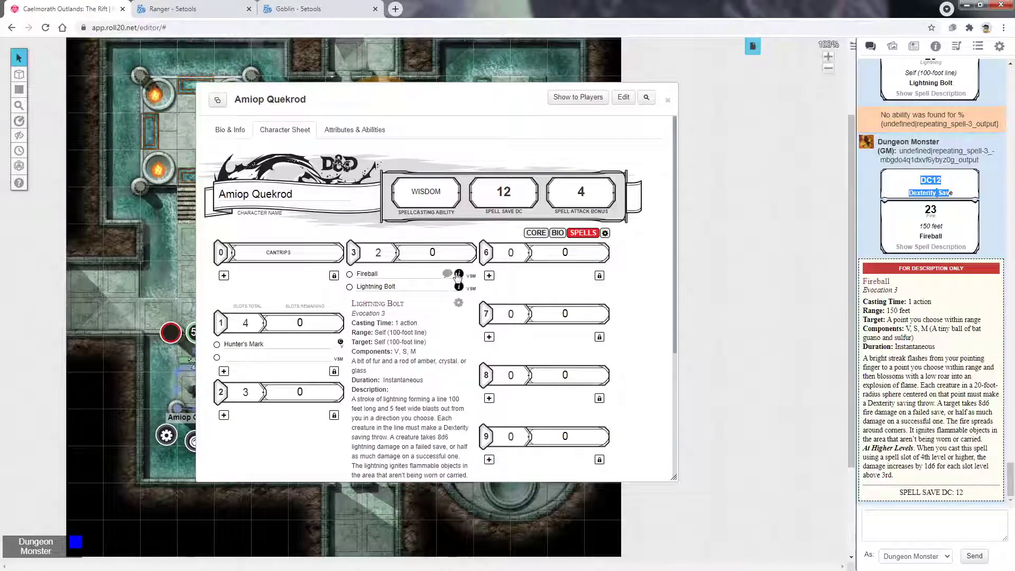
Compare the Fireball spell's settings on the sheet with the description in the chat, and close the settings.
{"action": "left_click", "coordinate": [458, 274]}
{"action": "scroll", "coordinate": [407, 395], "scroll_direction": "down", "scroll_amount": 2}
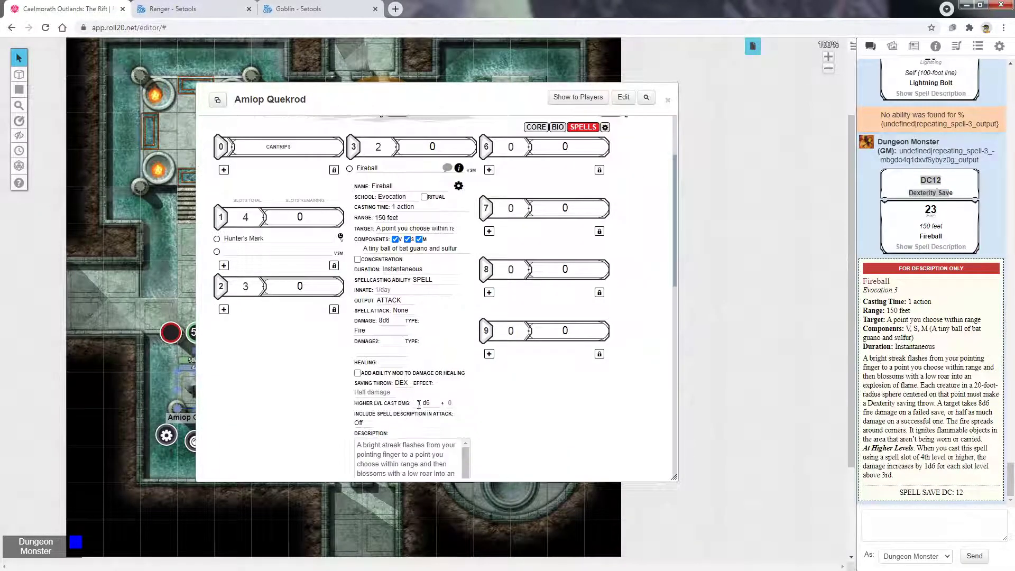
{"action": "scroll", "coordinate": [419, 404], "scroll_direction": "down", "scroll_amount": 1}
{"action": "left_click_drag", "start_coordinate": [863, 358], "coordinate": [946, 431]}
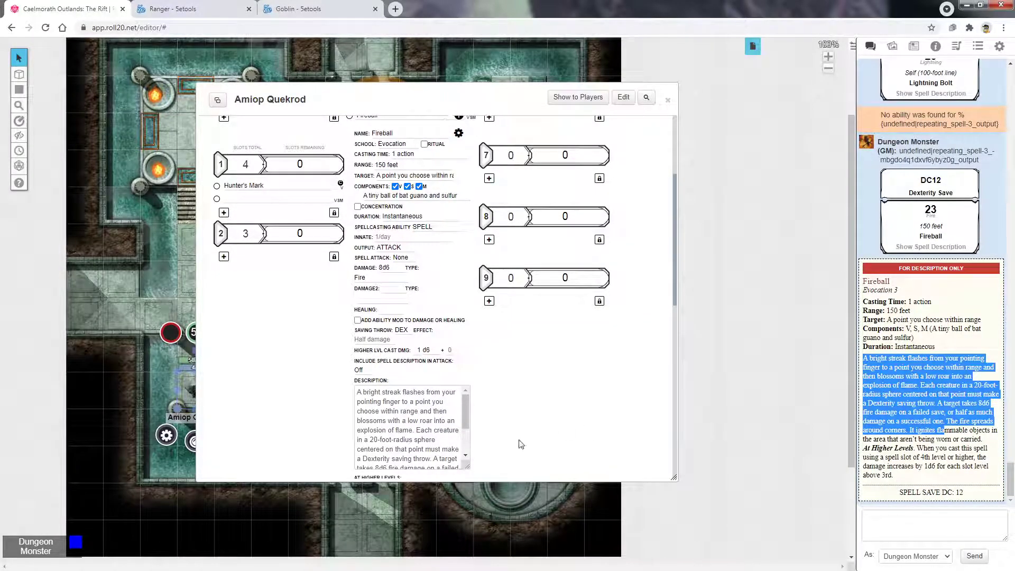
{"action": "scroll", "coordinate": [523, 455], "scroll_direction": "up", "scroll_amount": 1}
{"action": "left_click", "coordinate": [458, 185]}
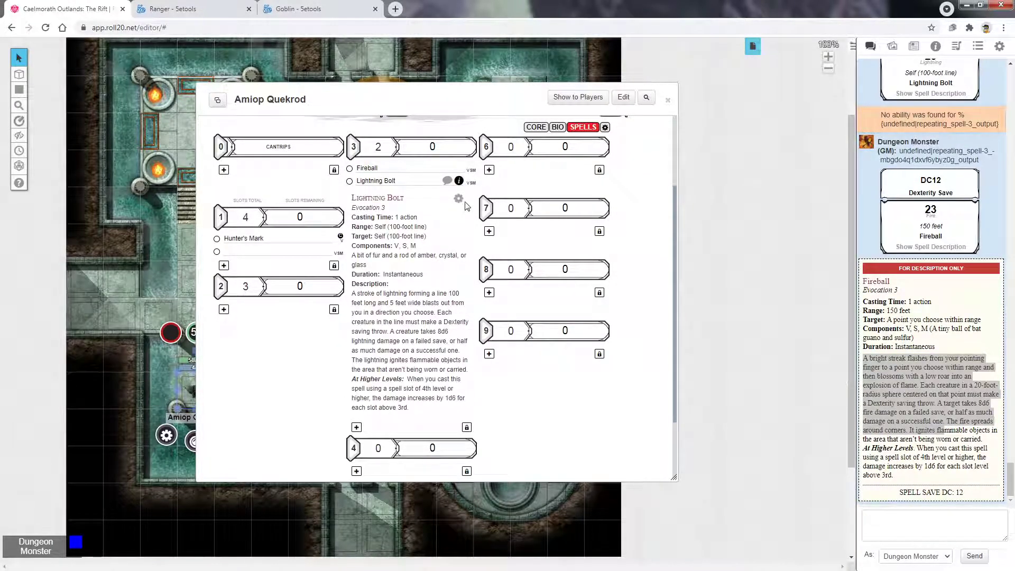
{"action": "left_click", "coordinate": [961, 430]}
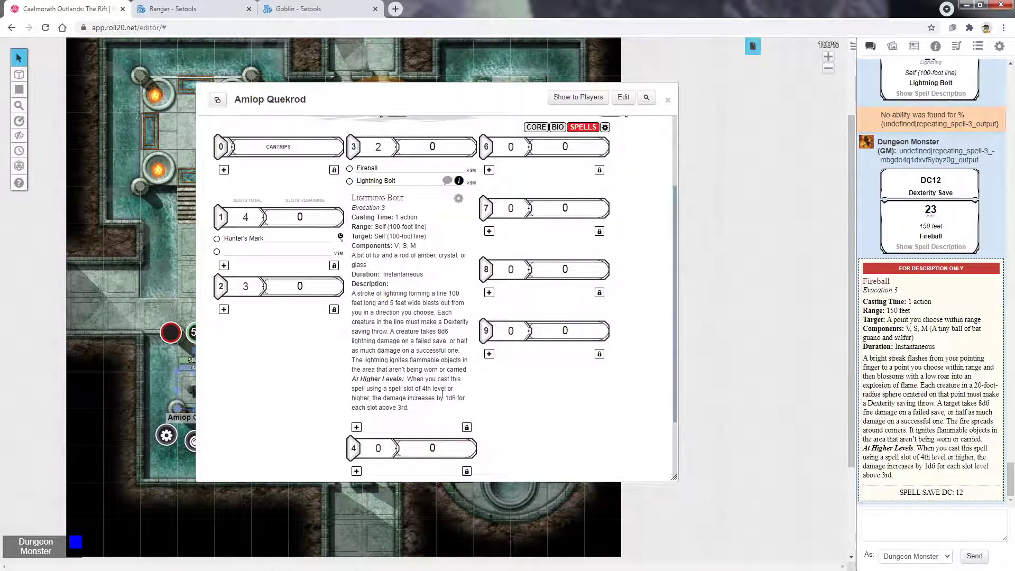
Open the settings of Lightning Bolt and Fireball on the sheet and compare their attack, save and higher-level damage fields.
{"action": "left_click", "coordinate": [459, 198]}
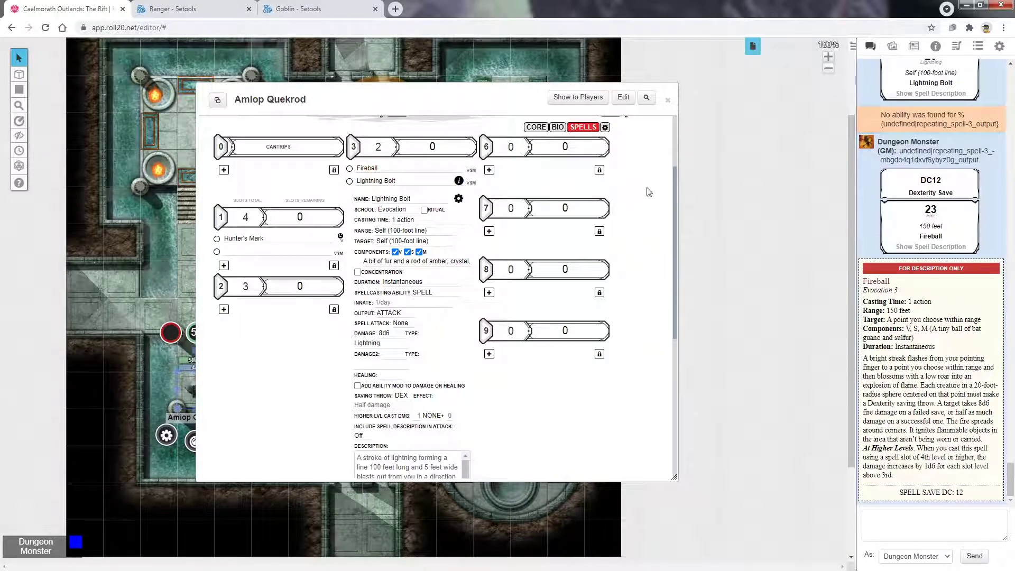
{"action": "left_click", "coordinate": [937, 249]}
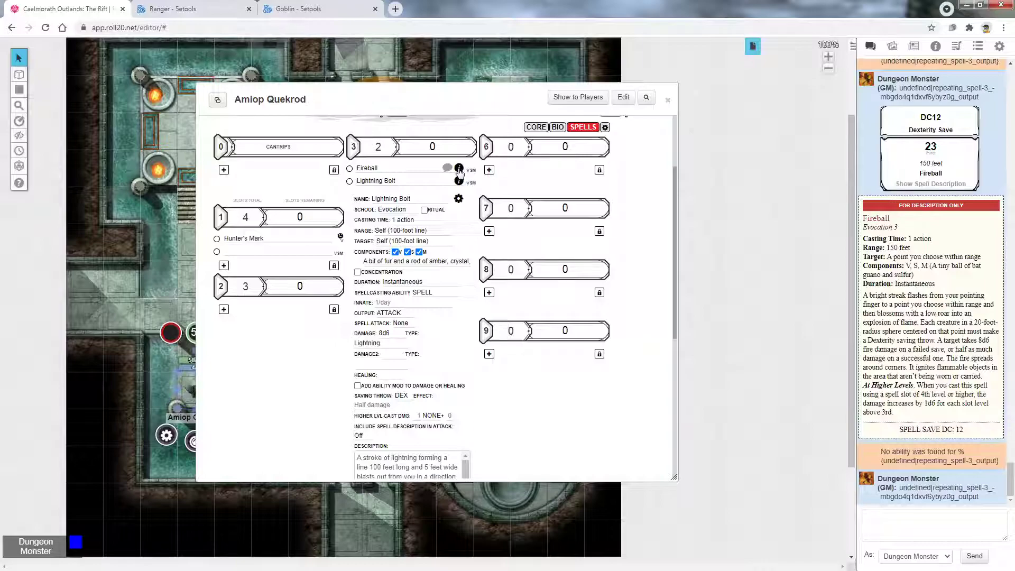
{"action": "left_click", "coordinate": [459, 168]}
{"action": "scroll", "coordinate": [462, 230], "scroll_direction": "down", "scroll_amount": 1}
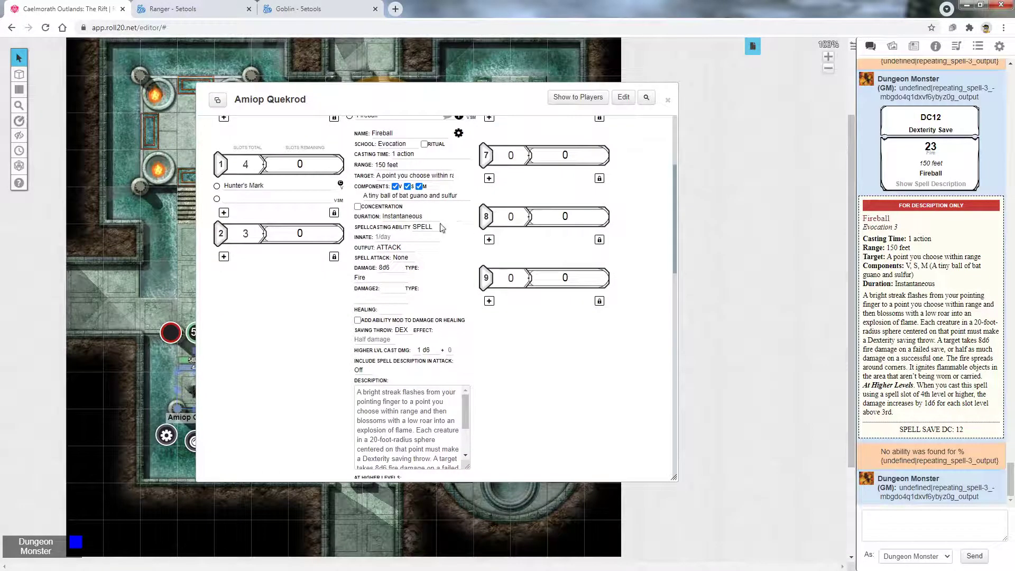
{"action": "scroll", "coordinate": [438, 269], "scroll_direction": "down", "scroll_amount": 1}
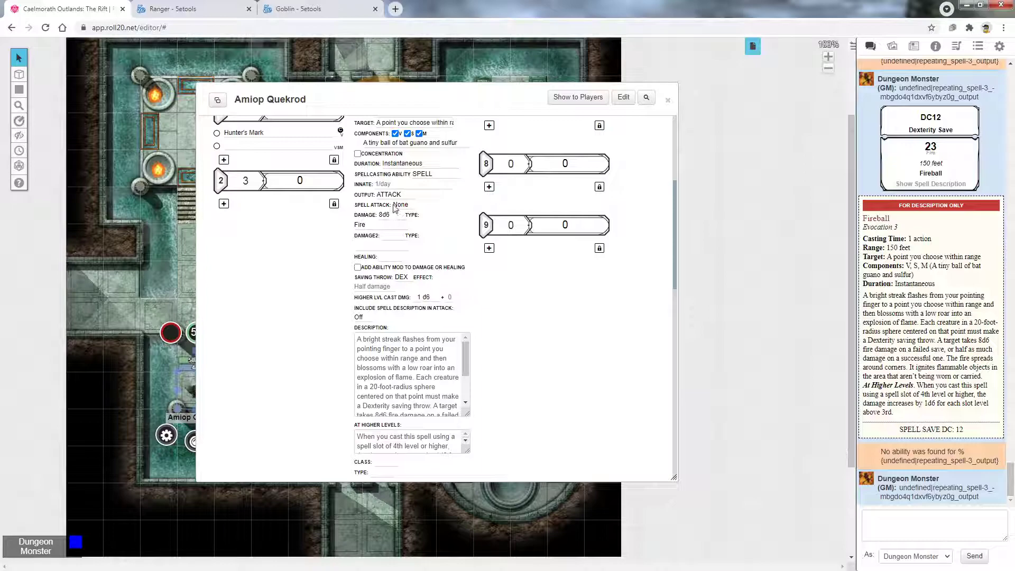
{"action": "scroll", "coordinate": [460, 243], "scroll_direction": "down", "scroll_amount": 5}
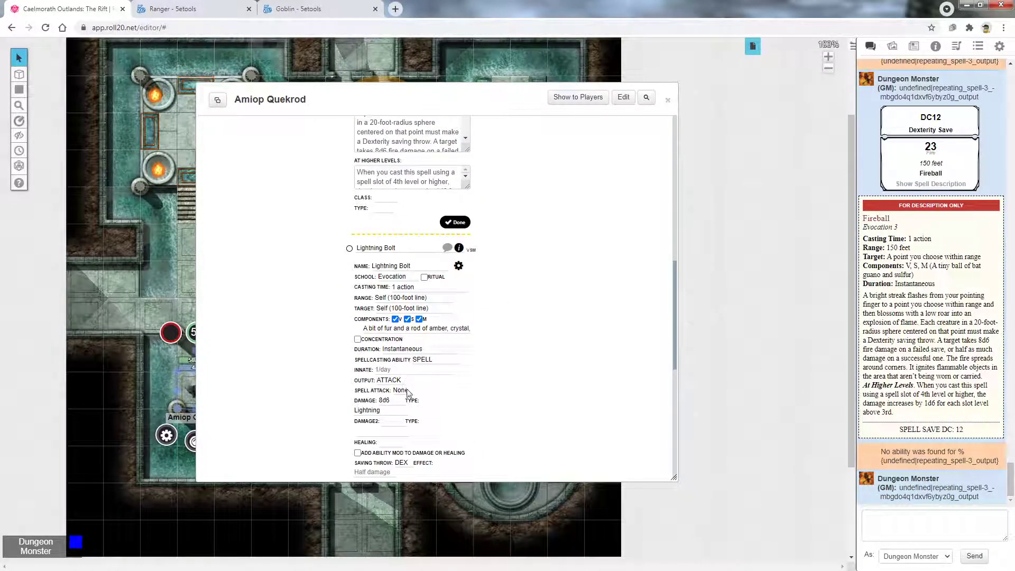
{"action": "scroll", "coordinate": [426, 408], "scroll_direction": "down", "scroll_amount": 2}
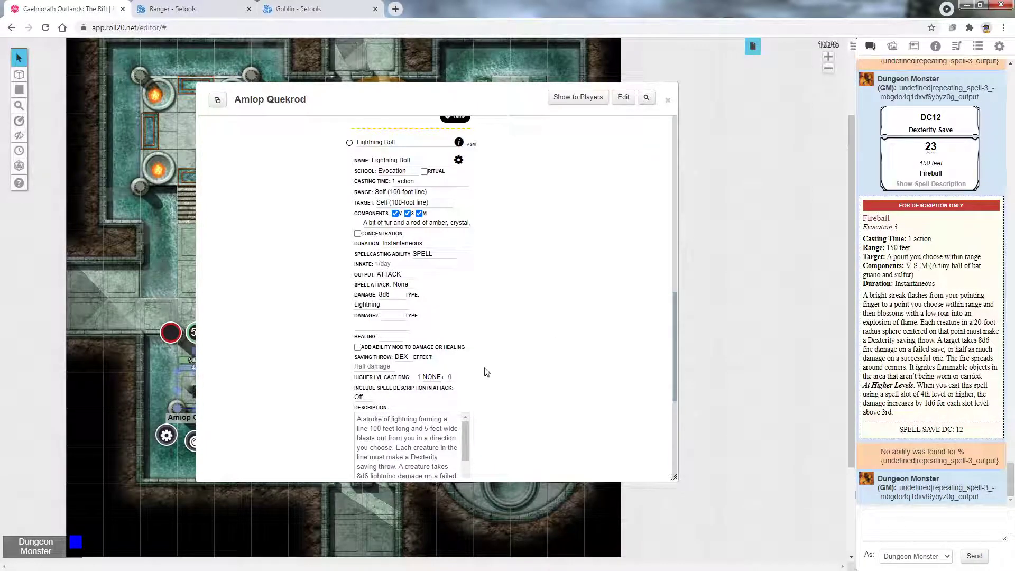
Enter "Half damage" as the saving throw effect for Lightning Bolt.
{"action": "left_click", "coordinate": [381, 366]}
{"action": "type", "text": "Half damage"}
{"action": "left_click", "coordinate": [437, 364]}
{"action": "scroll", "coordinate": [490, 379], "scroll_direction": "down", "scroll_amount": 1}
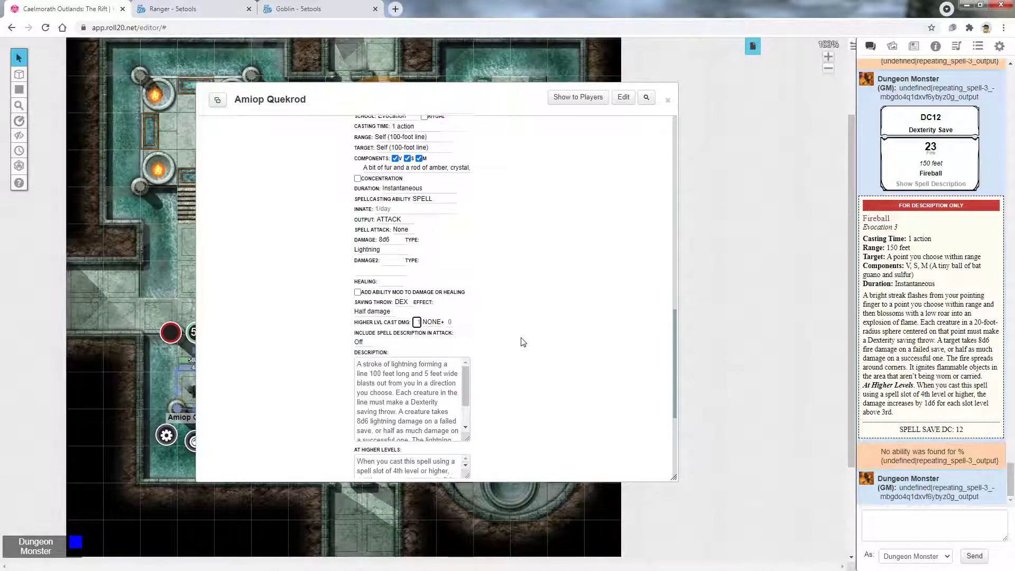
Set Lightning Bolt's higher-level cast damage to 1d6, matching its At Higher Levels text, and finish editing the spell.
{"action": "scroll", "coordinate": [521, 344], "scroll_direction": "down", "scroll_amount": 2}
{"action": "left_click_drag", "start_coordinate": [457, 409], "coordinate": [350, 363]}
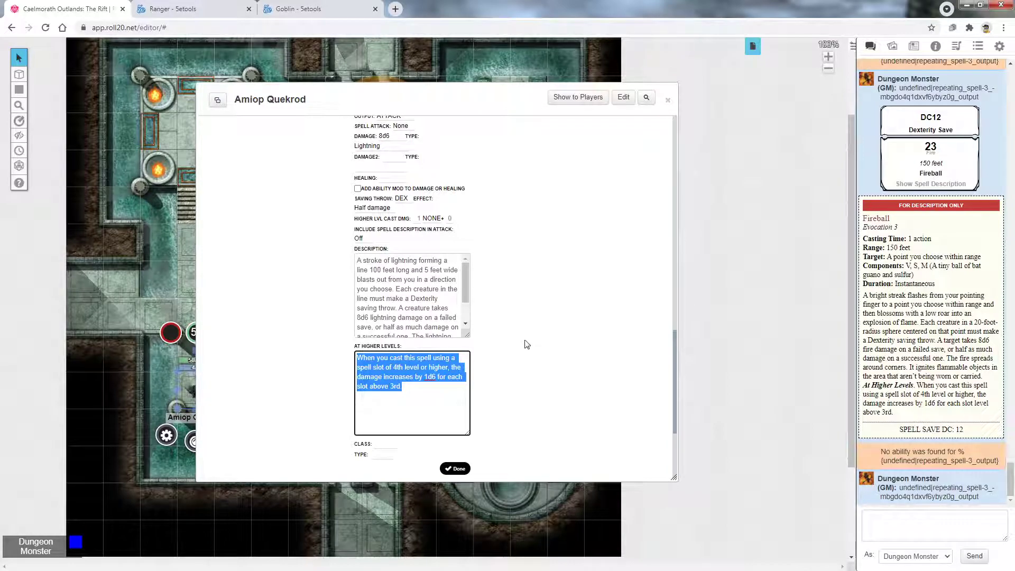
{"action": "scroll", "coordinate": [531, 344], "scroll_direction": "up", "scroll_amount": 1}
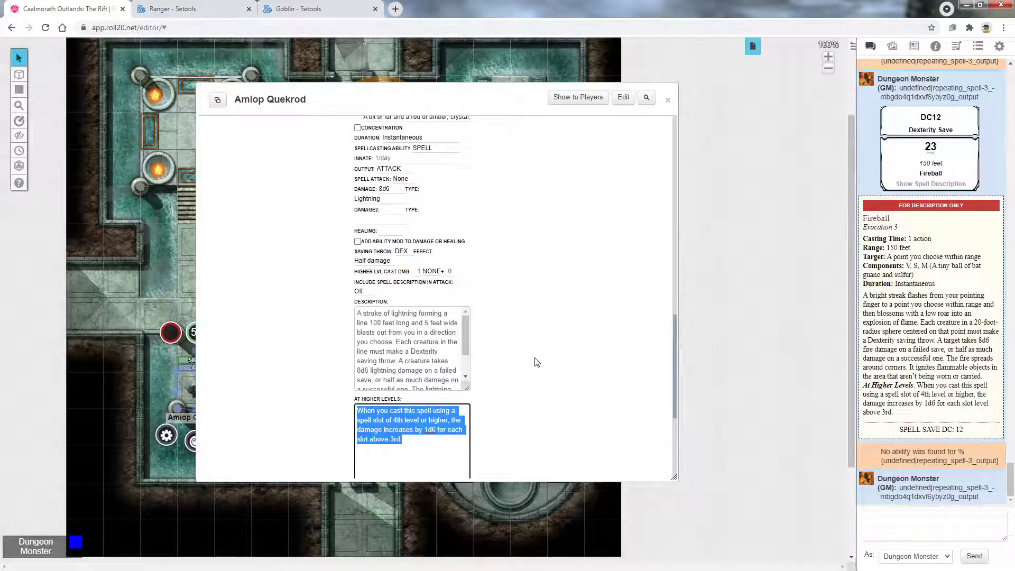
{"action": "scroll", "coordinate": [392, 321], "scroll_direction": "up", "scroll_amount": 1}
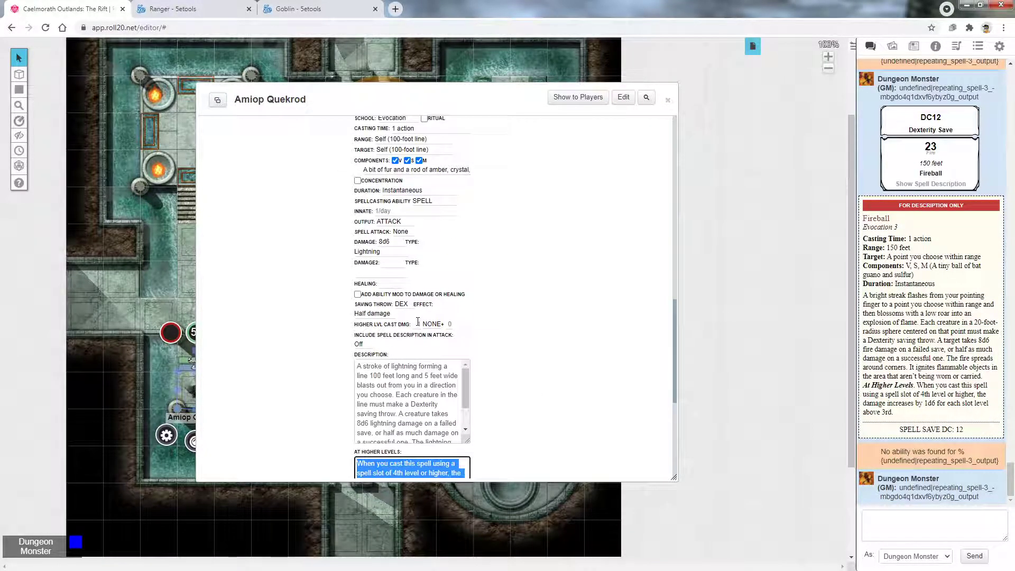
{"action": "left_click", "coordinate": [417, 323]}
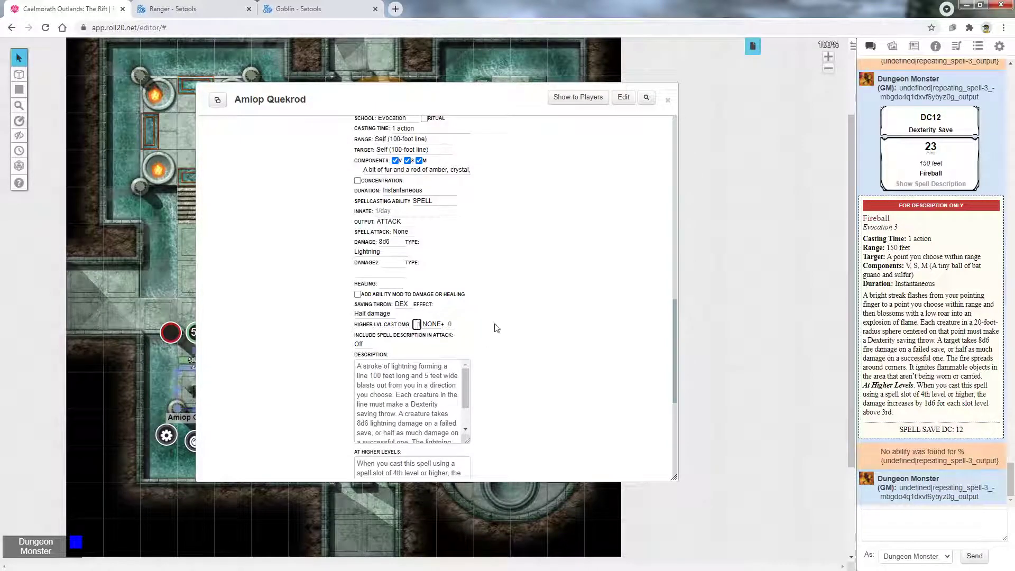
{"action": "scroll", "coordinate": [529, 331], "scroll_direction": "down", "scroll_amount": 2}
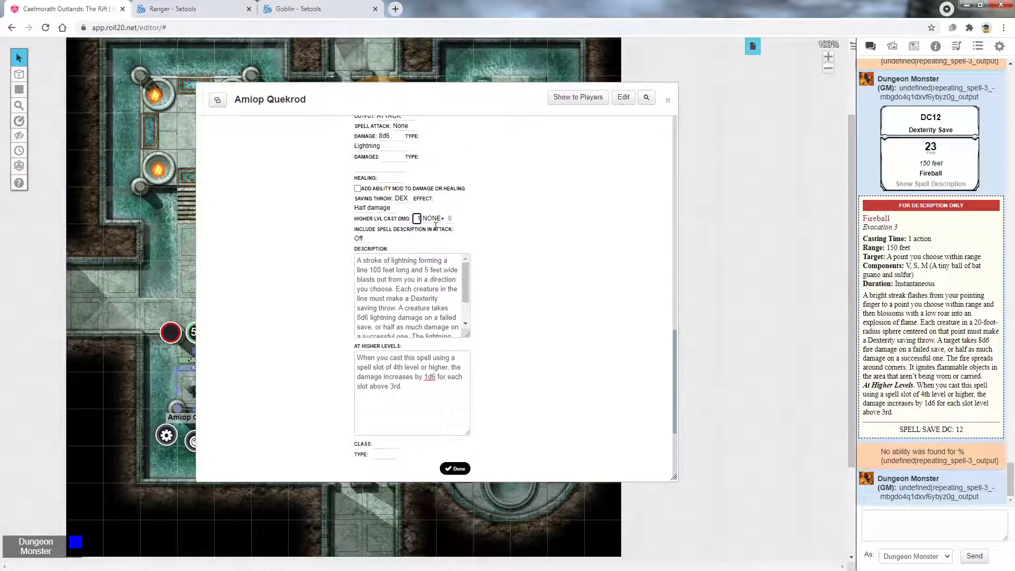
{"action": "left_click", "coordinate": [433, 218]}
{"action": "left_click", "coordinate": [439, 246]}
{"action": "left_click", "coordinate": [486, 239]}
{"action": "left_click", "coordinate": [456, 468]}
Recast Lightning Bolt at Level 3 with its edited settings and try to show the spell description from the new chat roll.
{"action": "scroll", "coordinate": [457, 317], "scroll_direction": "up", "scroll_amount": 6}
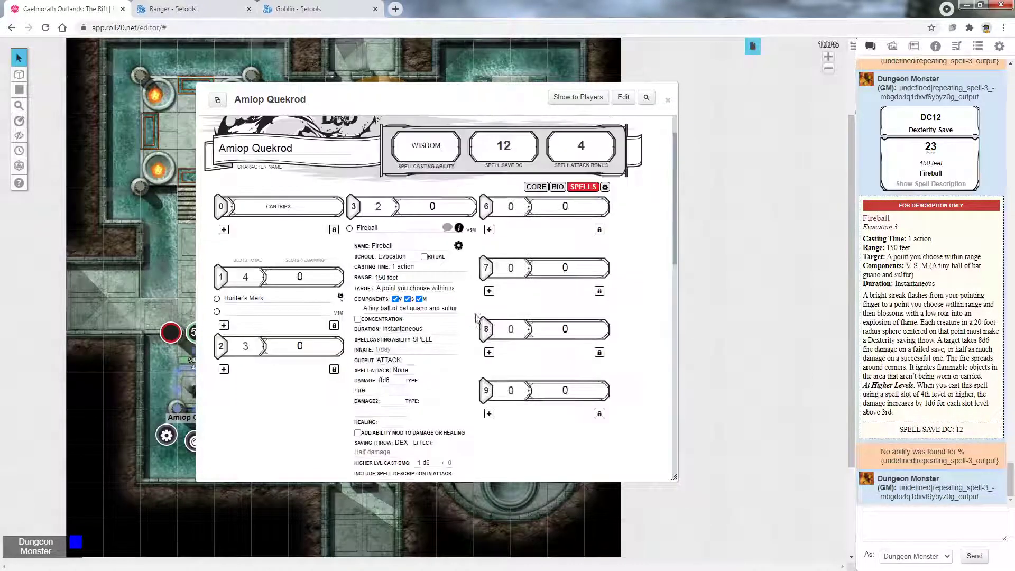
{"action": "left_click", "coordinate": [459, 245]}
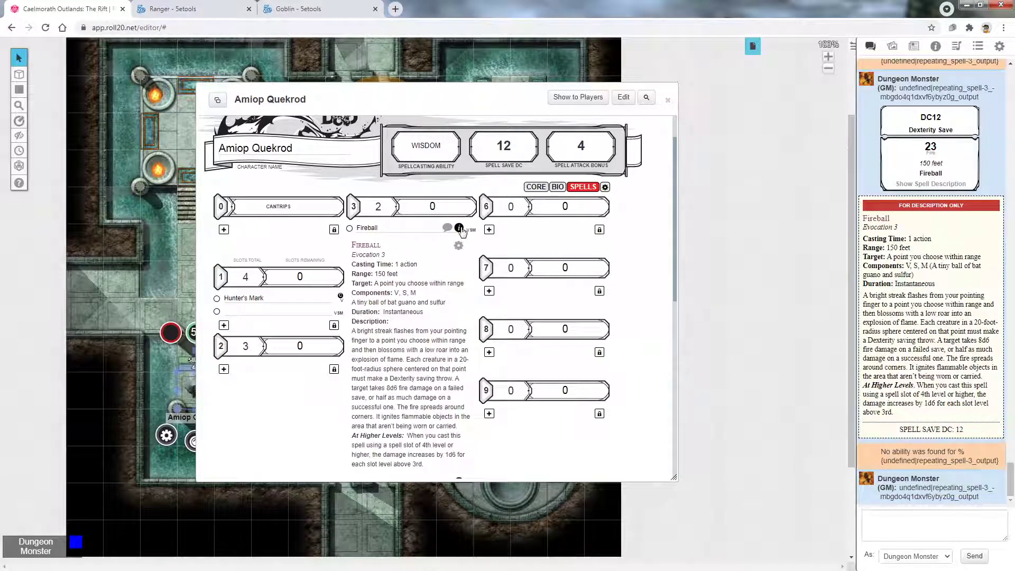
{"action": "left_click", "coordinate": [460, 242]}
{"action": "left_click", "coordinate": [460, 242]}
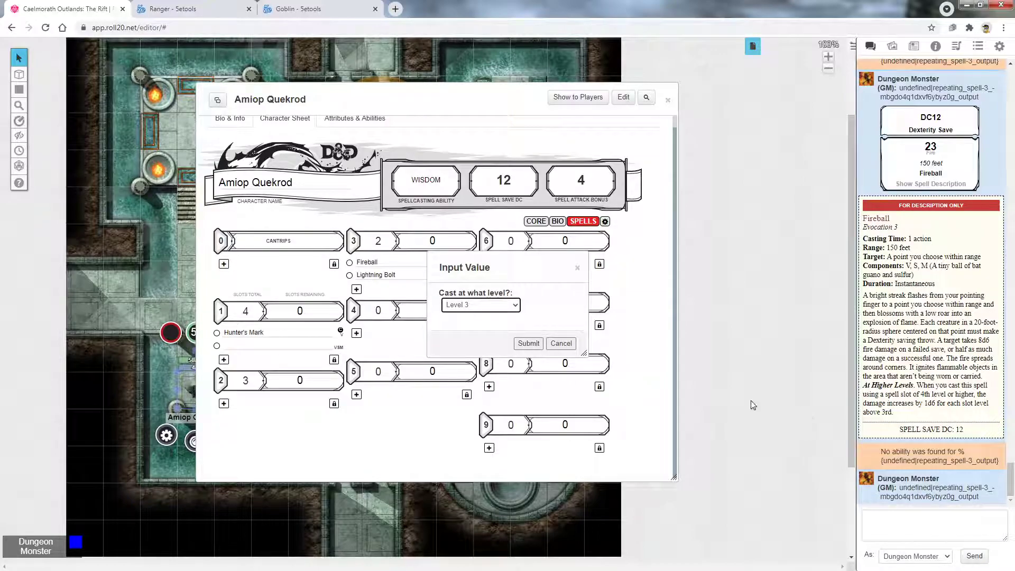
{"action": "left_click", "coordinate": [528, 343]}
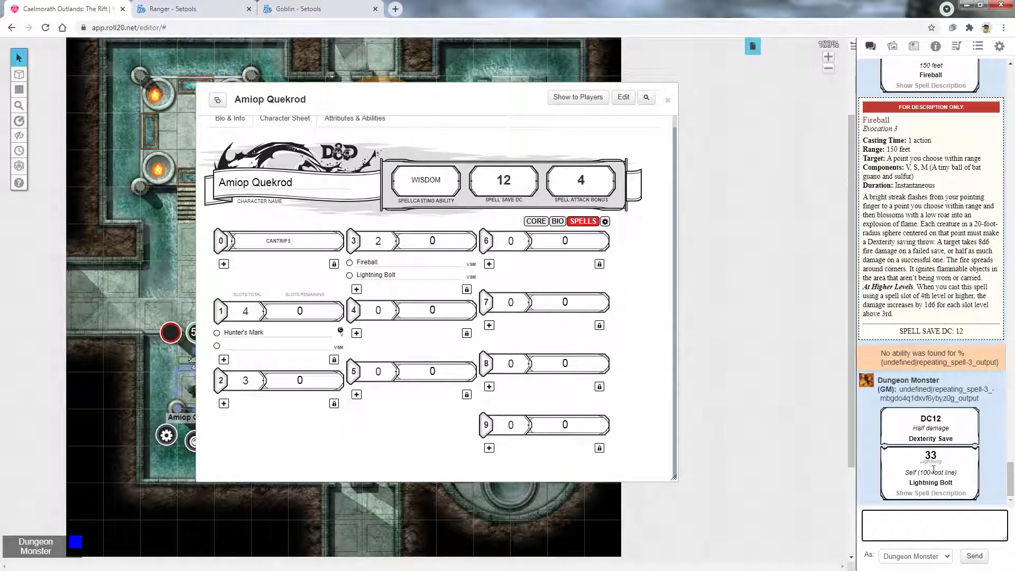
{"action": "left_click", "coordinate": [947, 493]}
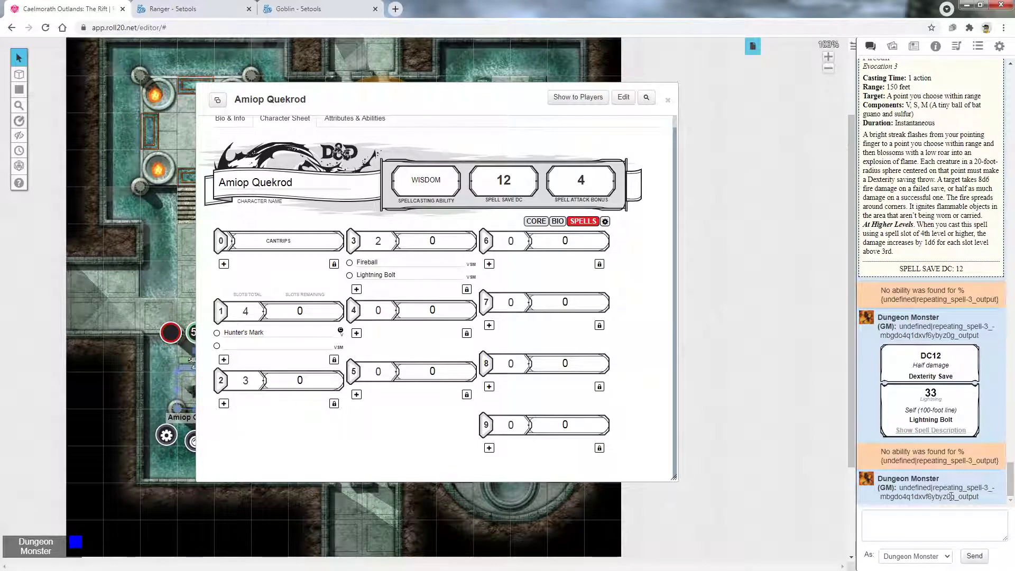
{"action": "left_click_drag", "start_coordinate": [933, 478], "coordinate": [882, 451]}
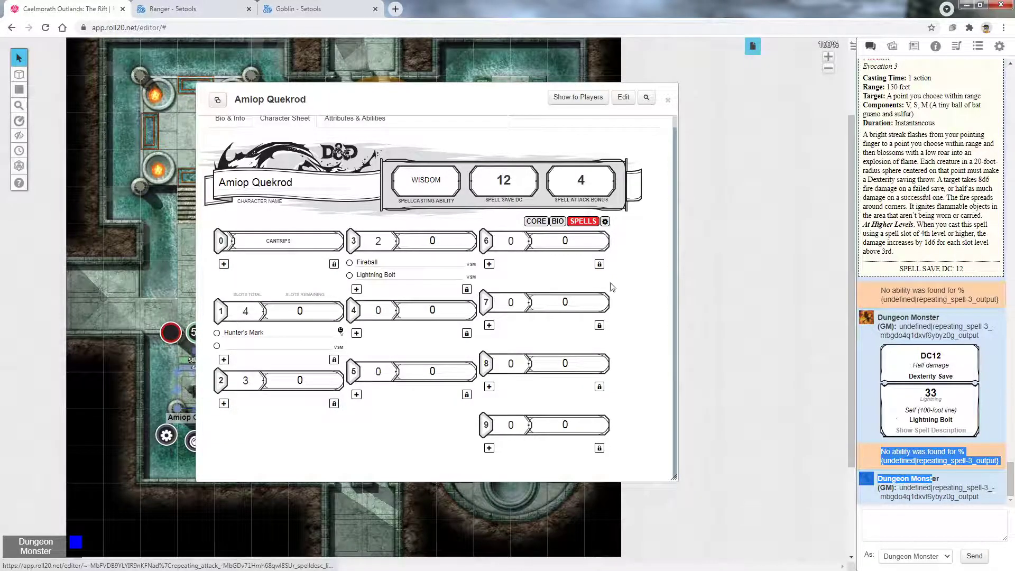
Review Lightning Bolt's description and settings once more, and close the character sheet.
{"action": "left_click", "coordinate": [459, 275]}
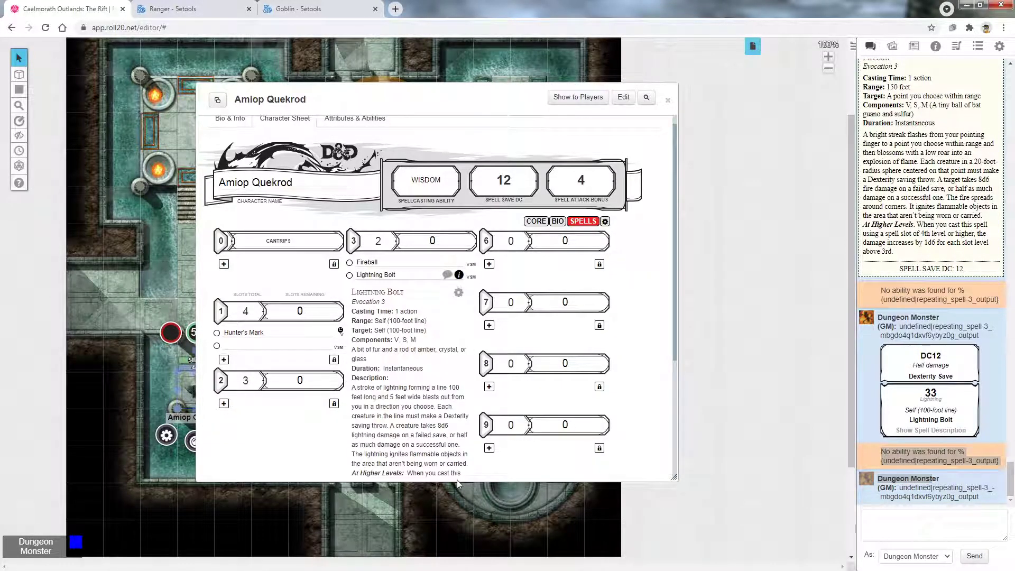
{"action": "scroll", "coordinate": [446, 419], "scroll_direction": "down", "scroll_amount": 1}
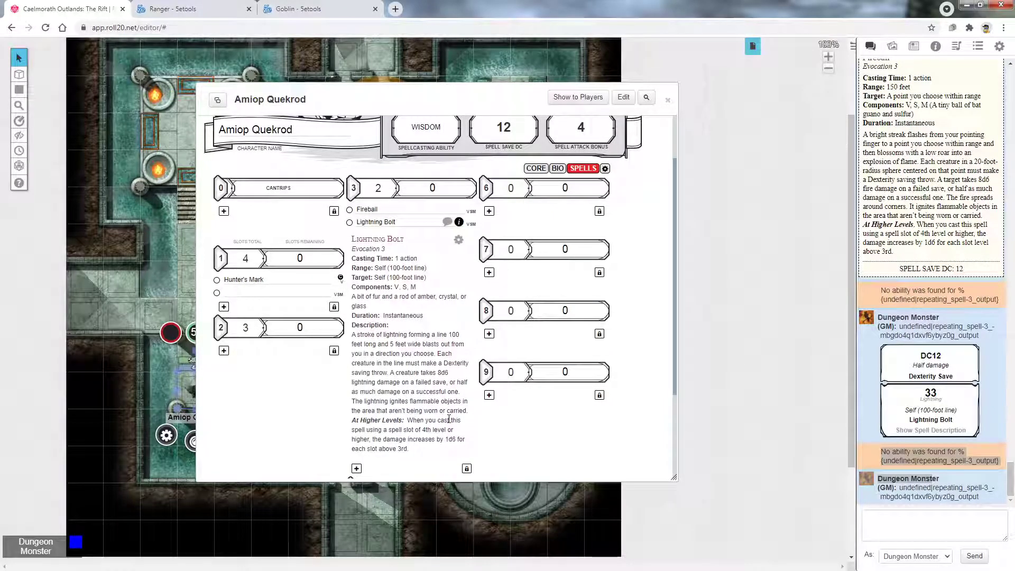
{"action": "left_click", "coordinate": [458, 241]}
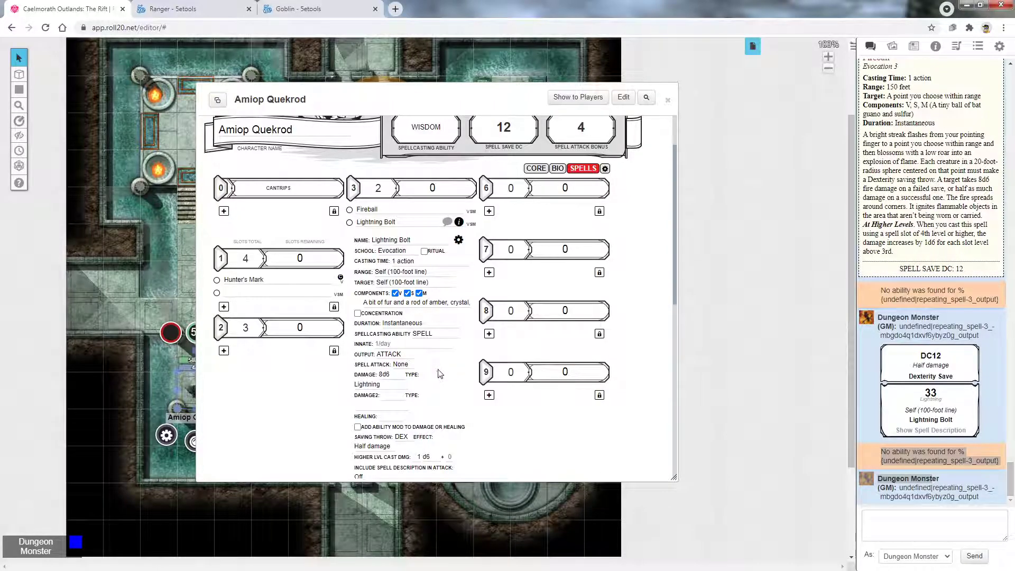
{"action": "scroll", "coordinate": [442, 375], "scroll_direction": "down", "scroll_amount": 2}
{"action": "scroll", "coordinate": [430, 417], "scroll_direction": "down", "scroll_amount": 2}
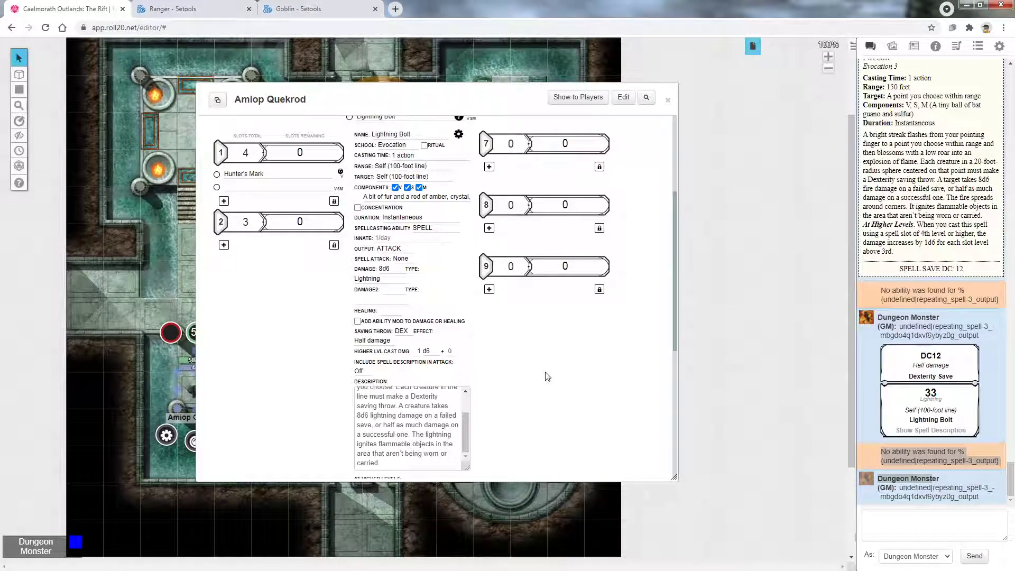
{"action": "scroll", "coordinate": [547, 376], "scroll_direction": "up", "scroll_amount": 3}
{"action": "left_click", "coordinate": [454, 285]}
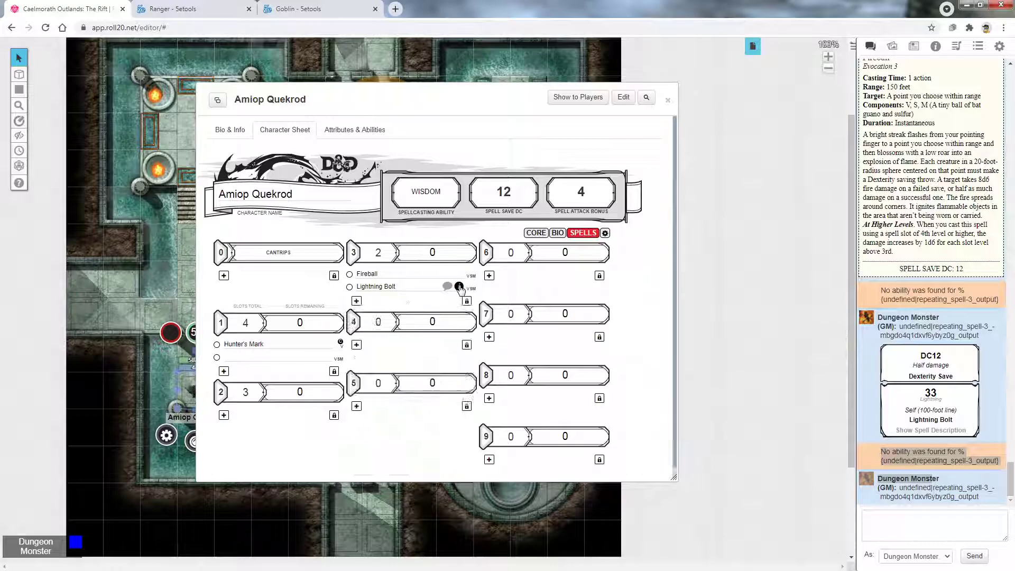
{"action": "left_click", "coordinate": [667, 100]}
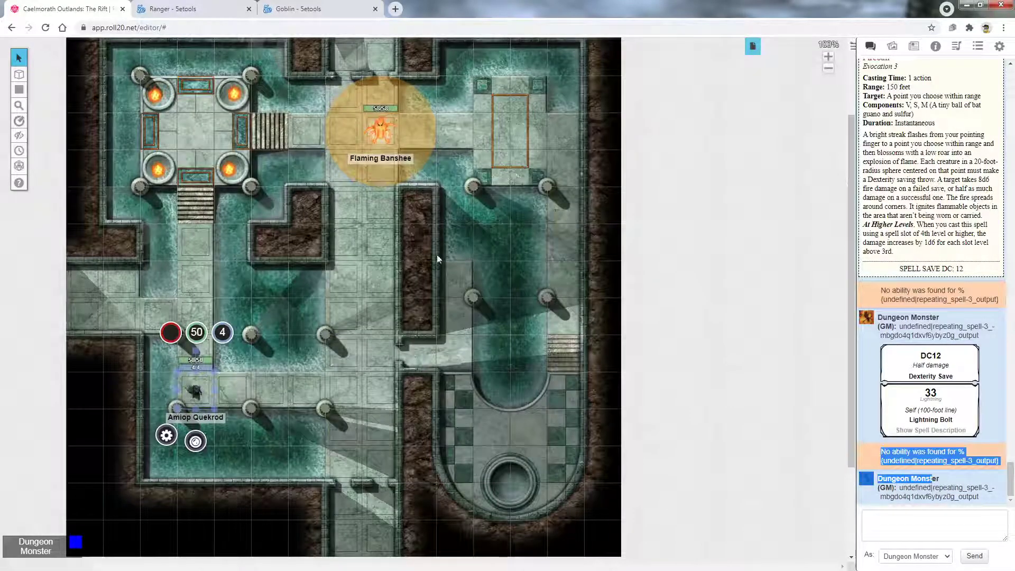
Open the Firtina Angel character sheet from the journal and look over its stats, actions and spell list.
{"action": "scroll", "coordinate": [393, 301], "scroll_direction": "up", "scroll_amount": 1}
{"action": "scroll", "coordinate": [394, 301], "scroll_direction": "down", "scroll_amount": 2}
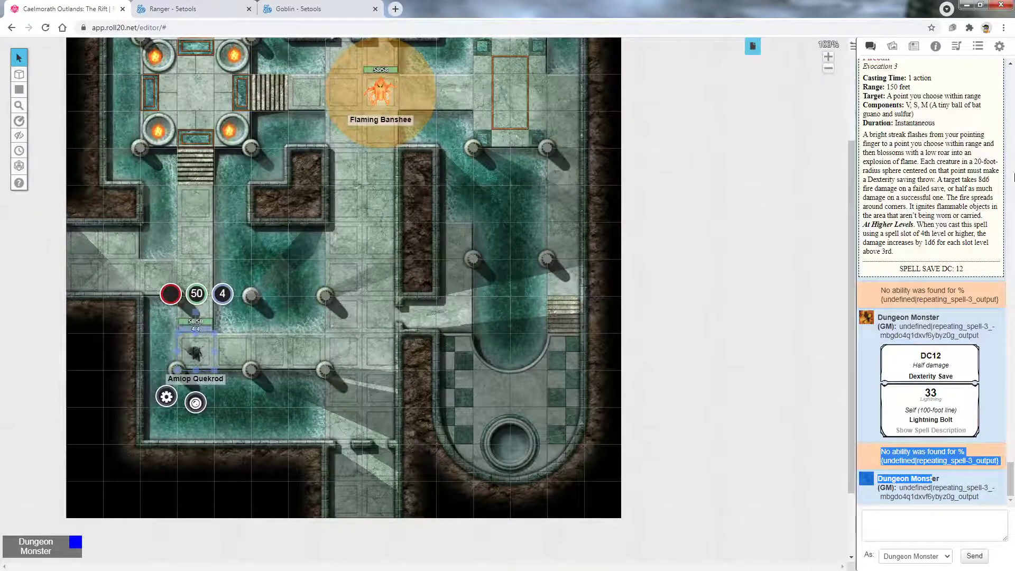
{"action": "left_click", "coordinate": [914, 46]}
{"action": "left_click", "coordinate": [921, 131]}
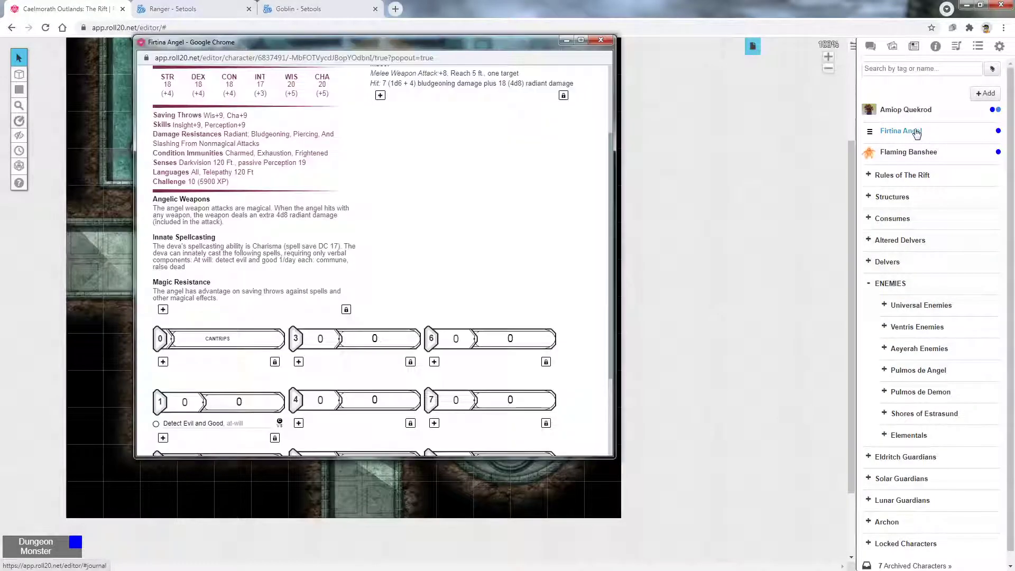
{"action": "scroll", "coordinate": [490, 211], "scroll_direction": "up", "scroll_amount": 2}
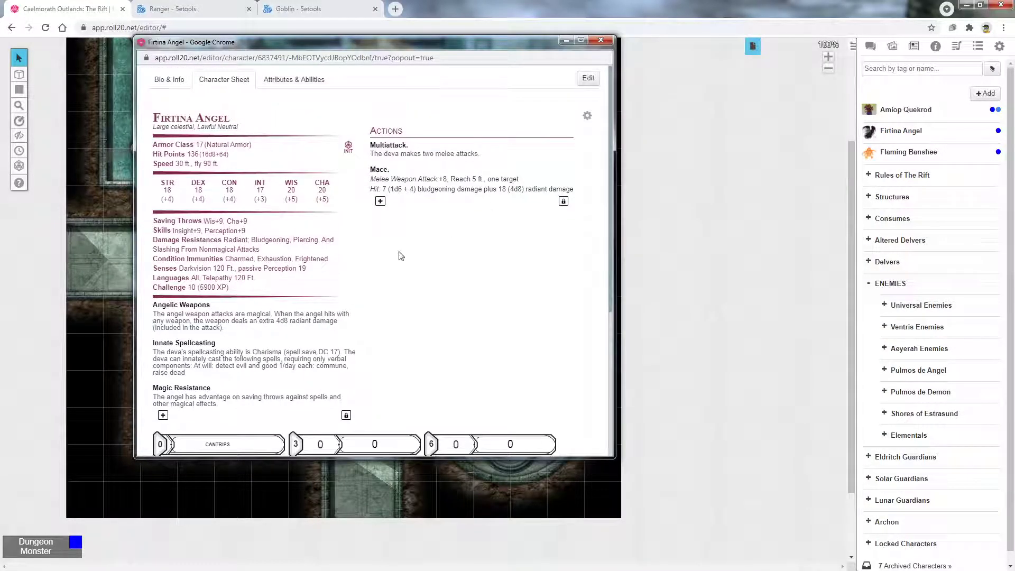
{"action": "mouse_move", "coordinate": [567, 171]}
{"action": "left_click", "coordinate": [569, 171]}
{"action": "left_click", "coordinate": [569, 171]}
{"action": "scroll", "coordinate": [467, 246], "scroll_direction": "down", "scroll_amount": 4}
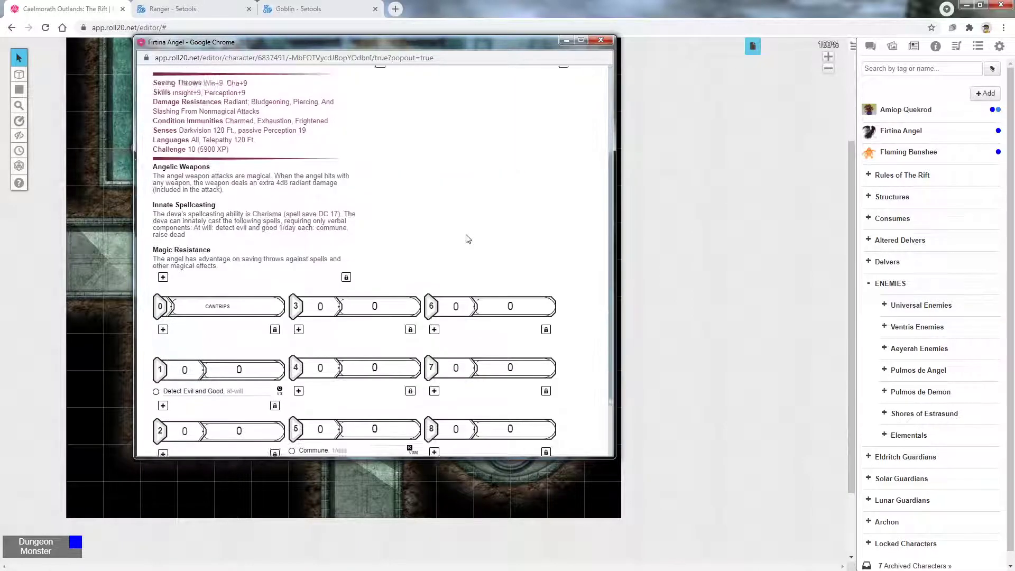
{"action": "scroll", "coordinate": [468, 241], "scroll_direction": "up", "scroll_amount": 4}
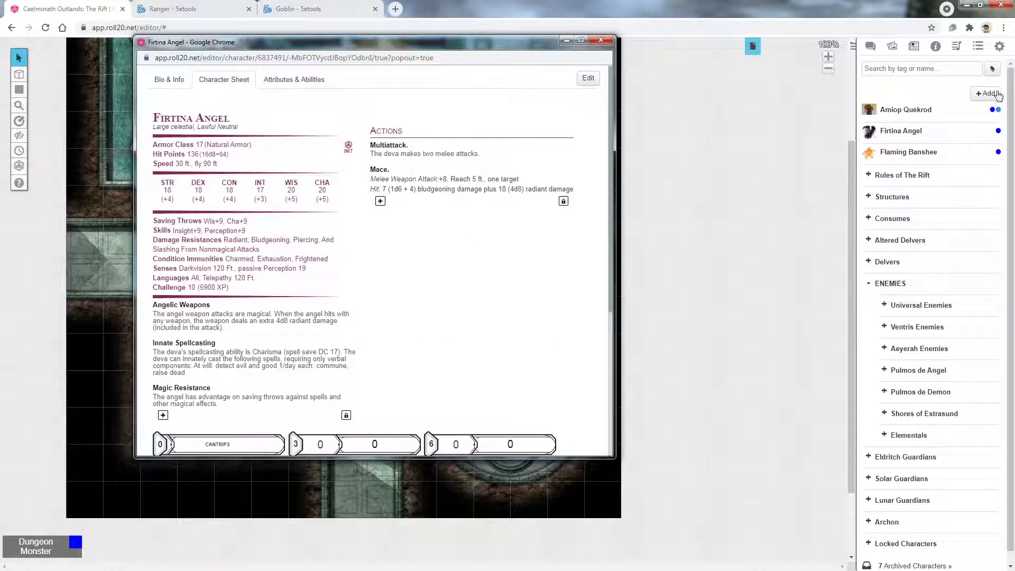
Show the chat log, bring Firtina Angel's sheet back to the front and highlight the extra 4d8 radiant damage under Angelic Weapons.
{"action": "left_click", "coordinate": [936, 46]}
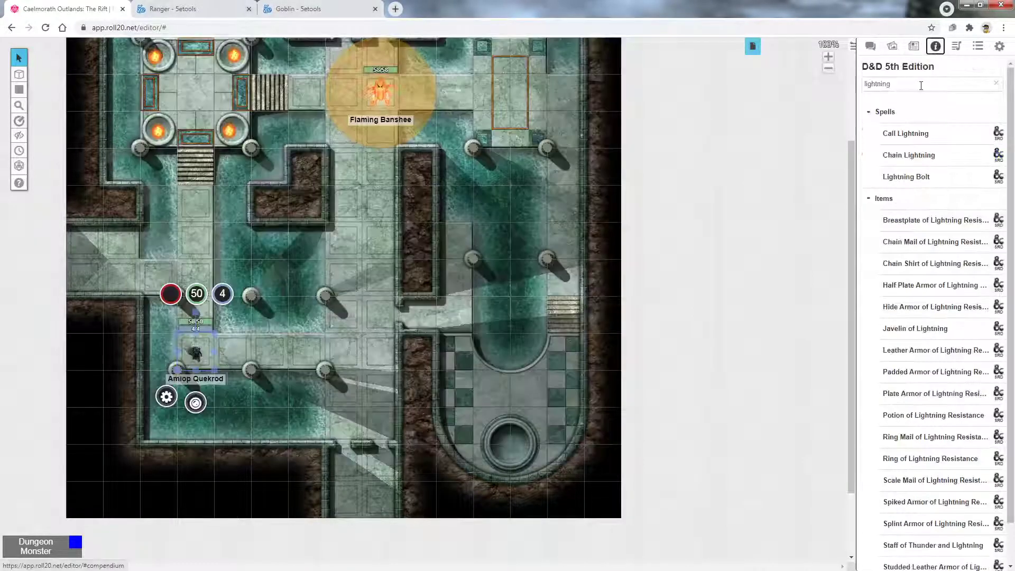
{"action": "left_click", "coordinate": [871, 46]}
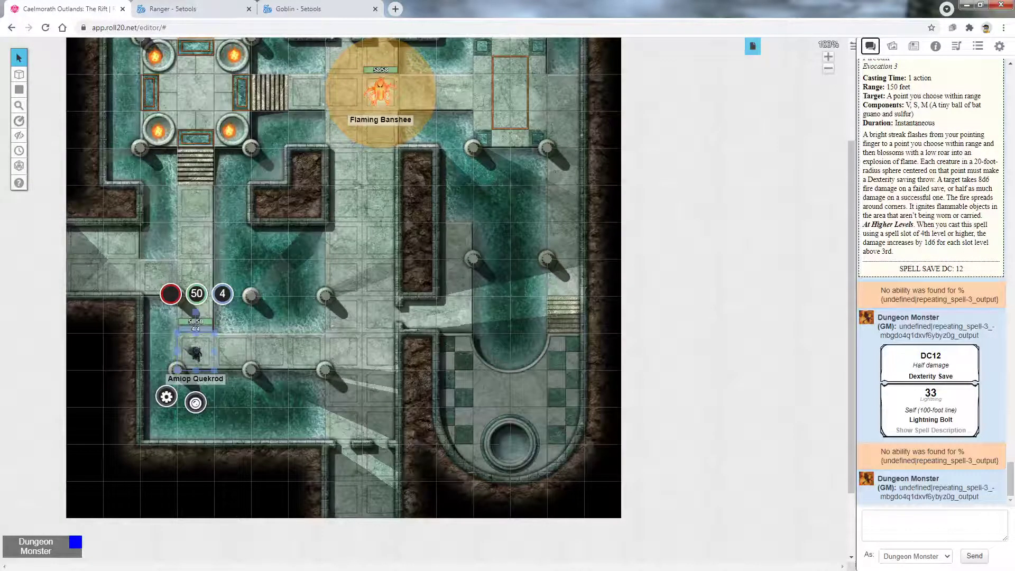
{"action": "key", "text": "alt+Tab"}
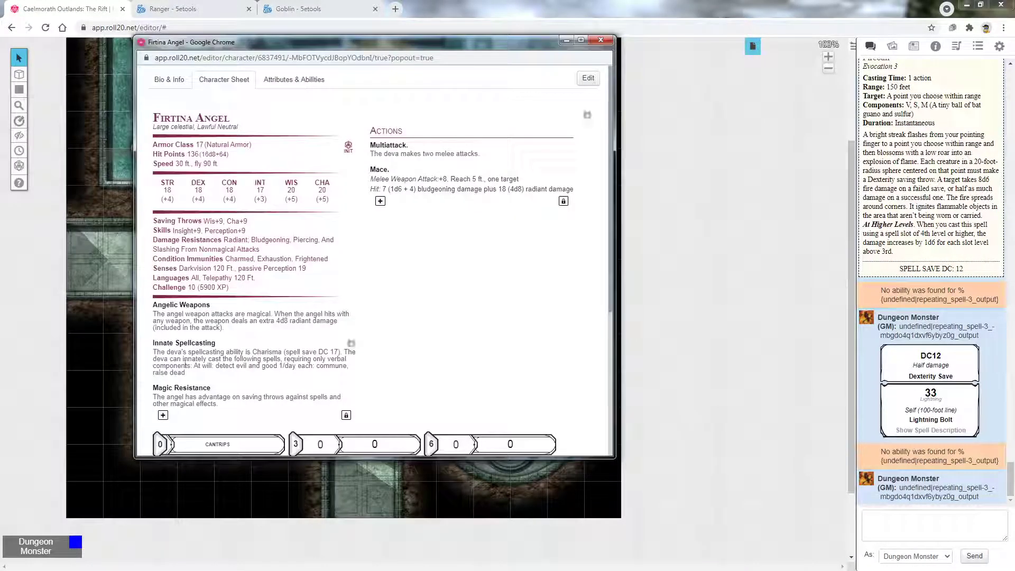
{"action": "left_click_drag", "start_coordinate": [380, 49], "coordinate": [524, 69]}
{"action": "scroll", "coordinate": [492, 222], "scroll_direction": "down", "scroll_amount": 2}
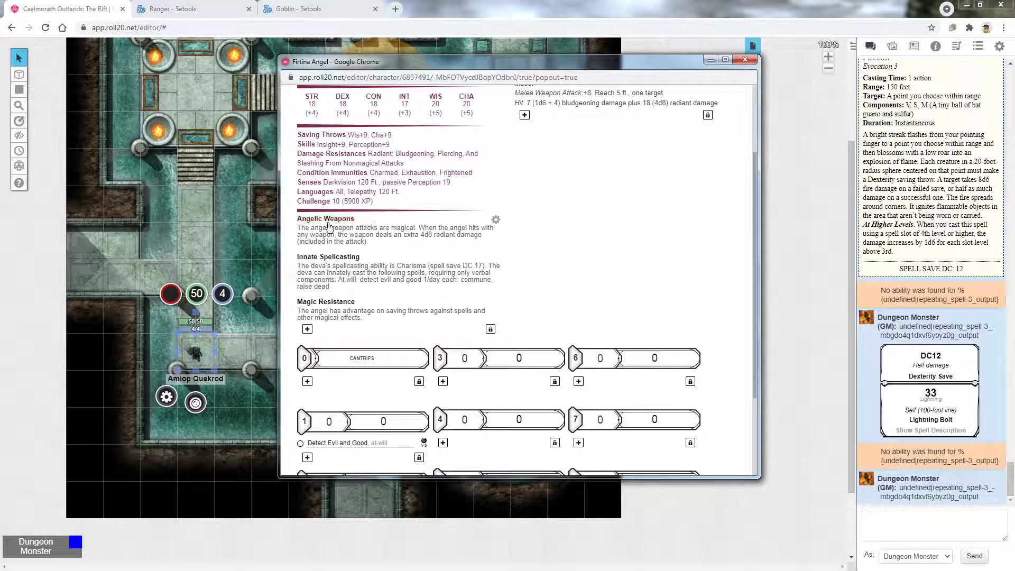
{"action": "scroll", "coordinate": [315, 242], "scroll_direction": "up", "scroll_amount": 2}
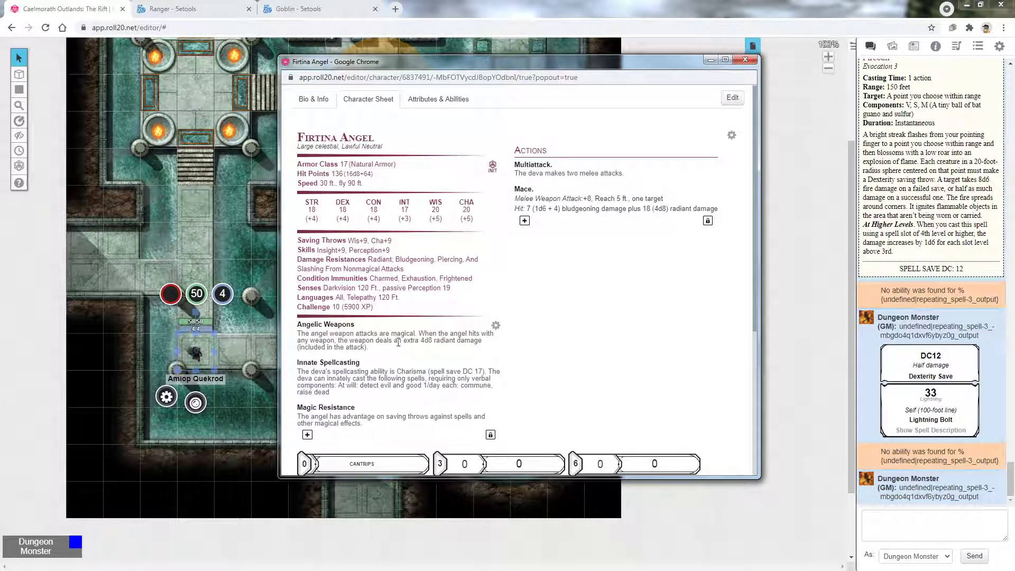
{"action": "left_click_drag", "start_coordinate": [403, 341], "coordinate": [460, 342]}
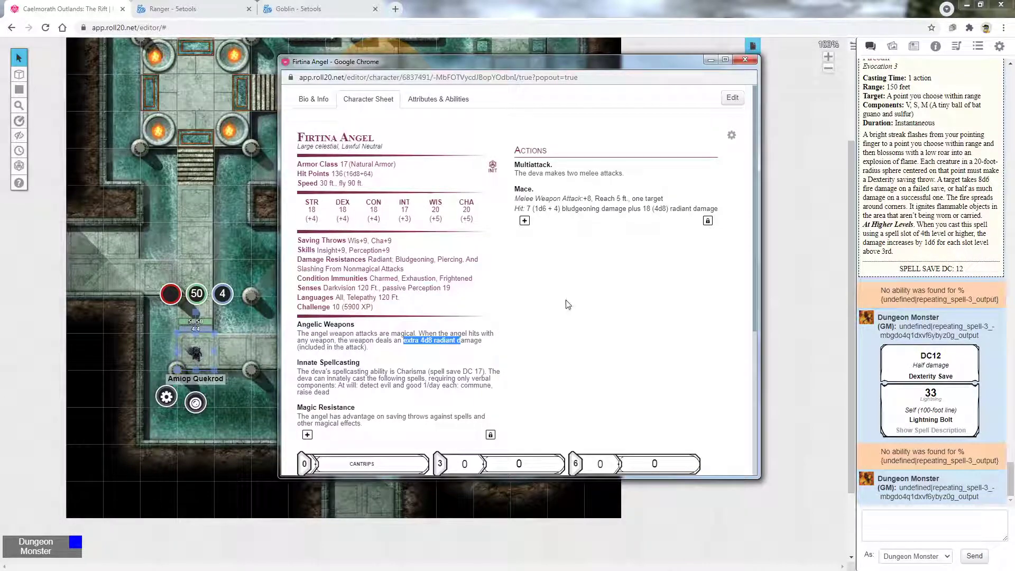
Highlight the Mace attack's bludgeoning and radiant damage on Firtina Angel's sheet, and maximize the sheet window to review the whole action.
{"action": "left_click", "coordinate": [563, 320]}
{"action": "left_click_drag", "start_coordinate": [567, 209], "coordinate": [690, 209]}
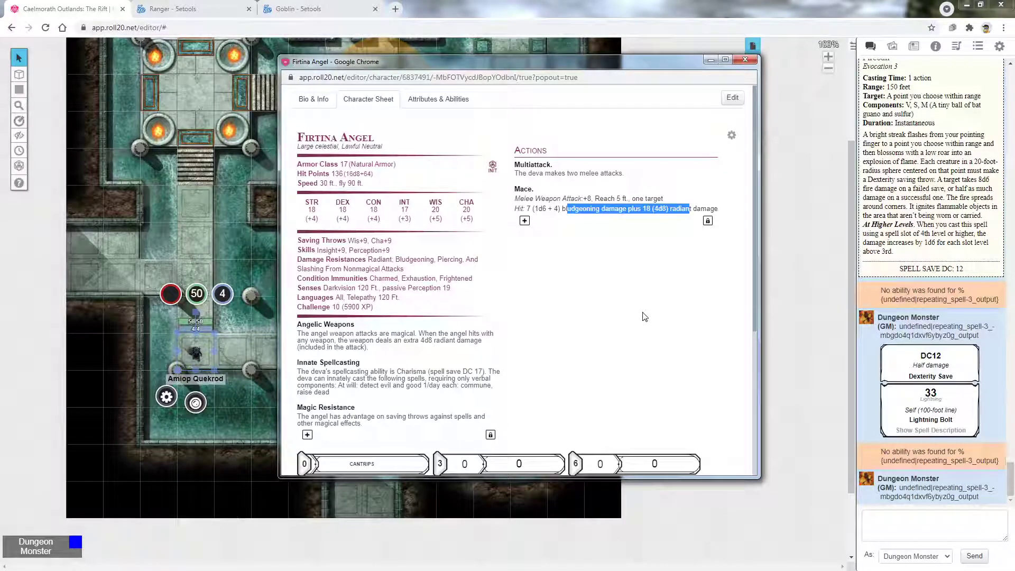
{"action": "double_click", "coordinate": [516, 69]}
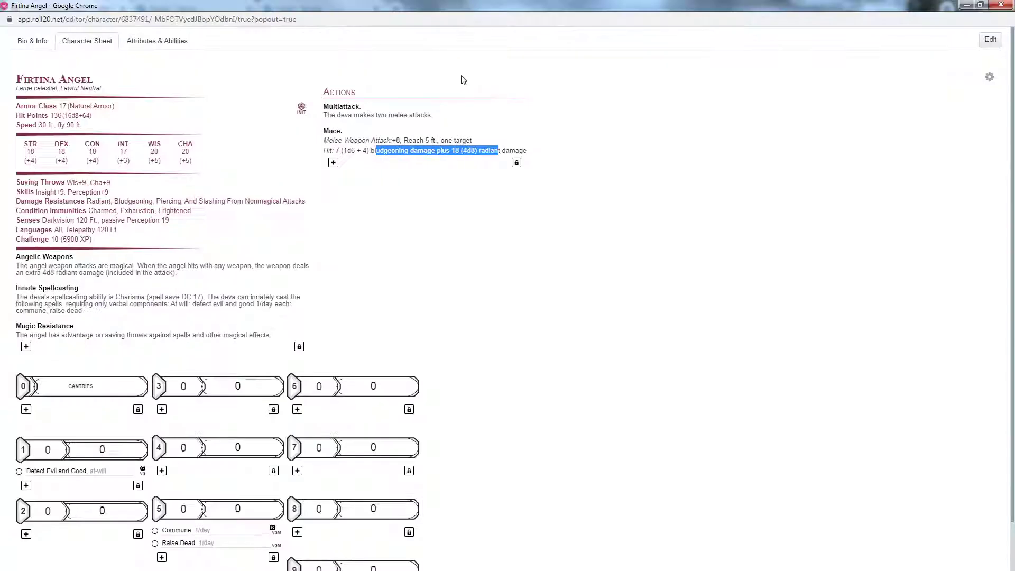
{"action": "left_click", "coordinate": [475, 183]}
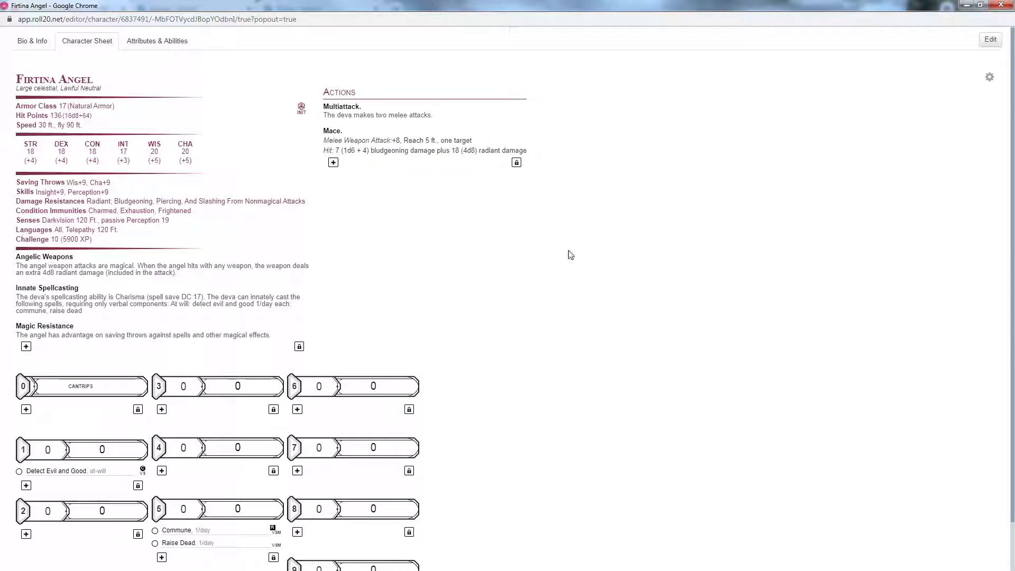
{"action": "left_click_drag", "start_coordinate": [529, 152], "coordinate": [339, 140]}
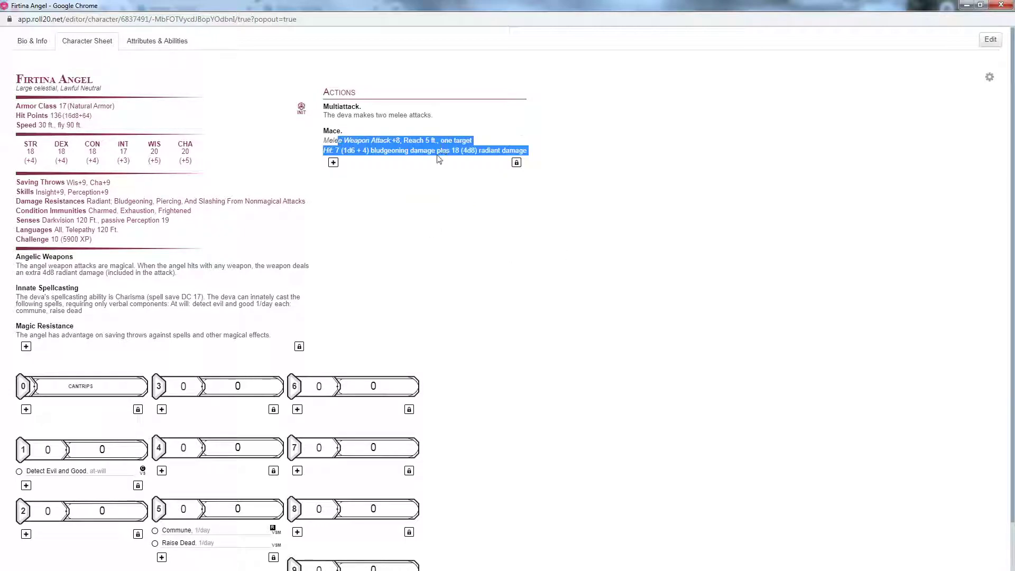
{"action": "left_click", "coordinate": [274, 274]}
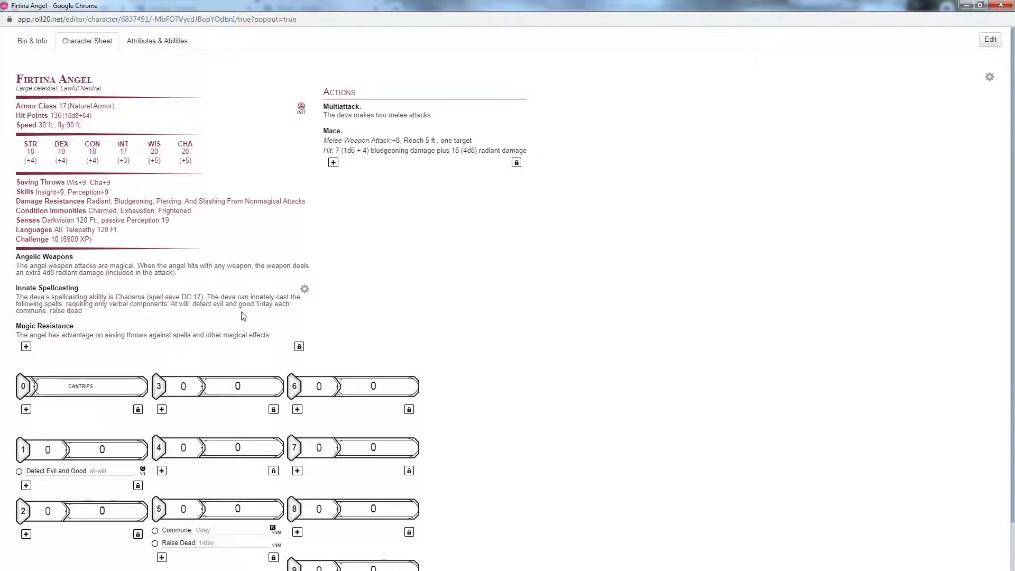
Look over Firtina Angel's innate spellcasting trait and spell list, and close the sheet.
{"action": "scroll", "coordinate": [321, 313], "scroll_direction": "down", "scroll_amount": 1}
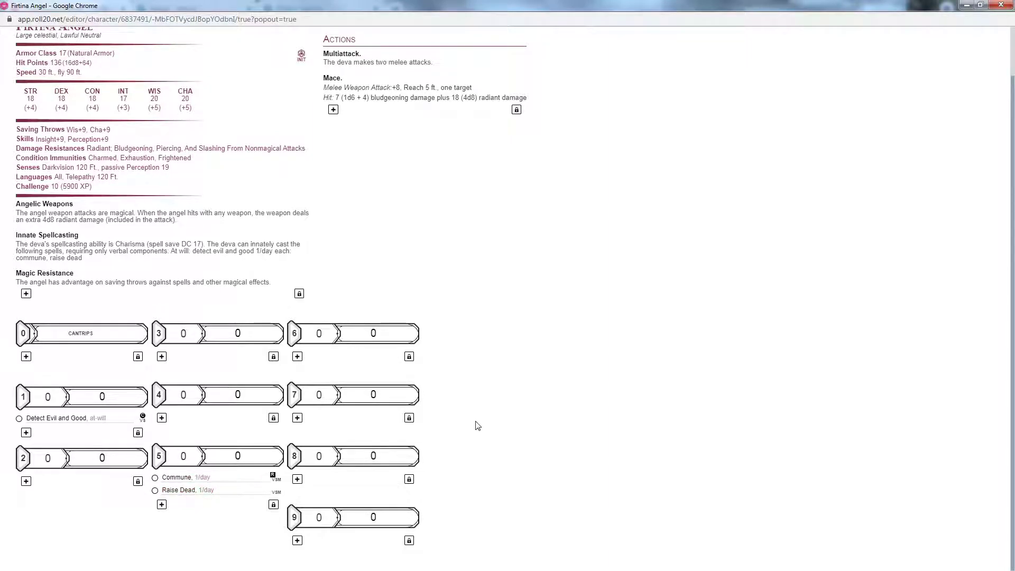
{"action": "scroll", "coordinate": [450, 229], "scroll_direction": "up", "scroll_amount": 1}
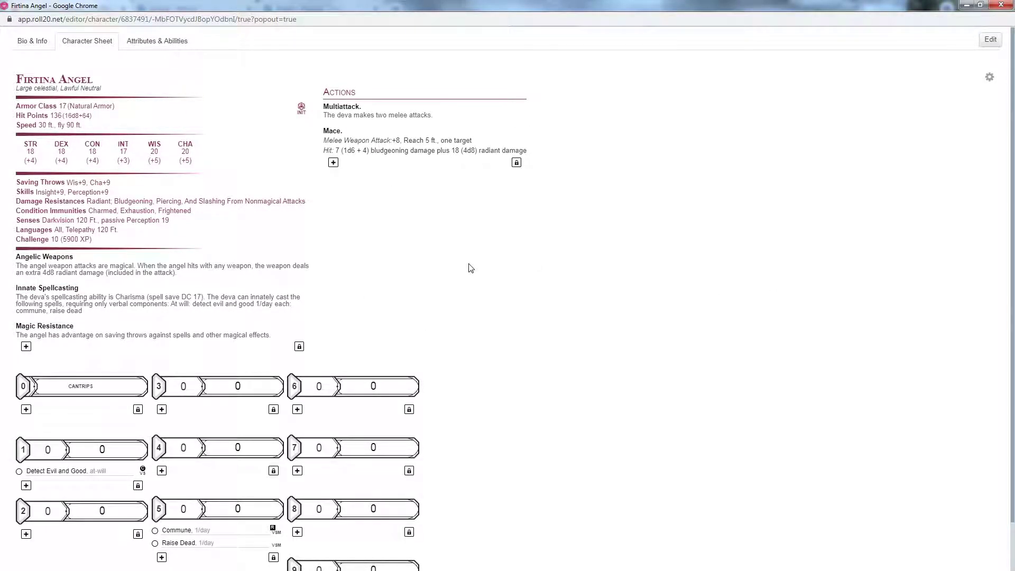
{"action": "scroll", "coordinate": [349, 336], "scroll_direction": "down", "scroll_amount": 1}
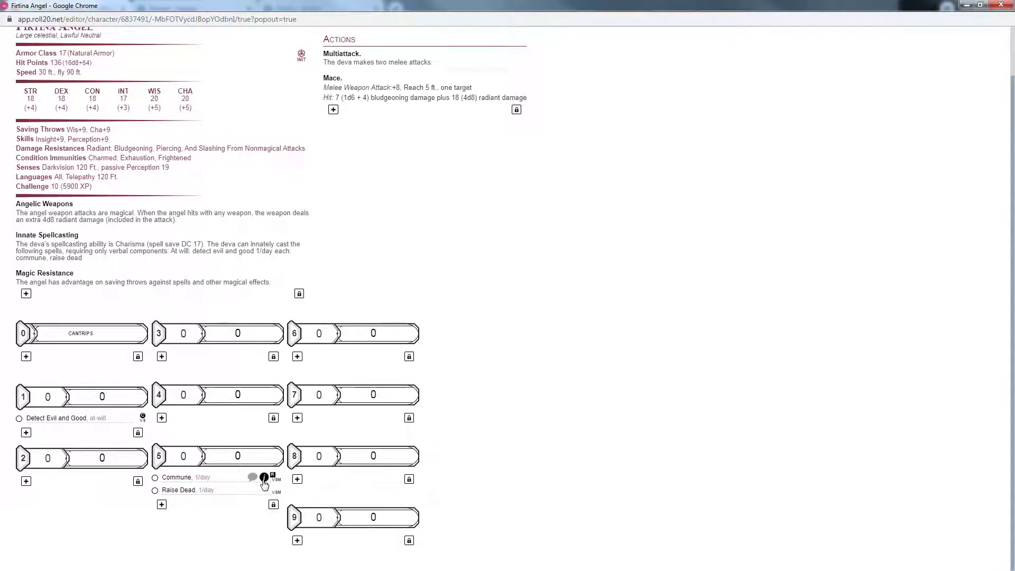
{"action": "scroll", "coordinate": [520, 401], "scroll_direction": "up", "scroll_amount": 1}
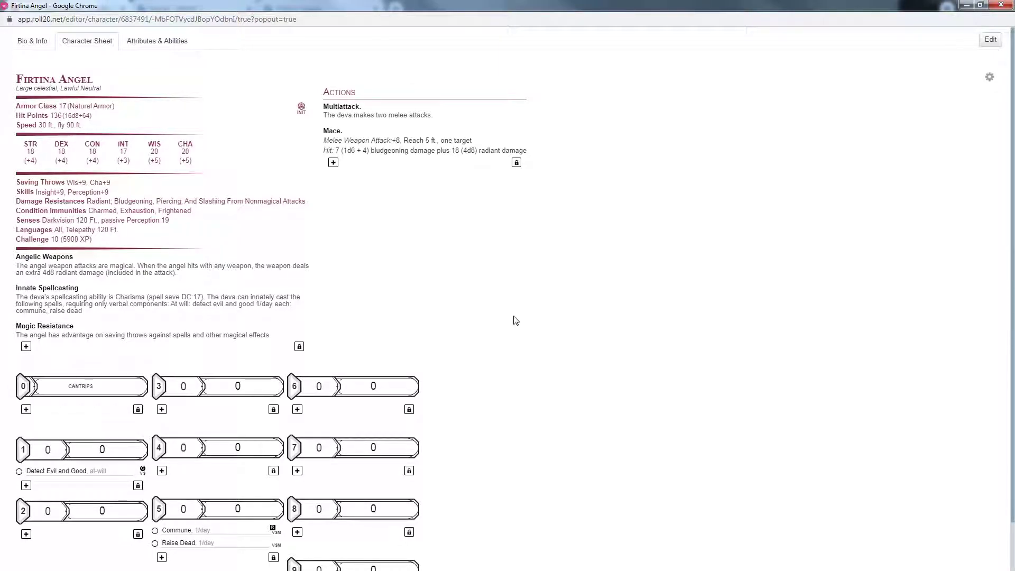
{"action": "left_click", "coordinate": [1006, 8]}
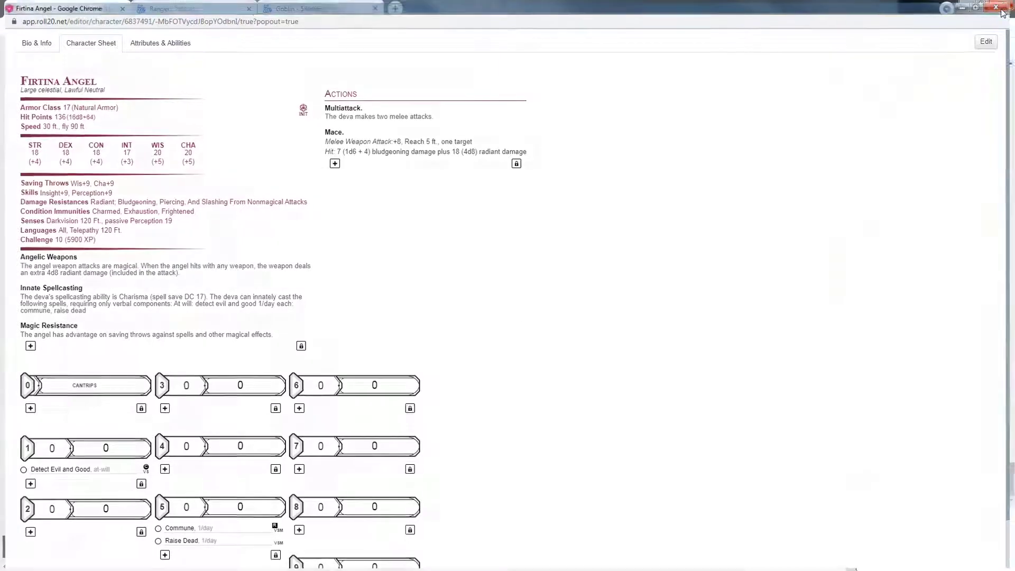
Move the Amiop Quekrod token onto the checkered floor above the well, and shift the Flaming Banshee token one square toward the stairs.
{"action": "scroll", "coordinate": [461, 313], "scroll_direction": "up", "scroll_amount": 2}
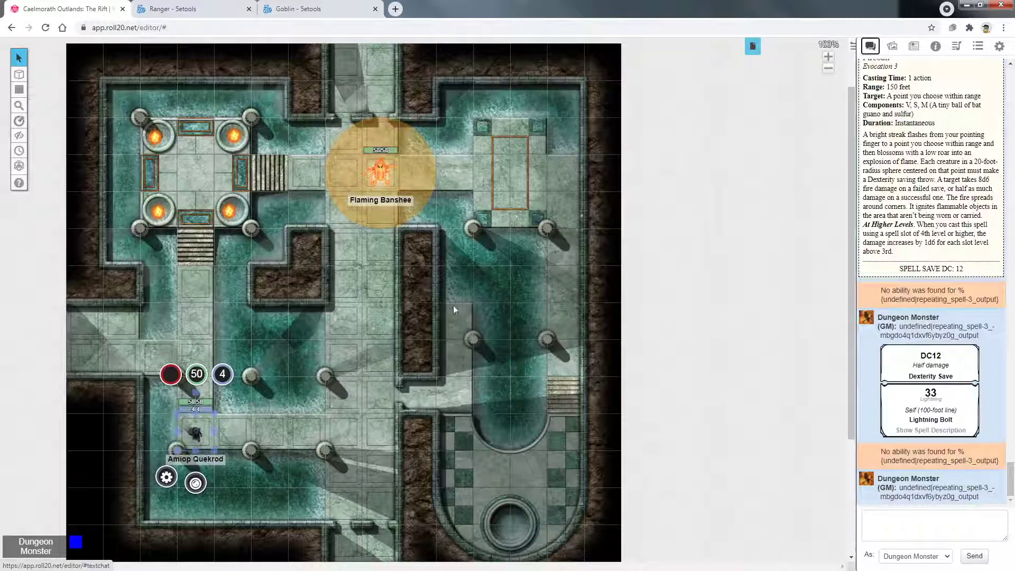
{"action": "left_click_drag", "start_coordinate": [205, 434], "coordinate": [449, 434]}
{"action": "double_click", "coordinate": [449, 435]}
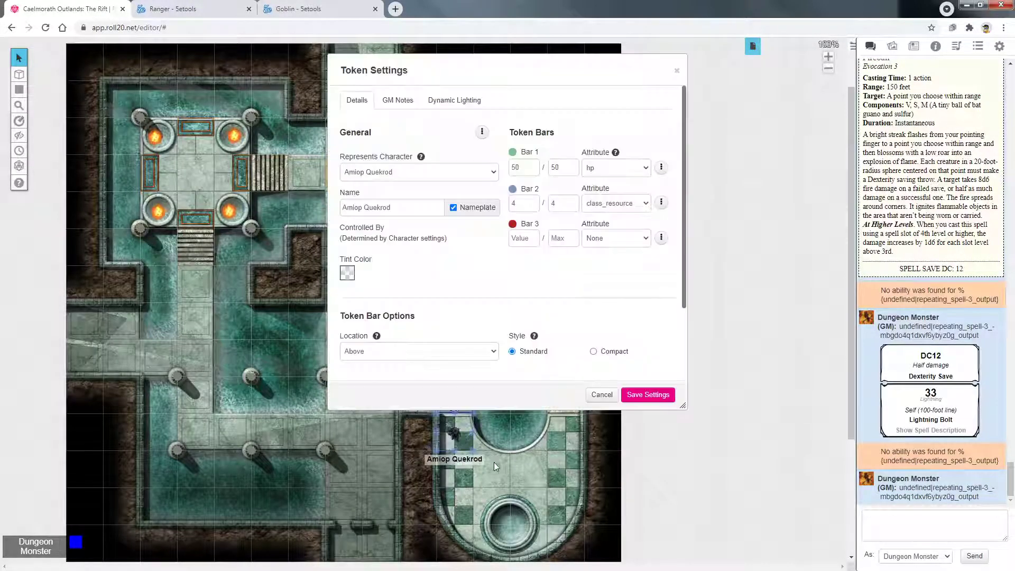
{"action": "left_click", "coordinate": [603, 395]}
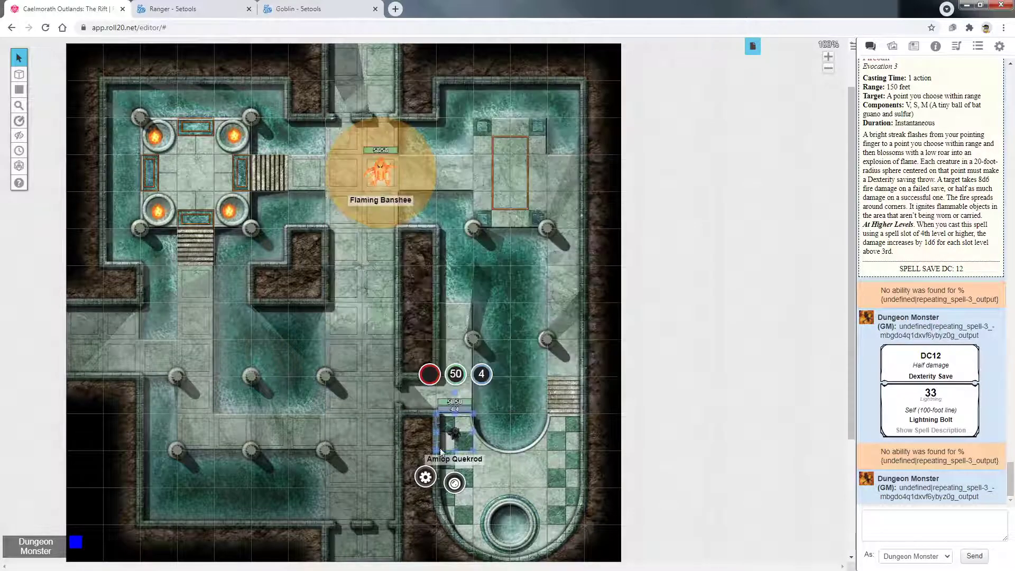
{"action": "left_click_drag", "start_coordinate": [453, 433], "coordinate": [528, 469]}
{"action": "left_click_drag", "start_coordinate": [375, 169], "coordinate": [344, 169]}
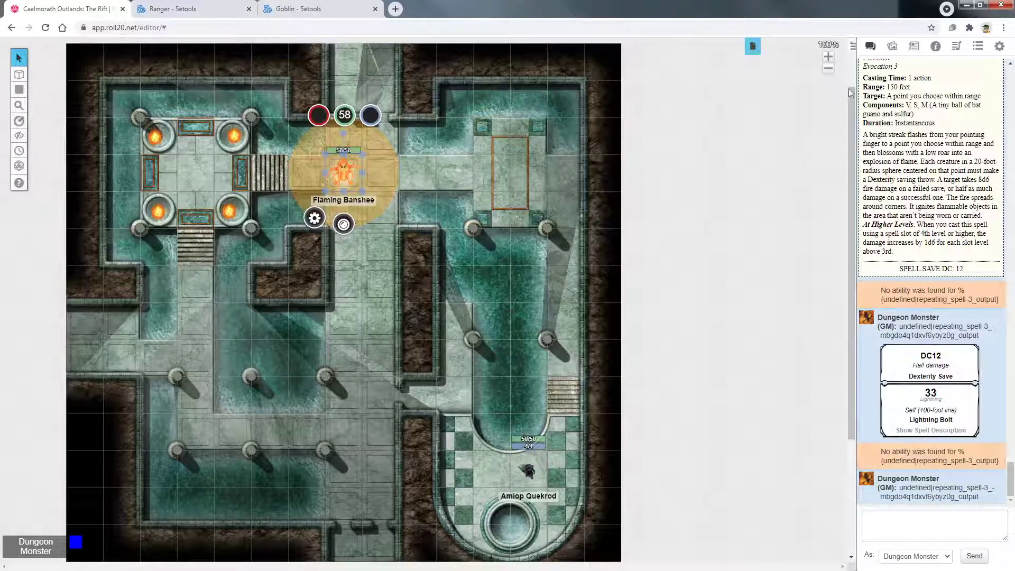
Open Amiop Quekrod's character sheet from the journal and look through its core page down to Features & Traits.
{"action": "left_click", "coordinate": [914, 46]}
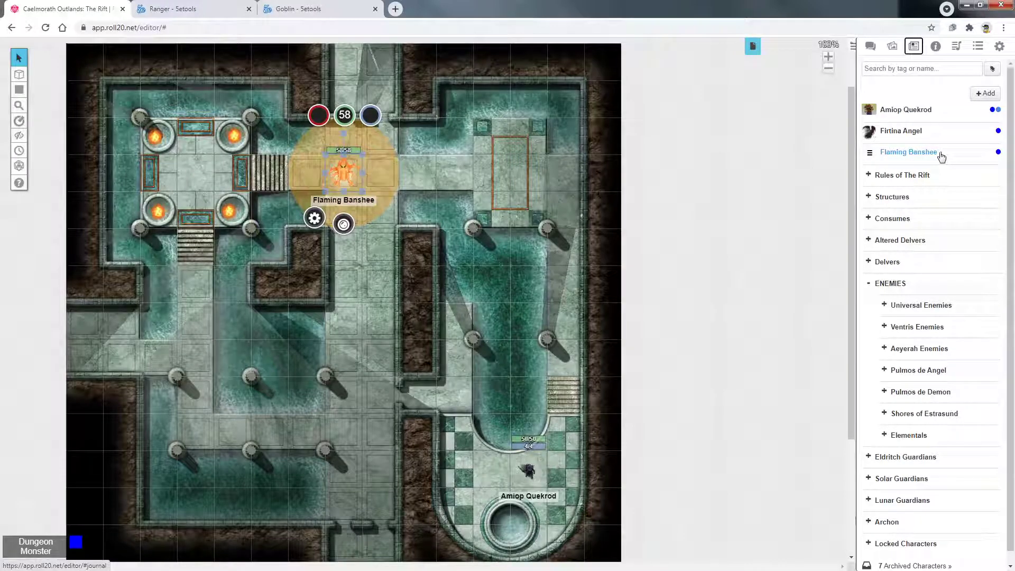
{"action": "left_click", "coordinate": [905, 110]}
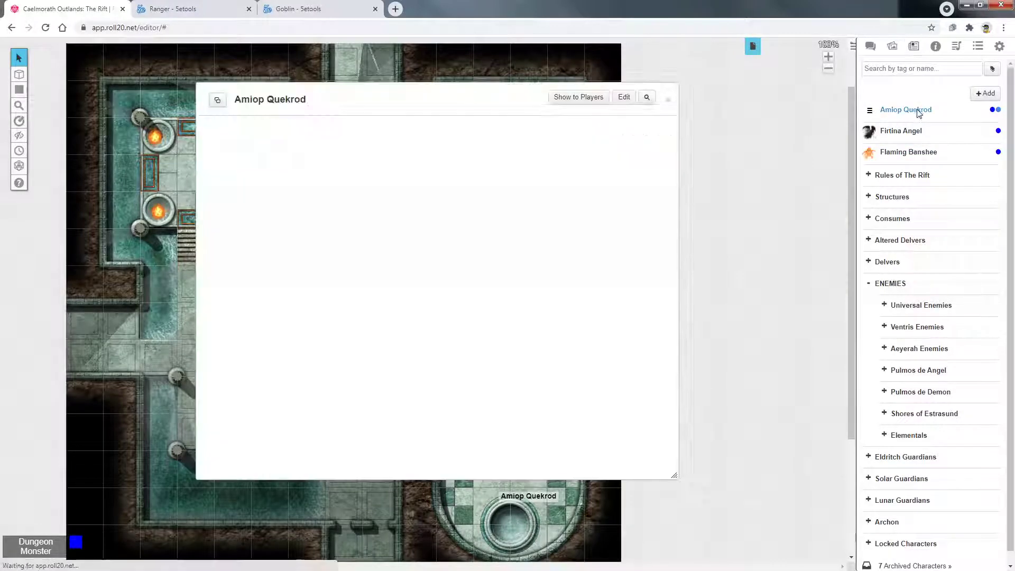
{"action": "left_click", "coordinate": [288, 131]}
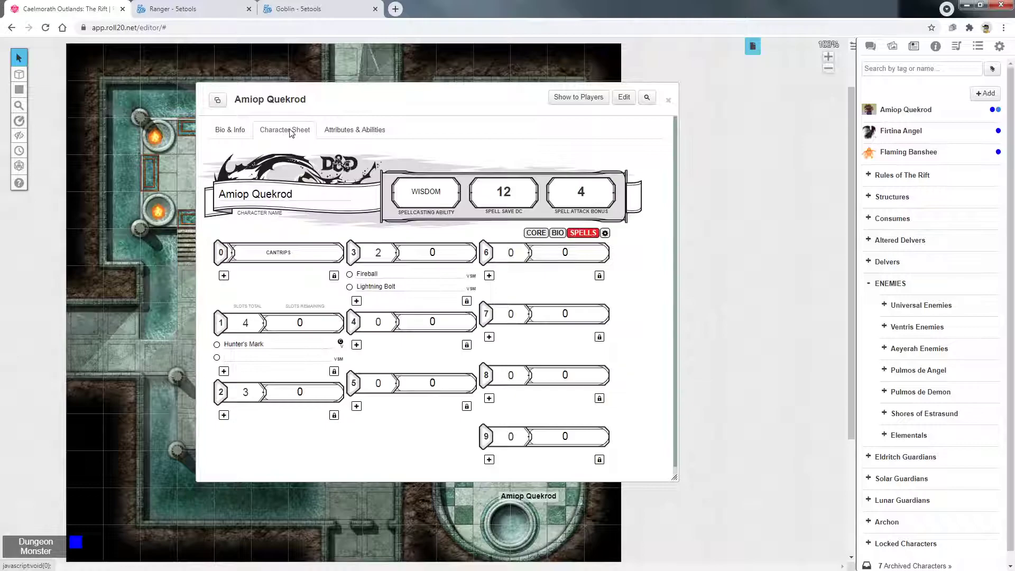
{"action": "left_click", "coordinate": [536, 237]}
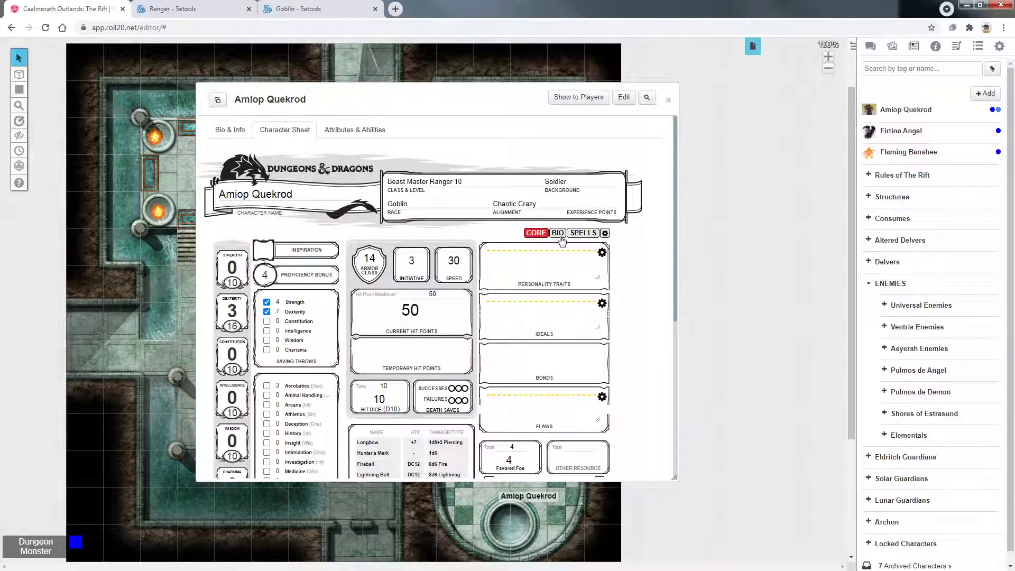
{"action": "scroll", "coordinate": [561, 239], "scroll_direction": "down", "scroll_amount": 2}
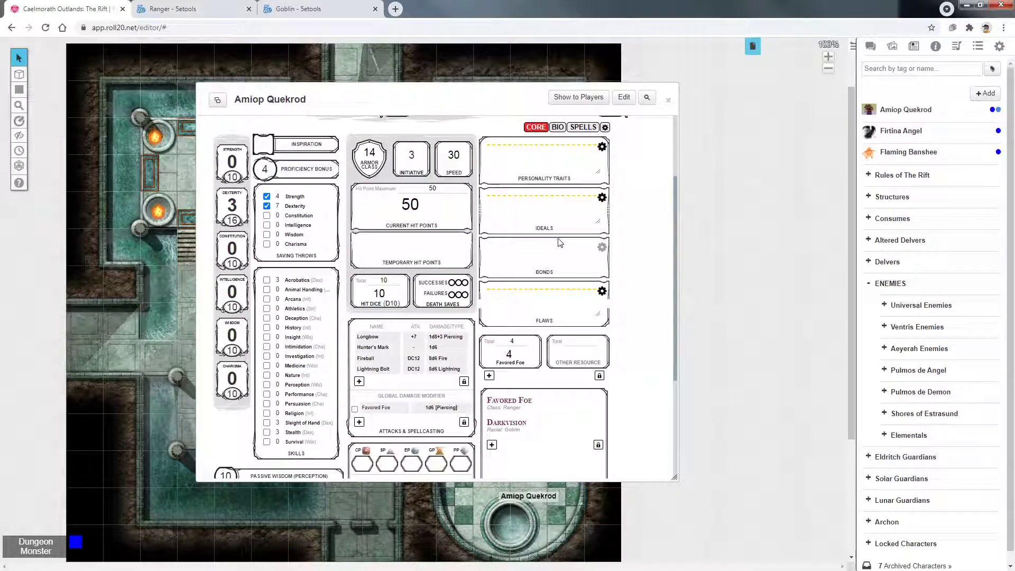
{"action": "scroll", "coordinate": [560, 243], "scroll_direction": "down", "scroll_amount": 2}
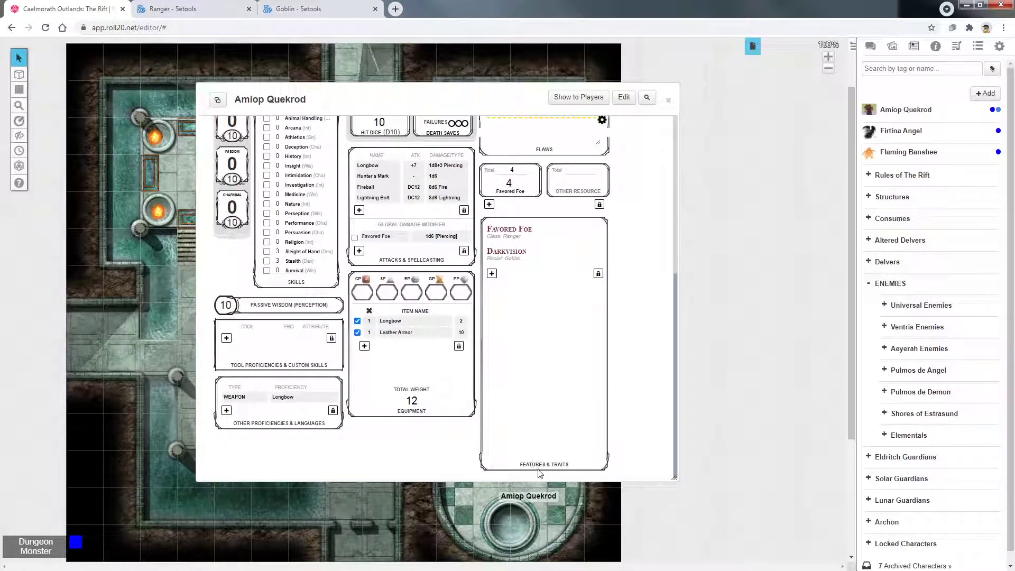
Switch to the 5etools Ranger page and read through the class features, from Favored Foe to Beast Master, and the level table.
{"action": "left_click", "coordinate": [225, 9]}
{"action": "scroll", "coordinate": [497, 349], "scroll_direction": "down", "scroll_amount": 2}
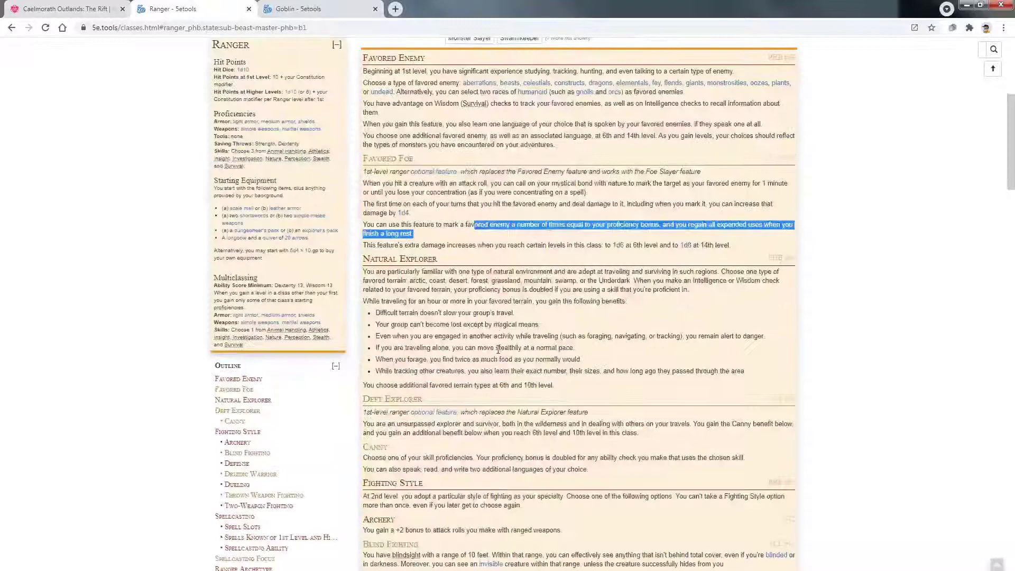
{"action": "left_click", "coordinate": [448, 309]}
{"action": "scroll", "coordinate": [418, 209], "scroll_direction": "down", "scroll_amount": 1}
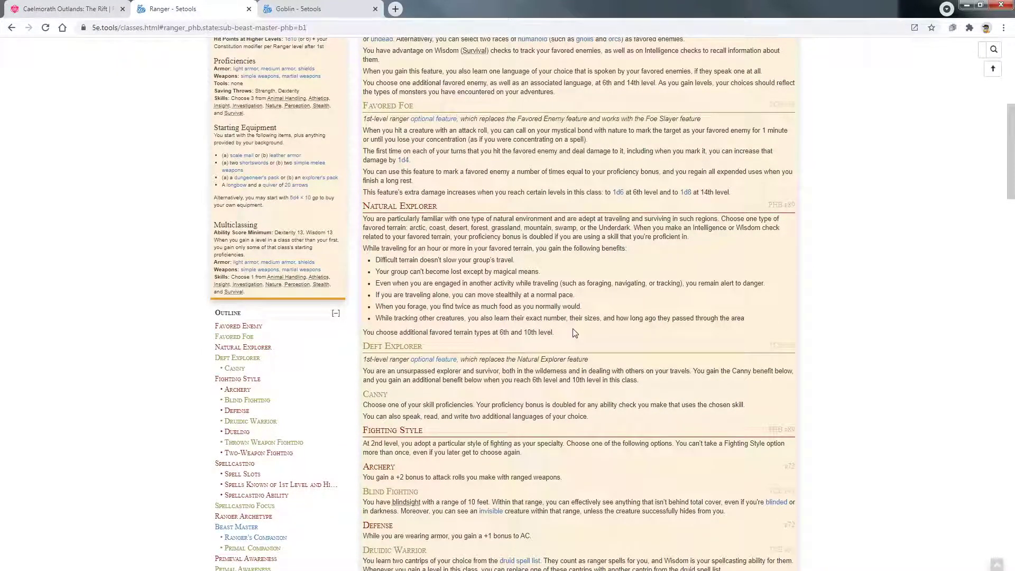
{"action": "scroll", "coordinate": [487, 382], "scroll_direction": "down", "scroll_amount": 3}
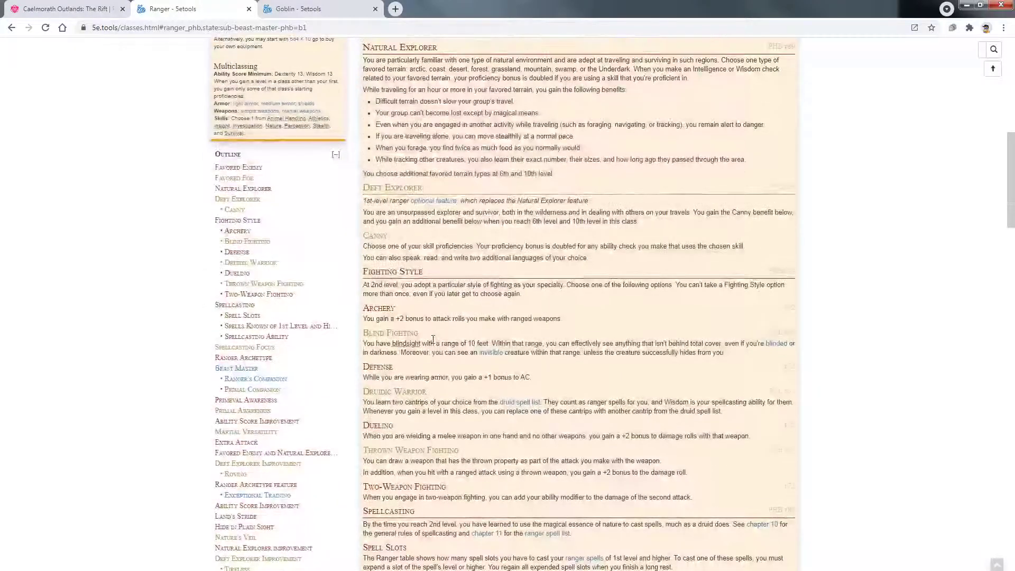
{"action": "scroll", "coordinate": [571, 421], "scroll_direction": "down", "scroll_amount": 7}
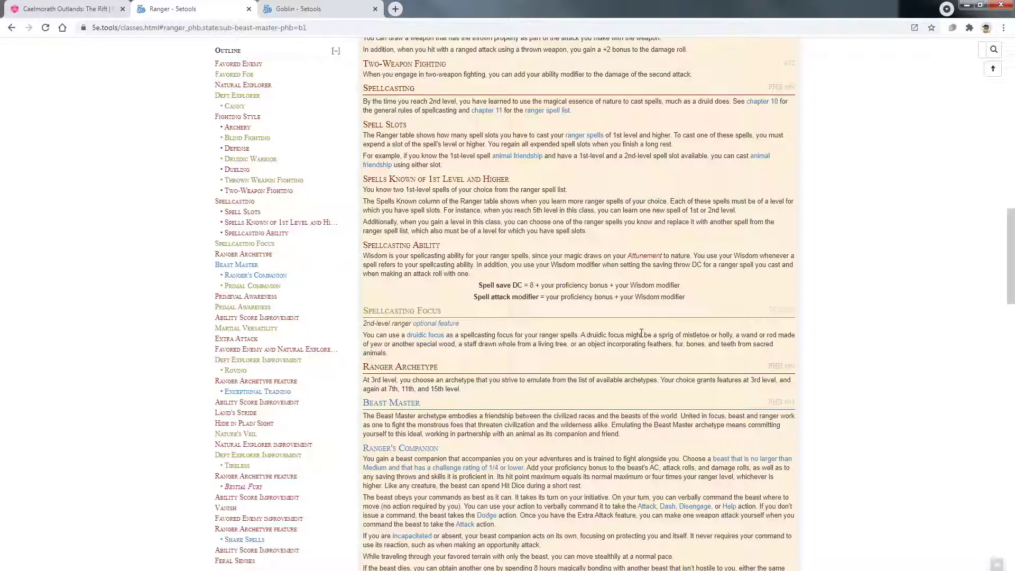
{"action": "scroll", "coordinate": [609, 362], "scroll_direction": "down", "scroll_amount": 2}
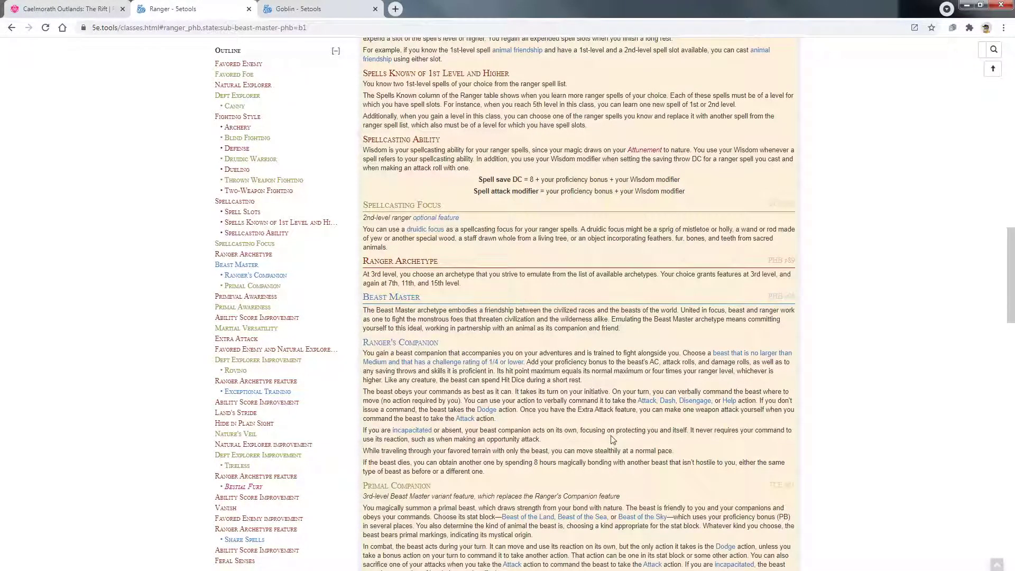
{"action": "scroll", "coordinate": [614, 440], "scroll_direction": "up", "scroll_amount": 10}
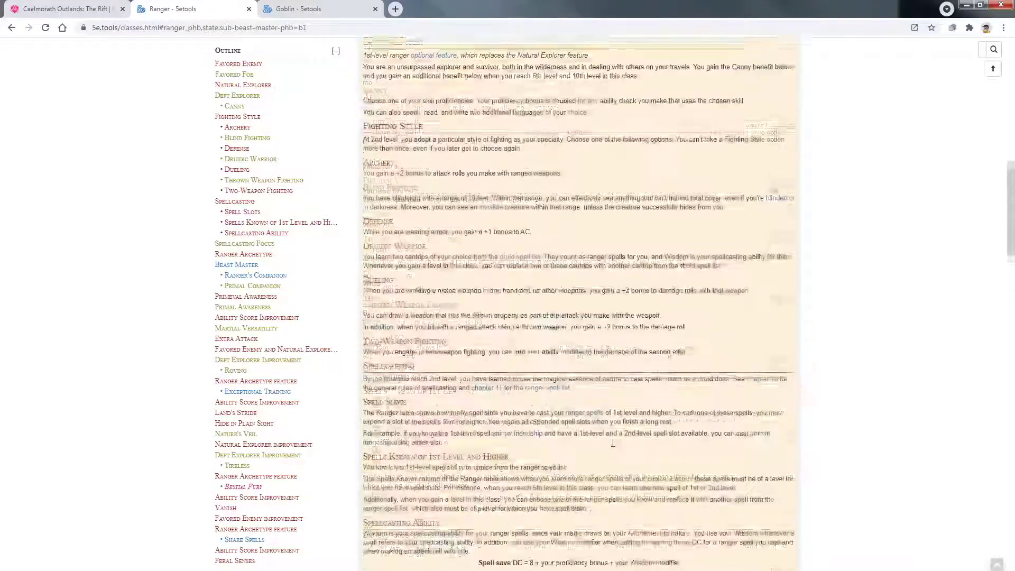
{"action": "scroll", "coordinate": [613, 443], "scroll_direction": "up", "scroll_amount": 10}
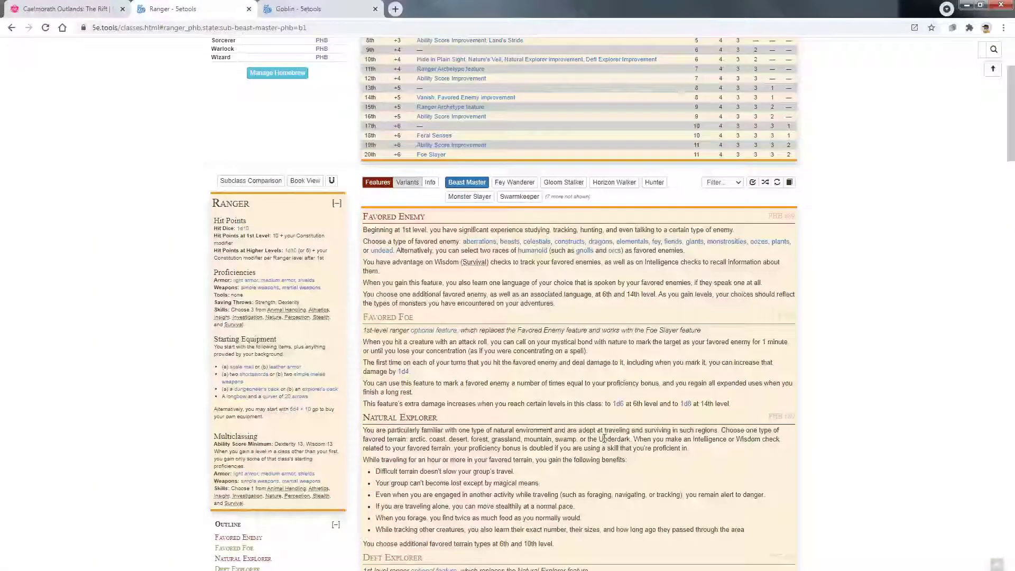
{"action": "scroll", "coordinate": [602, 435], "scroll_direction": "down", "scroll_amount": 1}
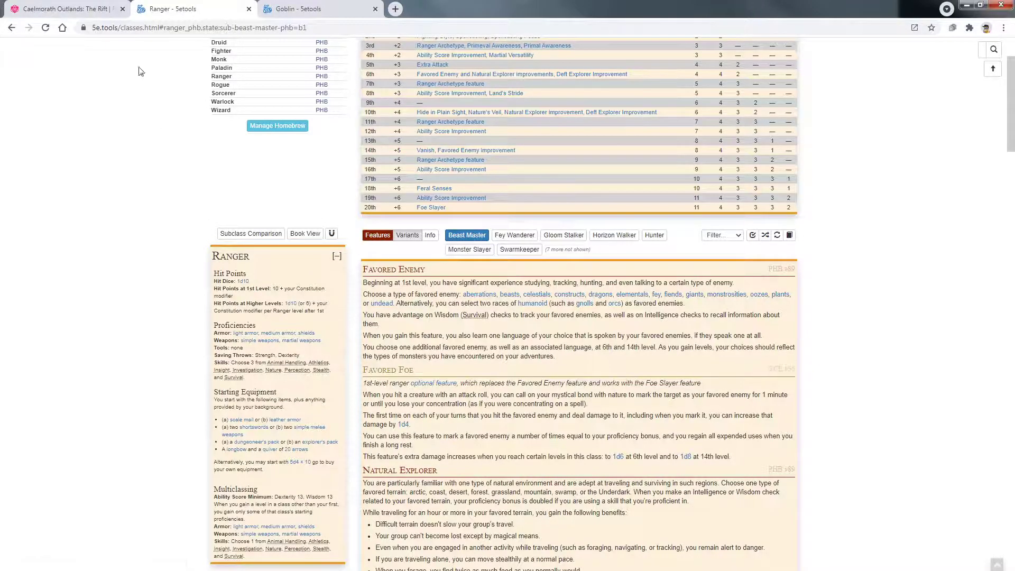
Return to the Roll20 game, close Amiop Quekrod's sheet and open the map page with character tokens grouped by role.
{"action": "key", "text": "ctrl+1"}
{"action": "left_click", "coordinate": [668, 100]}
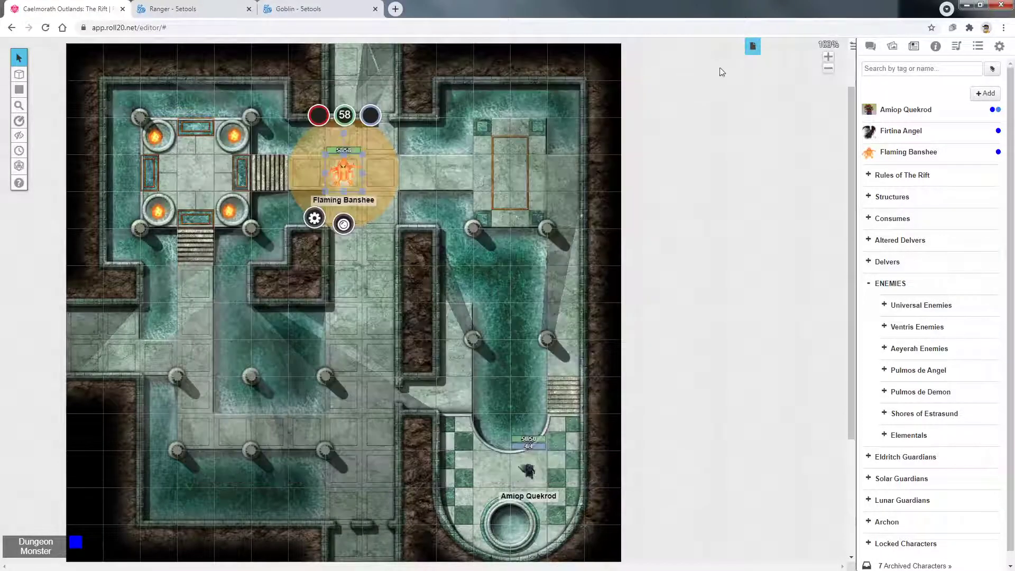
{"action": "left_click", "coordinate": [753, 46]}
{"action": "scroll", "coordinate": [664, 158], "scroll_direction": "down", "scroll_amount": 5}
{"action": "left_click", "coordinate": [634, 157]}
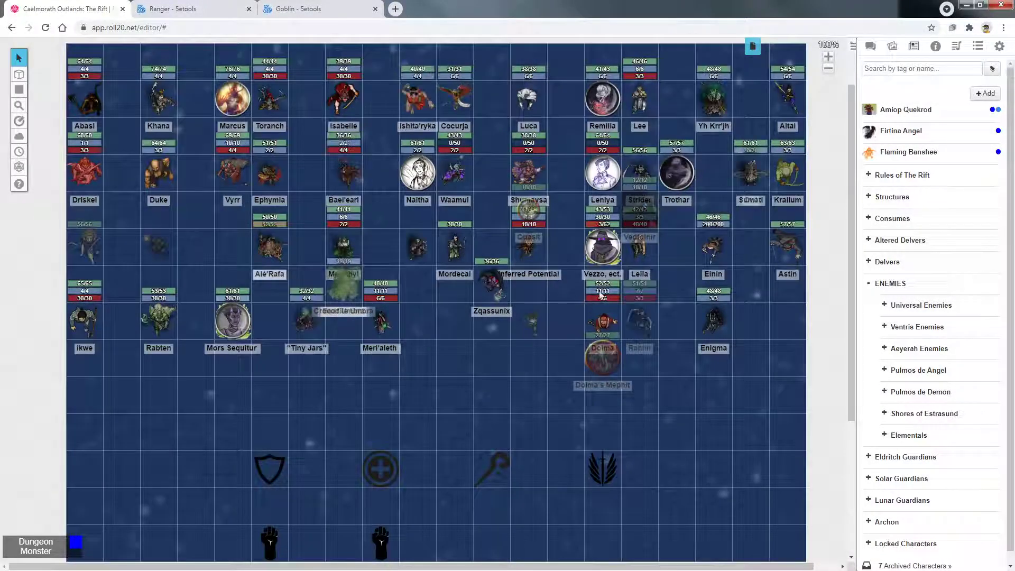
{"action": "scroll", "coordinate": [700, 491], "scroll_direction": "up", "scroll_amount": 1}
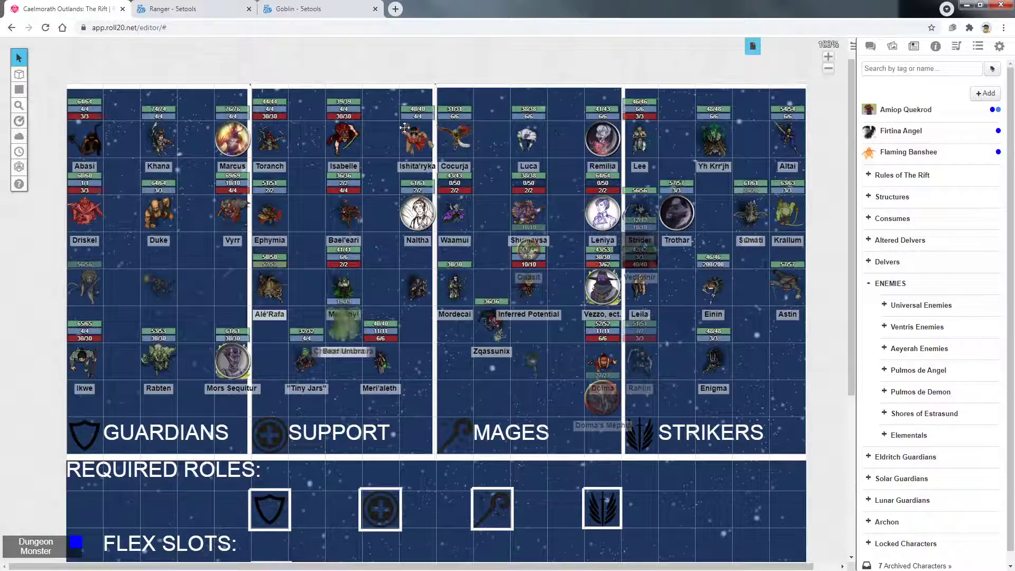
Inspect the Cocurja and Luca tokens in the Mages group, and leave no token selected.
{"action": "key", "text": "Tab"}
{"action": "key", "text": "Tab"}
{"action": "left_click", "coordinate": [457, 128]}
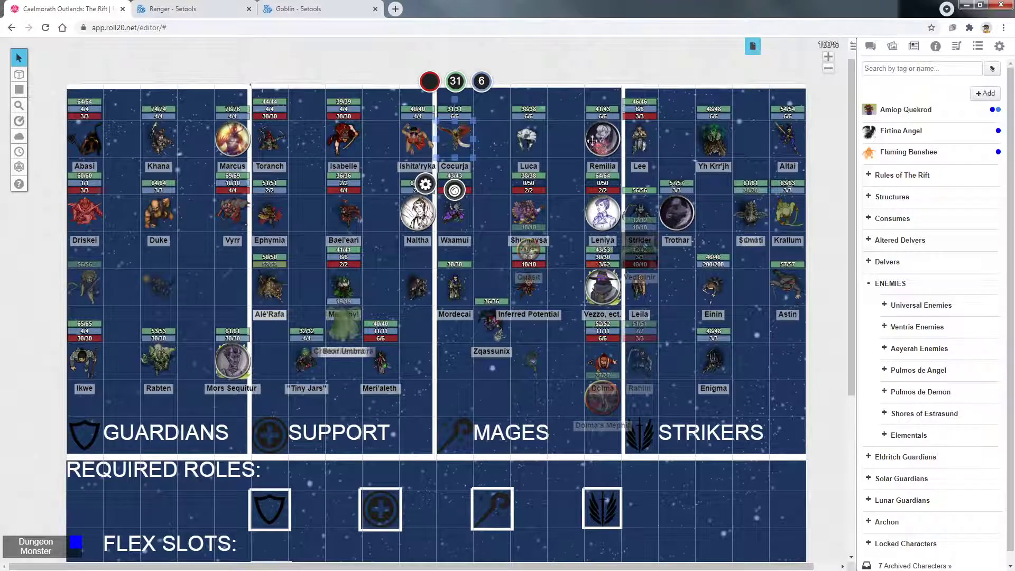
{"action": "key", "text": "Escape"}
{"action": "left_click", "coordinate": [527, 141]}
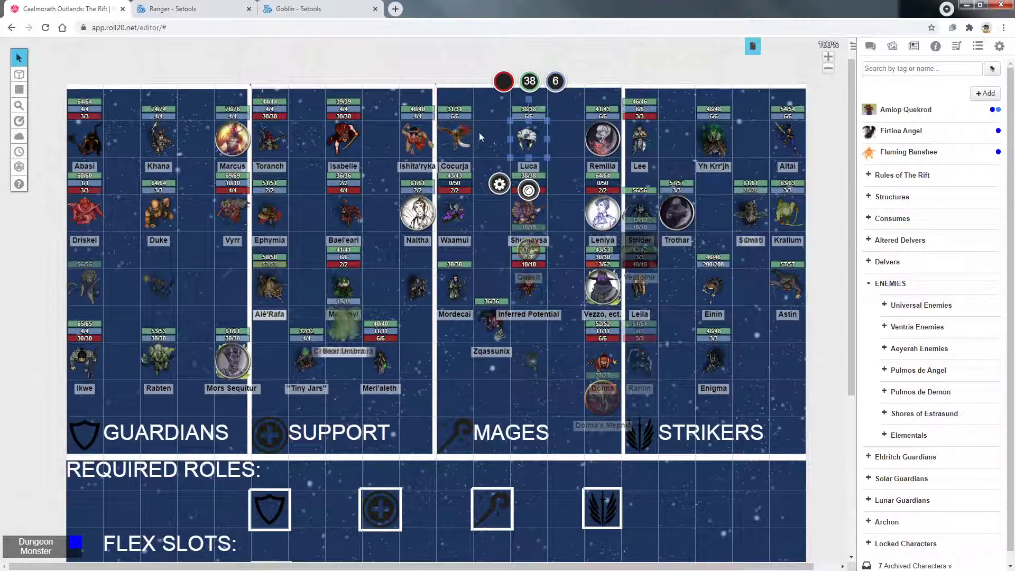
{"action": "key", "text": "Escape"}
{"action": "left_click", "coordinate": [453, 139]}
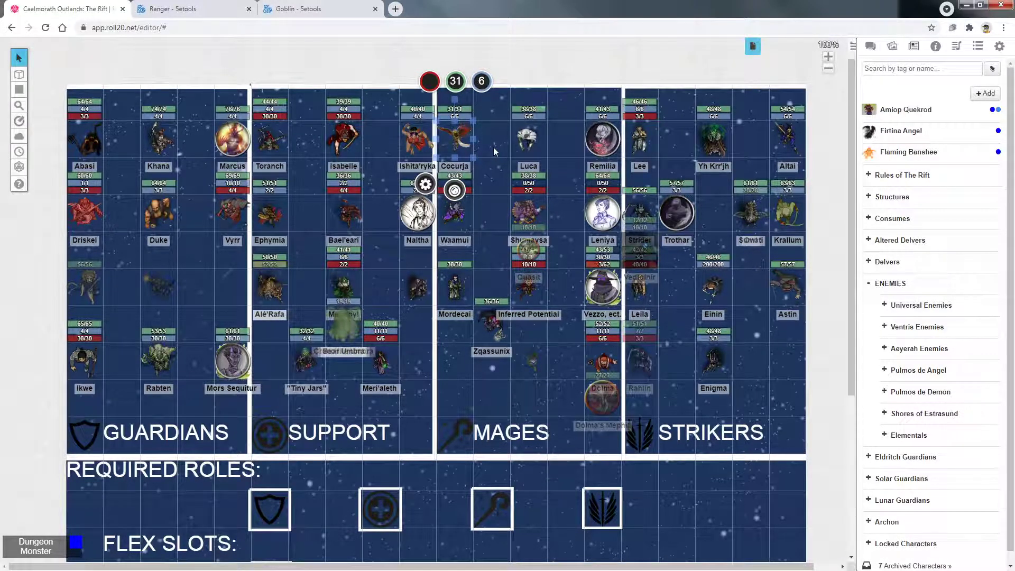
{"action": "key", "text": "Escape"}
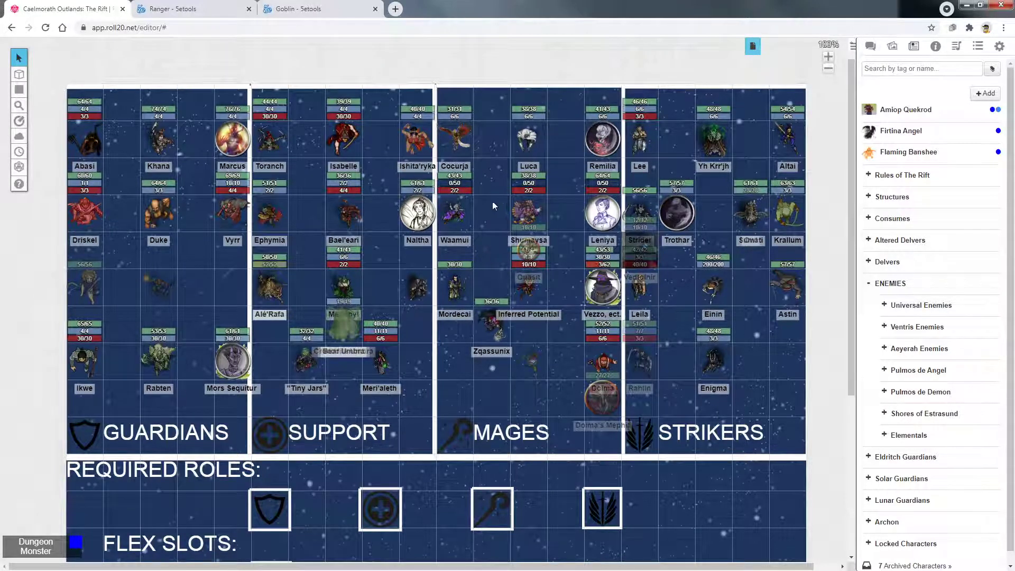
Inspect the Shumaysa token among the Mages and the Trothar token among the Strikers, leaving no token selected.
{"action": "left_click", "coordinate": [535, 214]}
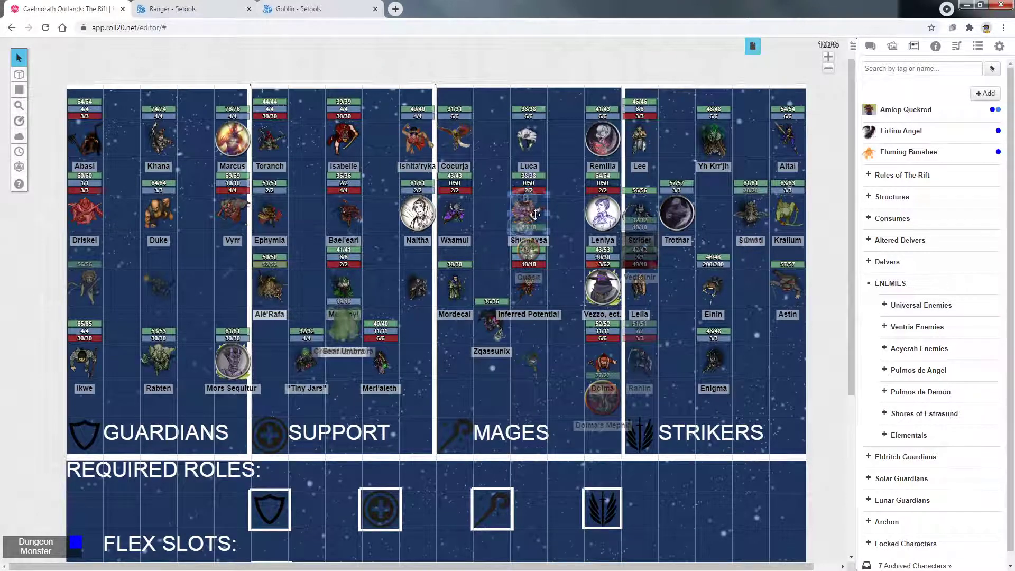
{"action": "left_click", "coordinate": [479, 196]}
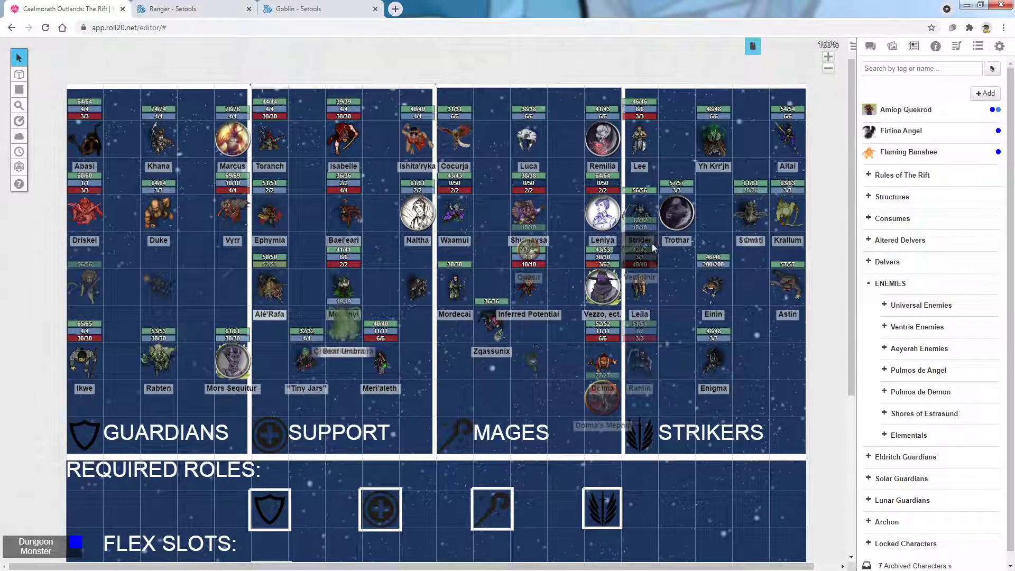
{"action": "left_click", "coordinate": [665, 212]}
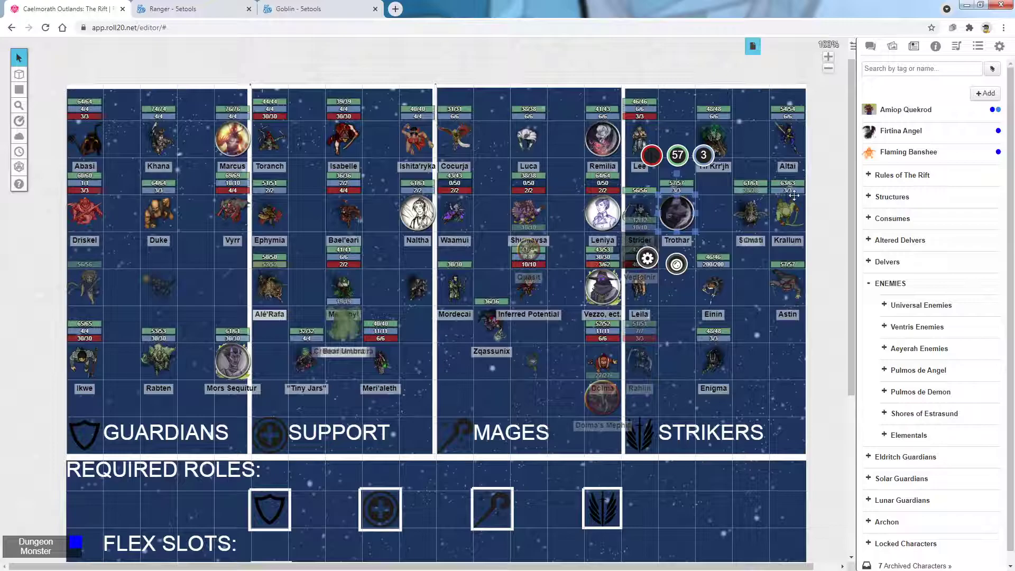
{"action": "left_click", "coordinate": [711, 211]}
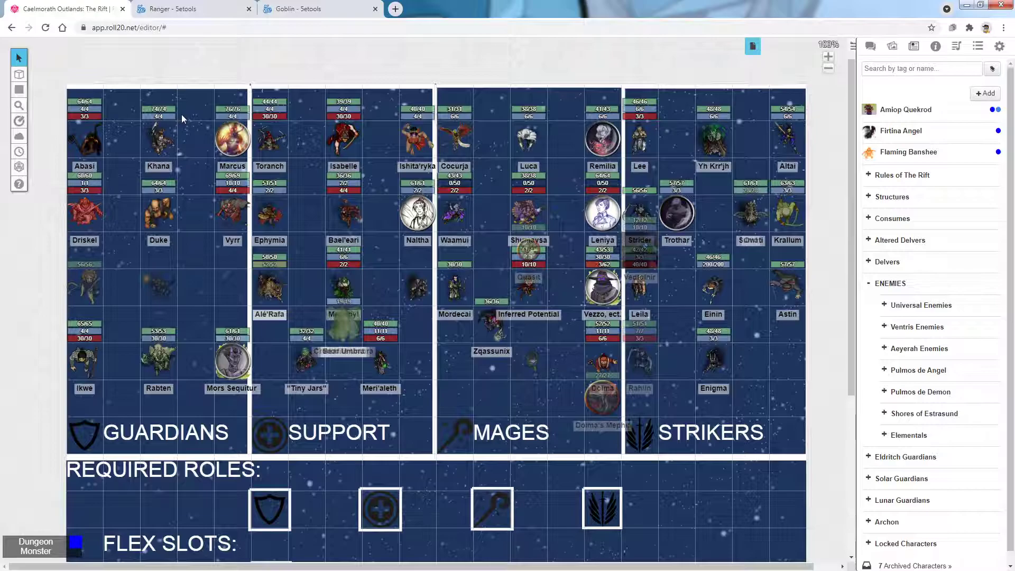
Inspect the Mors Sequitur and Rabten tokens in the Guardians group.
{"action": "scroll", "coordinate": [181, 188], "scroll_direction": "down", "scroll_amount": 1}
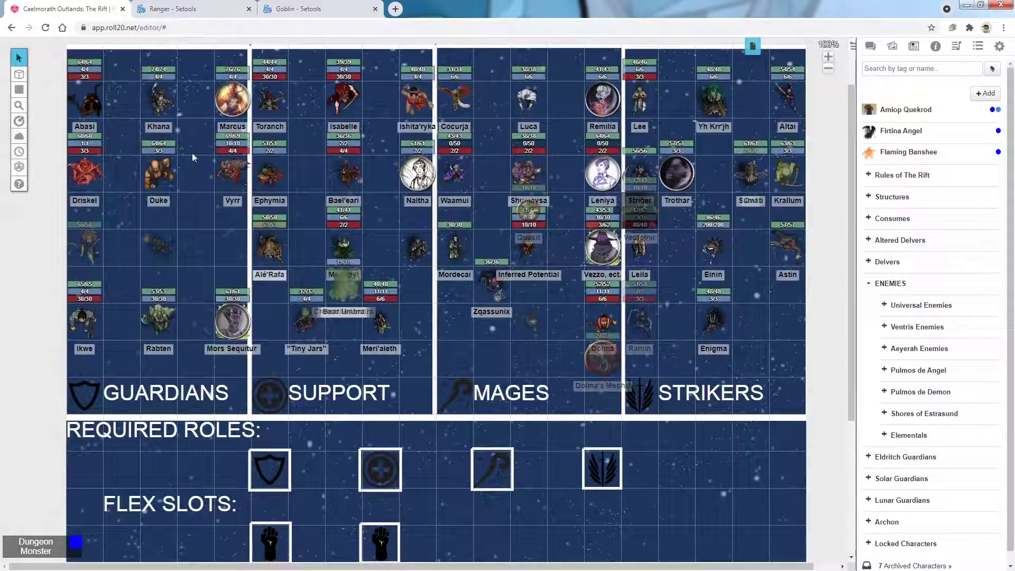
{"action": "left_click", "coordinate": [236, 330]}
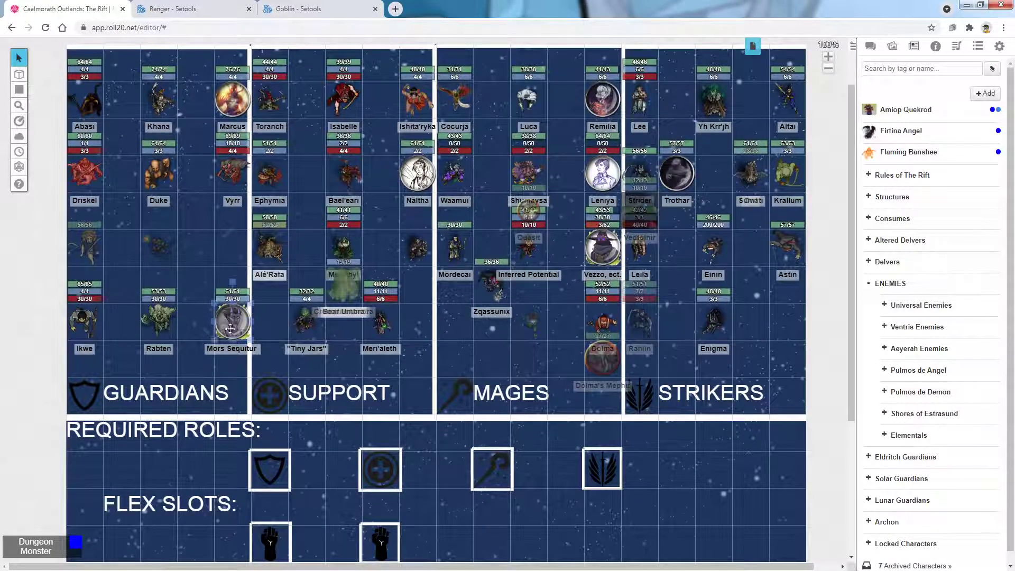
{"action": "left_click", "coordinate": [165, 329]}
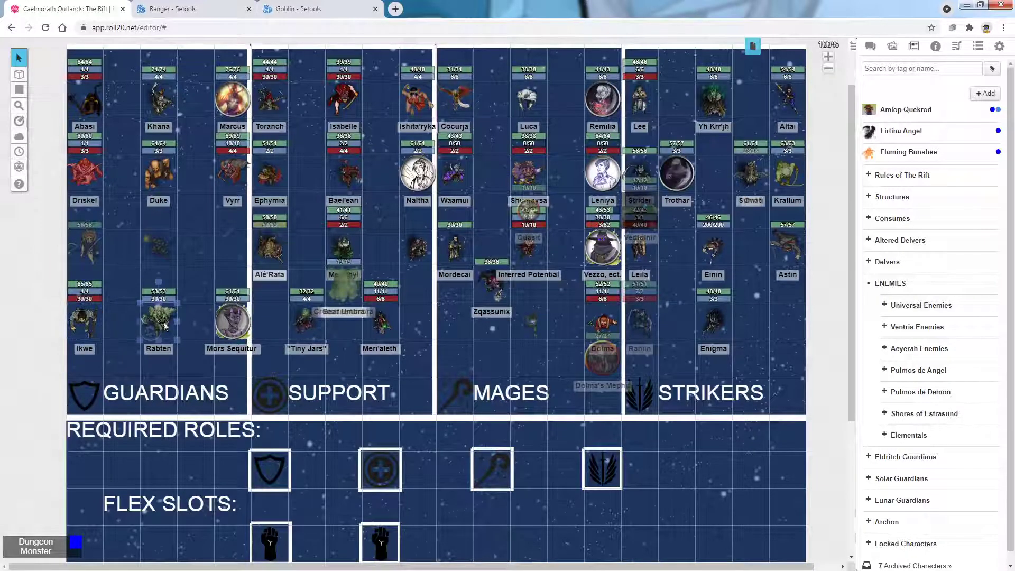
{"action": "scroll", "coordinate": [442, 319], "scroll_direction": "up", "scroll_amount": 1}
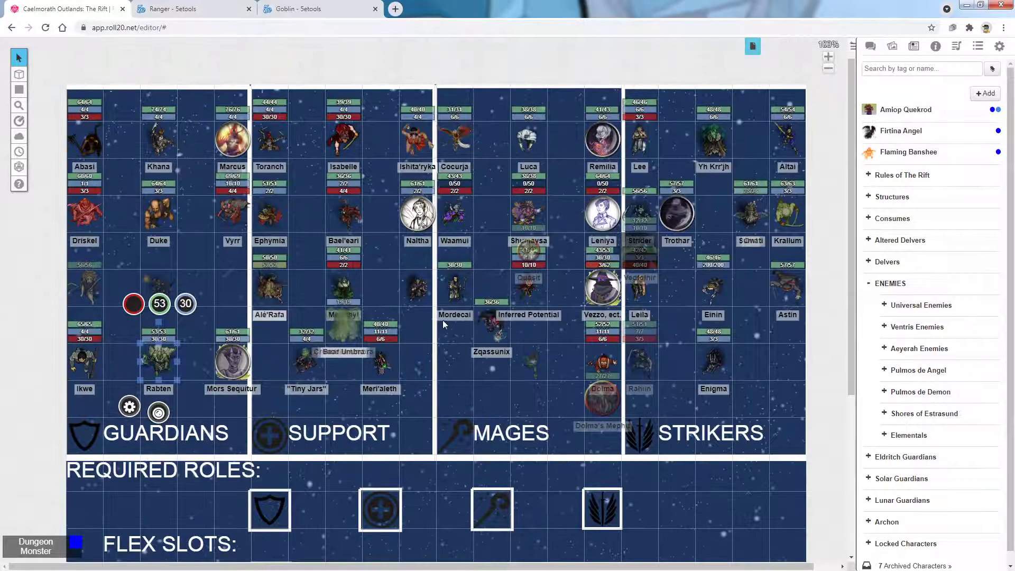
Open the token settings of Meri'aleth in the Support group, review the Bar 1 player permissions, and close without saving.
{"action": "left_click", "coordinate": [380, 363]}
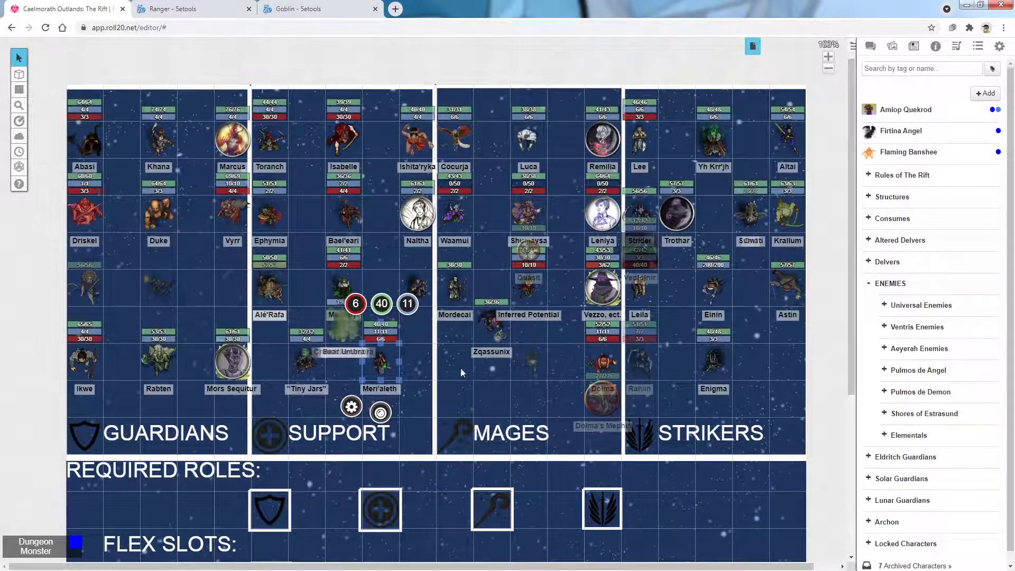
{"action": "left_click", "coordinate": [379, 360]}
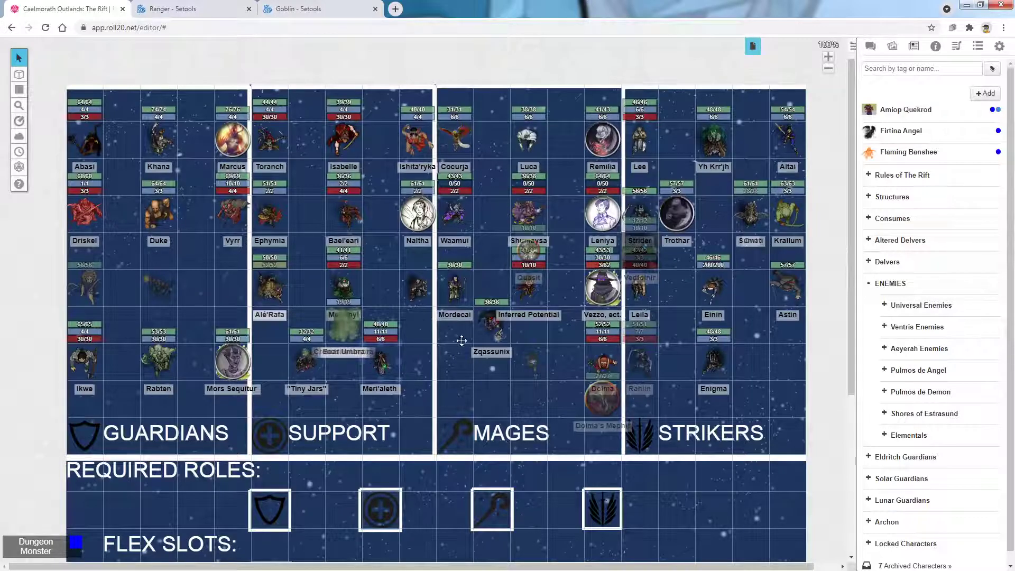
{"action": "double_click", "coordinate": [386, 366]}
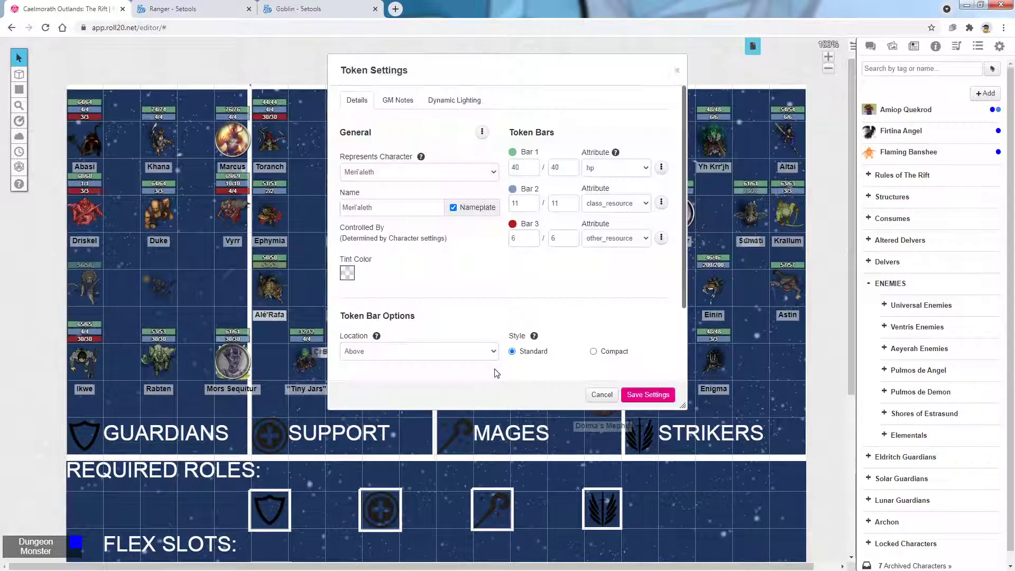
{"action": "left_click", "coordinate": [661, 202]}
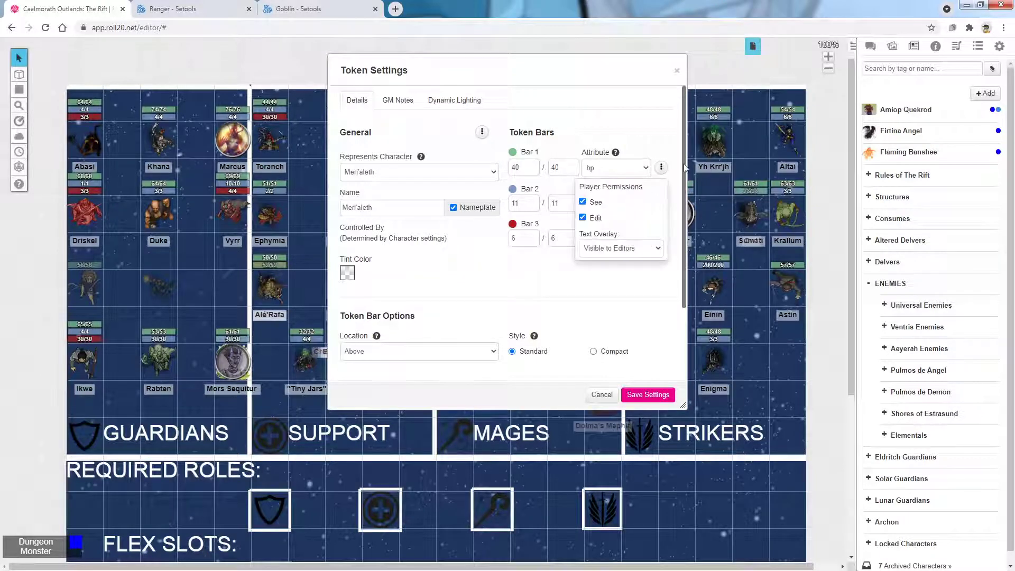
{"action": "left_click", "coordinate": [677, 70]}
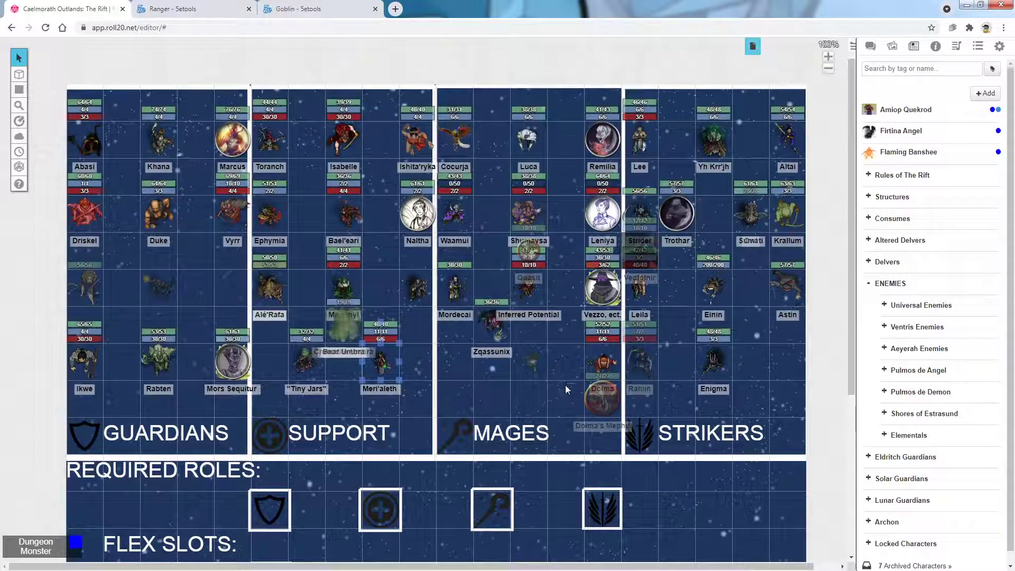
Check the bar values of the Rabten token in the Guardians group and leave no token selected.
{"action": "left_click", "coordinate": [403, 373]}
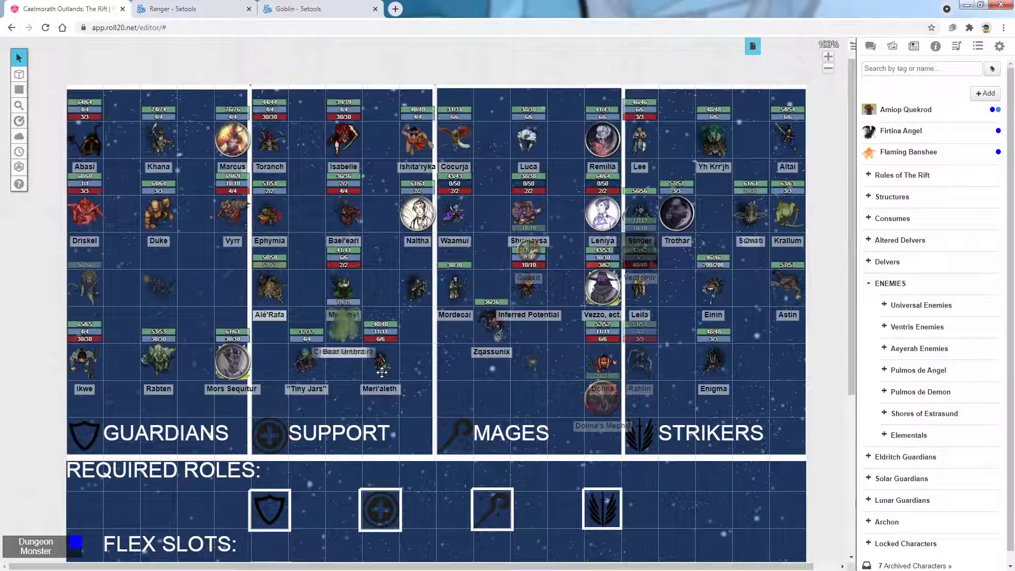
{"action": "left_click", "coordinate": [151, 362]}
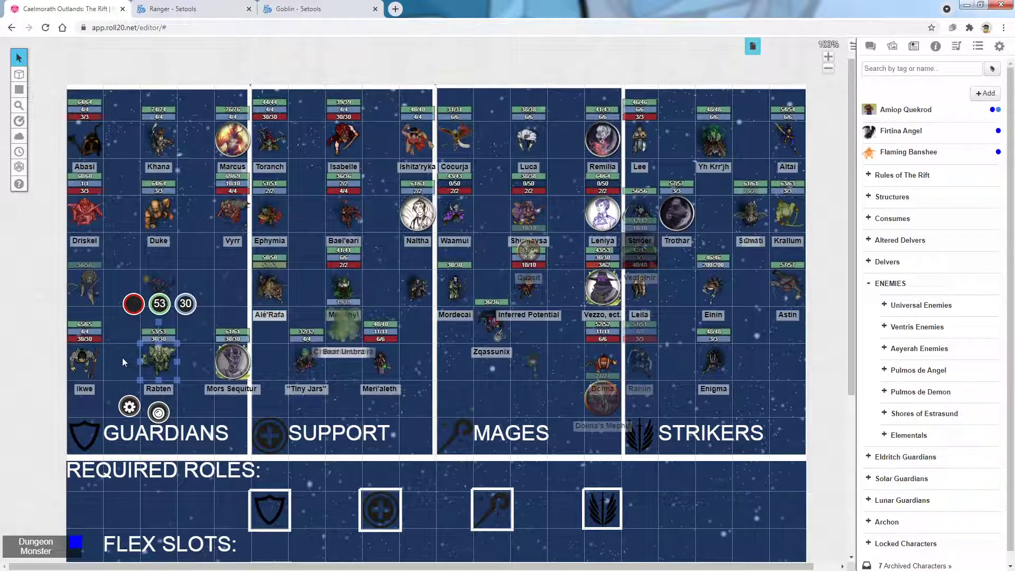
{"action": "left_click", "coordinate": [199, 348]}
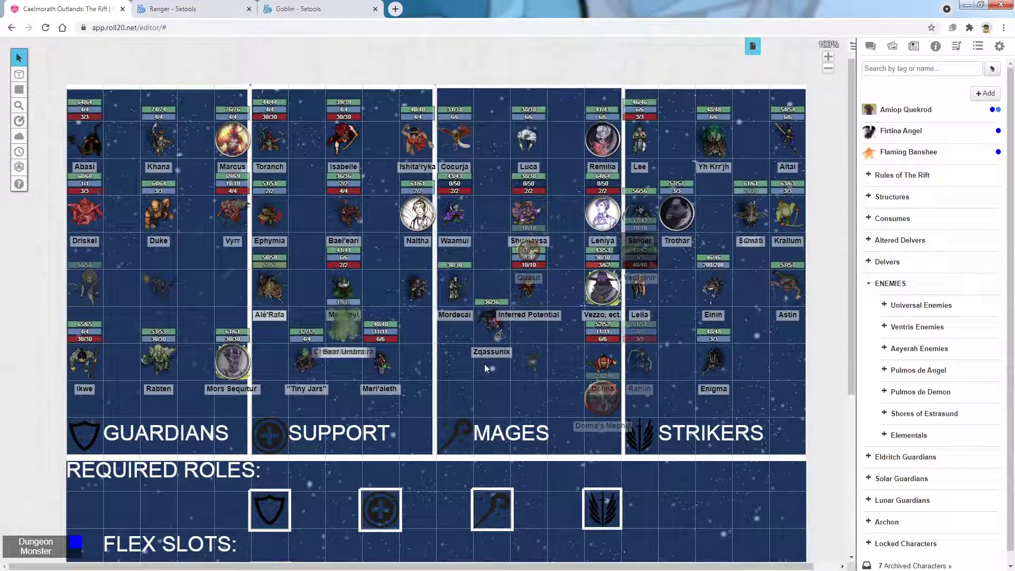
Reopen Meri'aleth's token settings, examine the player permissions and text overlay options of the resource bars, and close without saving.
{"action": "double_click", "coordinate": [376, 365]}
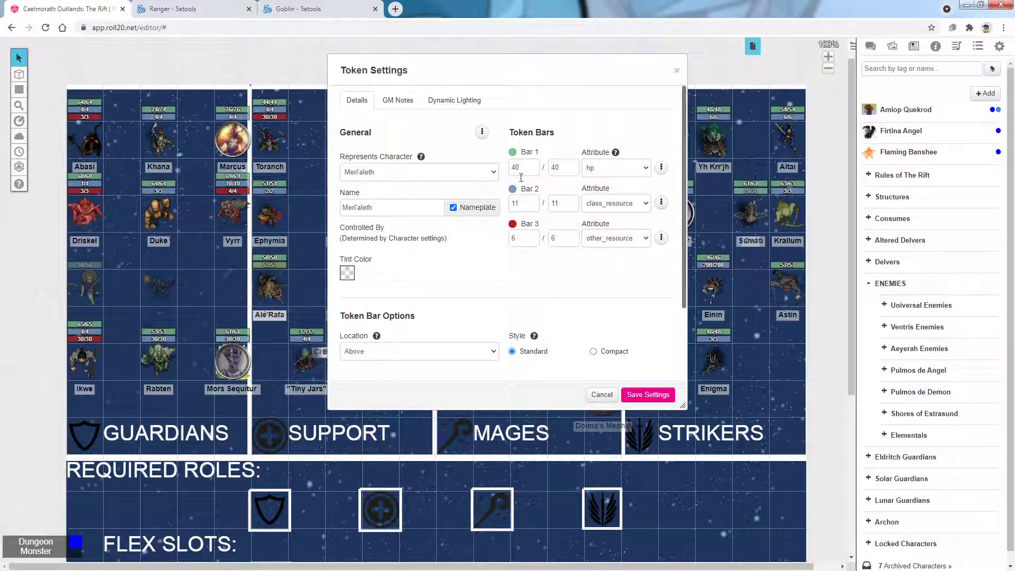
{"action": "left_click", "coordinate": [661, 202]}
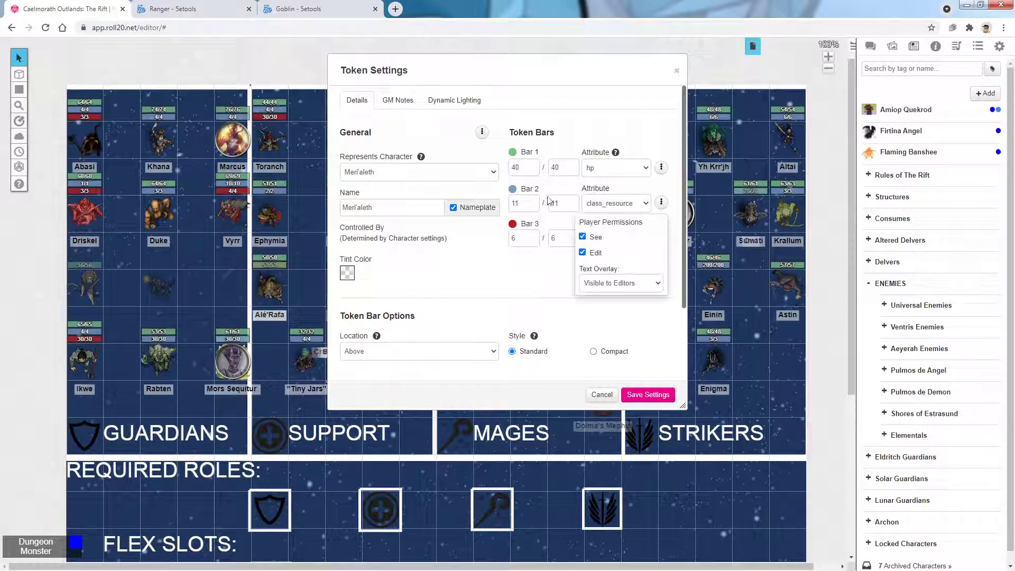
{"action": "left_click", "coordinate": [645, 265]}
{"action": "left_click", "coordinate": [661, 237]}
{"action": "left_click", "coordinate": [661, 203]}
{"action": "left_click", "coordinate": [541, 201]}
{"action": "left_click", "coordinate": [661, 202]}
{"action": "left_click", "coordinate": [661, 203]}
{"action": "left_click", "coordinate": [660, 202]}
{"action": "left_click", "coordinate": [660, 202]}
{"action": "left_click", "coordinate": [677, 70]}
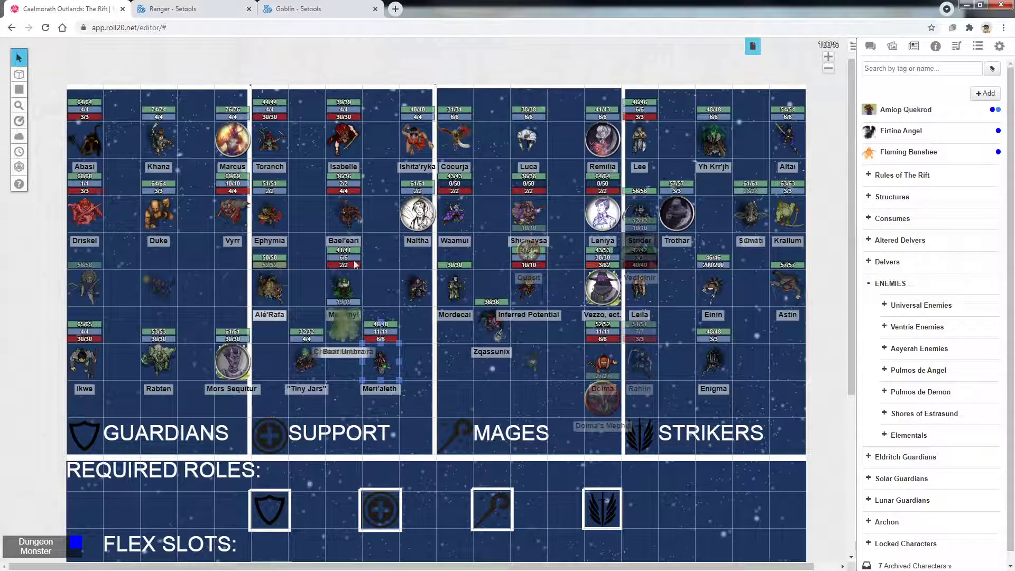
Inspect the Bael'eari token in the Support group and look over the Required Roles and Flex Slots sections.
{"action": "left_click", "coordinate": [389, 258]}
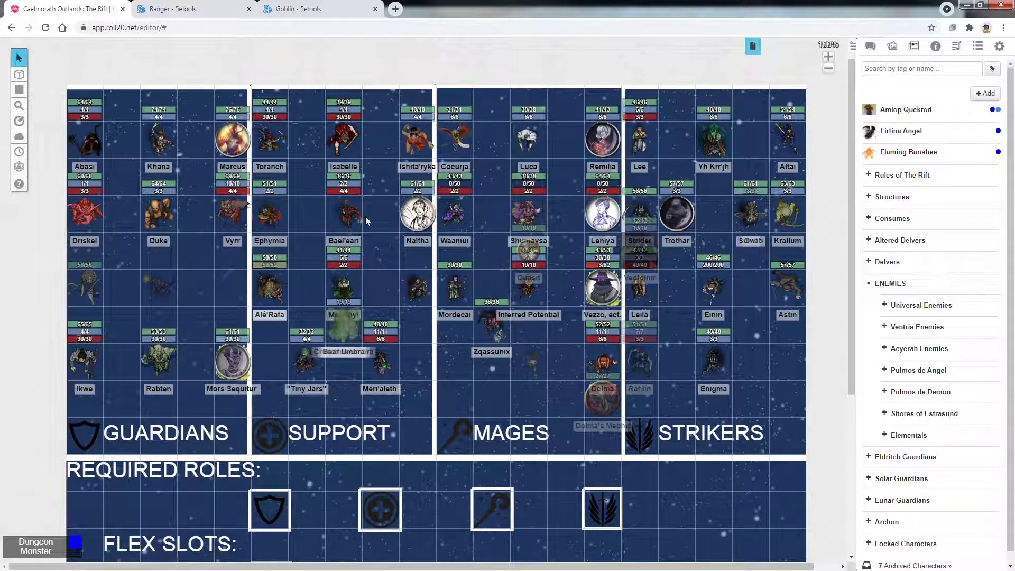
{"action": "left_click", "coordinate": [350, 214]}
{"action": "left_click", "coordinate": [308, 219]}
{"action": "scroll", "coordinate": [539, 300], "scroll_direction": "down", "scroll_amount": 3}
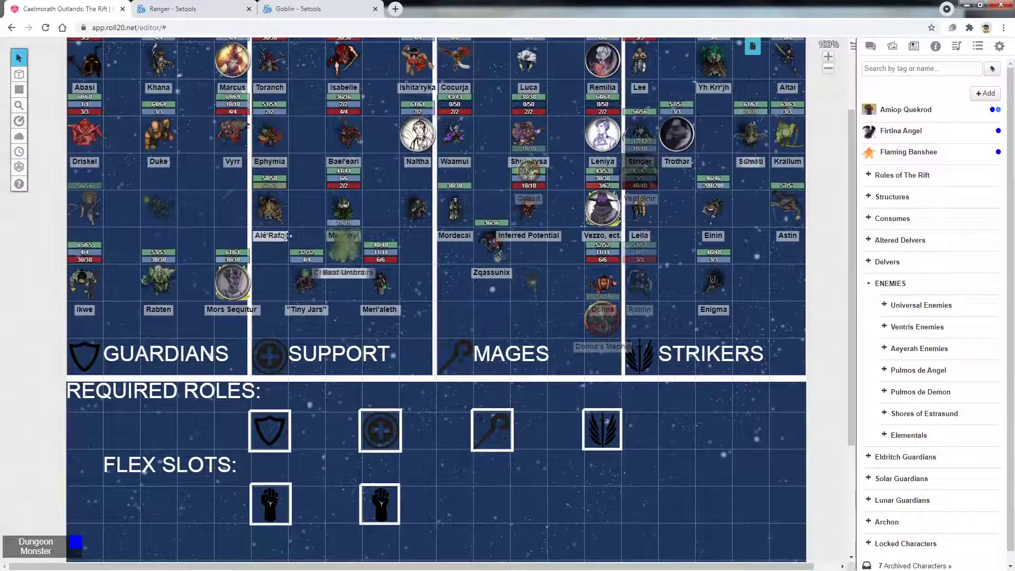
{"action": "scroll", "coordinate": [431, 328], "scroll_direction": "down", "scroll_amount": 5}
{"action": "scroll", "coordinate": [442, 325], "scroll_direction": "up", "scroll_amount": 8}
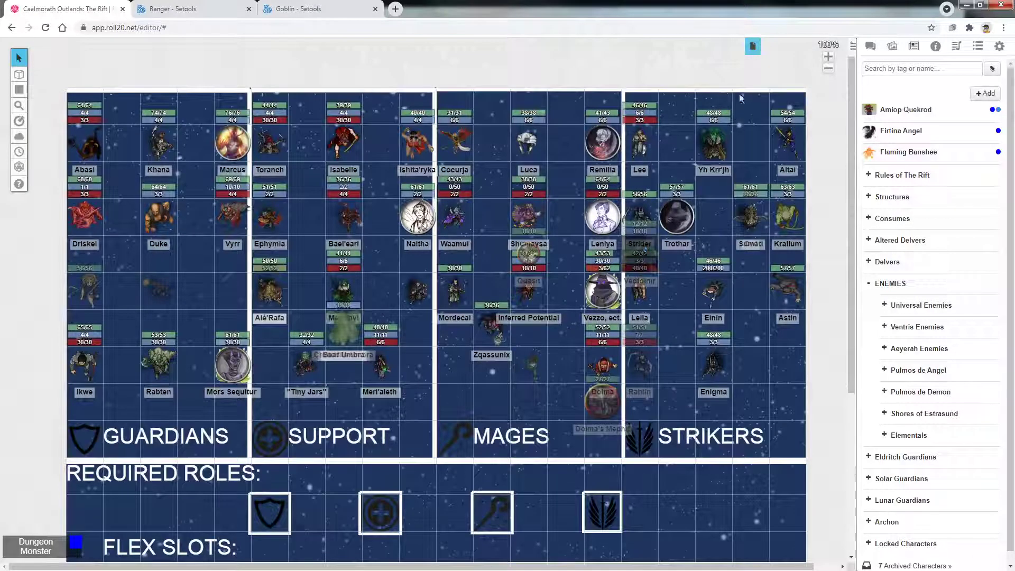
Look through the Ventris Enemies folder in the journal, including its Voidbeasts subfolder, and collapse it again.
{"action": "scroll", "coordinate": [893, 368], "scroll_direction": "down", "scroll_amount": 1}
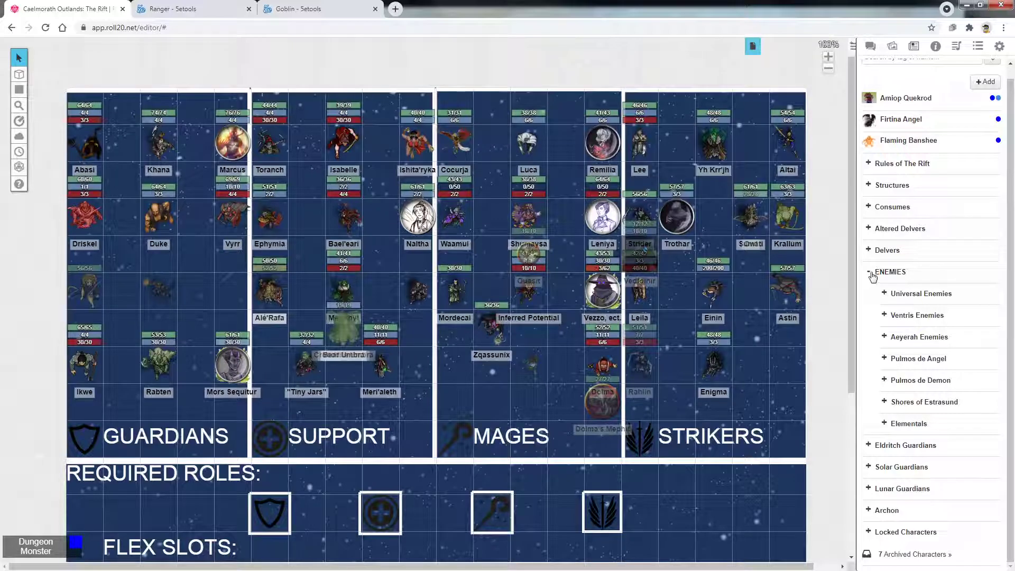
{"action": "left_click", "coordinate": [885, 315]}
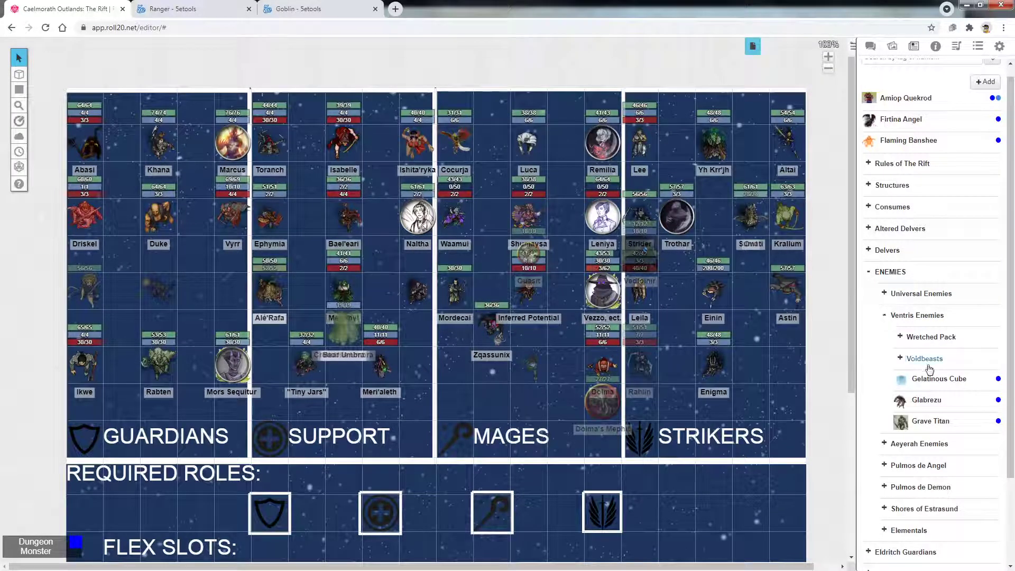
{"action": "left_click", "coordinate": [901, 360]}
{"action": "left_click", "coordinate": [901, 360]}
{"action": "left_click", "coordinate": [886, 311]}
Expand the journal folders from Universal Enemies through Voidspawn to Arcane, checking the Horror subfolder on the way.
{"action": "left_click", "coordinate": [885, 294]}
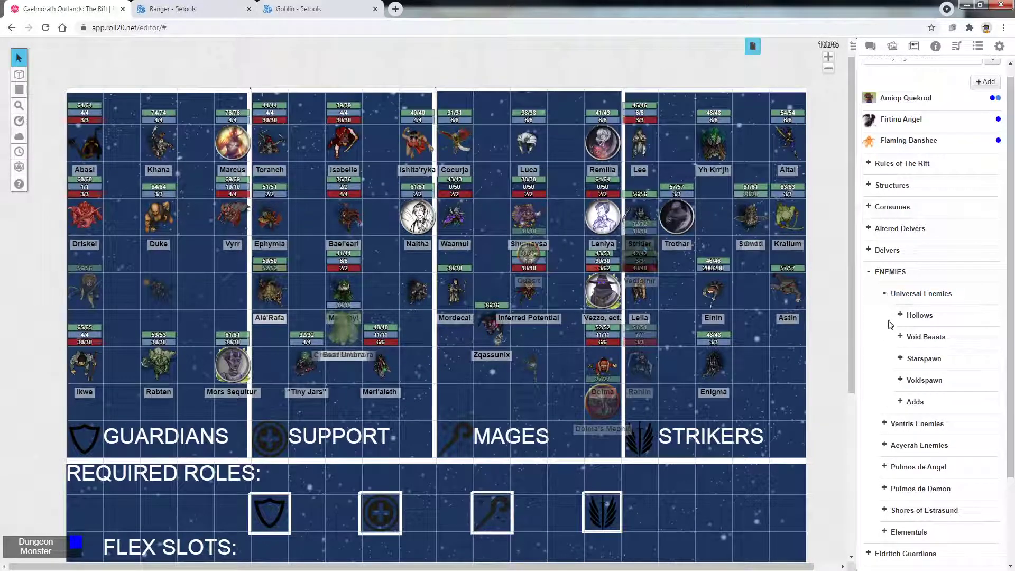
{"action": "left_click", "coordinate": [900, 381]}
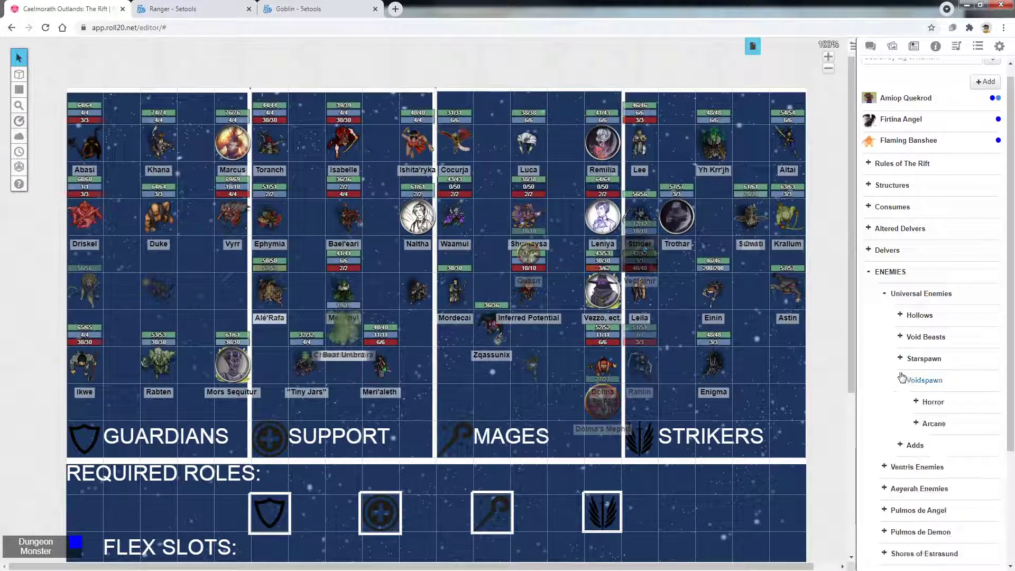
{"action": "left_click", "coordinate": [918, 403]}
{"action": "left_click", "coordinate": [918, 403]}
{"action": "left_click", "coordinate": [917, 418]}
{"action": "scroll", "coordinate": [935, 391], "scroll_direction": "down", "scroll_amount": 1}
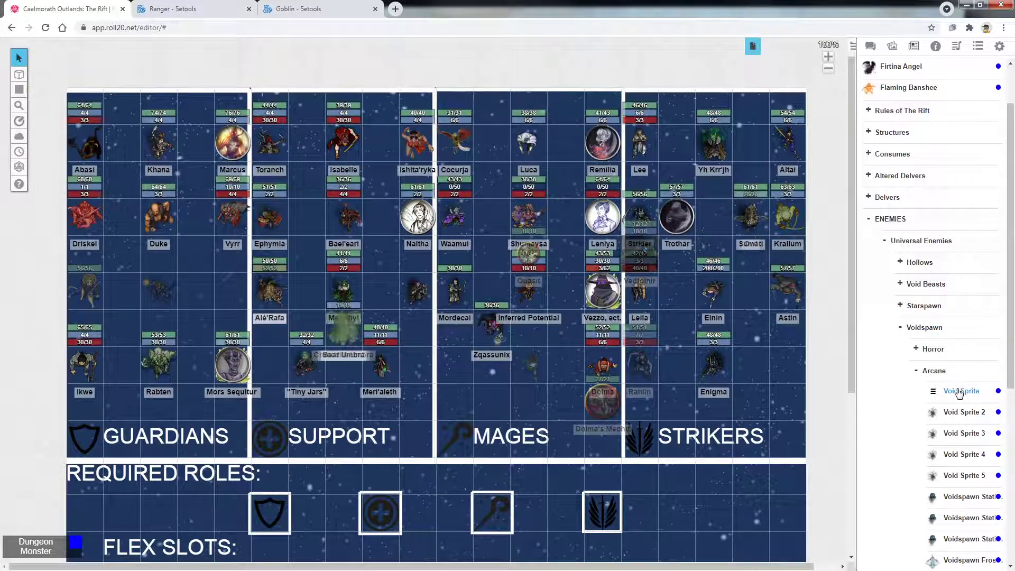
Open the Void Sprite's character sheet and read its NPC stat block, highlighting the tail spines text under Limited Spines.
{"action": "left_click", "coordinate": [956, 390]}
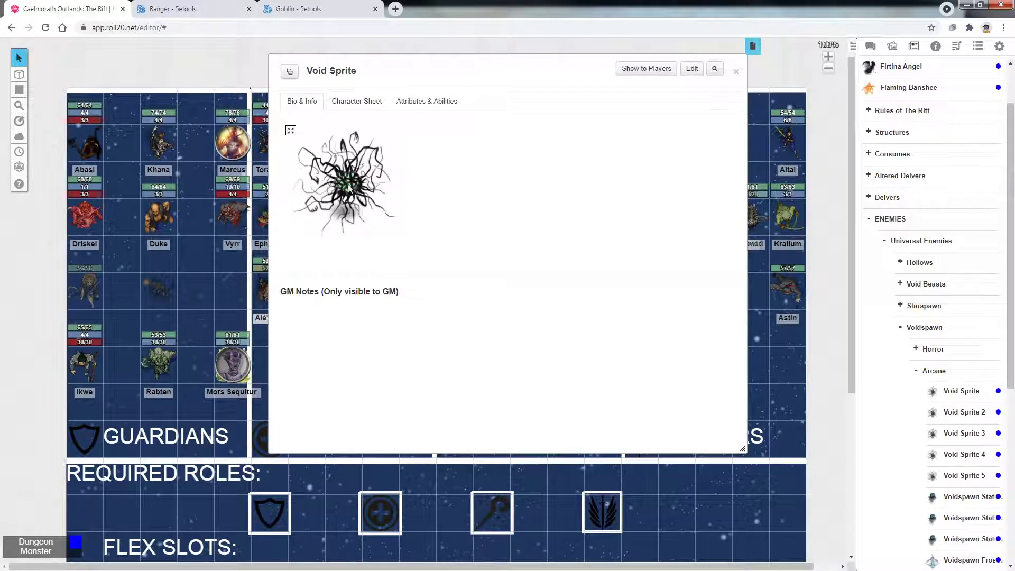
{"action": "left_click", "coordinate": [355, 103]}
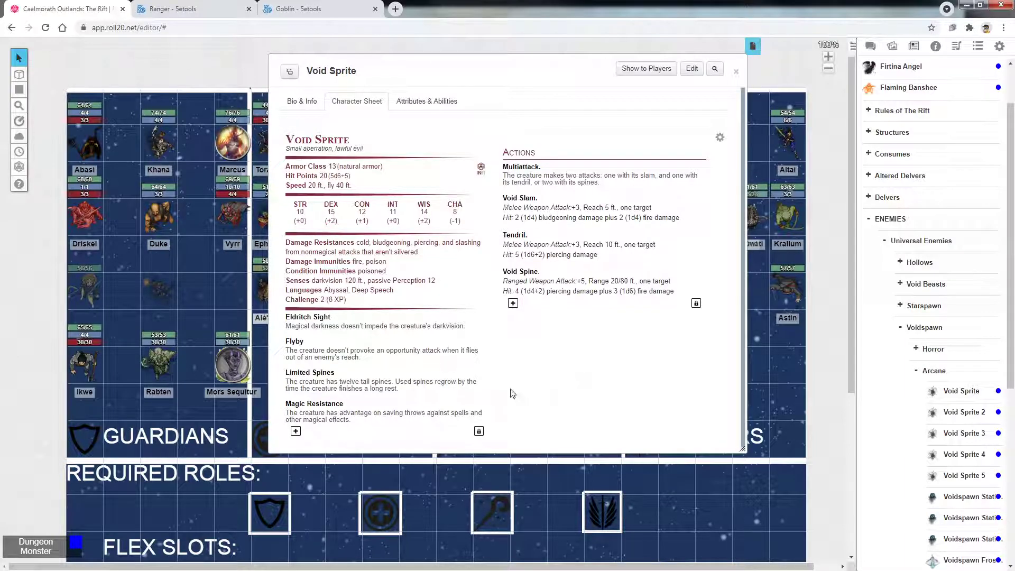
{"action": "scroll", "coordinate": [512, 391], "scroll_direction": "down", "scroll_amount": 1}
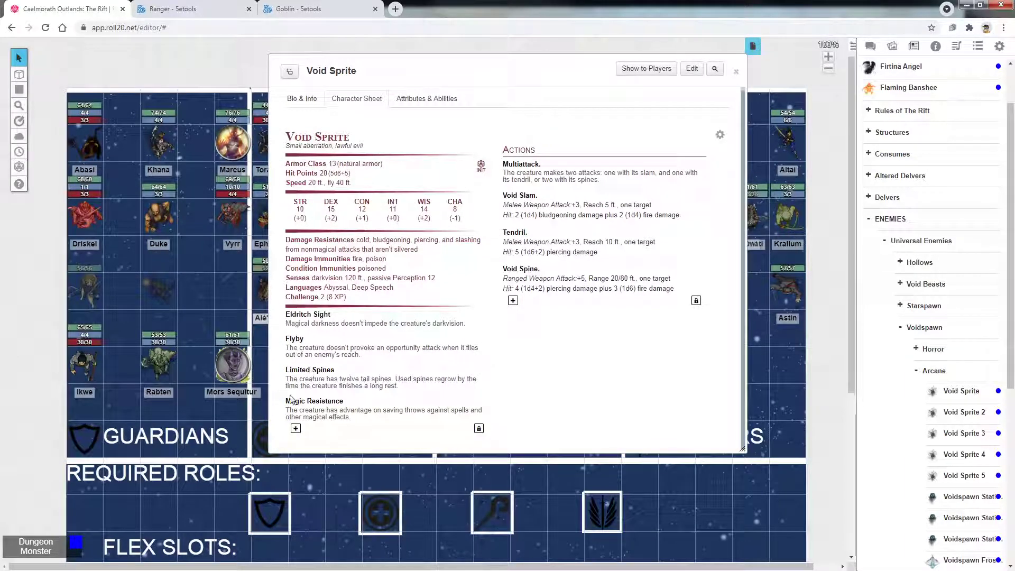
{"action": "left_click_drag", "start_coordinate": [372, 379], "coordinate": [389, 379]}
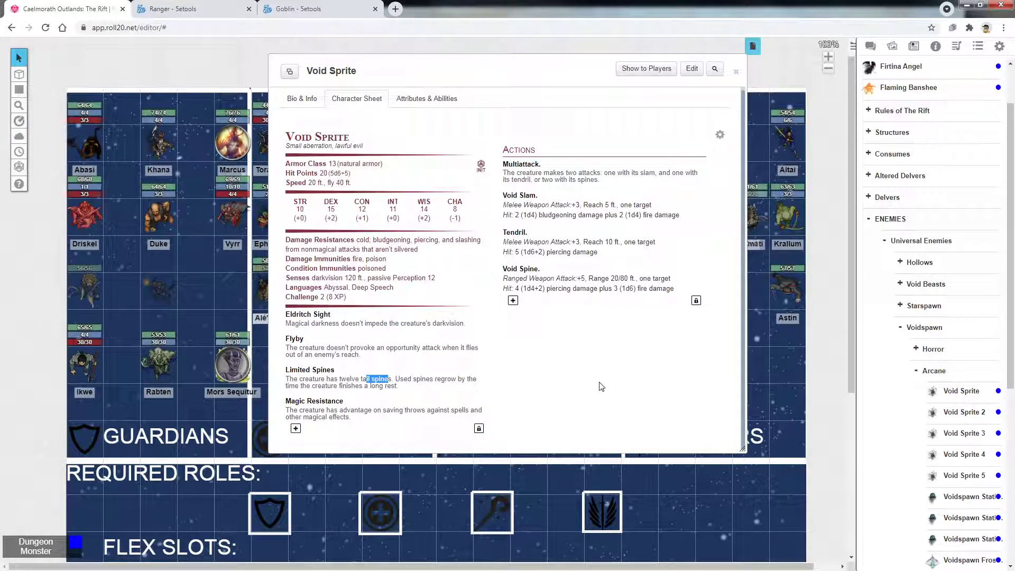
{"action": "left_click", "coordinate": [613, 388]}
Place a Void Sprite token near Enigma in the Strikers group and review its token bar settings without saving.
{"action": "left_click_drag", "start_coordinate": [567, 72], "coordinate": [367, 90]}
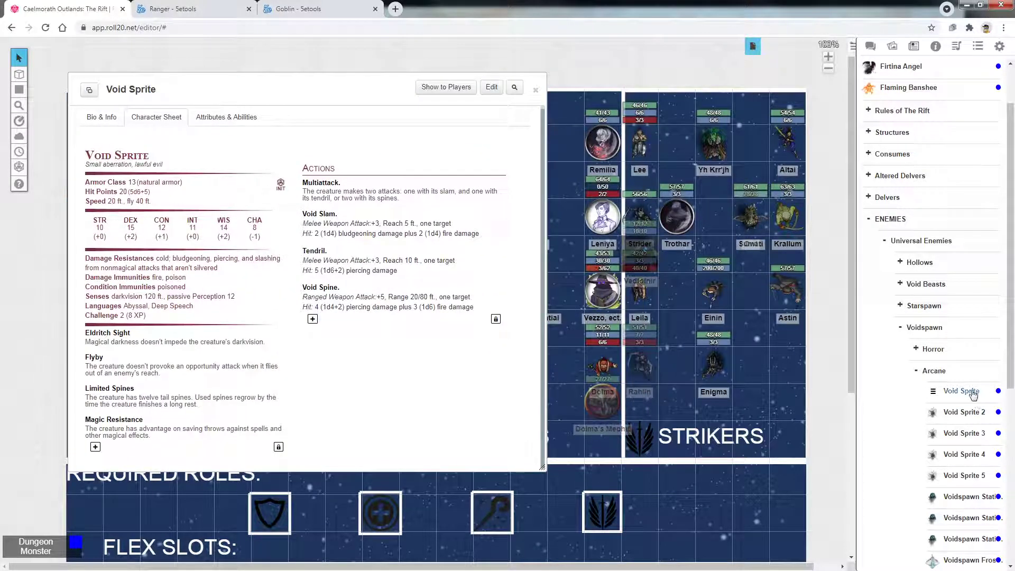
{"action": "left_click_drag", "start_coordinate": [973, 395], "coordinate": [751, 406]}
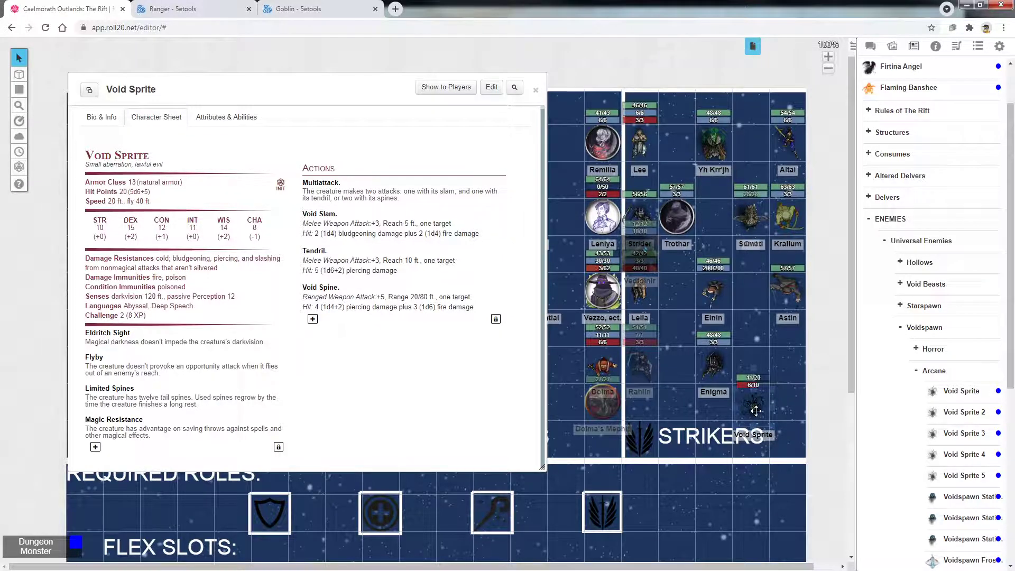
{"action": "double_click", "coordinate": [756, 411]}
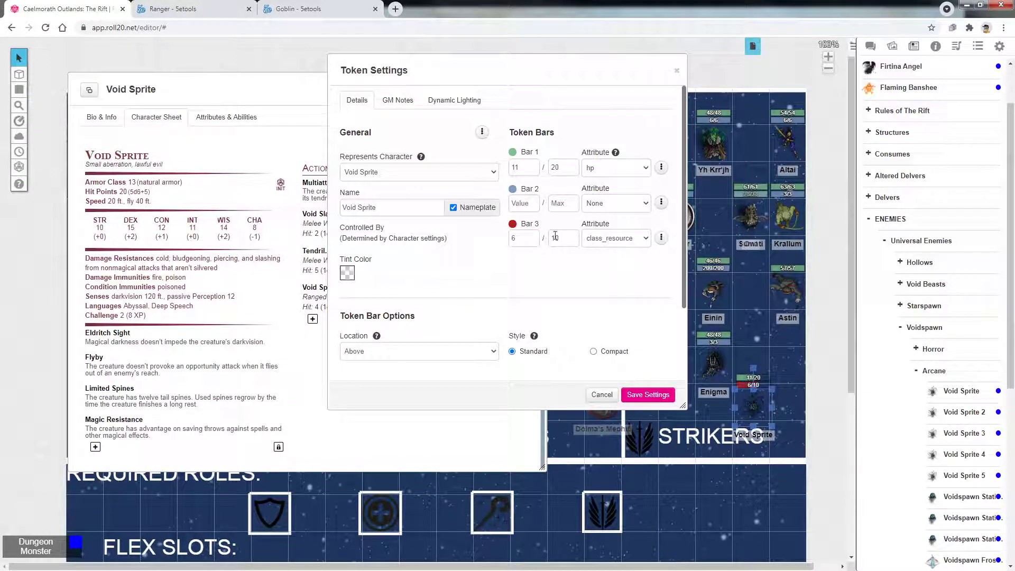
{"action": "left_click", "coordinate": [589, 394]}
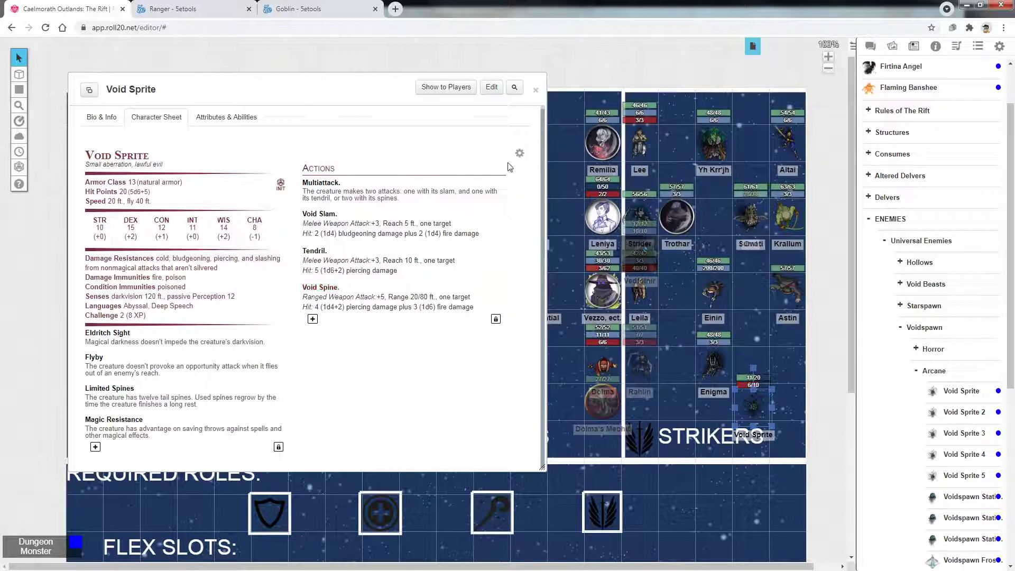
Turn off the NPC option in the Void Sprite's sheet settings to switch to the player-character layout.
{"action": "left_click", "coordinate": [519, 153]}
{"action": "scroll", "coordinate": [472, 208], "scroll_direction": "down", "scroll_amount": 3}
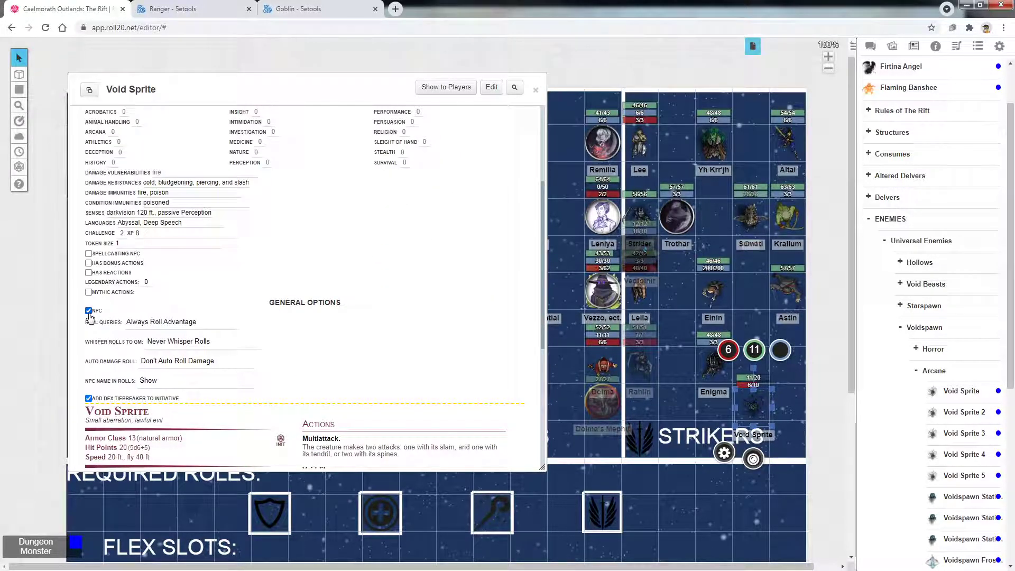
{"action": "left_click", "coordinate": [89, 312]}
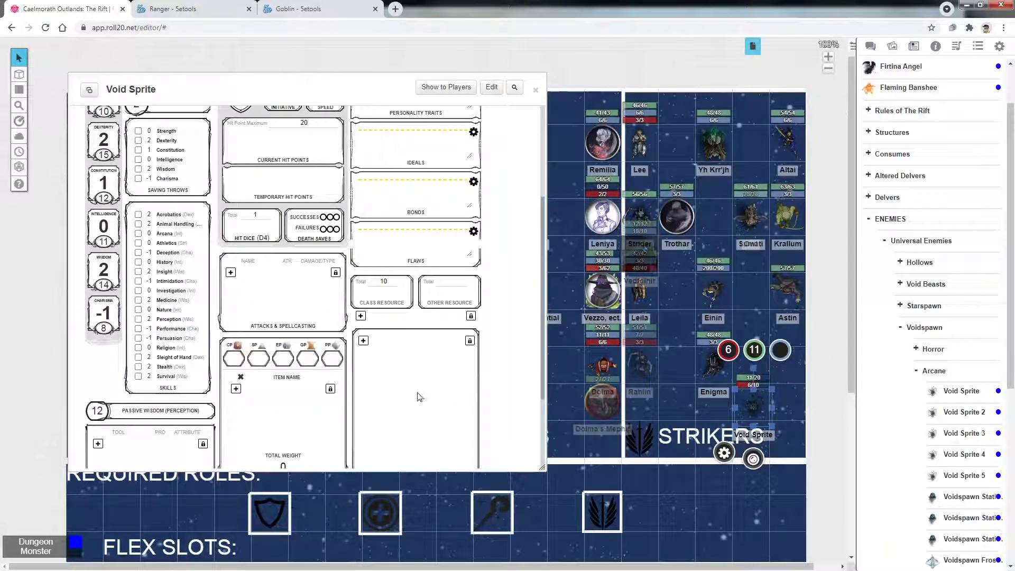
Set the Void Sprite's class resource to 10 and its current hit points to 20.
{"action": "left_click", "coordinate": [382, 293]}
{"action": "type", "text": "10"}
{"action": "key", "text": "Return"}
{"action": "left_click", "coordinate": [424, 299]}
{"action": "left_click", "coordinate": [287, 138]}
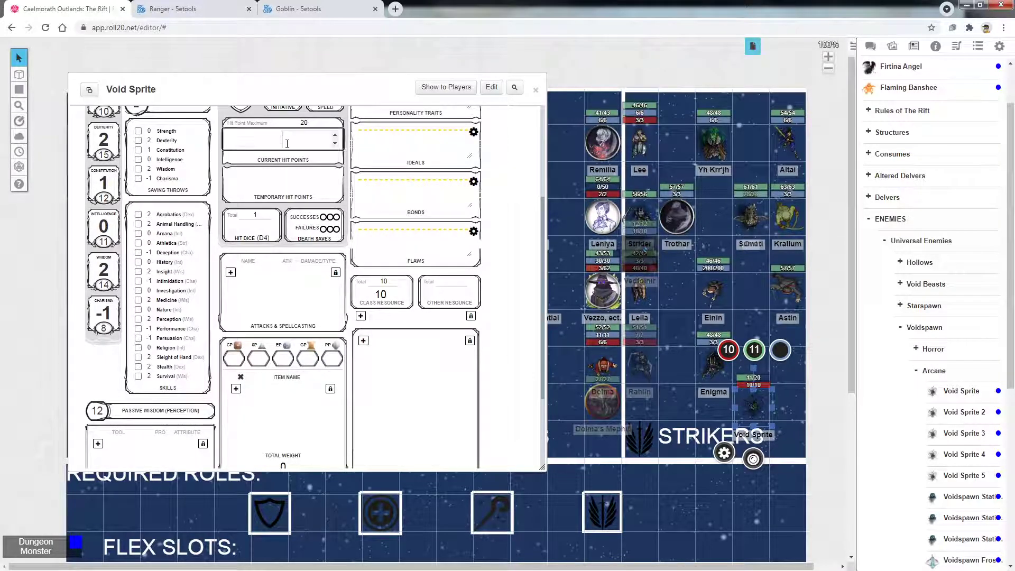
{"action": "type", "text": "20"}
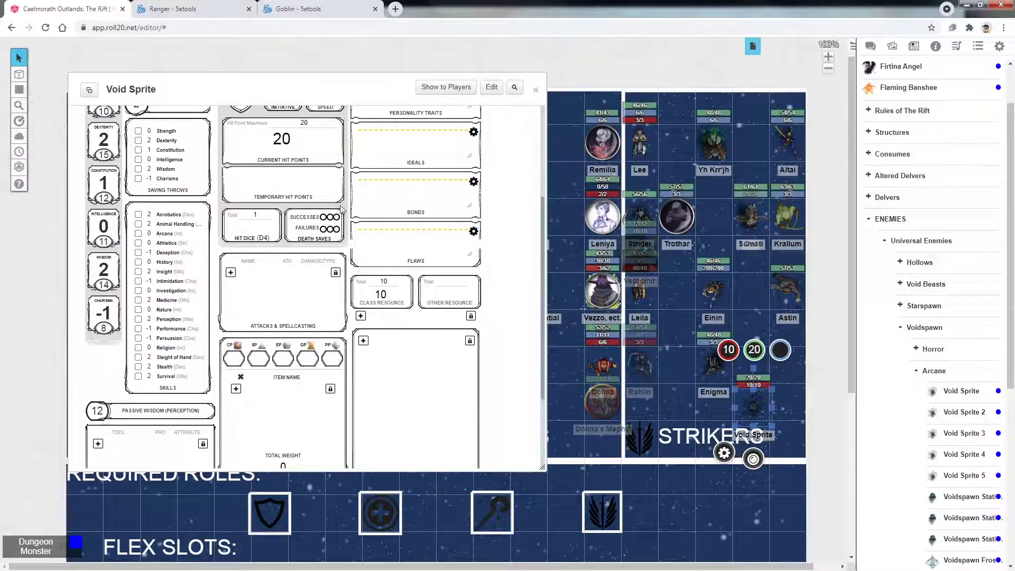
Re-enable the NPC option in the Void Sprite's sheet options and return to its NPC stat block.
{"action": "scroll", "coordinate": [337, 191], "scroll_direction": "up", "scroll_amount": 3}
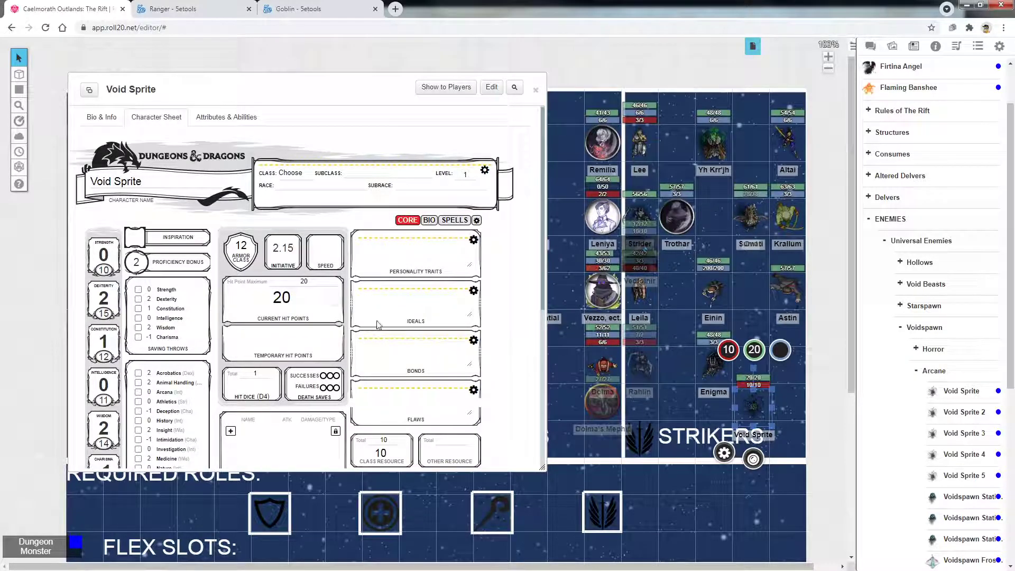
{"action": "scroll", "coordinate": [287, 207], "scroll_direction": "down", "scroll_amount": 2}
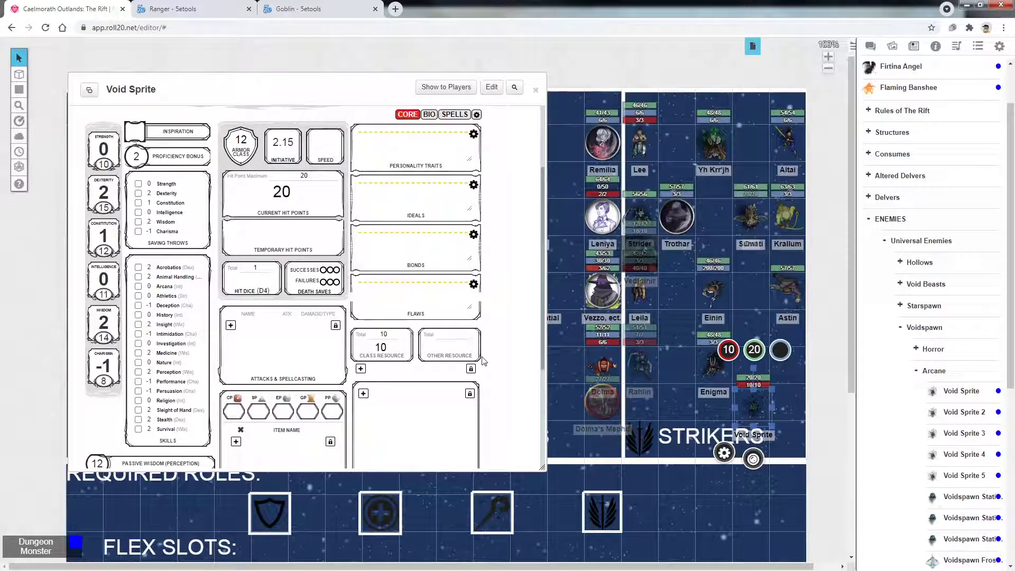
{"action": "scroll", "coordinate": [349, 245], "scroll_direction": "up", "scroll_amount": 2}
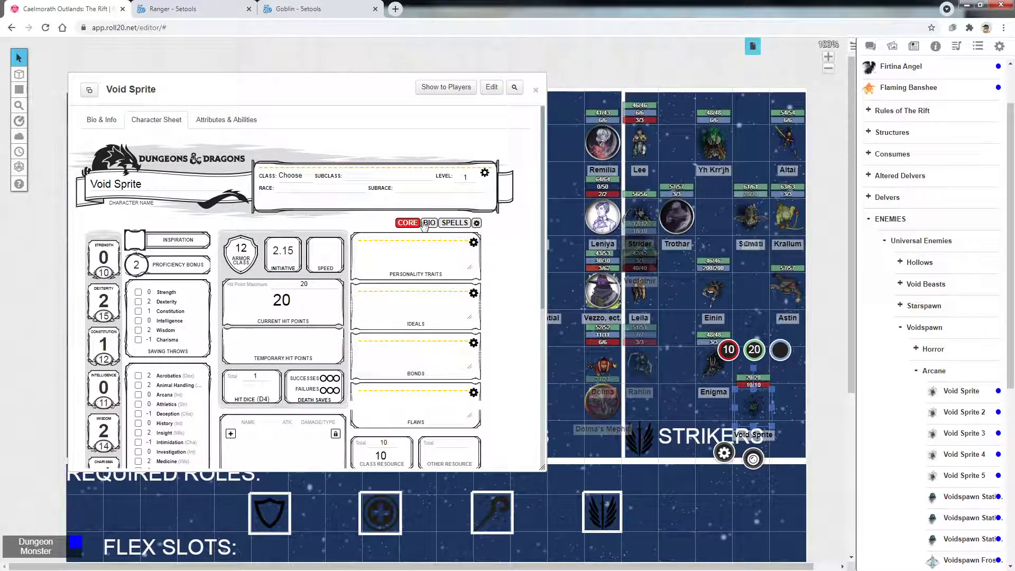
{"action": "left_click", "coordinate": [476, 224]}
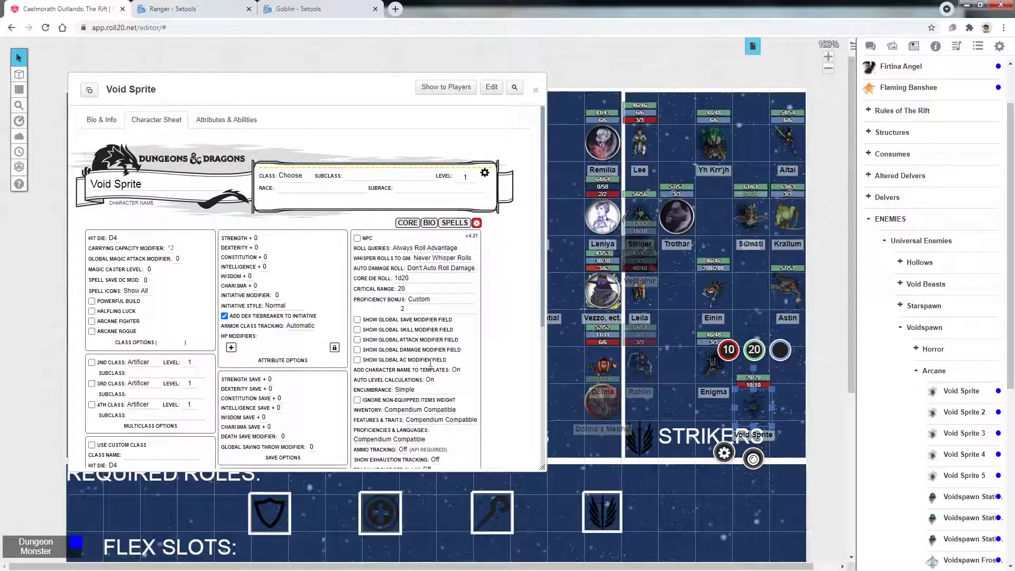
{"action": "scroll", "coordinate": [206, 306], "scroll_direction": "down", "scroll_amount": 1}
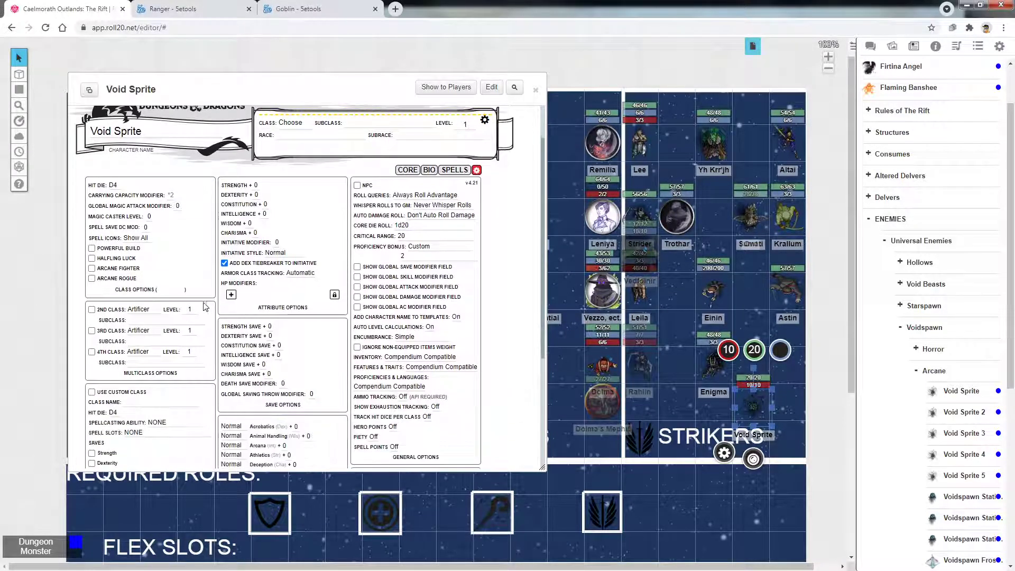
{"action": "left_click", "coordinate": [357, 185]}
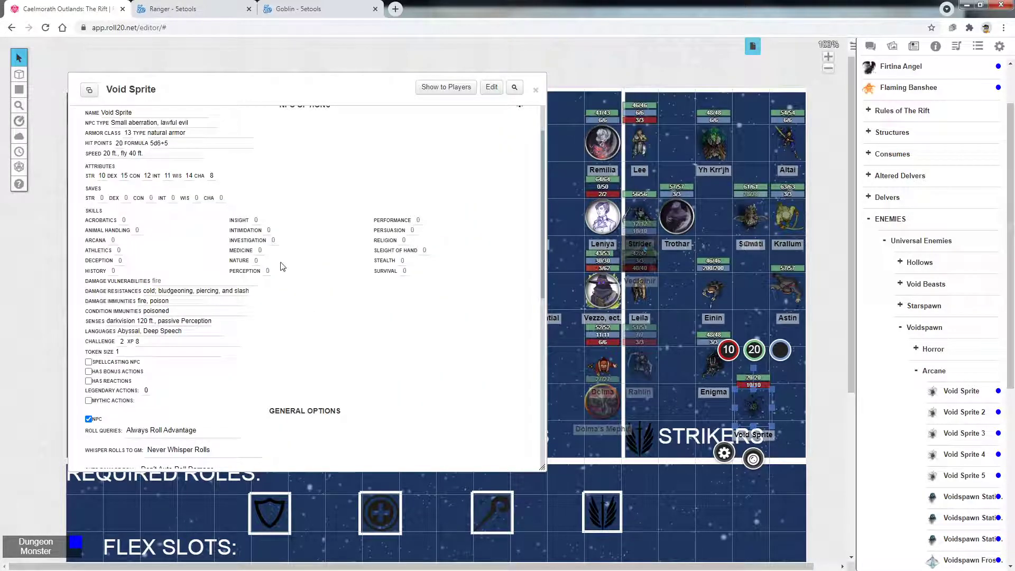
{"action": "scroll", "coordinate": [280, 340], "scroll_direction": "down", "scroll_amount": 4}
{"action": "scroll", "coordinate": [519, 191], "scroll_direction": "up", "scroll_amount": 5}
{"action": "left_click", "coordinate": [519, 157]}
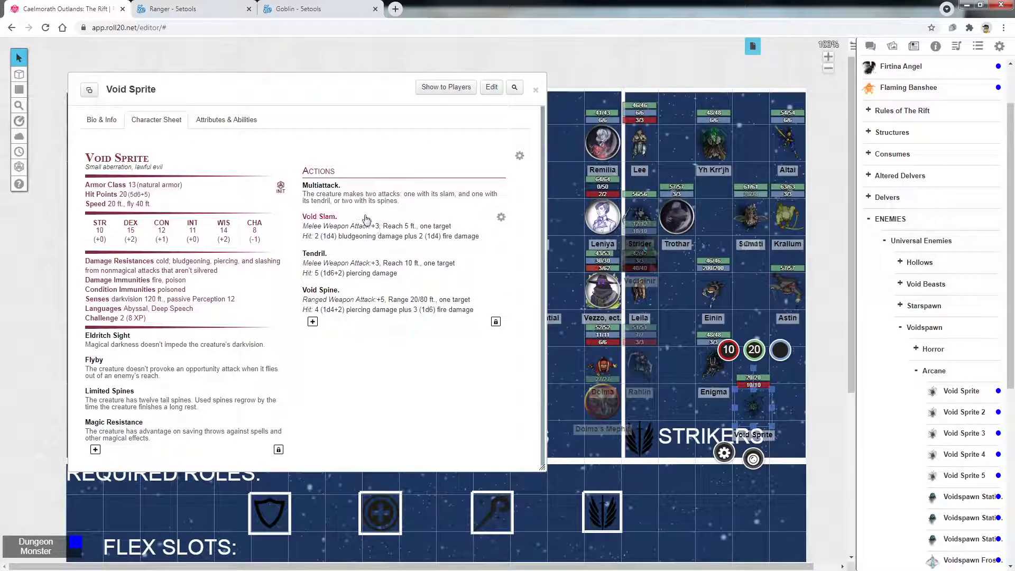
Clear the "lightning" search in the D&D 5th Edition compendium and show the chat log.
{"action": "scroll", "coordinate": [894, 154], "scroll_direction": "up", "scroll_amount": 2}
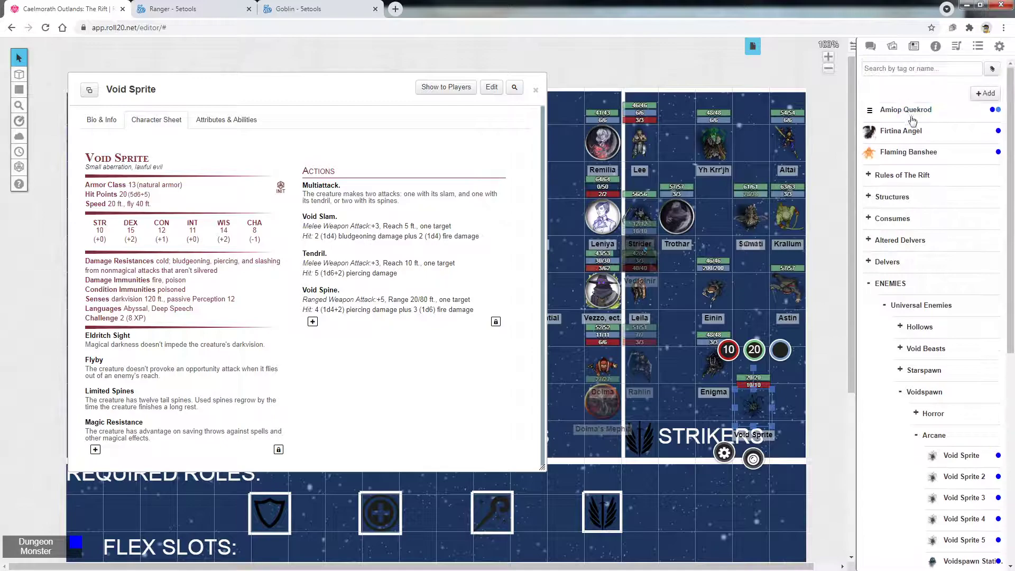
{"action": "left_click", "coordinate": [935, 47]}
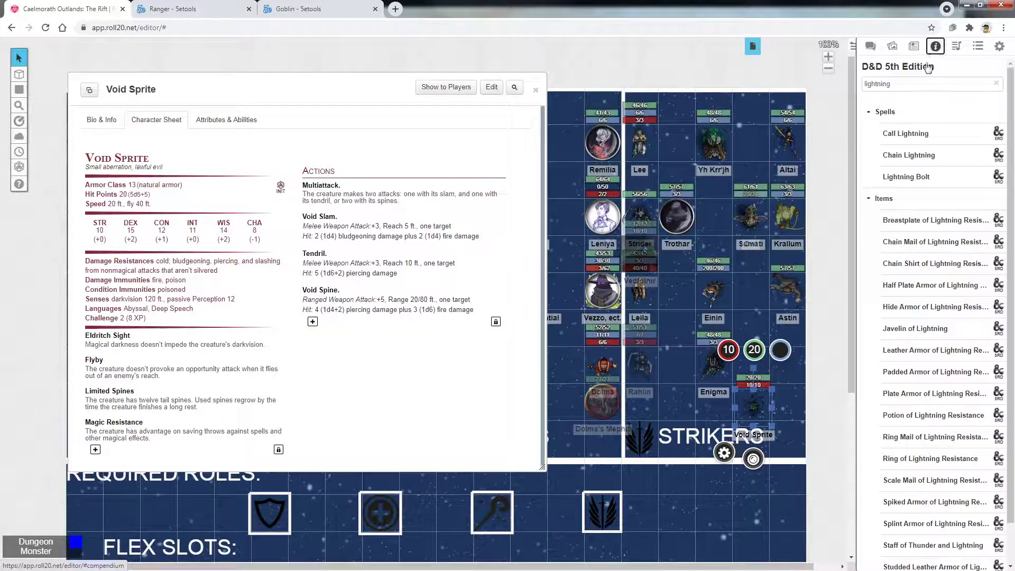
{"action": "left_click", "coordinate": [996, 83]}
{"action": "left_click", "coordinate": [870, 46]}
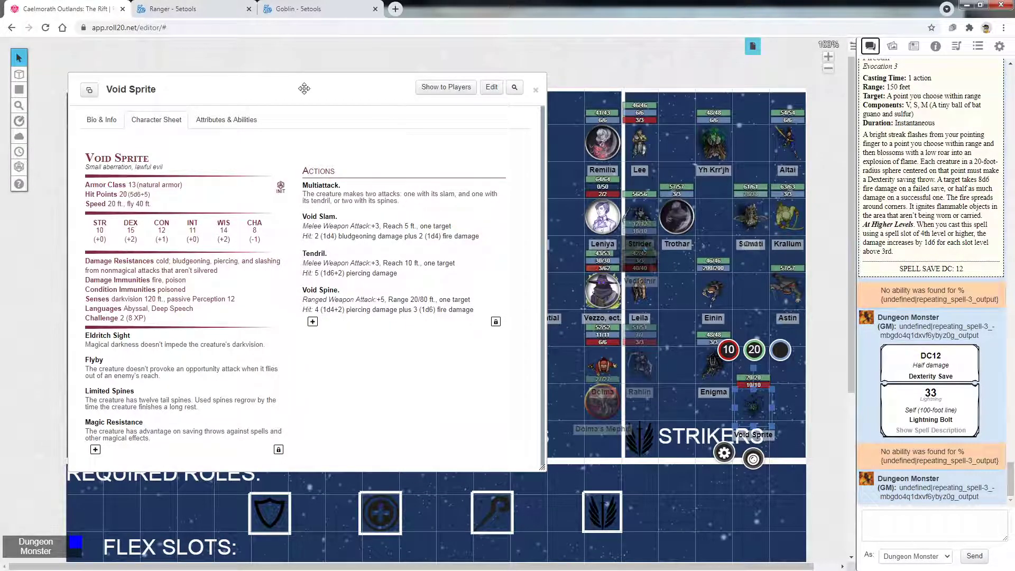
Close the Void Sprite's character sheet and delete its token from the Strikers group.
{"action": "left_click_drag", "start_coordinate": [323, 111], "coordinate": [454, 126]}
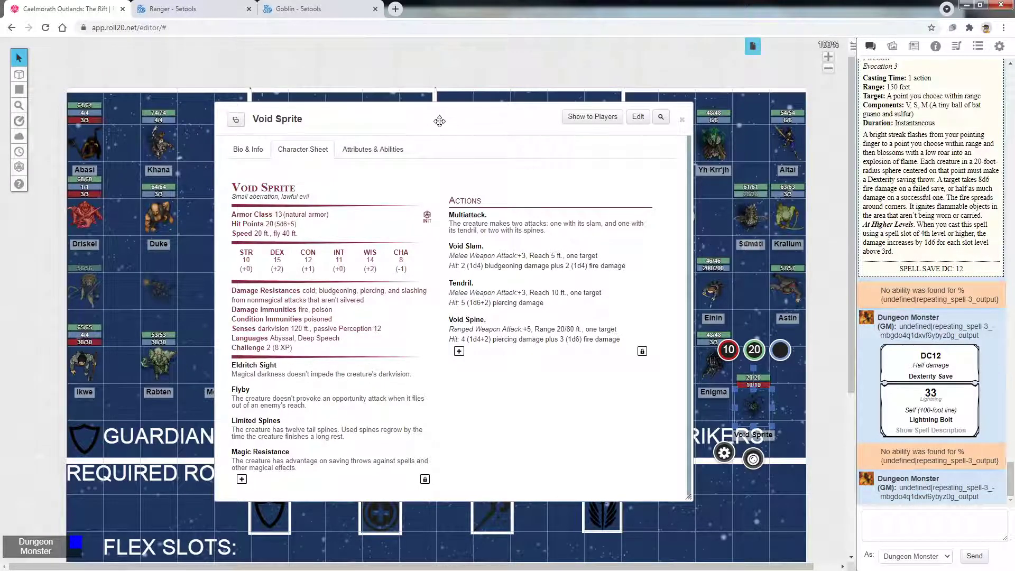
{"action": "left_click", "coordinate": [682, 121]}
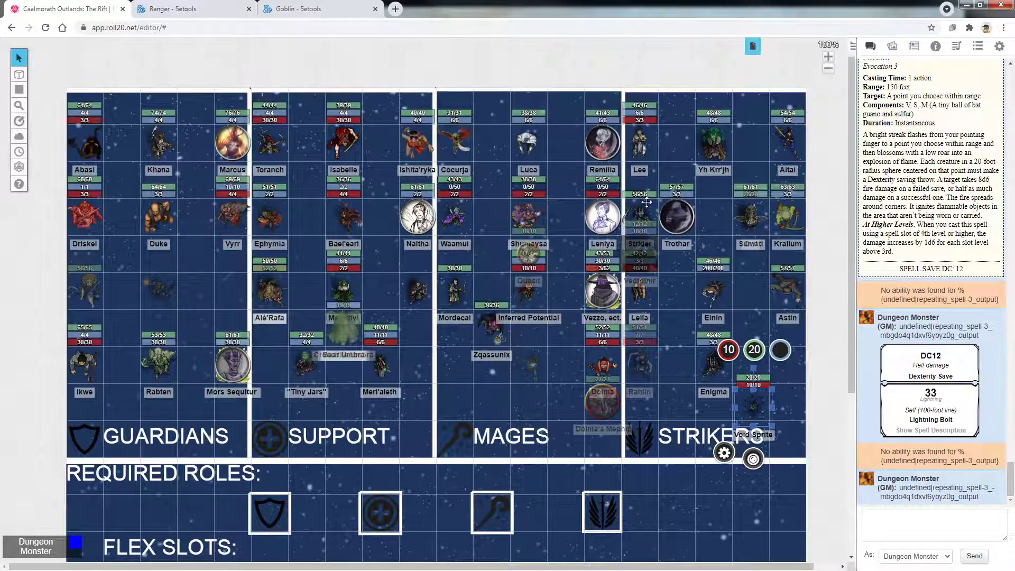
{"action": "scroll", "coordinate": [559, 232], "scroll_direction": "down", "scroll_amount": 3}
{"action": "scroll", "coordinate": [638, 242], "scroll_direction": "up", "scroll_amount": 3}
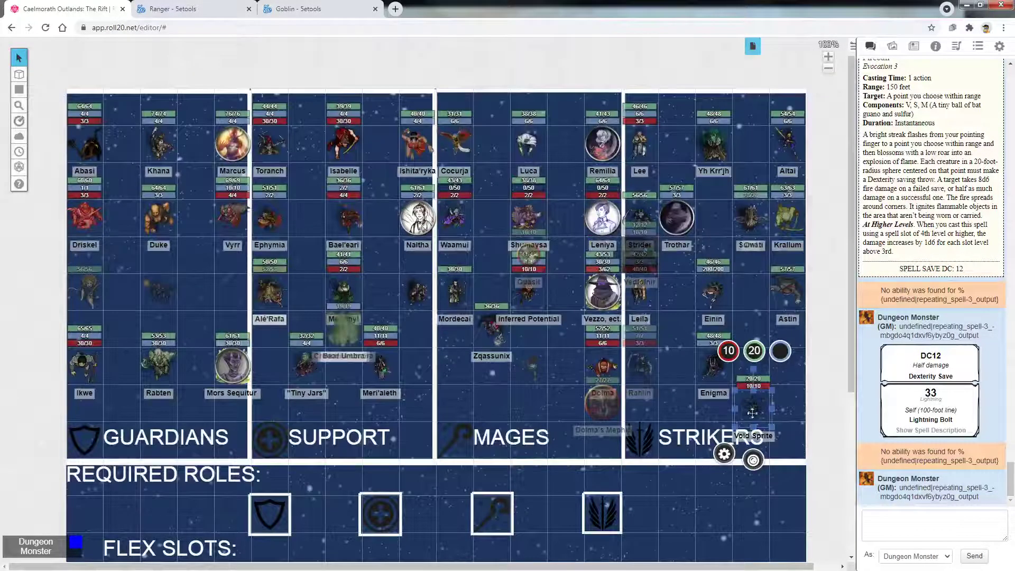
{"action": "key", "text": "Delete"}
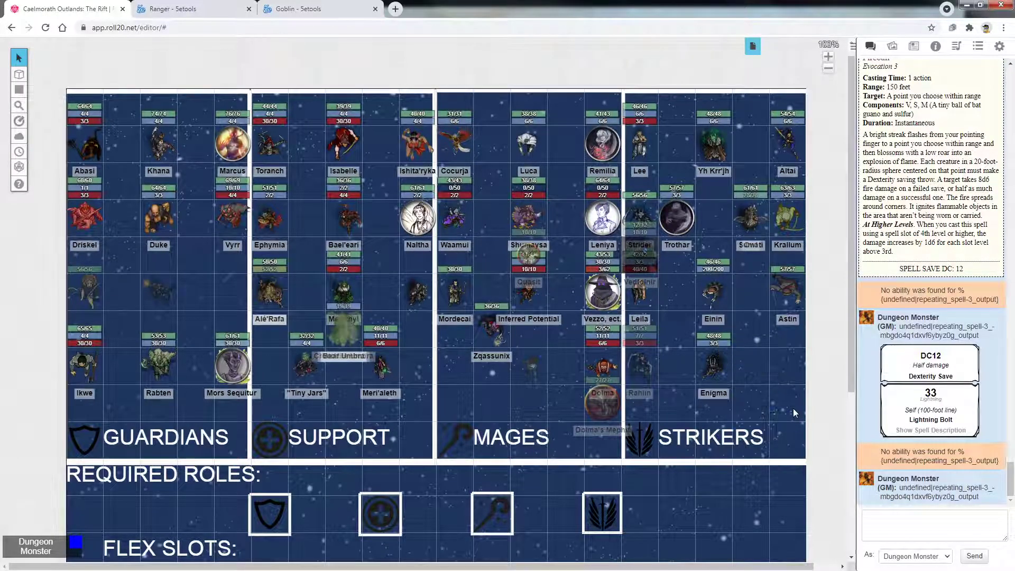
Switch to the T ROOM idunno map page.
{"action": "left_click", "coordinate": [753, 46]}
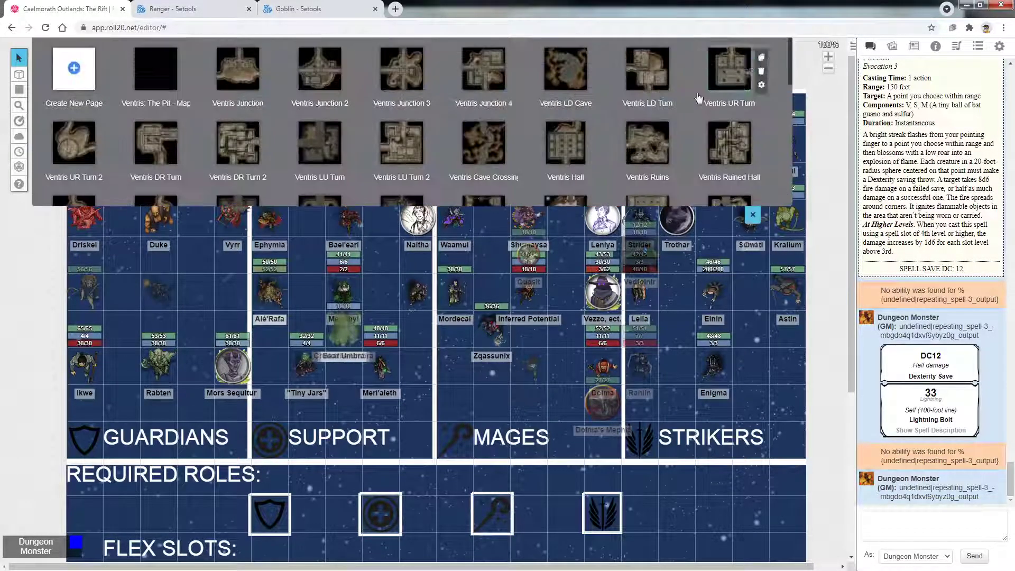
{"action": "scroll", "coordinate": [578, 125], "scroll_direction": "down", "scroll_amount": 5}
{"action": "scroll", "coordinate": [578, 125], "scroll_direction": "down", "scroll_amount": 2}
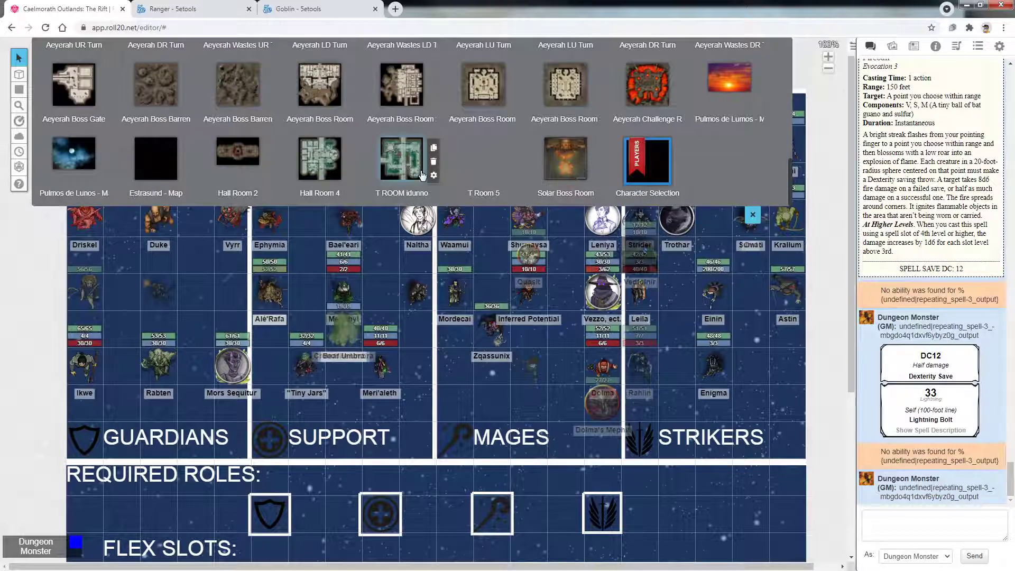
{"action": "left_click", "coordinate": [403, 170]}
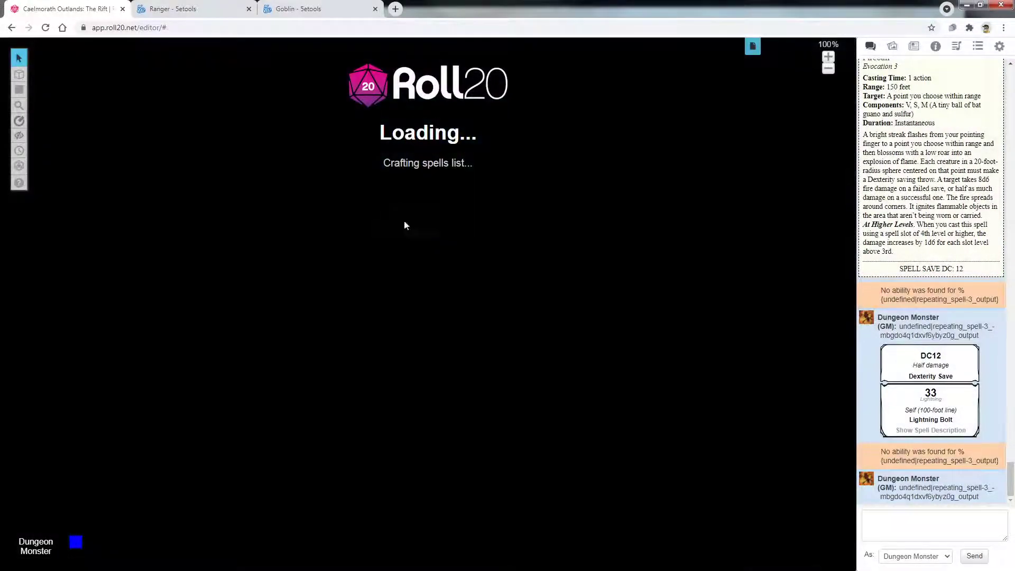
{"action": "scroll", "coordinate": [329, 246], "scroll_direction": "down", "scroll_amount": 3}
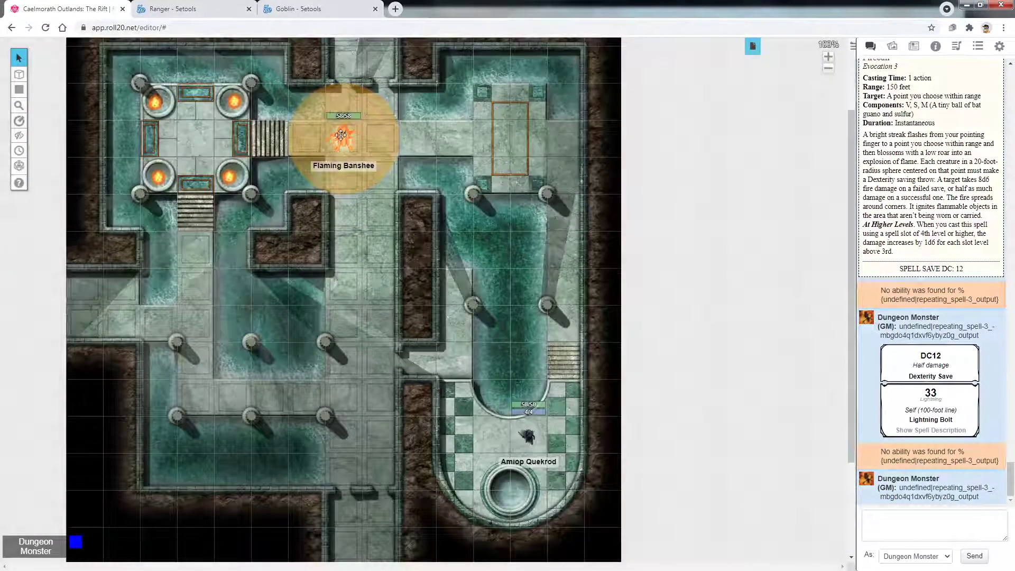
Move the Flaming Banshee token one square east and collapse the ENEMIES folder in the journal.
{"action": "left_click_drag", "start_coordinate": [343, 135], "coordinate": [381, 135]}
{"action": "left_click", "coordinate": [913, 49]}
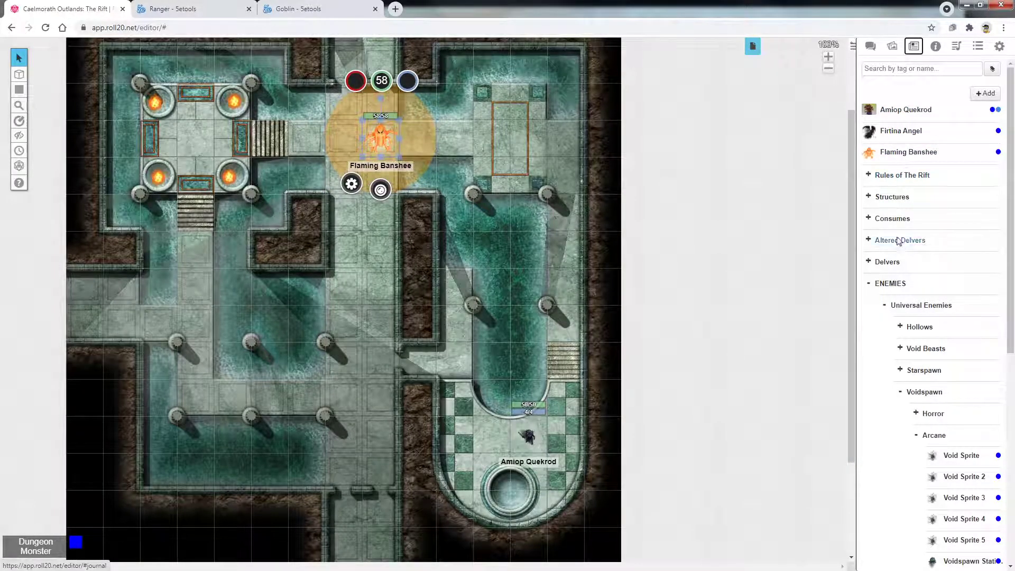
{"action": "left_click", "coordinate": [870, 284]}
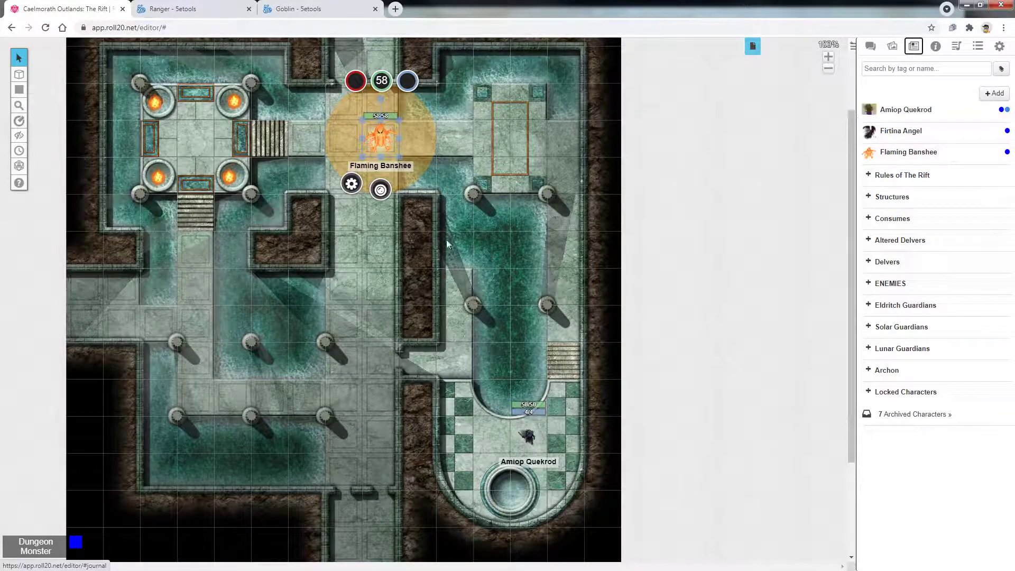
{"action": "scroll", "coordinate": [354, 300], "scroll_direction": "up", "scroll_amount": 2}
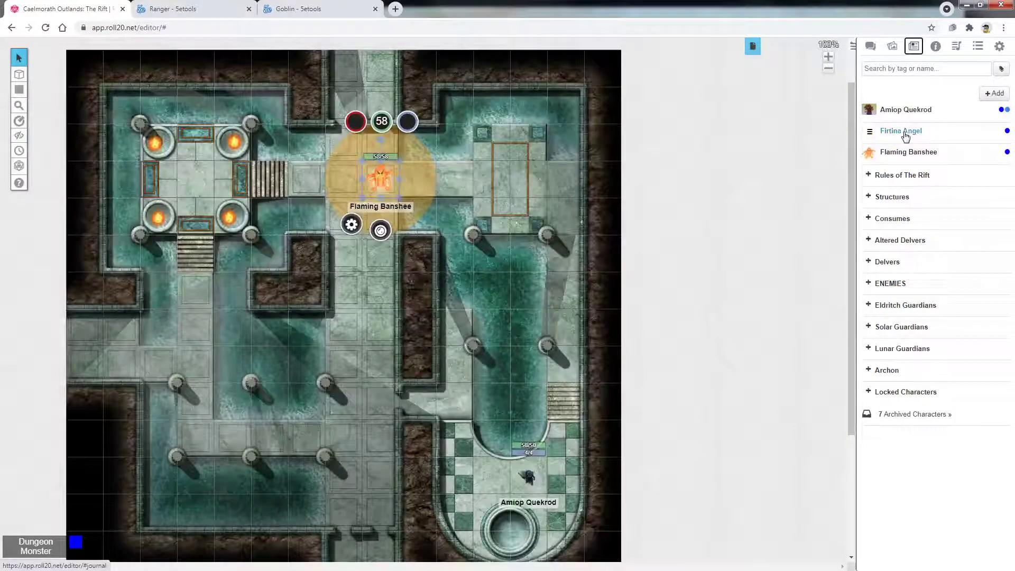
{"action": "left_click", "coordinate": [904, 135]}
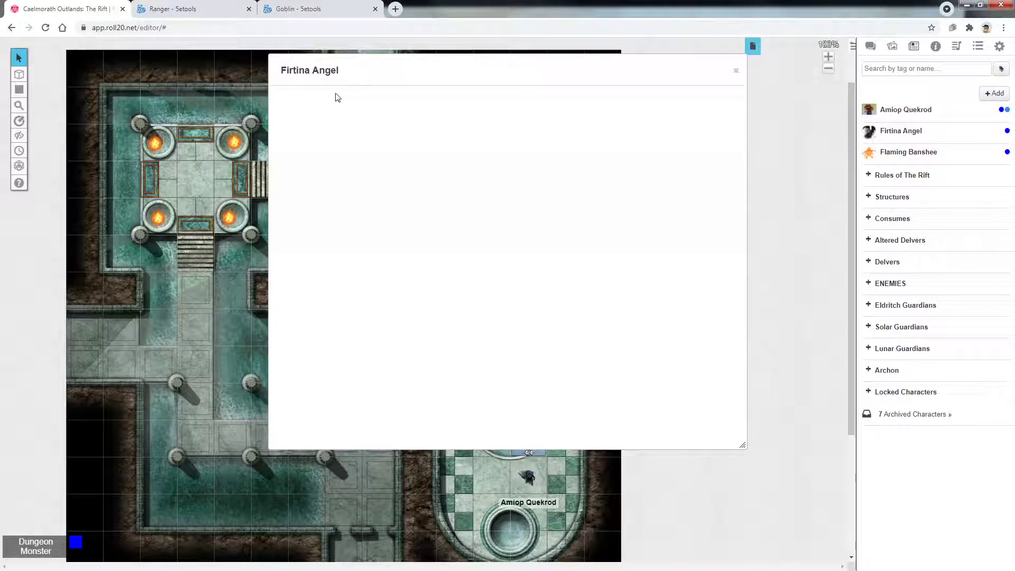
{"action": "left_click_drag", "start_coordinate": [433, 70], "coordinate": [333, 106]}
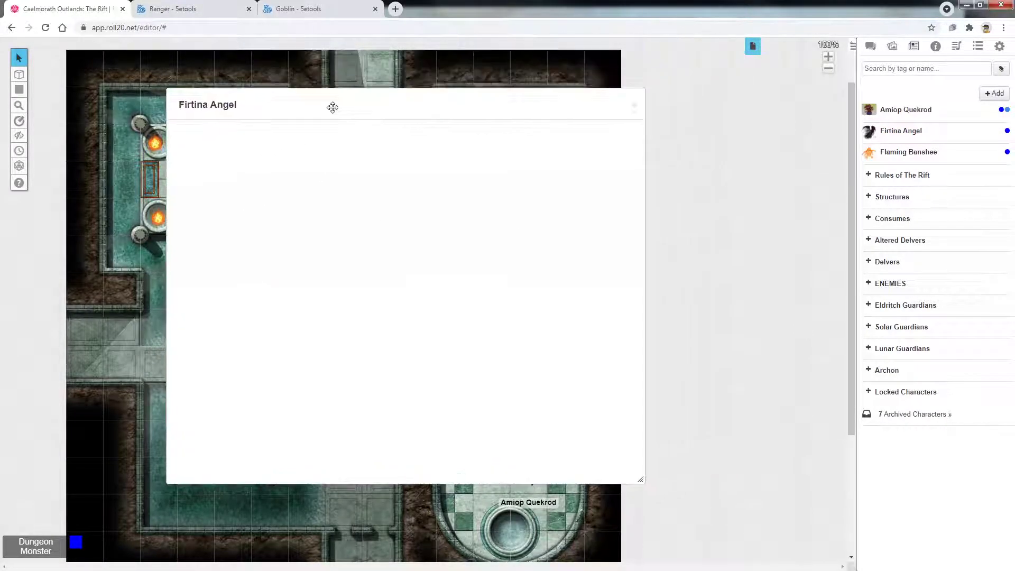
{"action": "left_click", "coordinate": [634, 106]}
{"action": "scroll", "coordinate": [366, 262], "scroll_direction": "down", "scroll_amount": 3}
{"action": "scroll", "coordinate": [369, 269], "scroll_direction": "up", "scroll_amount": 2}
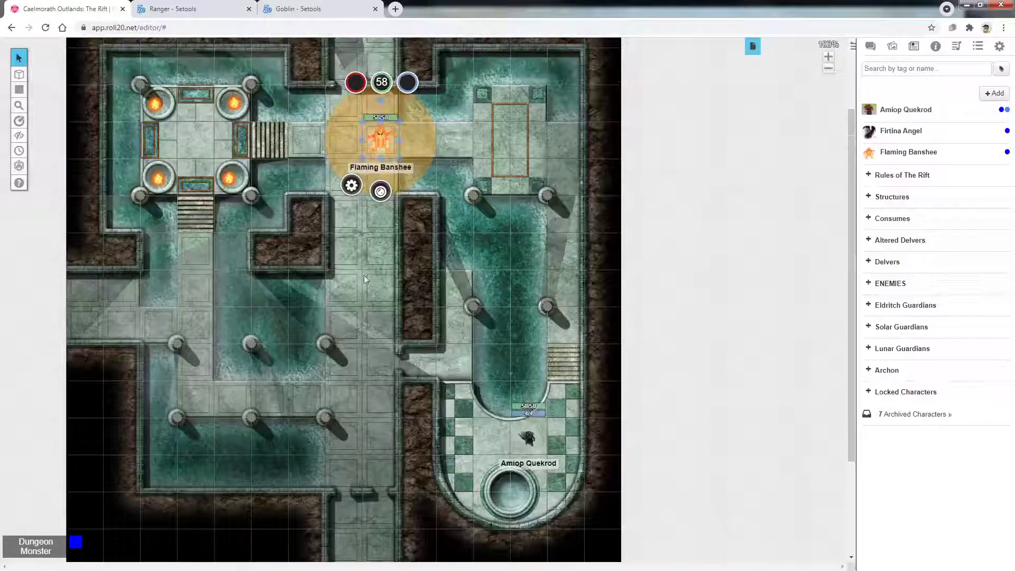
{"action": "left_click", "coordinate": [413, 222]}
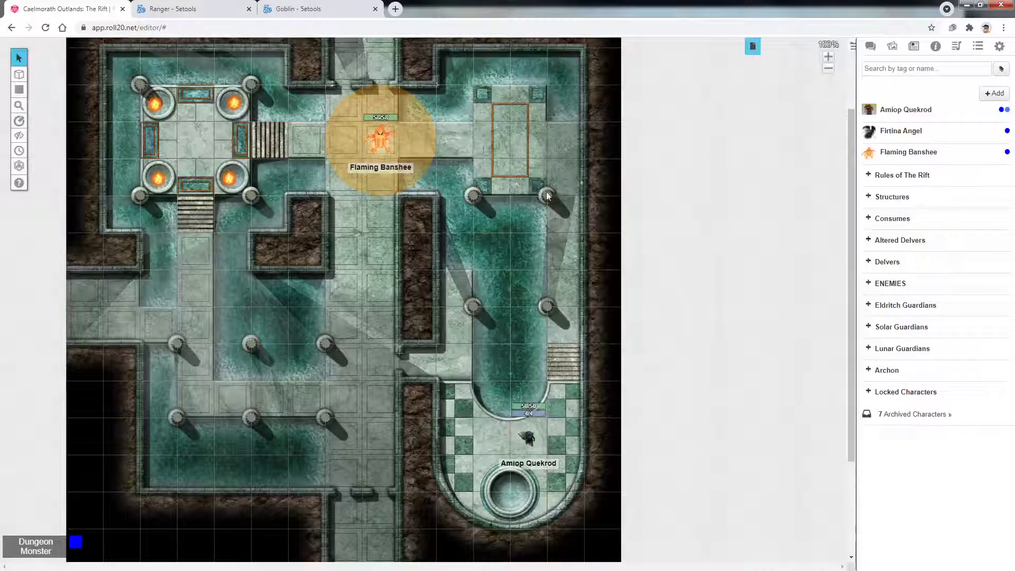
Open the options page of Amiop Quekrod's character sheet and review it, highlighting the global modifier field settings.
{"action": "left_click", "coordinate": [920, 110]}
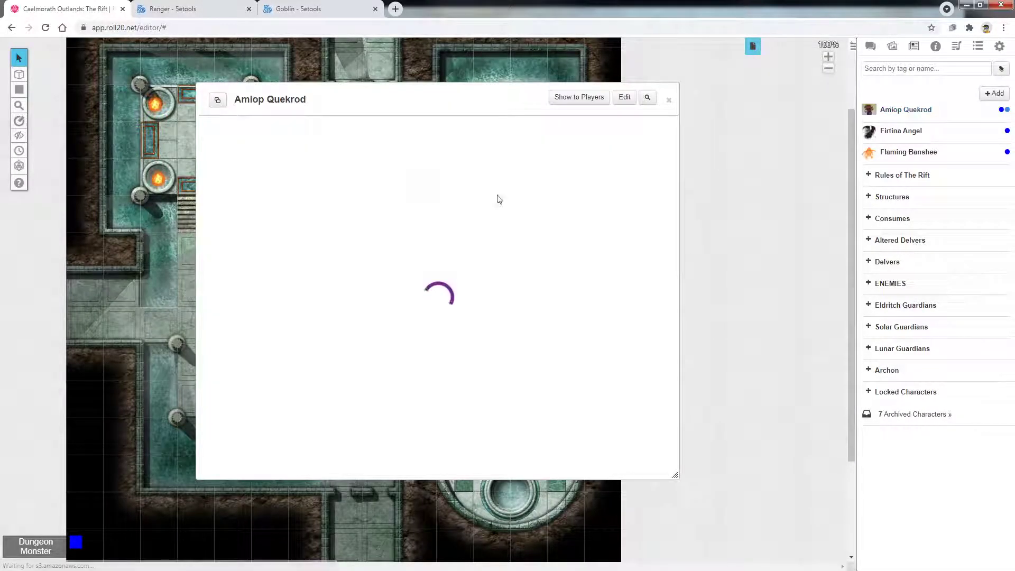
{"action": "left_click", "coordinate": [284, 131]}
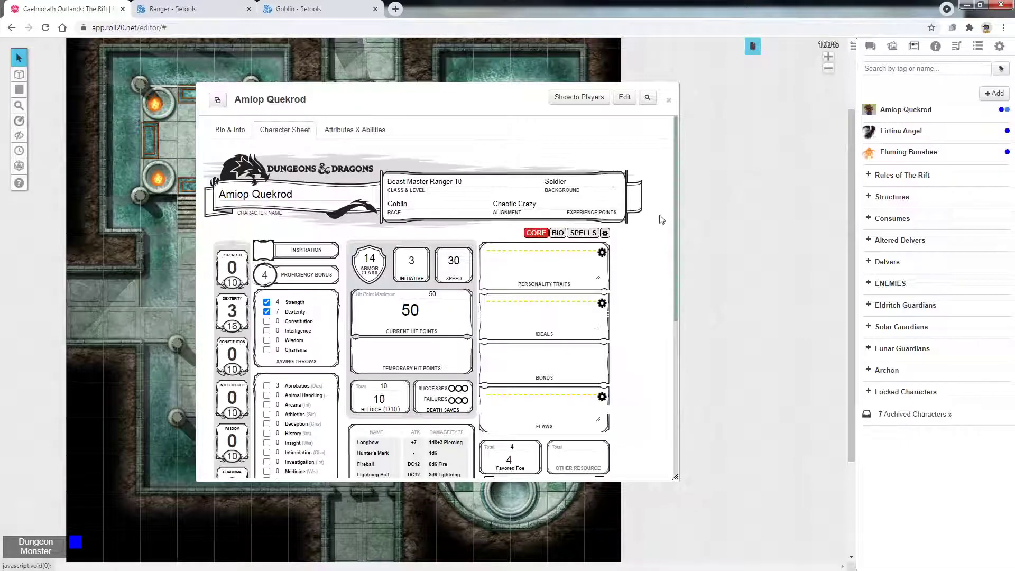
{"action": "left_click", "coordinate": [605, 233]}
{"action": "scroll", "coordinate": [638, 264], "scroll_direction": "down", "scroll_amount": 1}
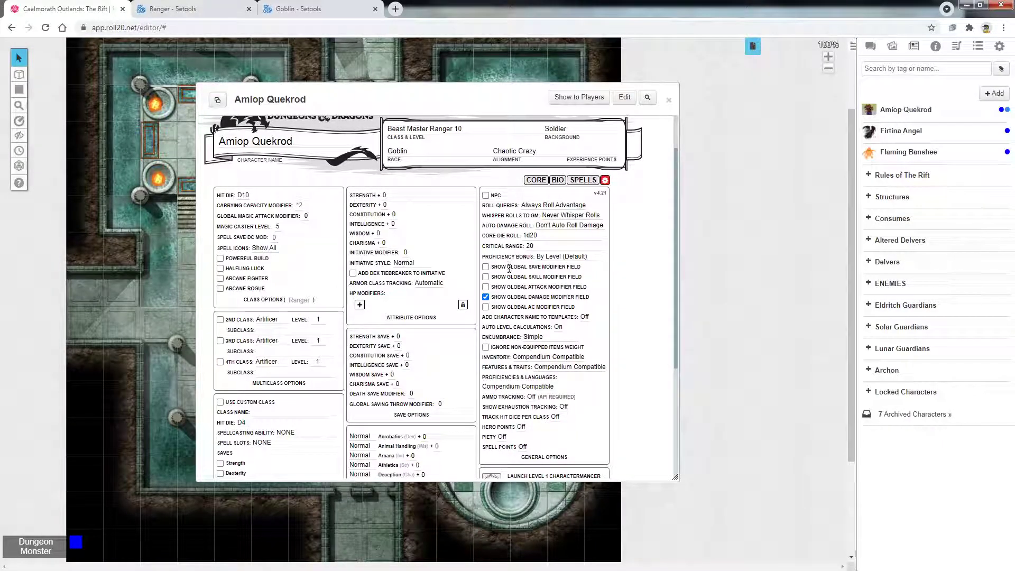
{"action": "left_click_drag", "start_coordinate": [538, 305], "coordinate": [508, 269]}
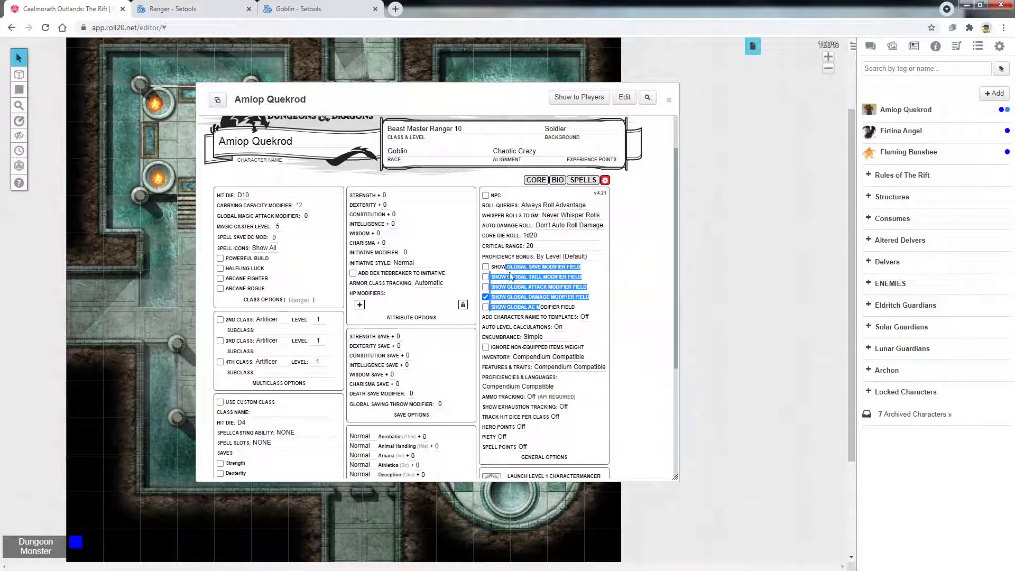
{"action": "scroll", "coordinate": [539, 280], "scroll_direction": "down", "scroll_amount": 2}
{"action": "scroll", "coordinate": [413, 386], "scroll_direction": "down", "scroll_amount": 1}
Set Amiop Quekrod's Acrobatics skill to Expertise in the sheet's skill options.
{"action": "left_click", "coordinate": [425, 289]}
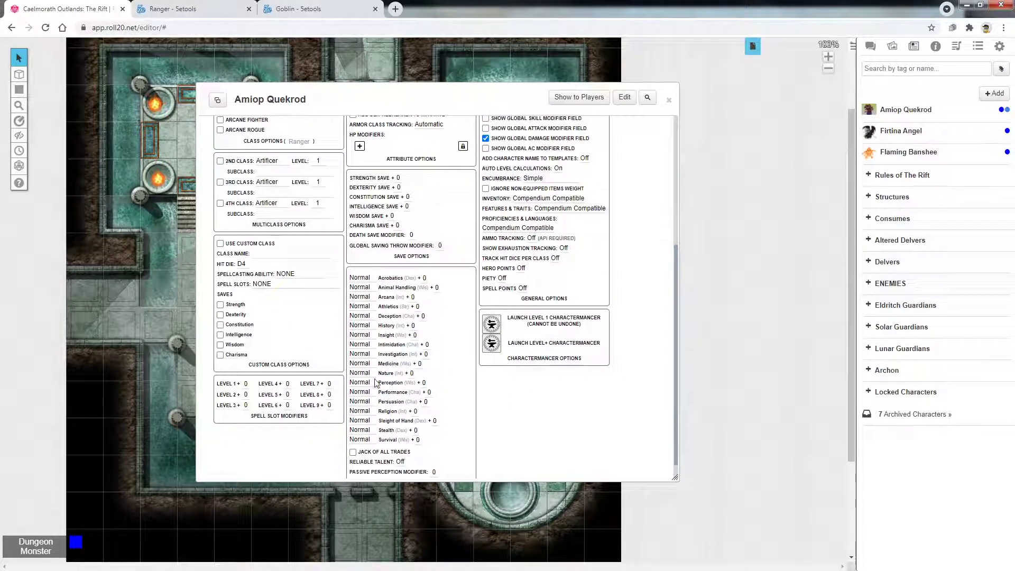
{"action": "left_click", "coordinate": [360, 277]}
{"action": "left_click", "coordinate": [362, 286]}
{"action": "left_click", "coordinate": [369, 279]}
{"action": "left_click", "coordinate": [361, 296]}
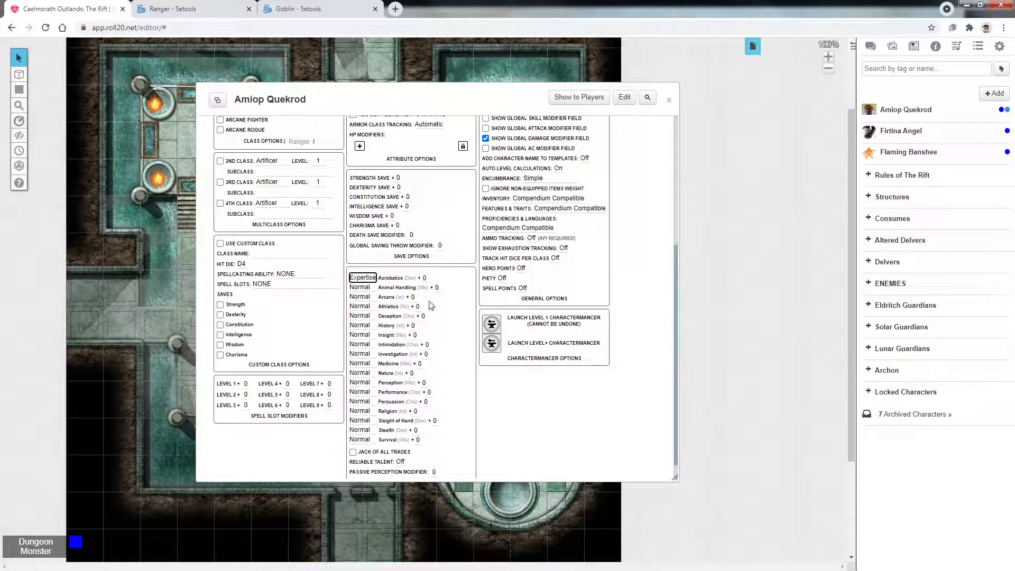
Check the Acrobatics bonus on the character sheet's core page and clear the Acrobatics proficiency.
{"action": "left_click", "coordinate": [363, 288]}
{"action": "left_click", "coordinate": [364, 288]}
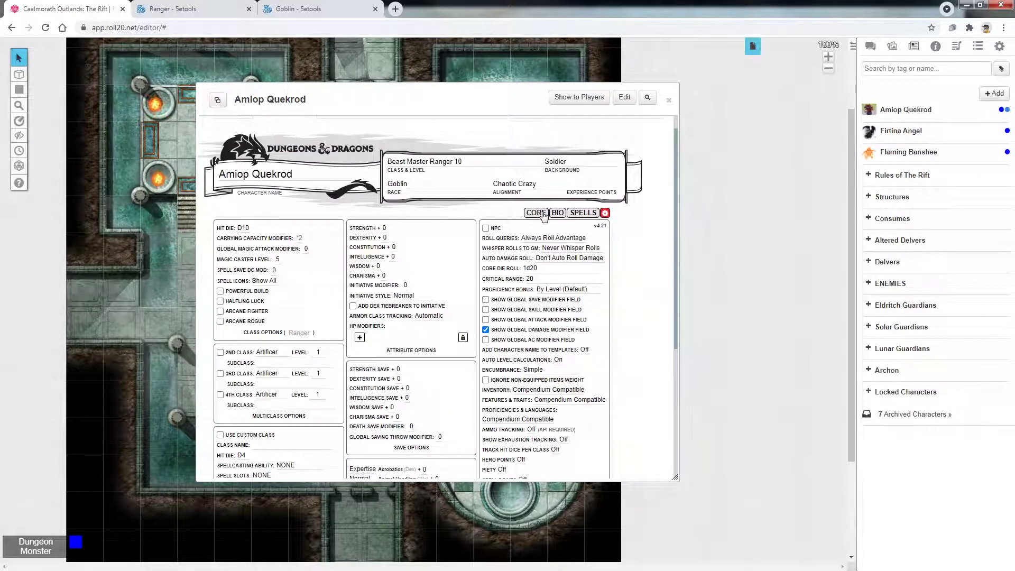
{"action": "left_click", "coordinate": [537, 212]}
{"action": "scroll", "coordinate": [349, 290], "scroll_direction": "down", "scroll_amount": 2}
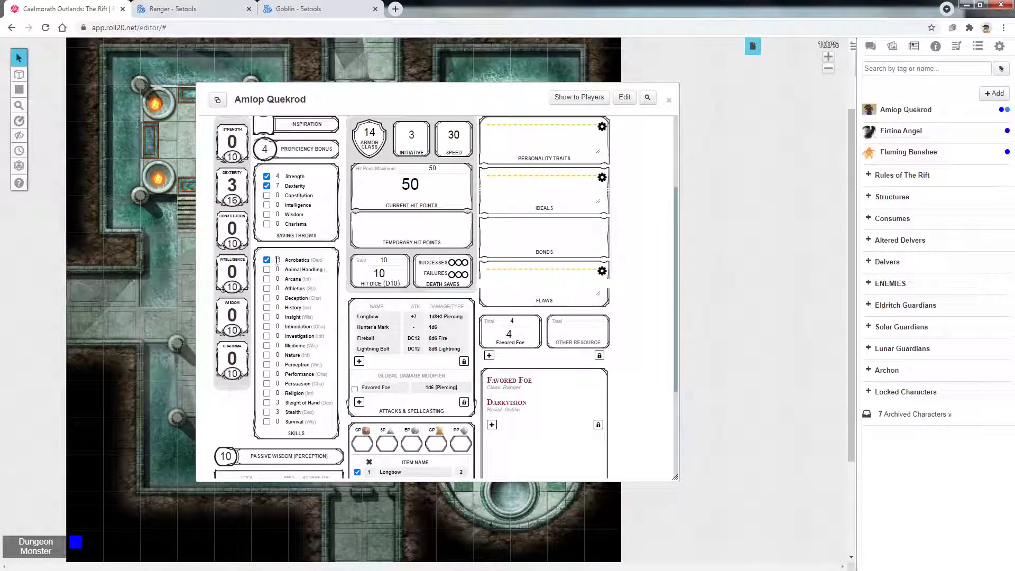
{"action": "double_click", "coordinate": [283, 261]}
{"action": "scroll", "coordinate": [299, 314], "scroll_direction": "up", "scroll_amount": 3}
{"action": "scroll", "coordinate": [300, 314], "scroll_direction": "up", "scroll_amount": 1}
{"action": "left_click", "coordinate": [266, 366]}
Return to the sheet's options by way of the spells page and set the Acrobatics skill to Normal.
{"action": "left_click", "coordinate": [584, 213]}
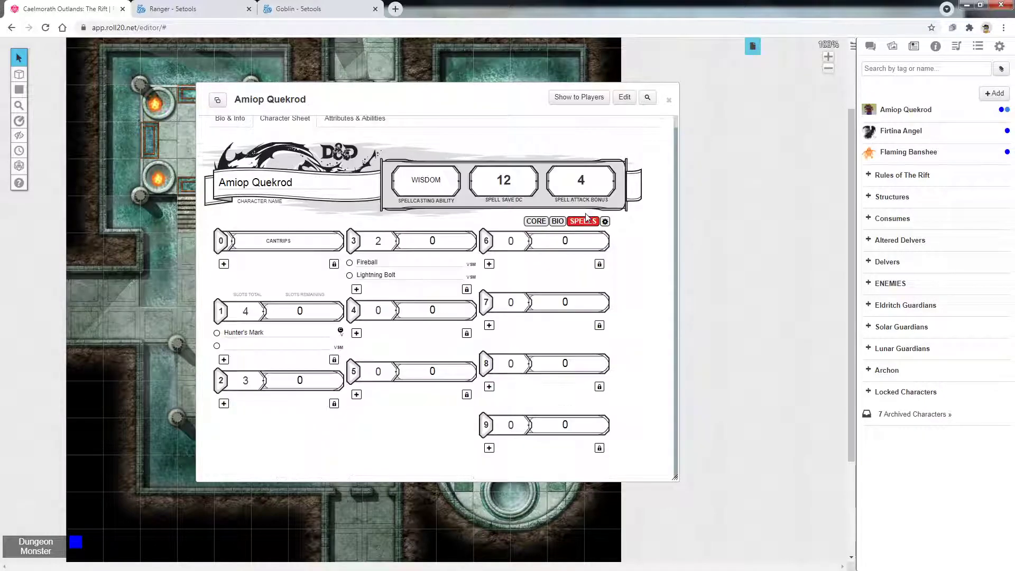
{"action": "left_click", "coordinate": [605, 222]}
{"action": "scroll", "coordinate": [412, 317], "scroll_direction": "down", "scroll_amount": 4}
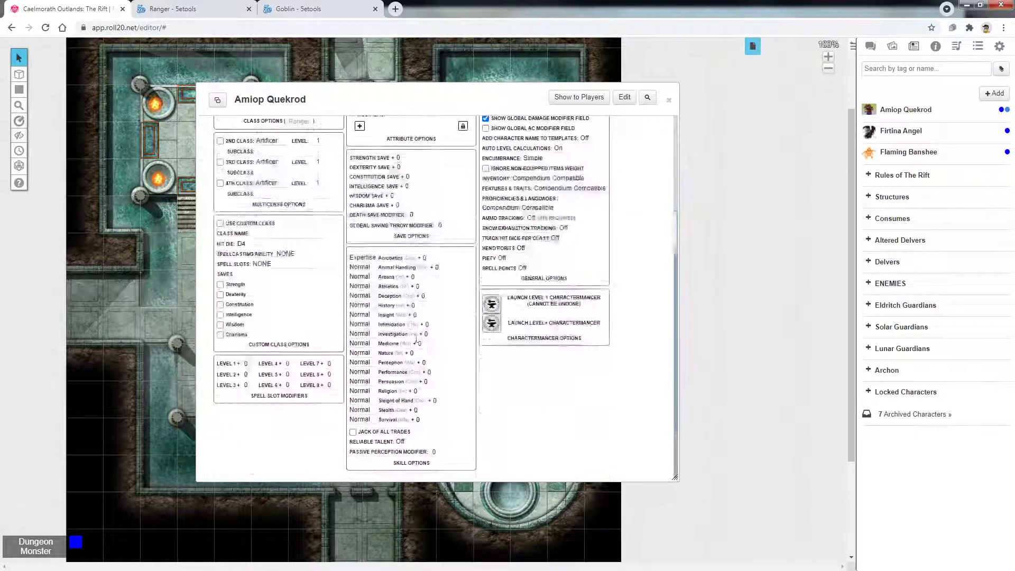
{"action": "left_click", "coordinate": [362, 258]}
{"action": "left_click", "coordinate": [363, 274]}
Look through the initiative style choices and enable the DEX tiebreaker for initiative in the attribute options.
{"action": "scroll", "coordinate": [418, 296], "scroll_direction": "up", "scroll_amount": 5}
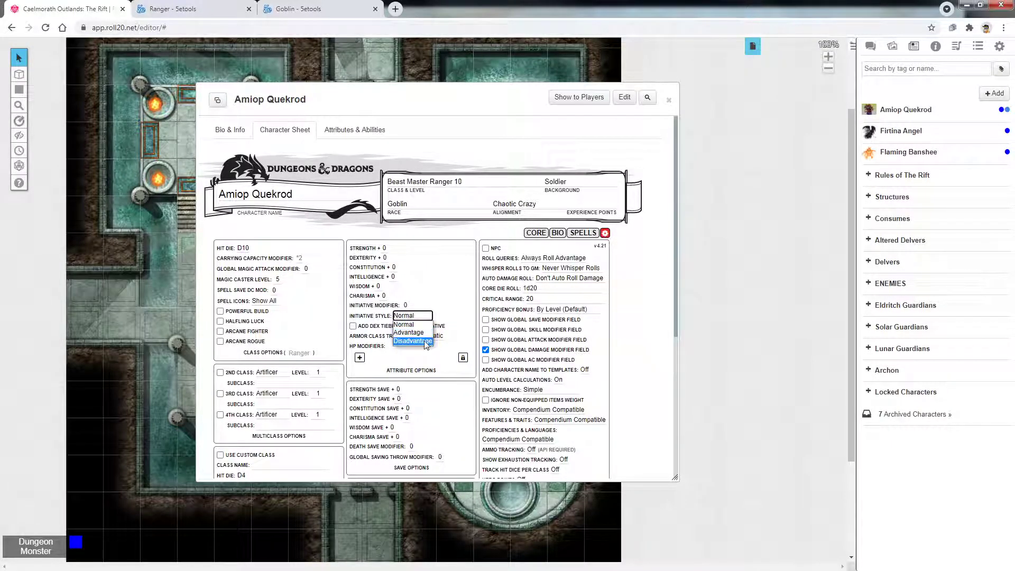
{"action": "left_click", "coordinate": [461, 305]}
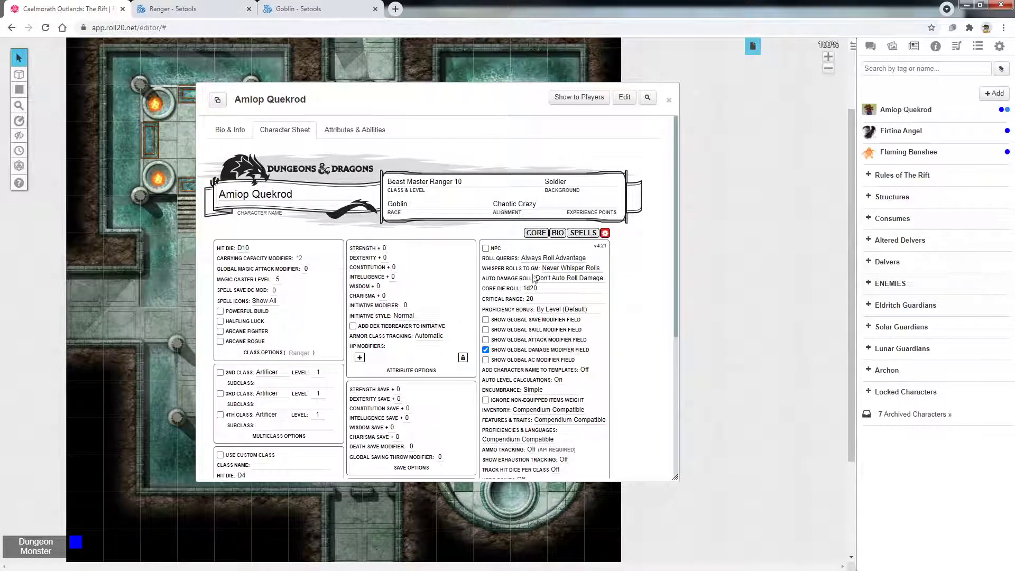
{"action": "left_click", "coordinate": [354, 326]}
Set the armor class tracking to Custom in the attribute options and disallow shields for the custom AC.
{"action": "left_click_drag", "start_coordinate": [356, 336], "coordinate": [413, 337]}
{"action": "scroll", "coordinate": [433, 341], "scroll_direction": "down", "scroll_amount": 1}
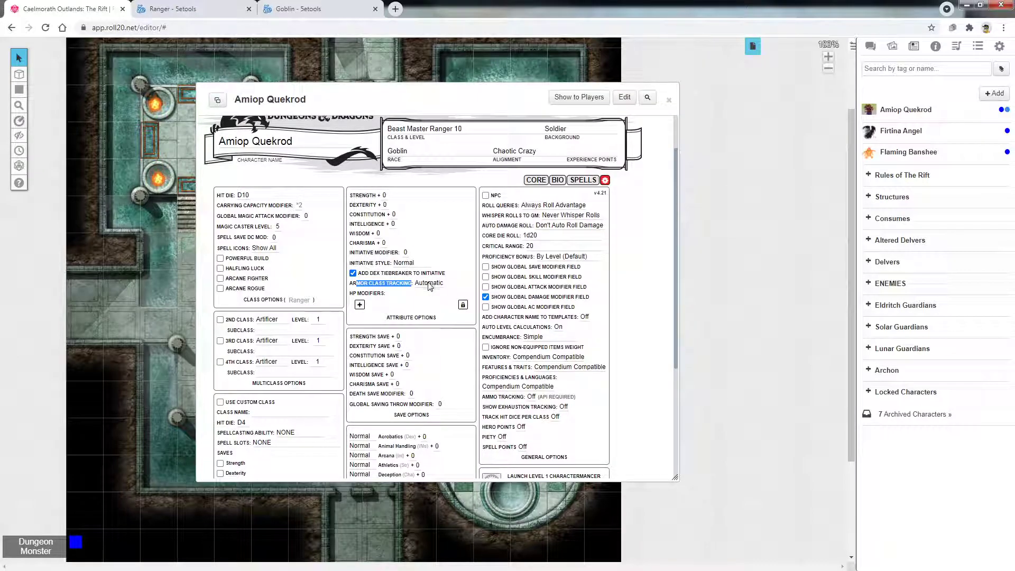
{"action": "left_click", "coordinate": [392, 292]}
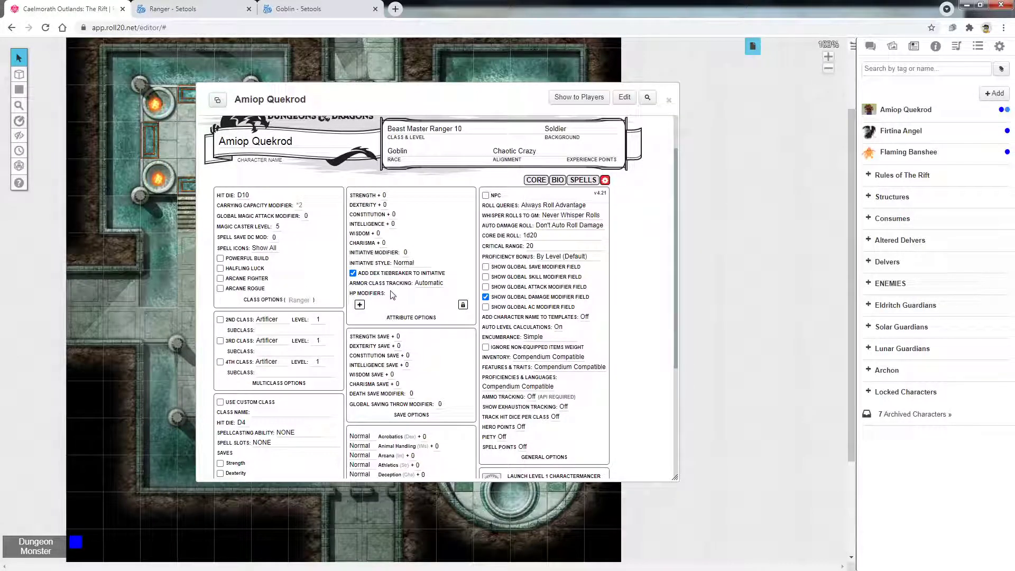
{"action": "left_click", "coordinate": [429, 283]}
{"action": "left_click", "coordinate": [433, 302]}
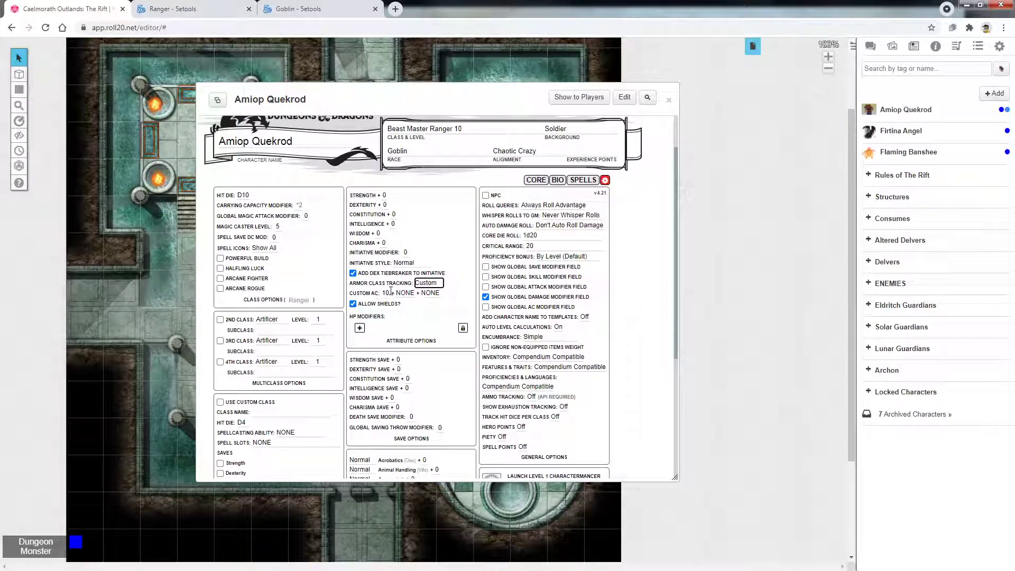
{"action": "left_click", "coordinate": [405, 293]}
{"action": "left_click", "coordinate": [429, 293]}
{"action": "left_click", "coordinate": [464, 304]}
{"action": "left_click", "coordinate": [353, 304]}
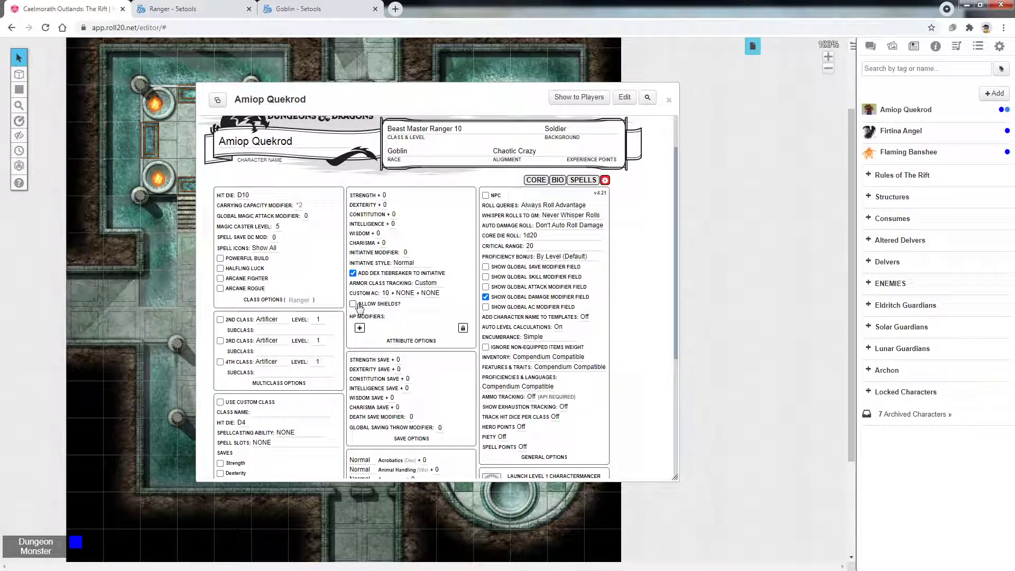
Set the custom AC formula to 10 + DEX + CON and highlight its base value.
{"action": "left_click", "coordinate": [405, 294]}
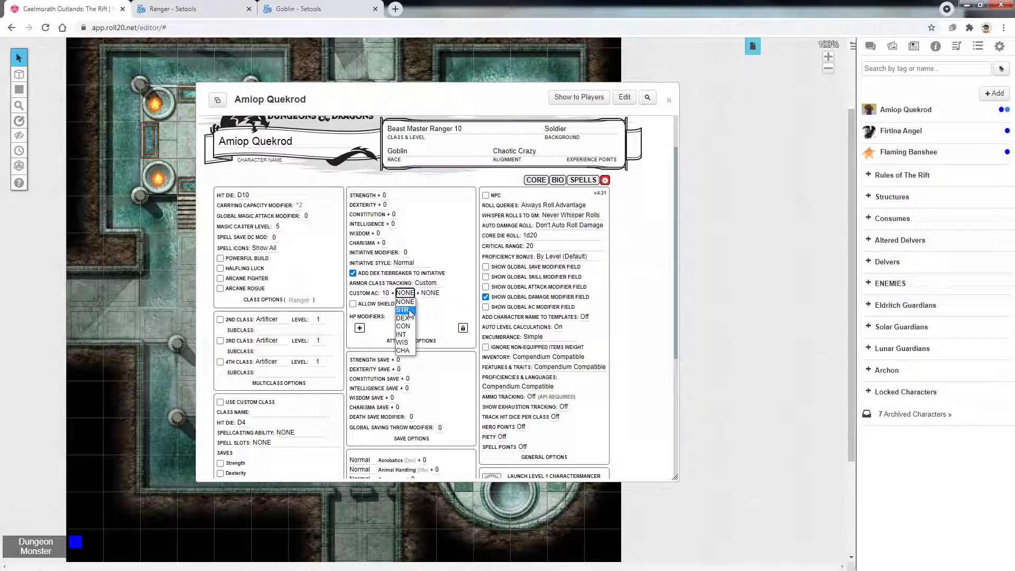
{"action": "left_click", "coordinate": [410, 312]}
{"action": "left_click", "coordinate": [405, 293]}
{"action": "left_click", "coordinate": [404, 317]}
{"action": "left_click", "coordinate": [427, 294]}
{"action": "left_click", "coordinate": [431, 318]}
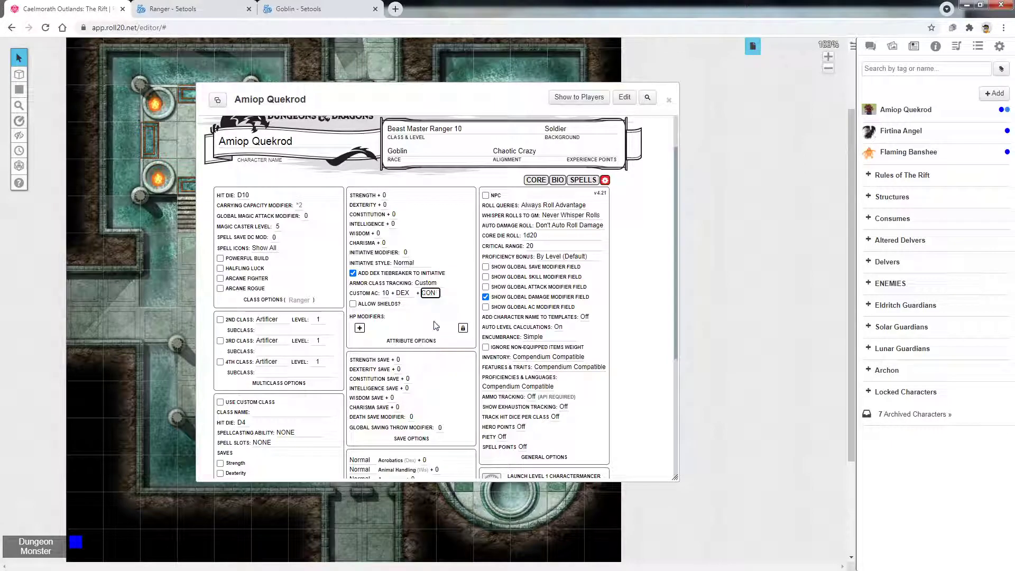
{"action": "double_click", "coordinate": [385, 294]}
Read the custom AC notice in the core page's equipment section, and unequip and re-equip the Leather Armor.
{"action": "left_click", "coordinate": [536, 180]}
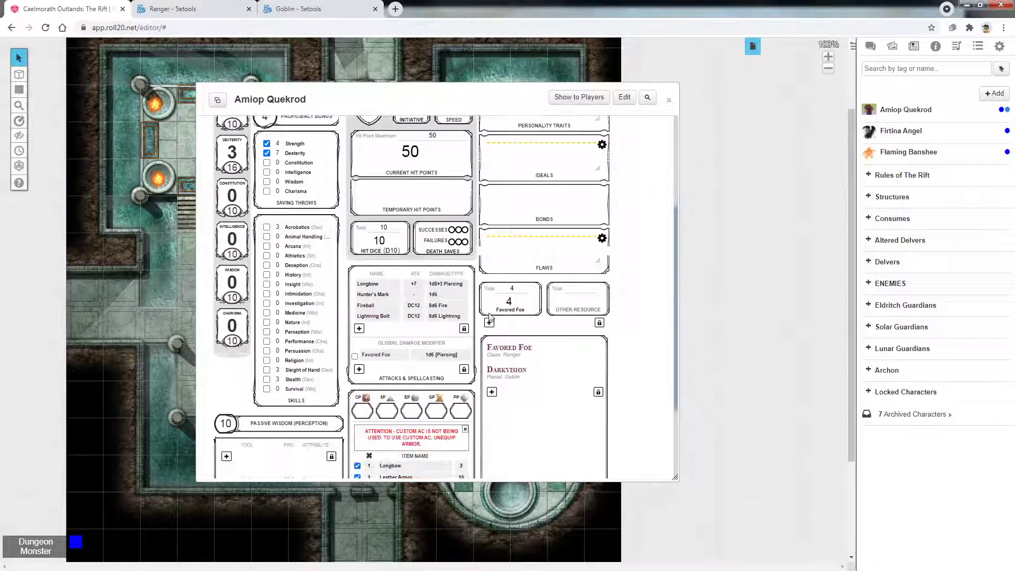
{"action": "scroll", "coordinate": [450, 315], "scroll_direction": "down", "scroll_amount": 5}
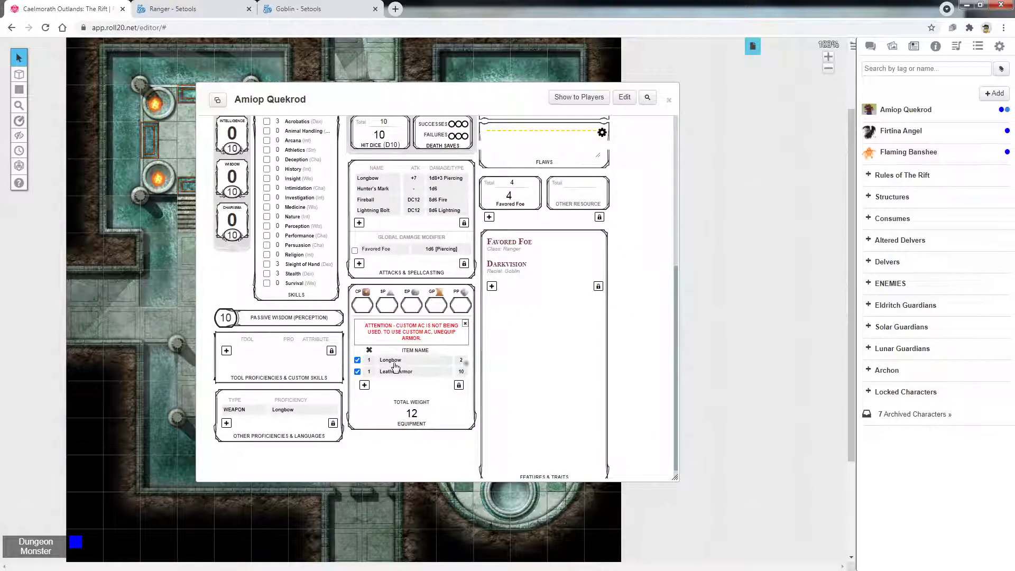
{"action": "left_click_drag", "start_coordinate": [369, 325], "coordinate": [423, 339]}
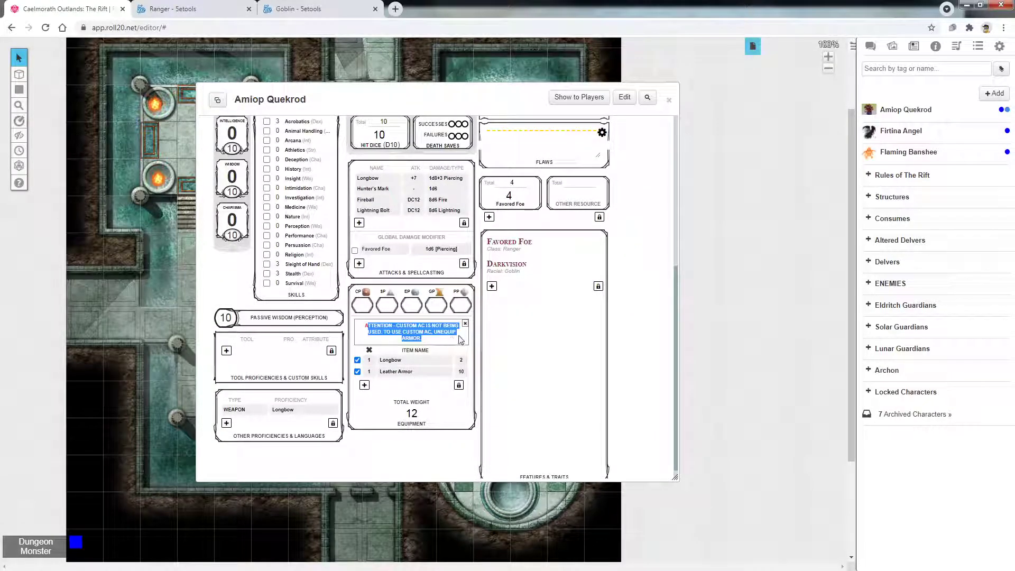
{"action": "left_click", "coordinate": [357, 372]}
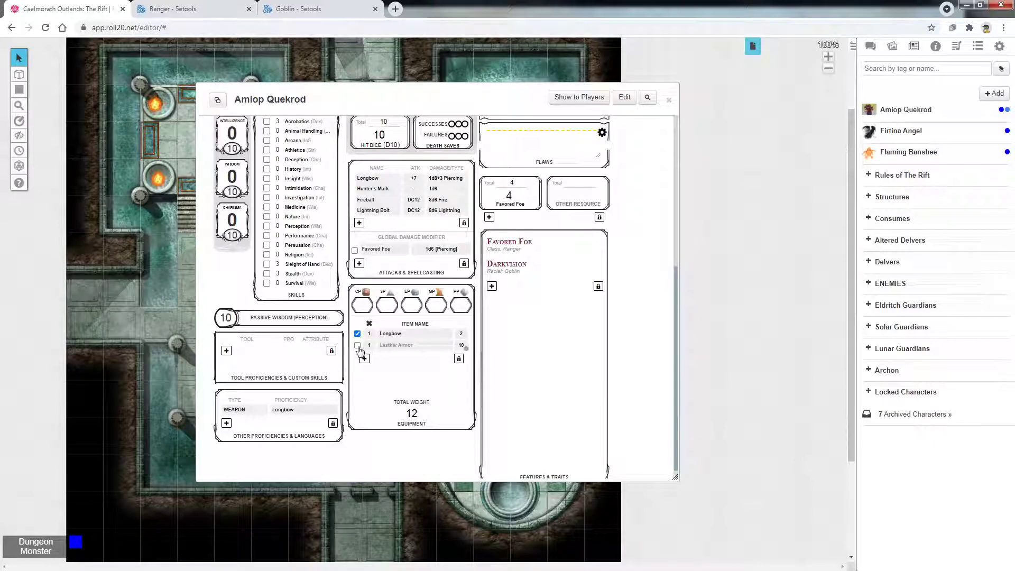
{"action": "left_click", "coordinate": [357, 345]}
{"action": "left_click", "coordinate": [373, 327]}
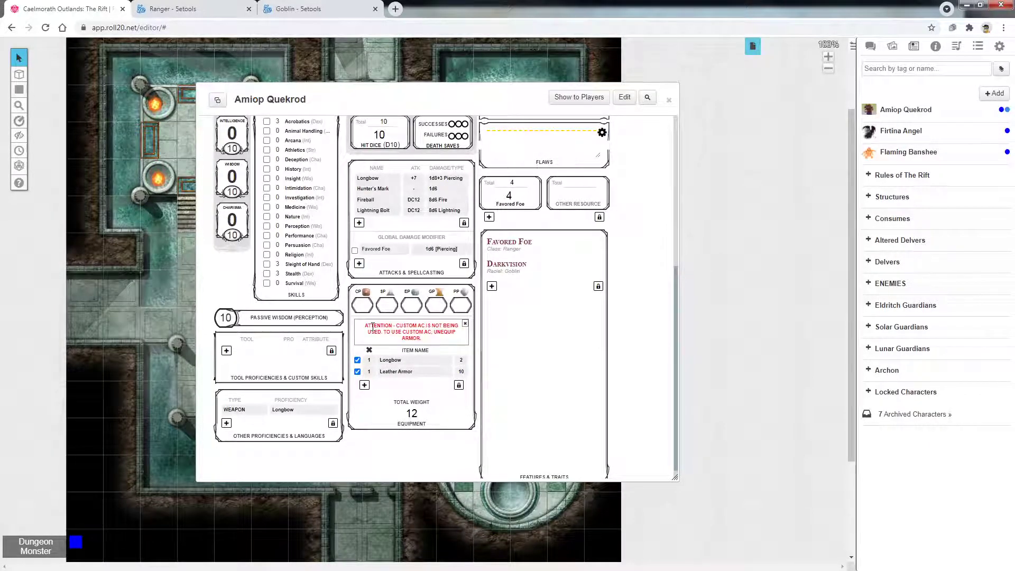
{"action": "scroll", "coordinate": [476, 296], "scroll_direction": "up", "scroll_amount": 5}
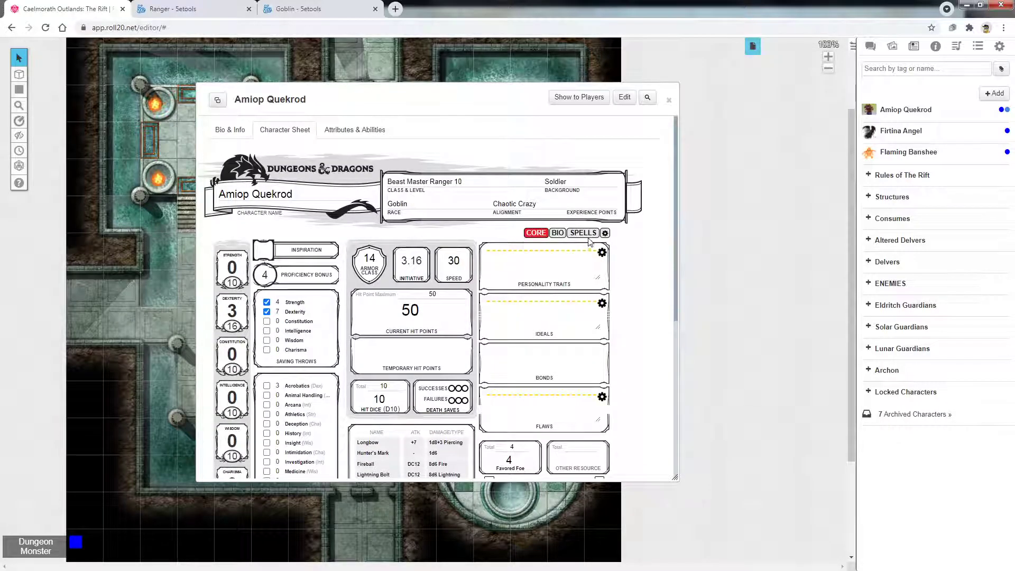
Set the armor class tracking to Automatic in the sheet's attribute options and return to the core page.
{"action": "left_click", "coordinate": [605, 233]}
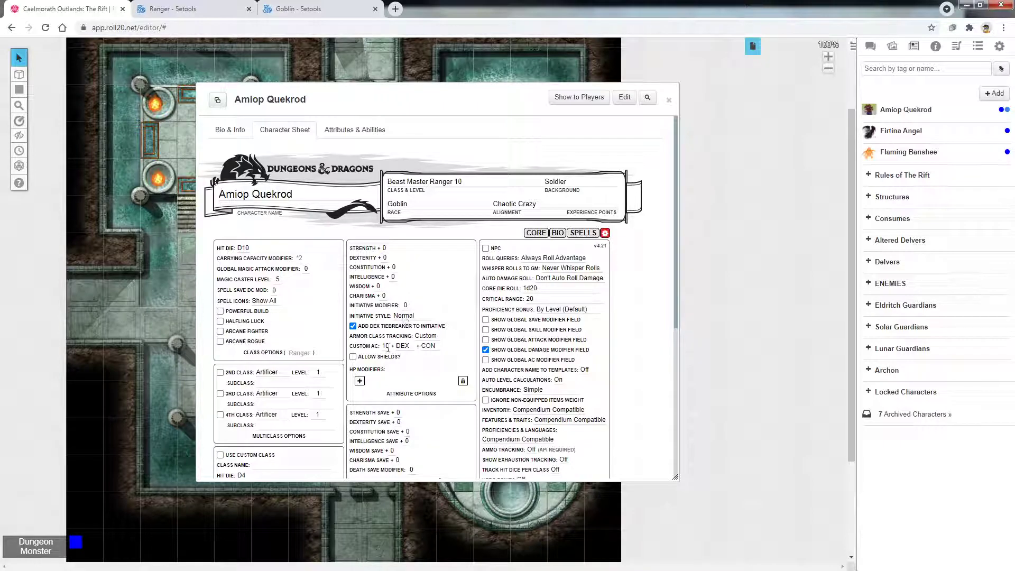
{"action": "left_click", "coordinate": [431, 336]}
{"action": "left_click", "coordinate": [430, 350]}
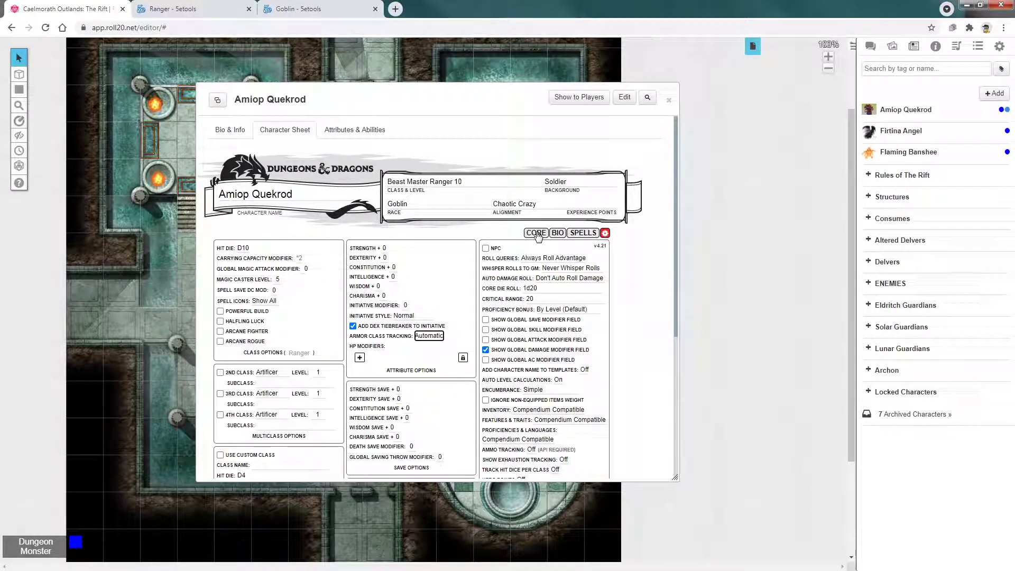
{"action": "left_click", "coordinate": [378, 354]}
{"action": "left_click_drag", "start_coordinate": [363, 347], "coordinate": [396, 350]}
{"action": "left_click", "coordinate": [387, 355]}
{"action": "left_click", "coordinate": [536, 233]}
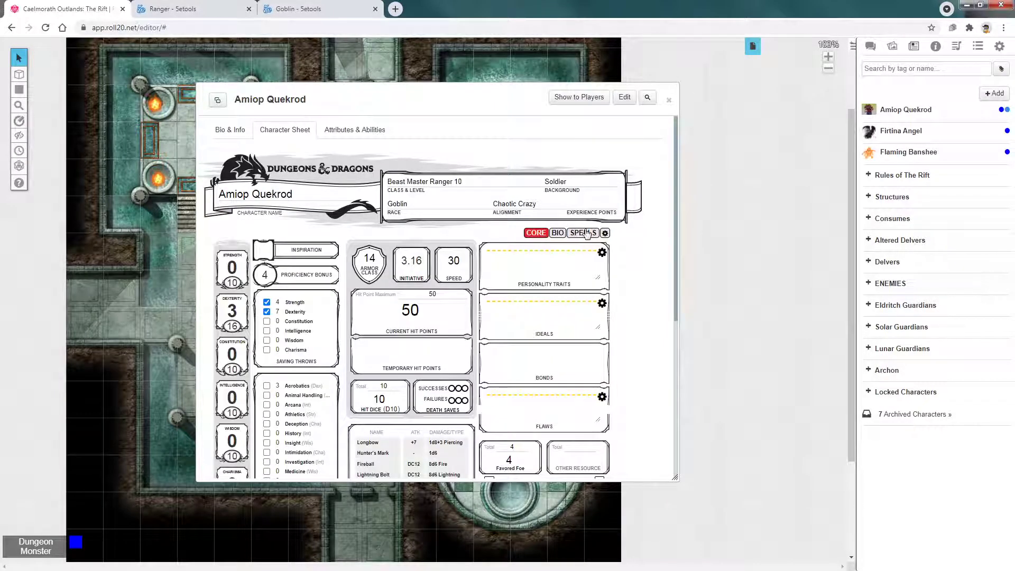
Examine the Arcane Fighter and Arcane Rogue settings in the class options and glance at the spells page.
{"action": "left_click", "coordinate": [605, 234]}
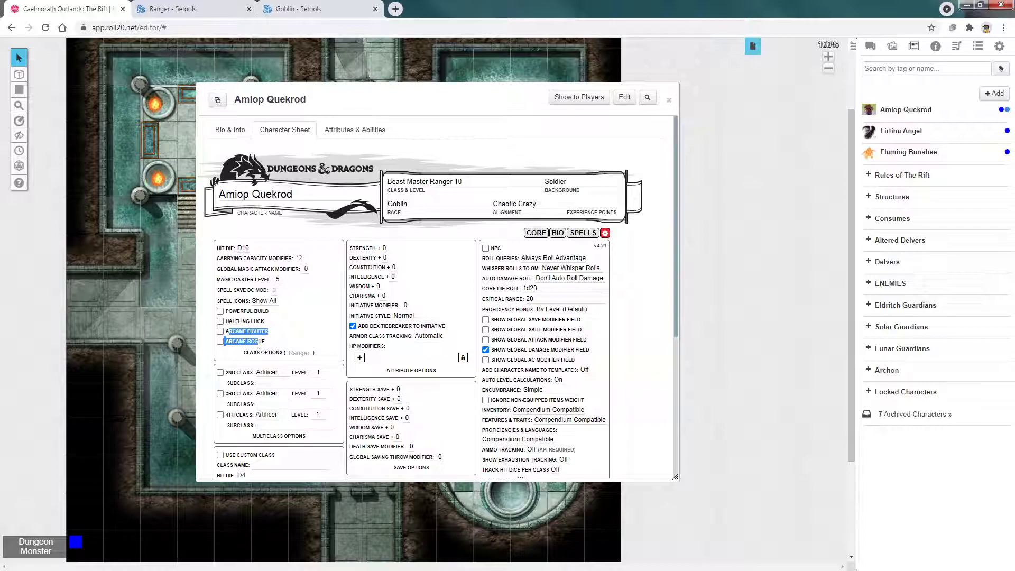
{"action": "left_click_drag", "start_coordinate": [235, 341], "coordinate": [266, 341]}
{"action": "left_click", "coordinate": [246, 329]}
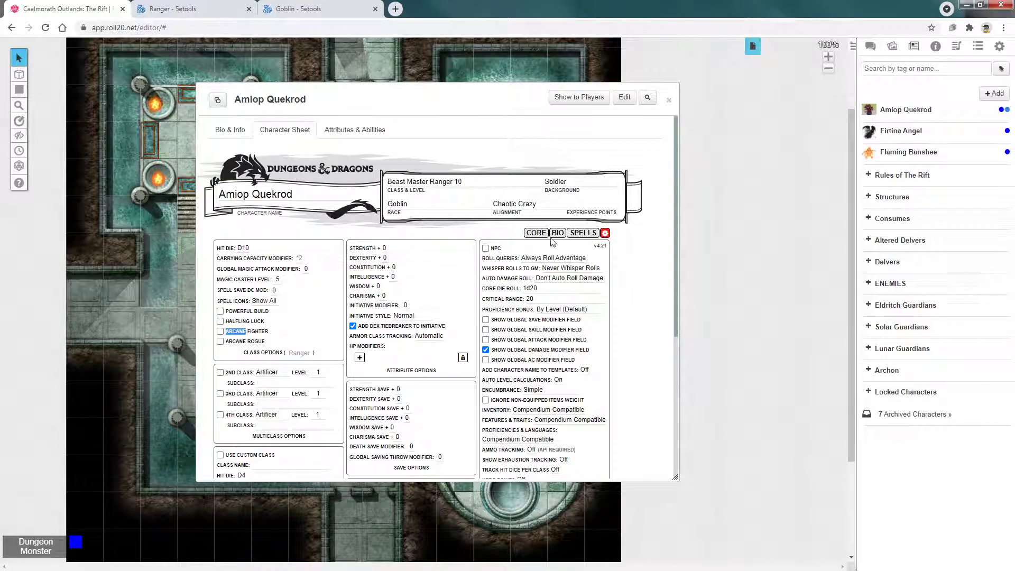
{"action": "left_click", "coordinate": [581, 233]}
{"action": "left_click", "coordinate": [606, 233]}
{"action": "left_click", "coordinate": [264, 338]}
Review the multiclass, save, custom class and skill options, return to the core page and close Amiop Quekrod's sheet.
{"action": "scroll", "coordinate": [278, 337], "scroll_direction": "down", "scroll_amount": 1}
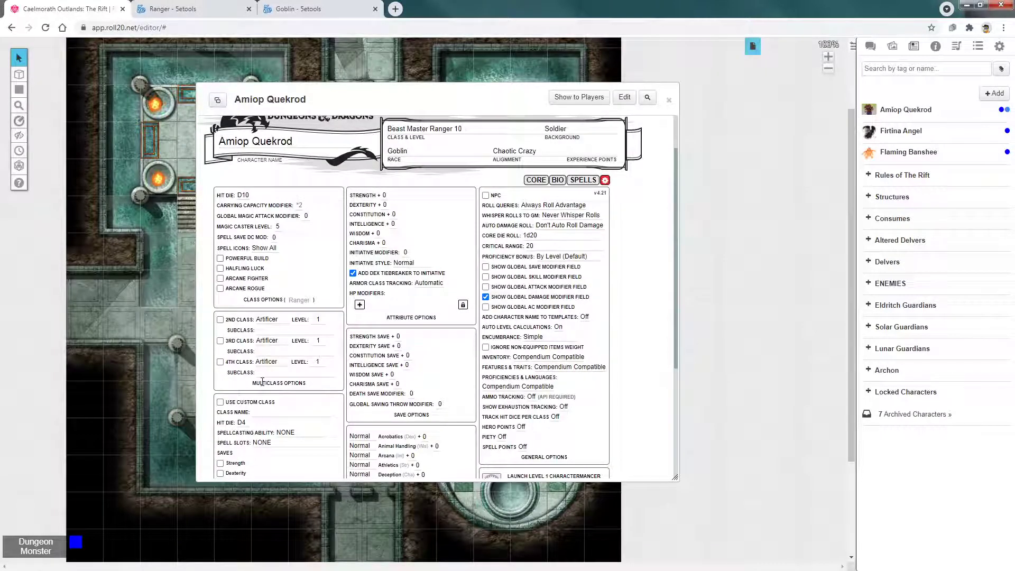
{"action": "scroll", "coordinate": [262, 381], "scroll_direction": "down", "scroll_amount": 1}
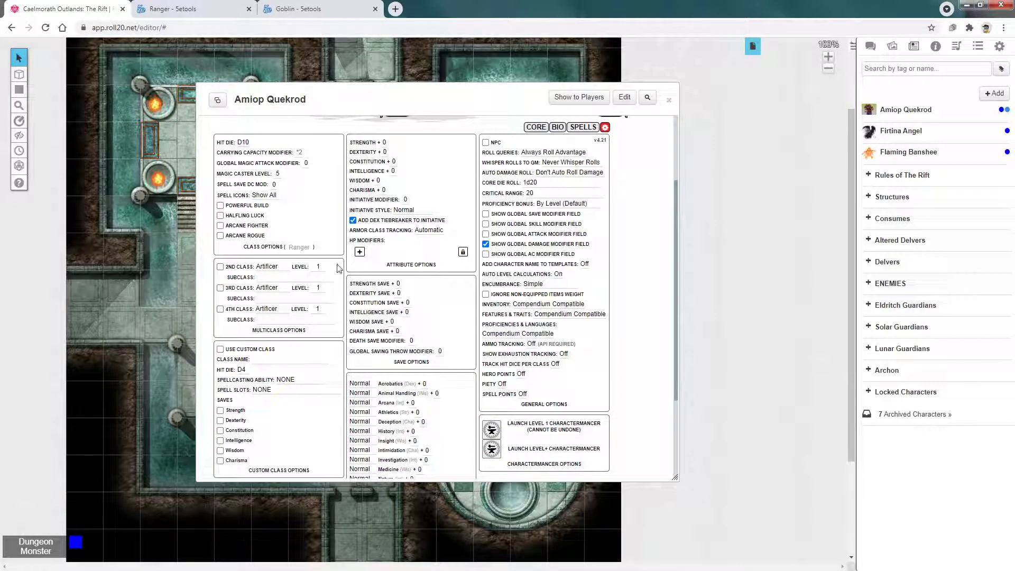
{"action": "double_click", "coordinate": [440, 352]}
{"action": "left_click", "coordinate": [427, 327]}
{"action": "scroll", "coordinate": [444, 326], "scroll_direction": "down", "scroll_amount": 1}
{"action": "scroll", "coordinate": [440, 324], "scroll_direction": "down", "scroll_amount": 1}
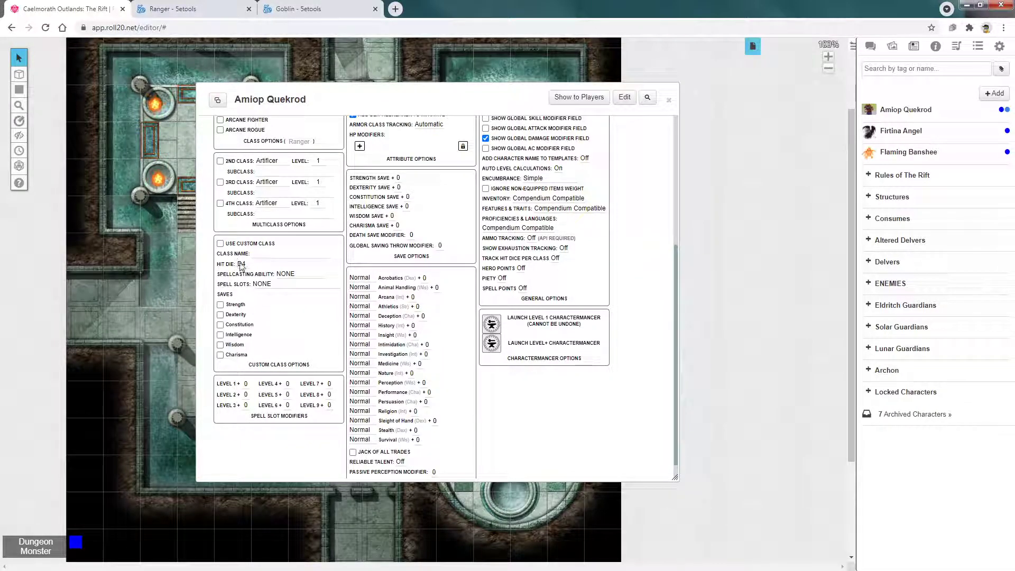
{"action": "scroll", "coordinate": [554, 271], "scroll_direction": "up", "scroll_amount": 4}
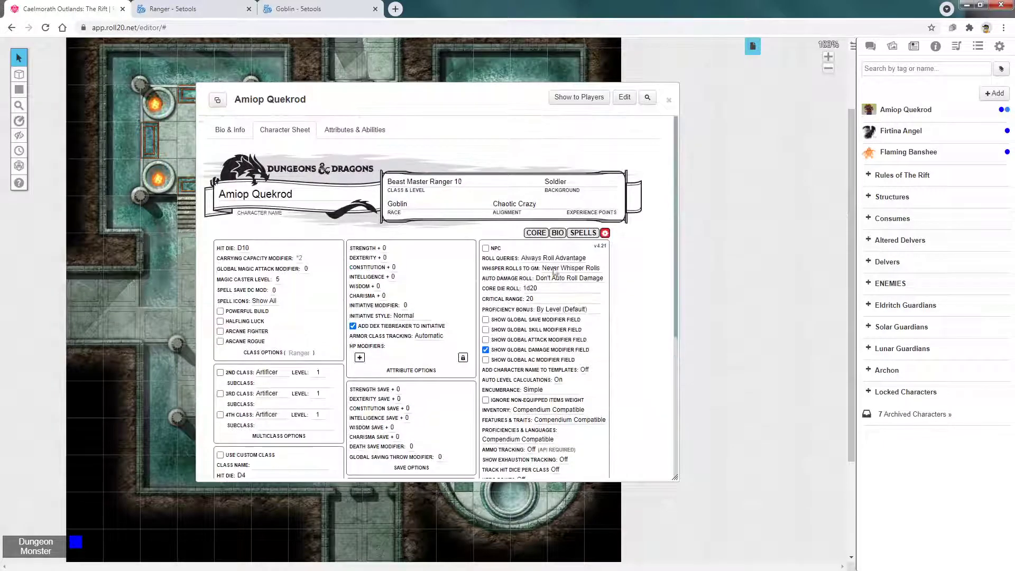
{"action": "left_click", "coordinate": [536, 233]}
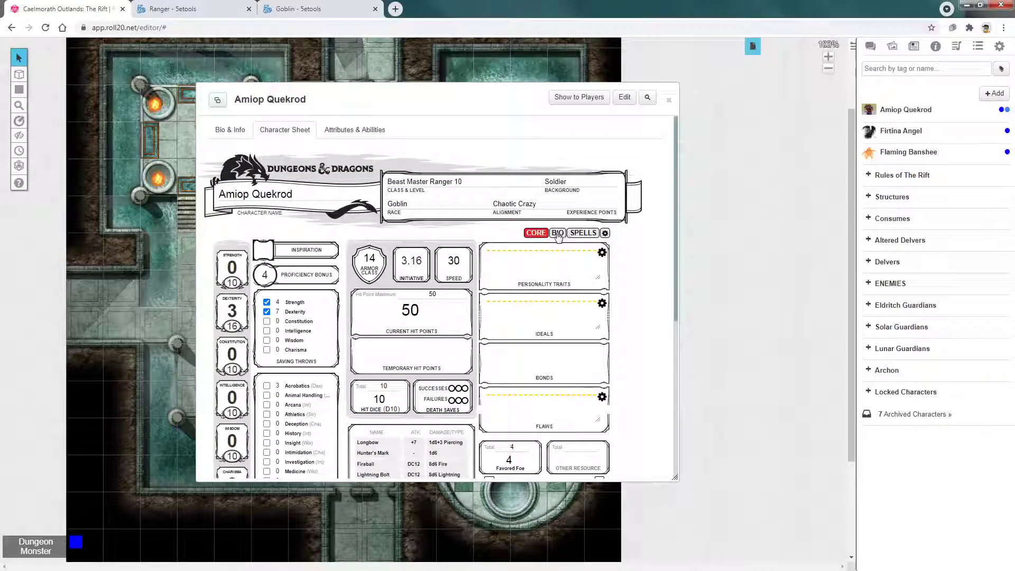
{"action": "left_click", "coordinate": [668, 100]}
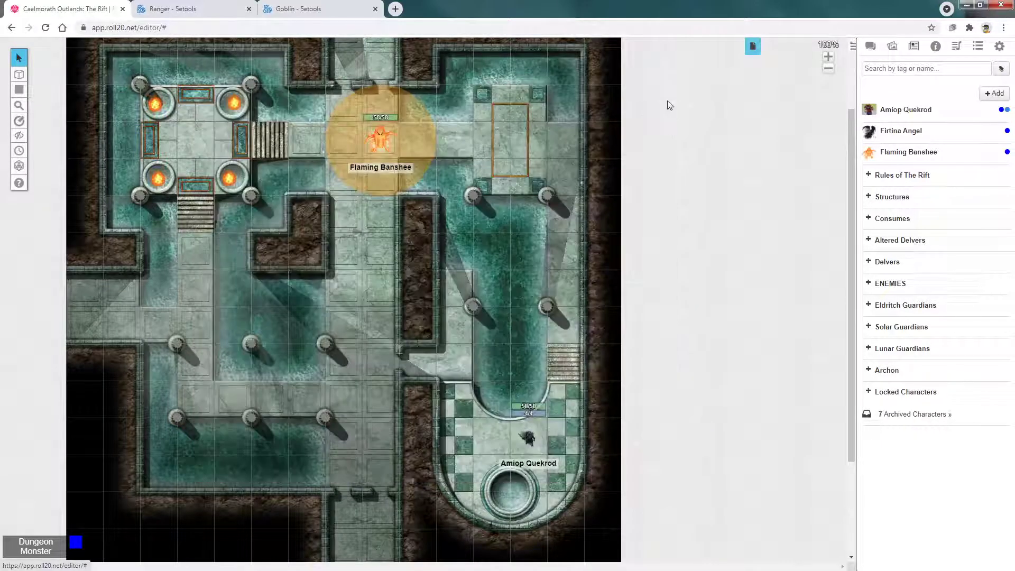
{"action": "scroll", "coordinate": [457, 292], "scroll_direction": "up", "scroll_amount": 2}
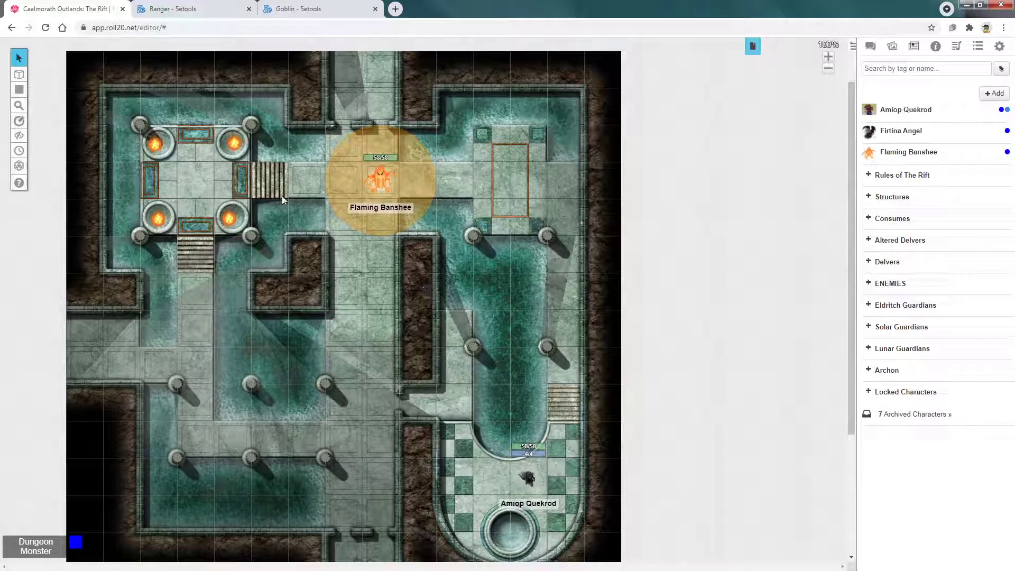
{"action": "scroll", "coordinate": [298, 420], "scroll_direction": "down", "scroll_amount": 2}
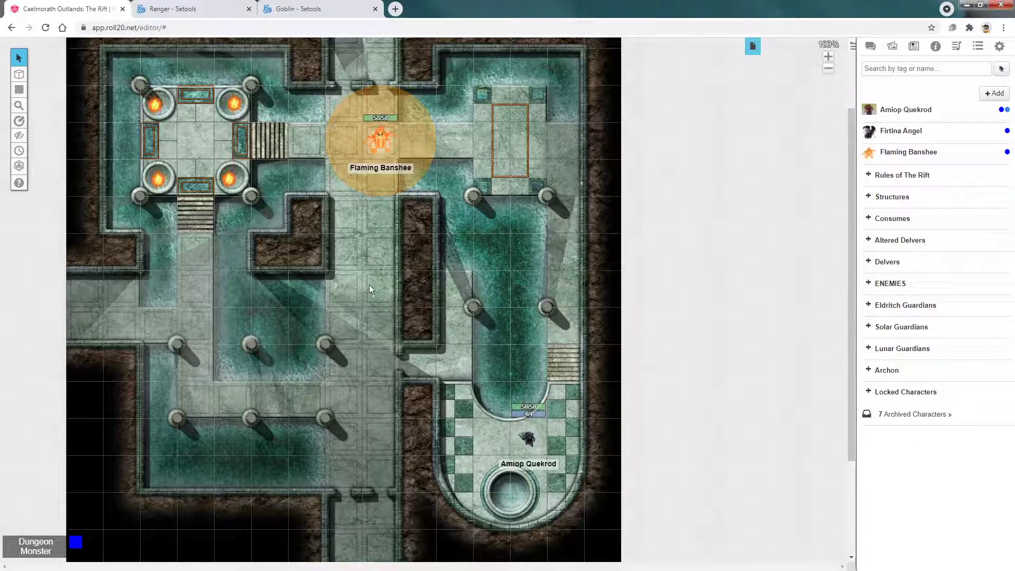
{"action": "left_click", "coordinate": [363, 273]}
{"action": "scroll", "coordinate": [312, 300], "scroll_direction": "down", "scroll_amount": 1}
{"action": "scroll", "coordinate": [312, 299], "scroll_direction": "up", "scroll_amount": 2}
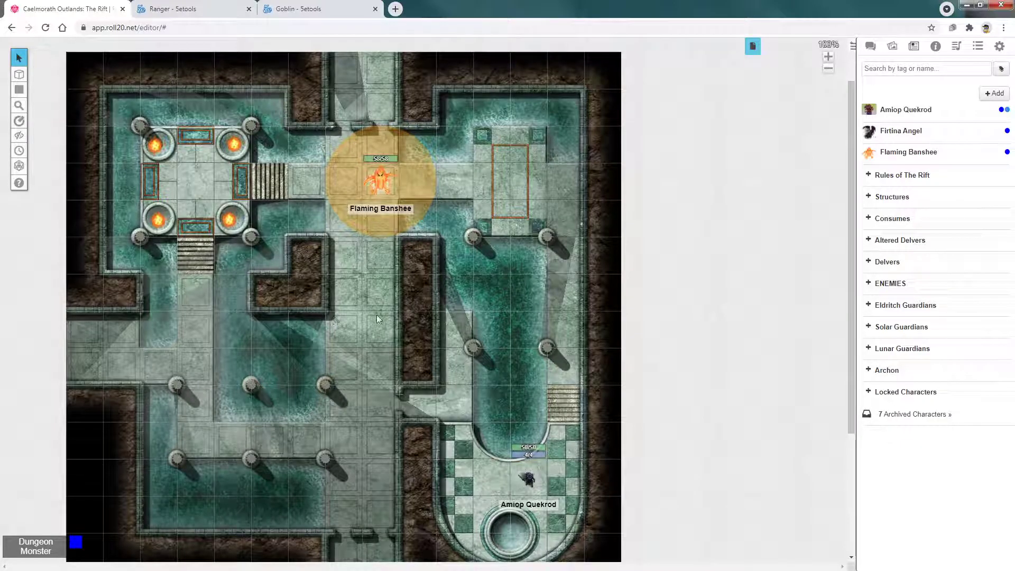
{"action": "scroll", "coordinate": [384, 311], "scroll_direction": "down", "scroll_amount": 1}
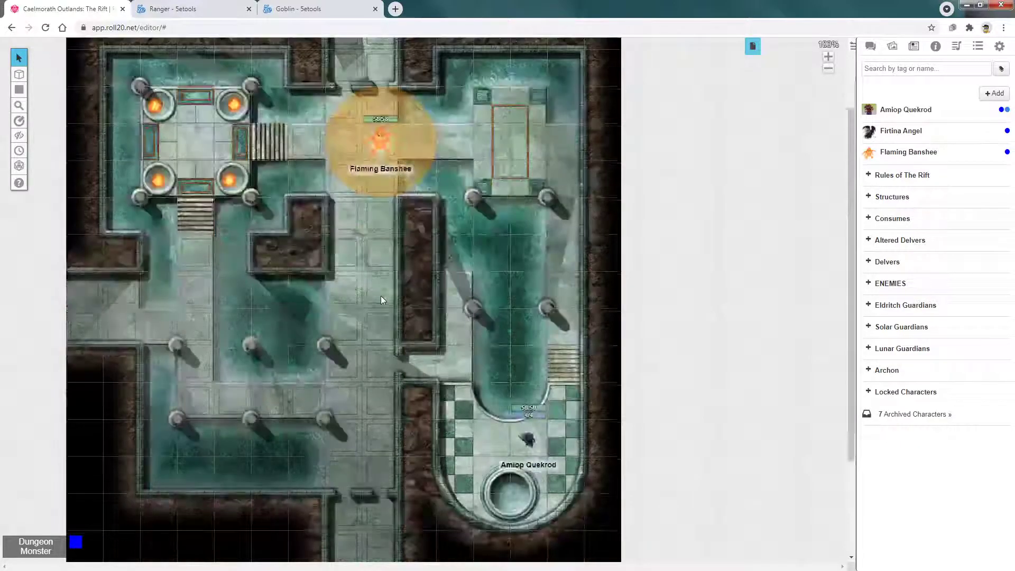
{"action": "left_click", "coordinate": [234, 178]}
{"action": "left_click", "coordinate": [283, 154]}
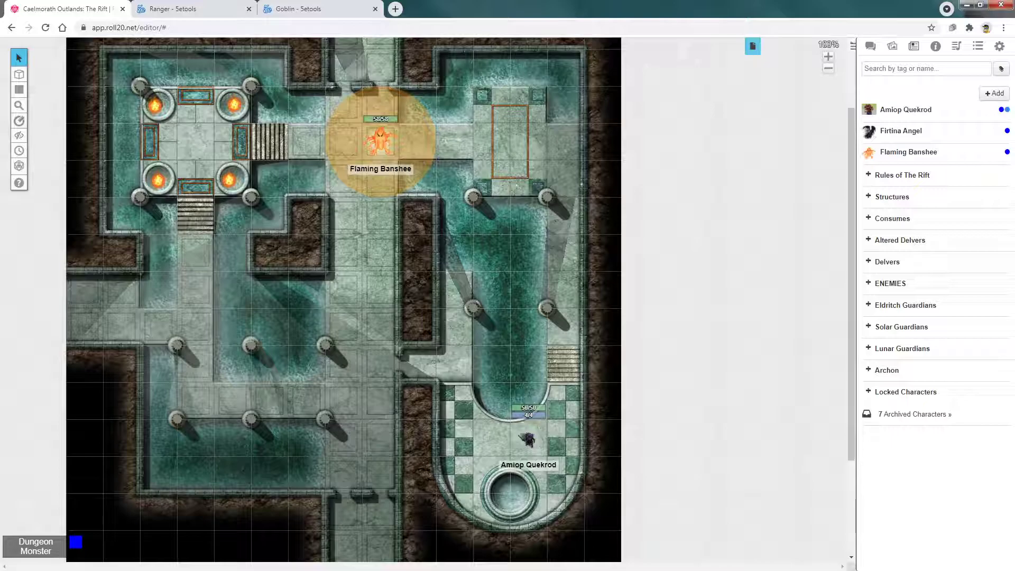